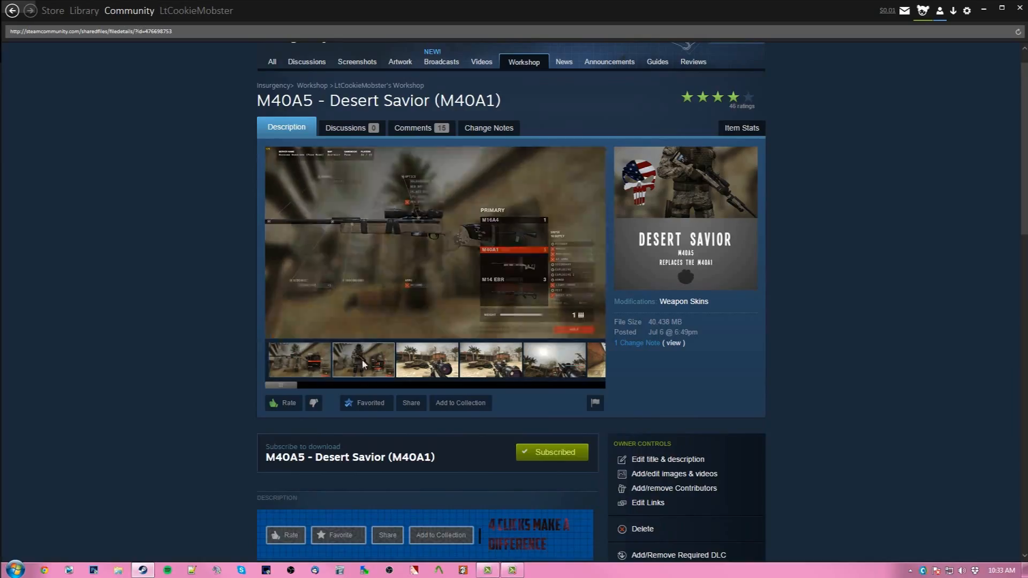
- View the preview screenshots of the M40A5 - Desert Savior workshop item
left_click(444, 370)
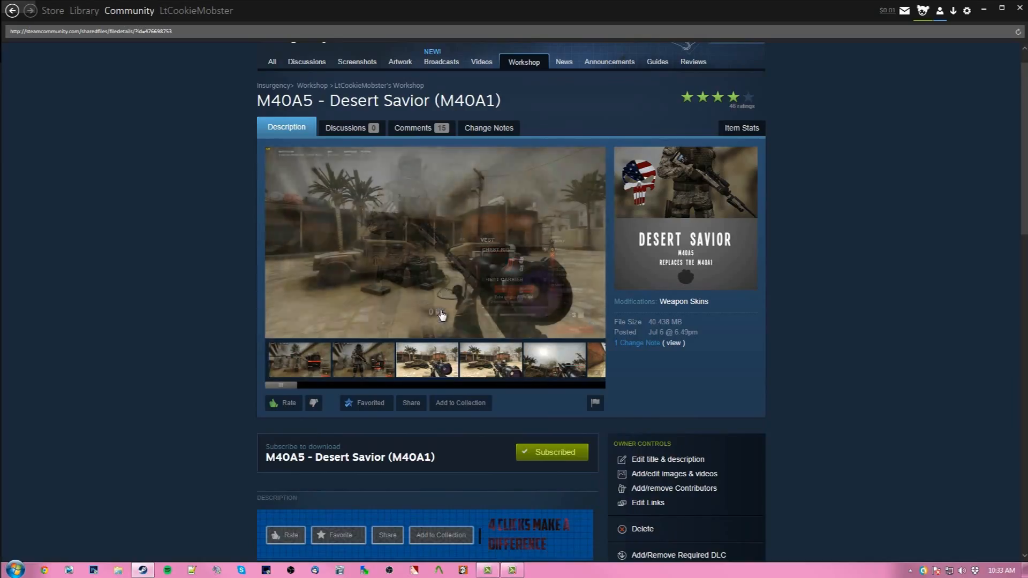
left_click(488, 373)
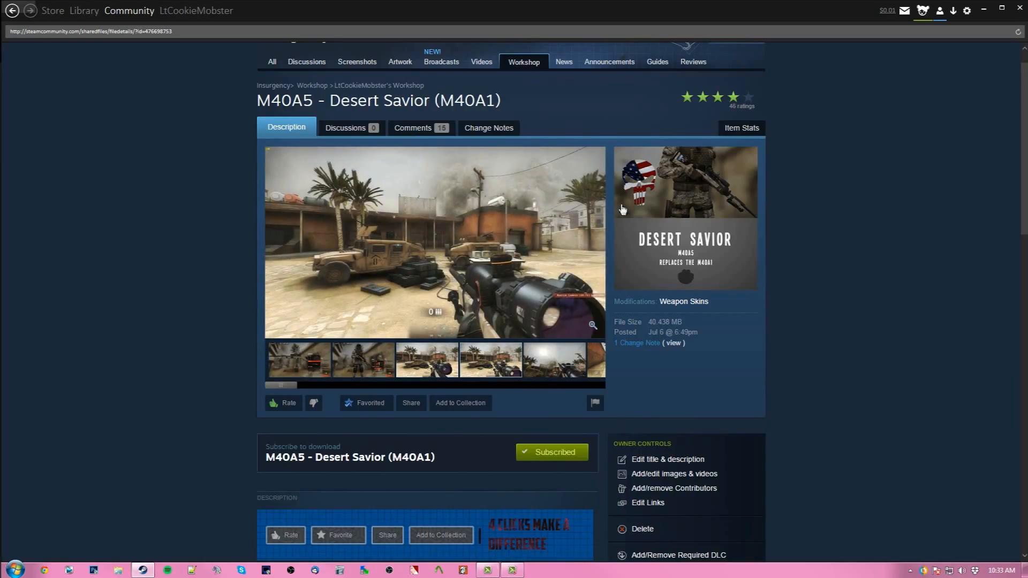
left_click(307, 369)
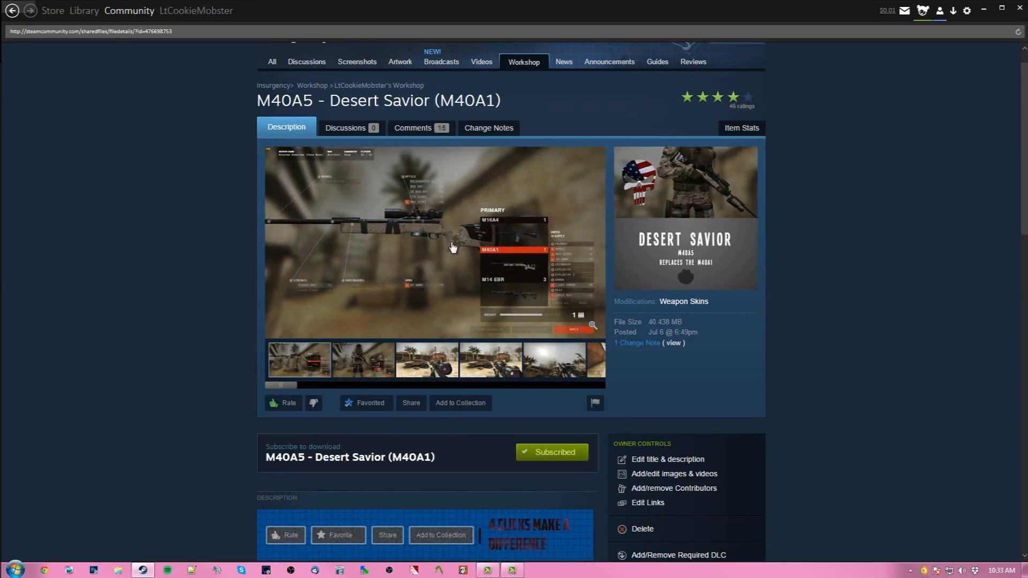
scroll(453, 247, "down", 1)
scroll(454, 247, "up", 2)
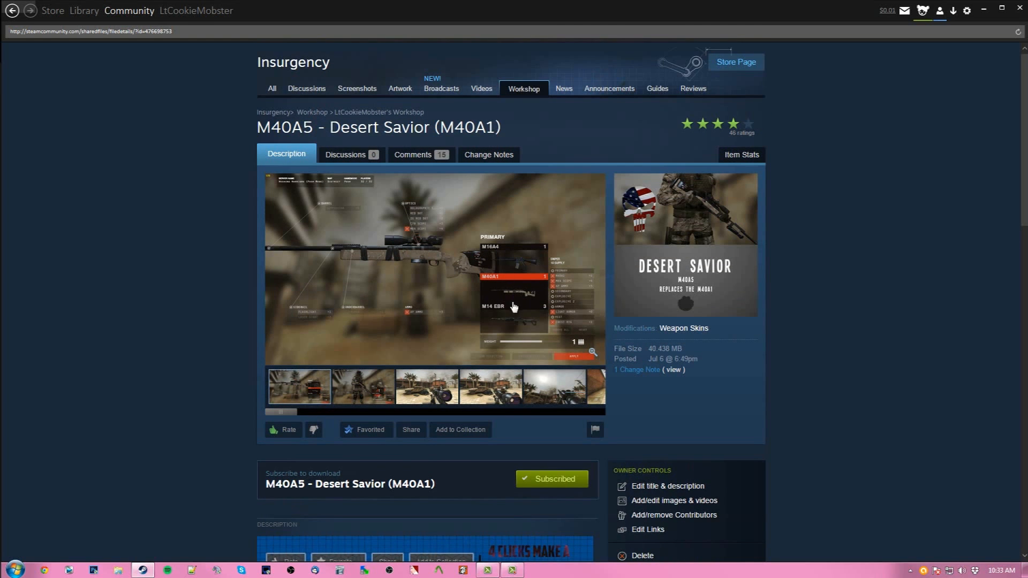
left_click(502, 401)
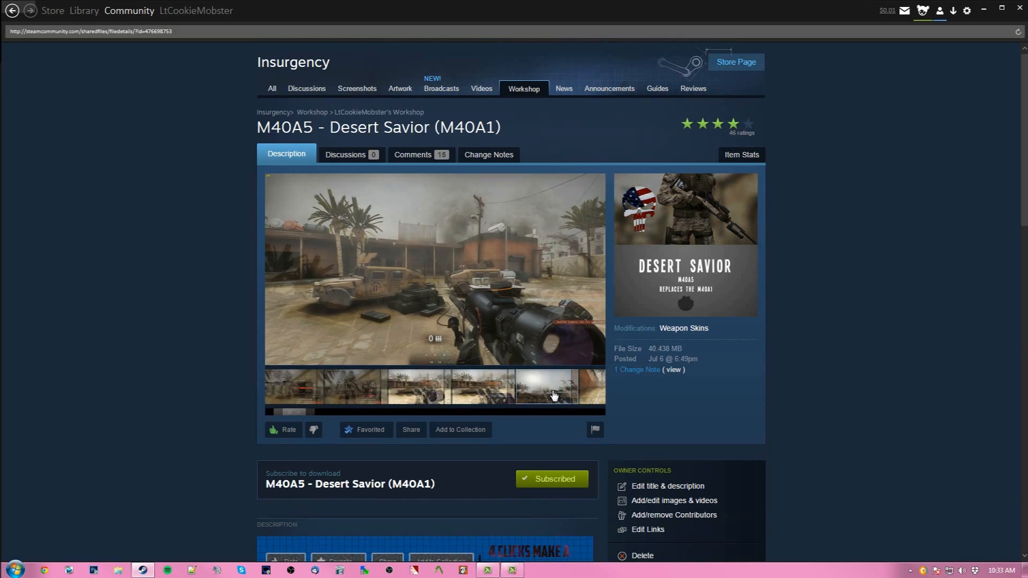
left_click(554, 396)
left_click(374, 401)
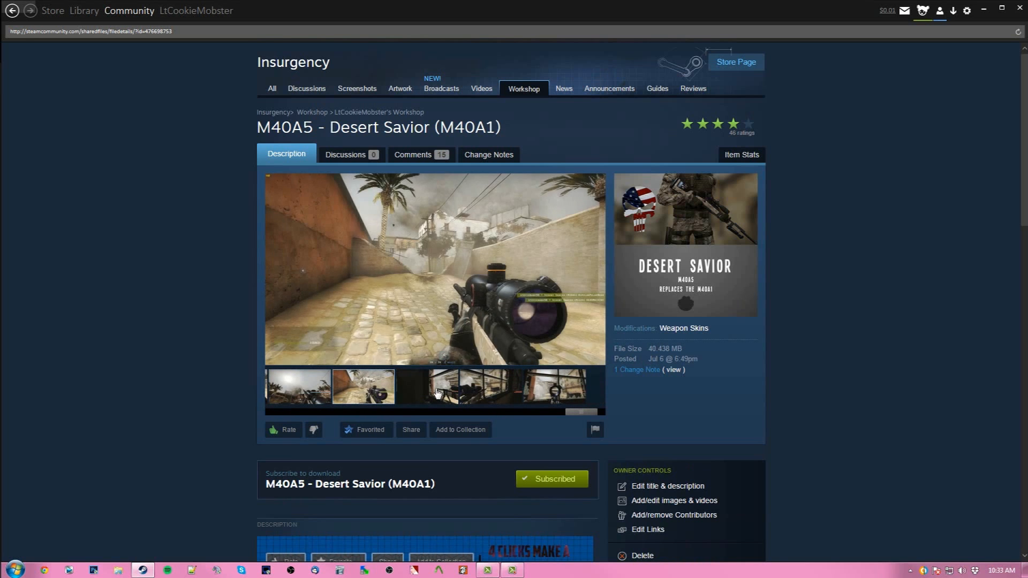
left_click(438, 394)
left_click(490, 393)
left_click(544, 394)
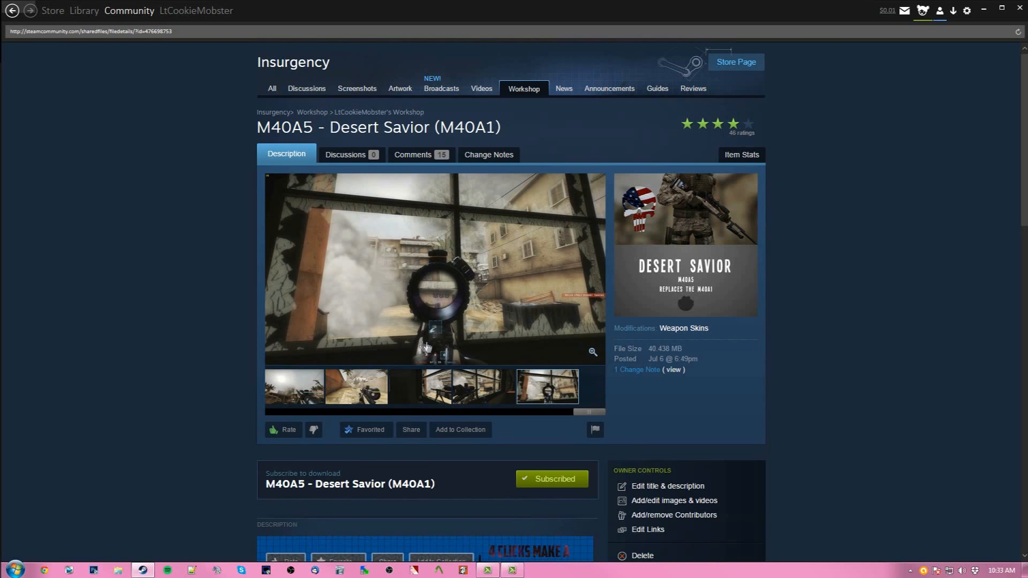
- Scroll through the workshop item's description, links and comments
scroll(429, 348, "down", 1)
scroll(184, 289, "down", 1)
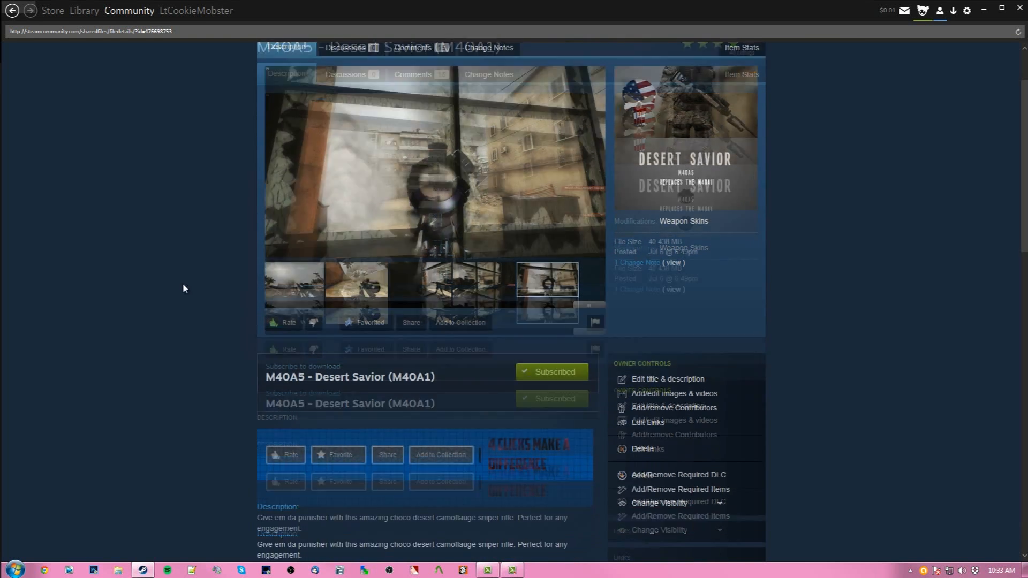
scroll(183, 287, "down", 7)
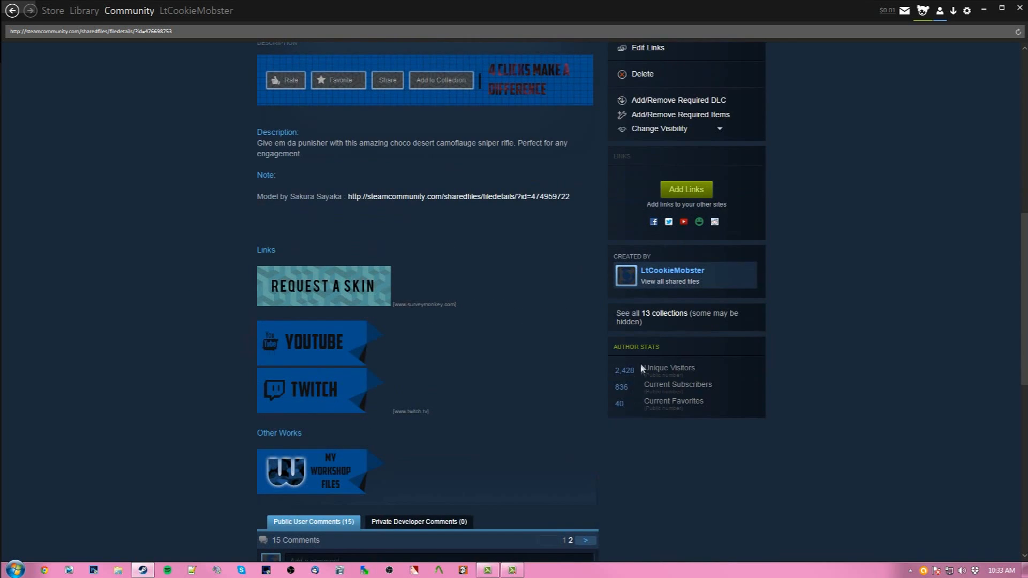
scroll(622, 405, "down", 5)
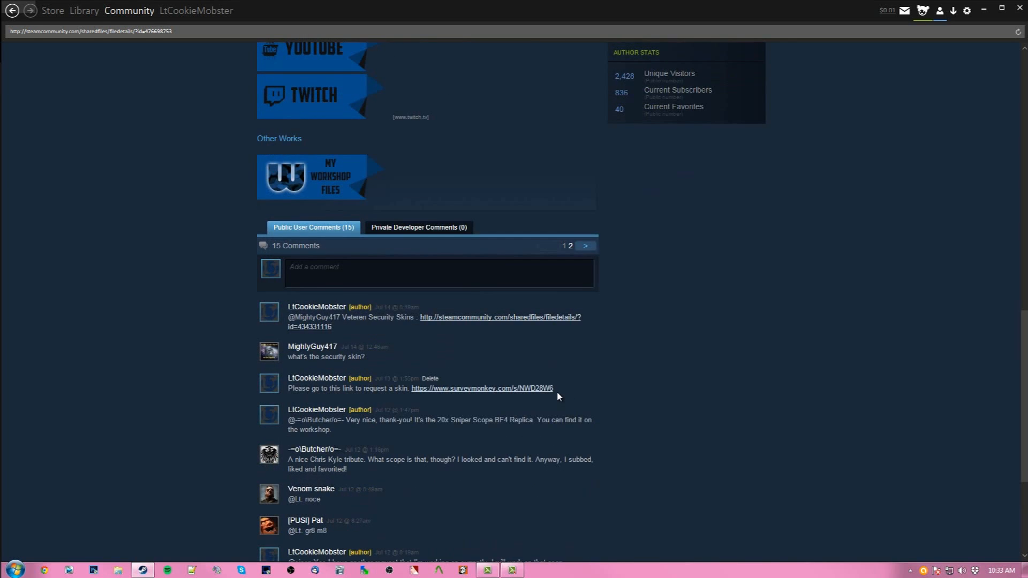
scroll(487, 354, "up", 7)
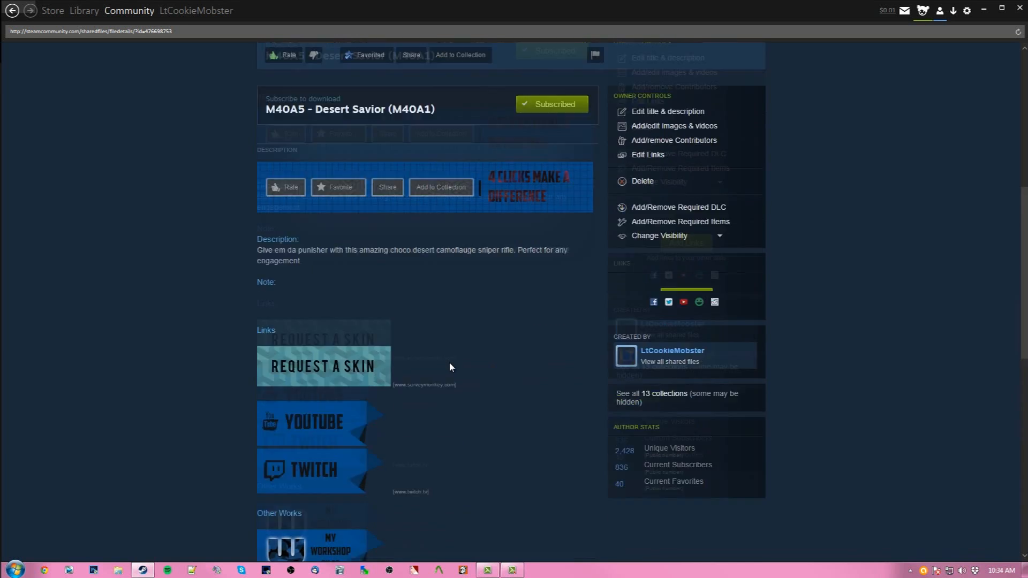
scroll(449, 363, "up", 7)
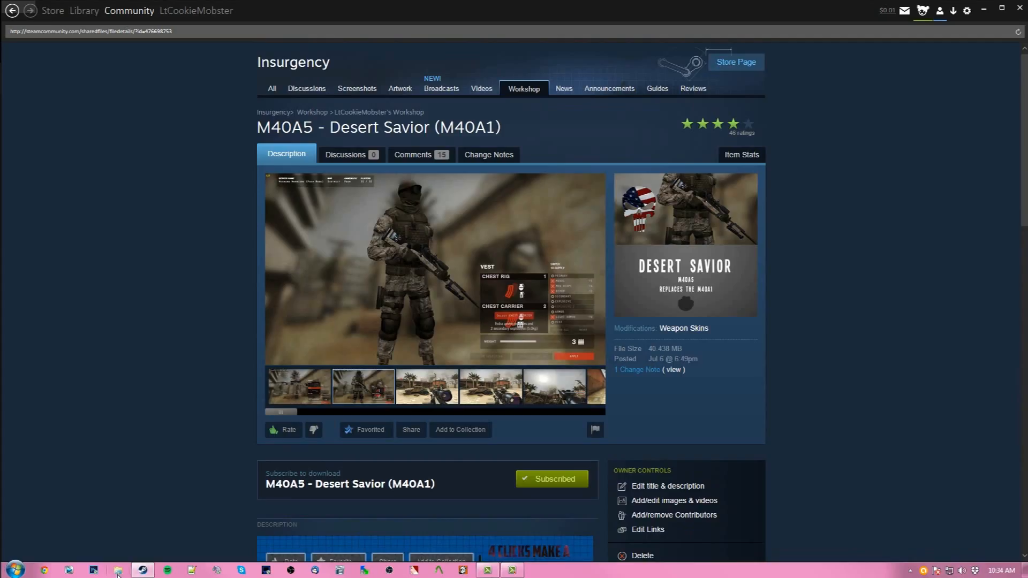
- Open Windows Explorer and go to E:\Program Files (x86)\Steam
left_click(118, 570)
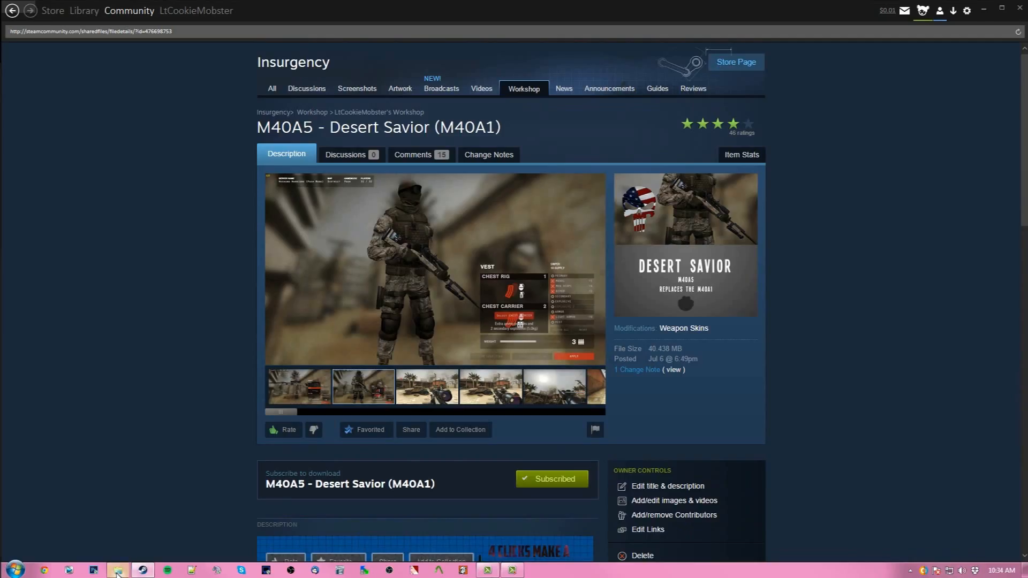
left_click(851, 112)
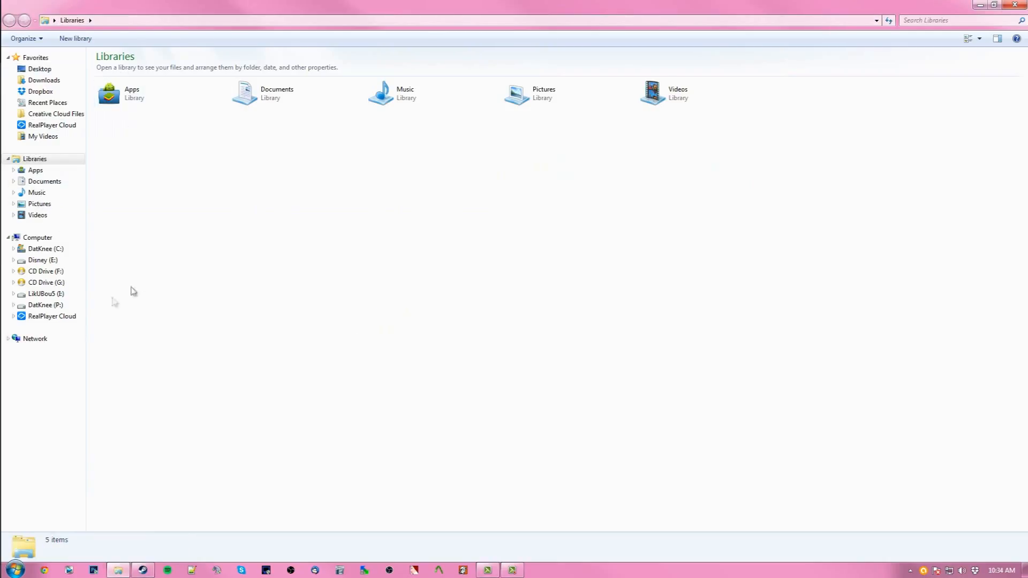
left_click(51, 260)
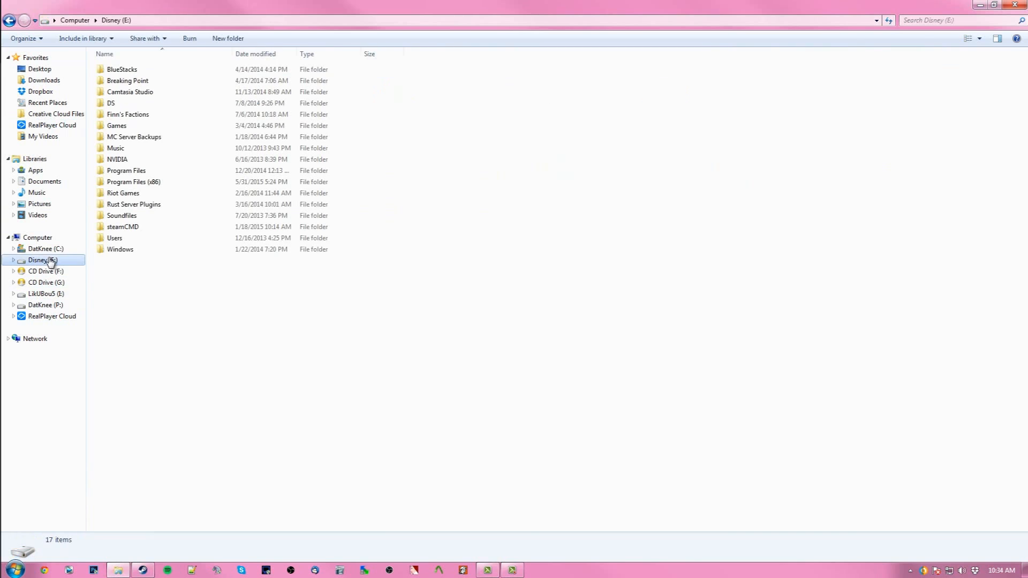
double_click(156, 185)
scroll(138, 362, "down", 10)
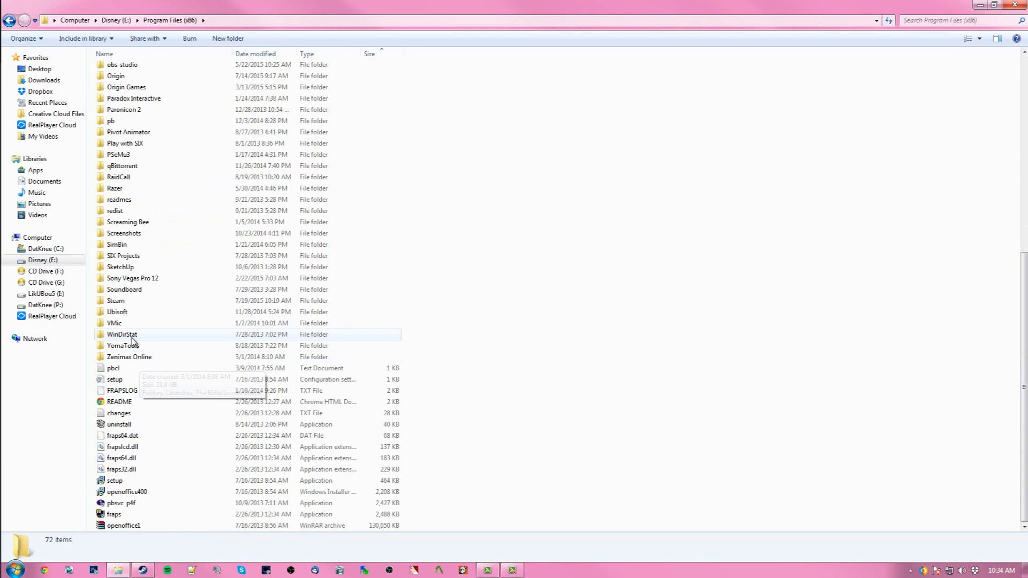
double_click(129, 301)
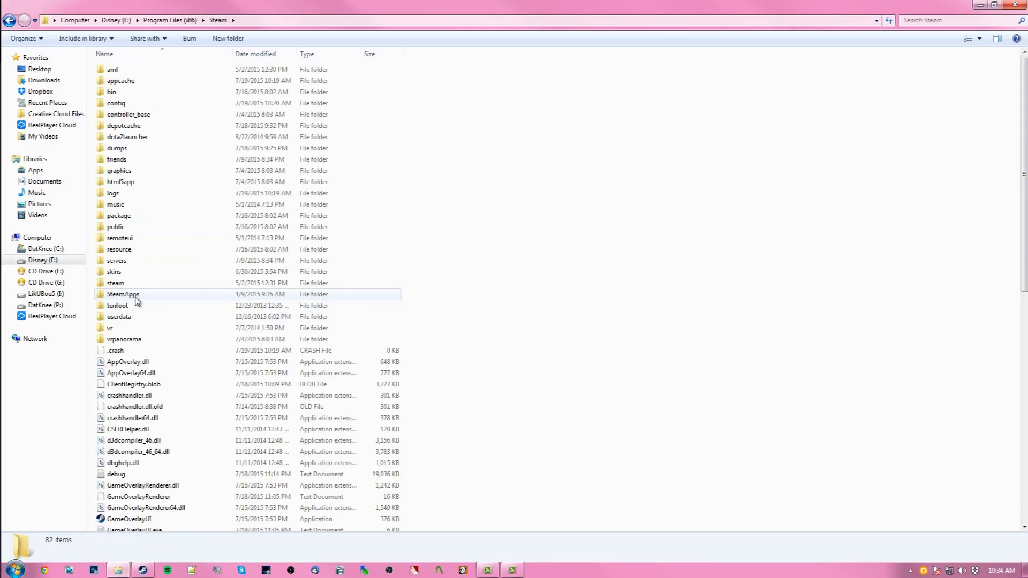
- Navigate into the SteamApps\common\insurgency2\insurgency folder
double_click(136, 300)
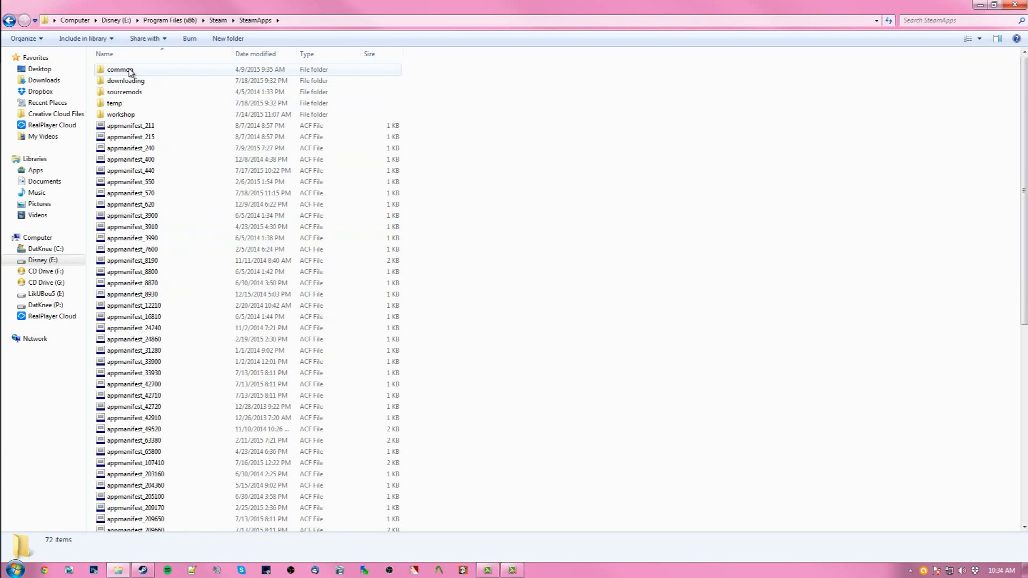
double_click(131, 73)
scroll(139, 203, "down", 8)
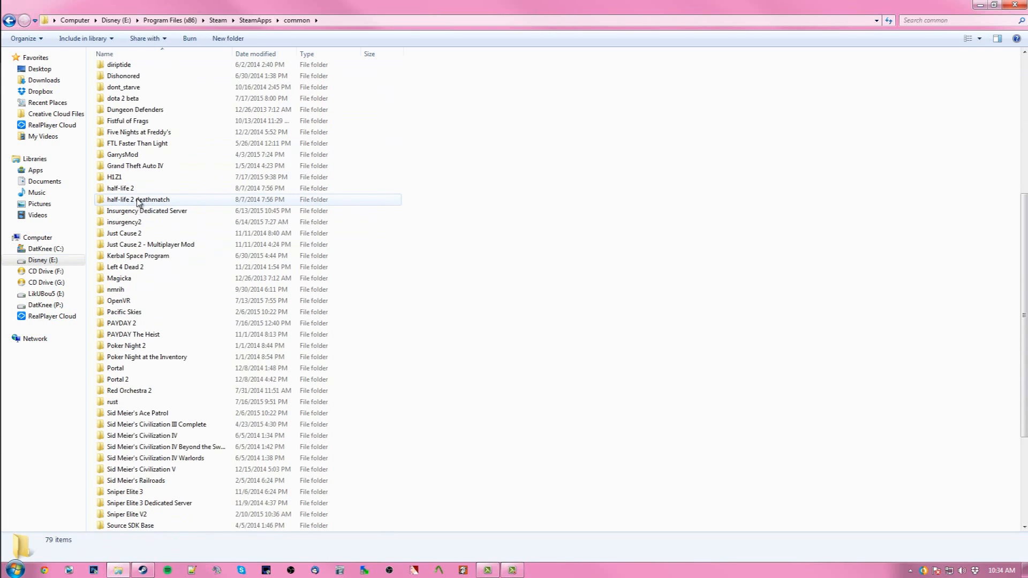
double_click(137, 226)
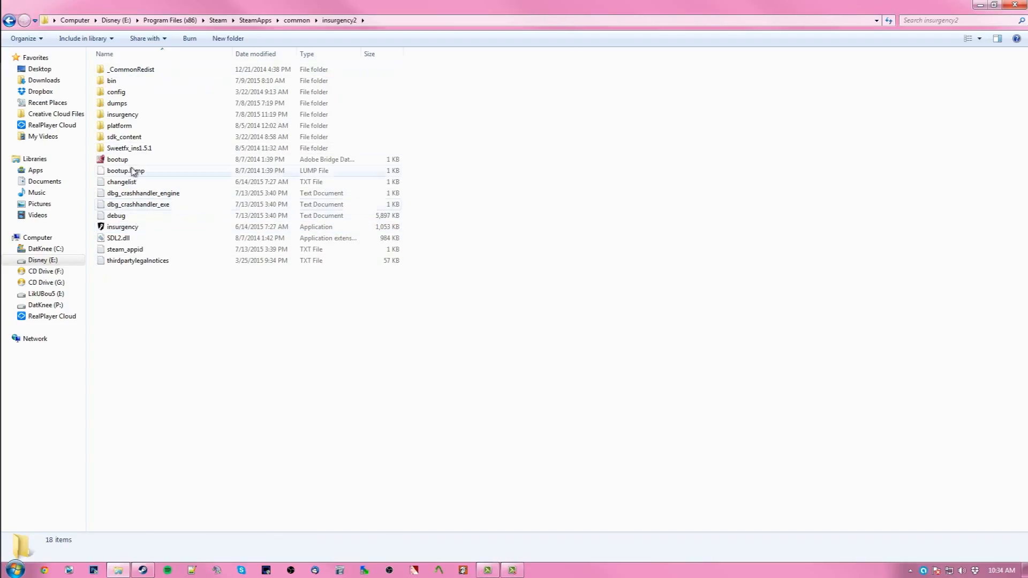
double_click(124, 115)
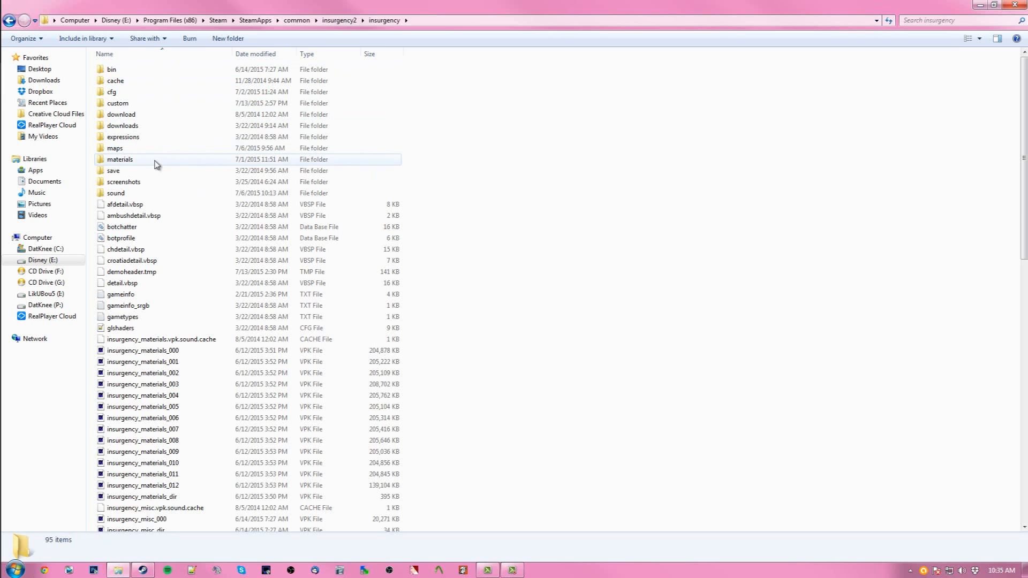
- Select the insurgency_materials_dir VPK file in the insurgency folder
scroll(145, 150, "down", 7)
scroll(145, 165, "down", 8)
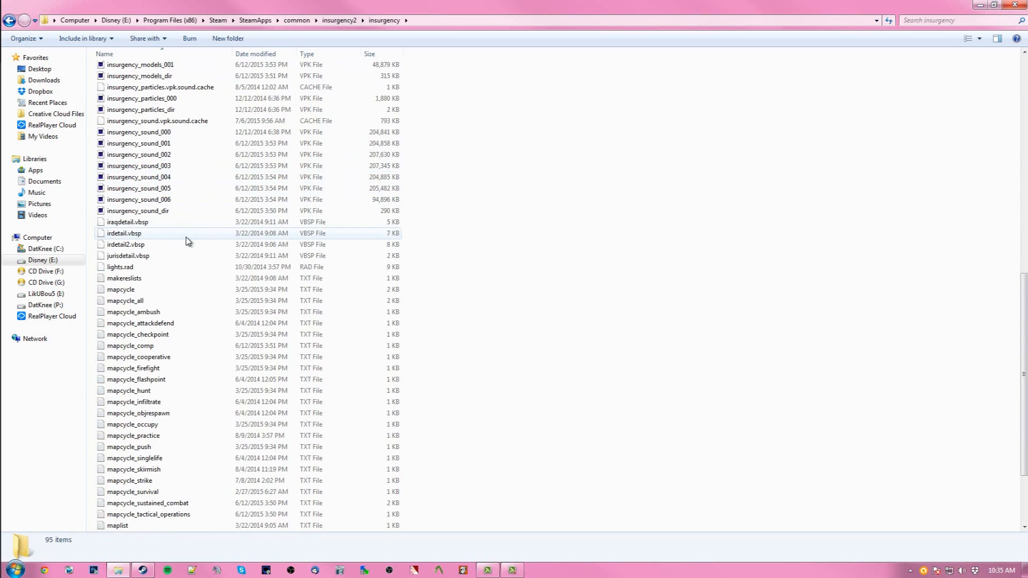
scroll(161, 208, "up", 7)
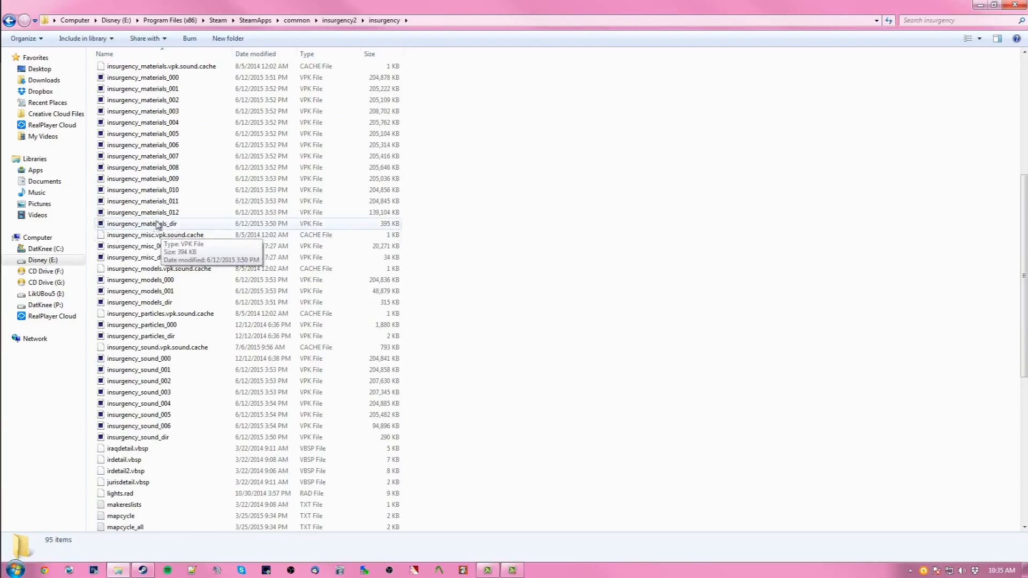
left_click(140, 228)
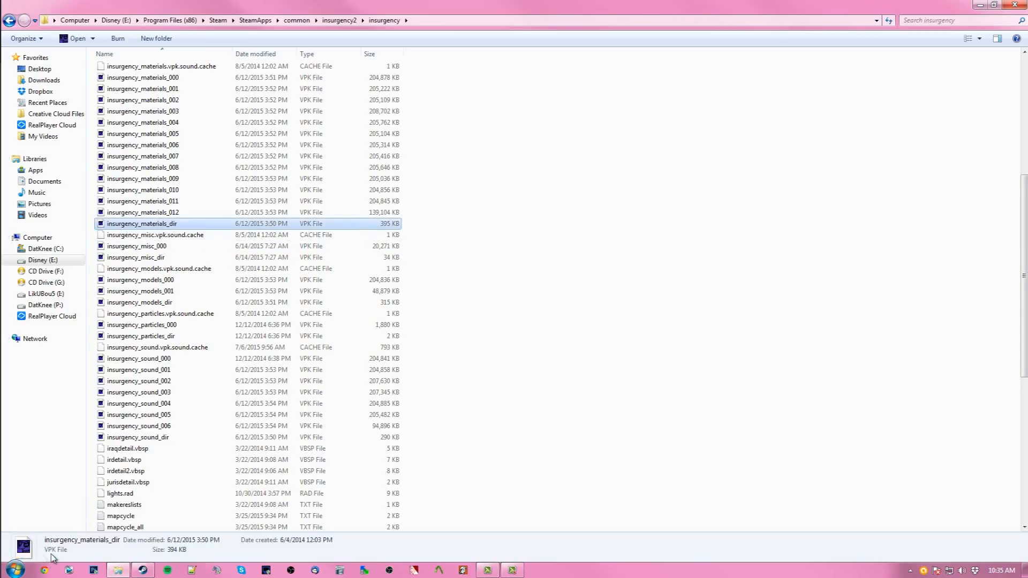
- Search the Start menu for the GCFScape and VTFEdit programs
left_click(15, 570)
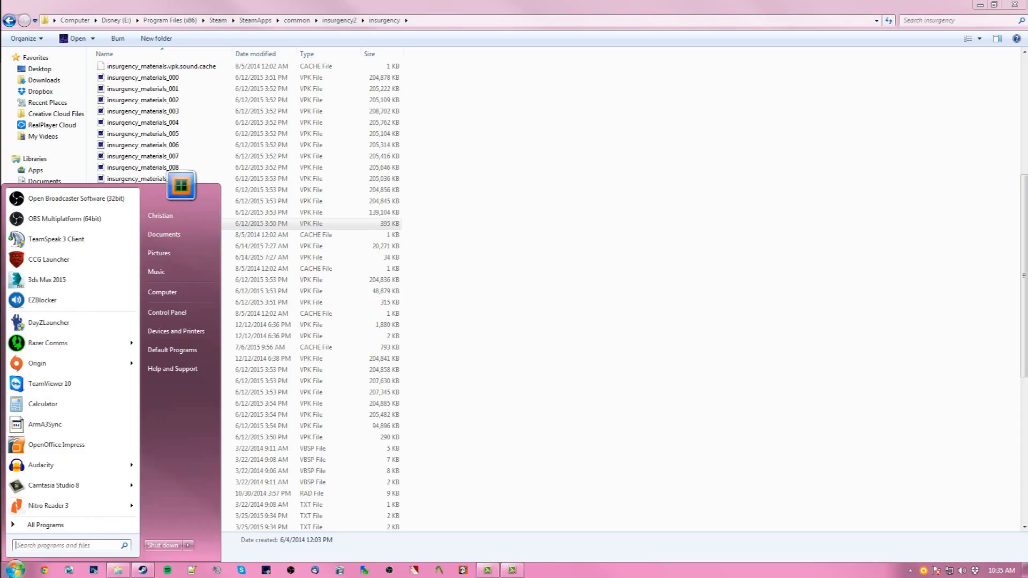
type("gcf")
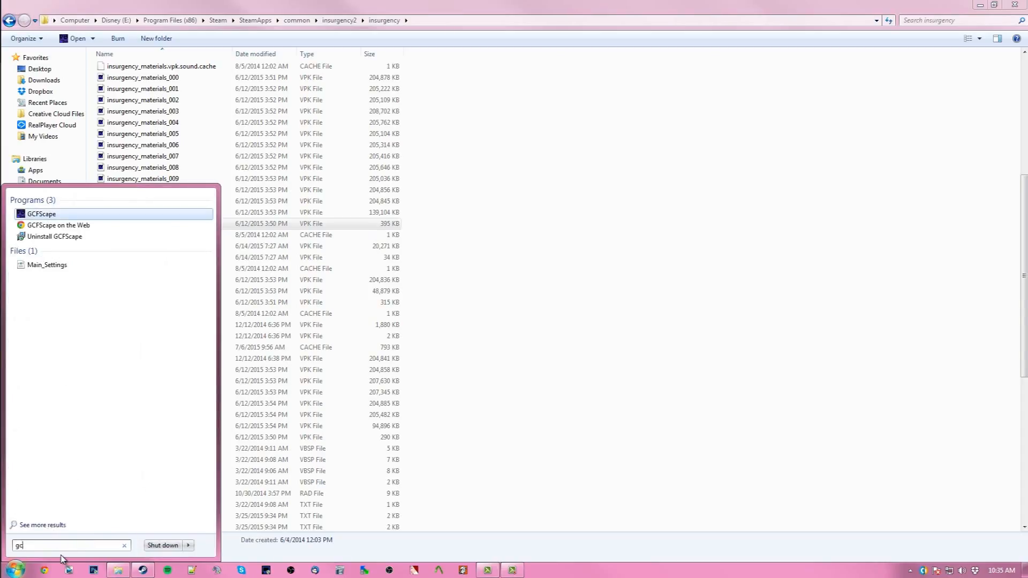
key("BackSpace")
type("vtf")
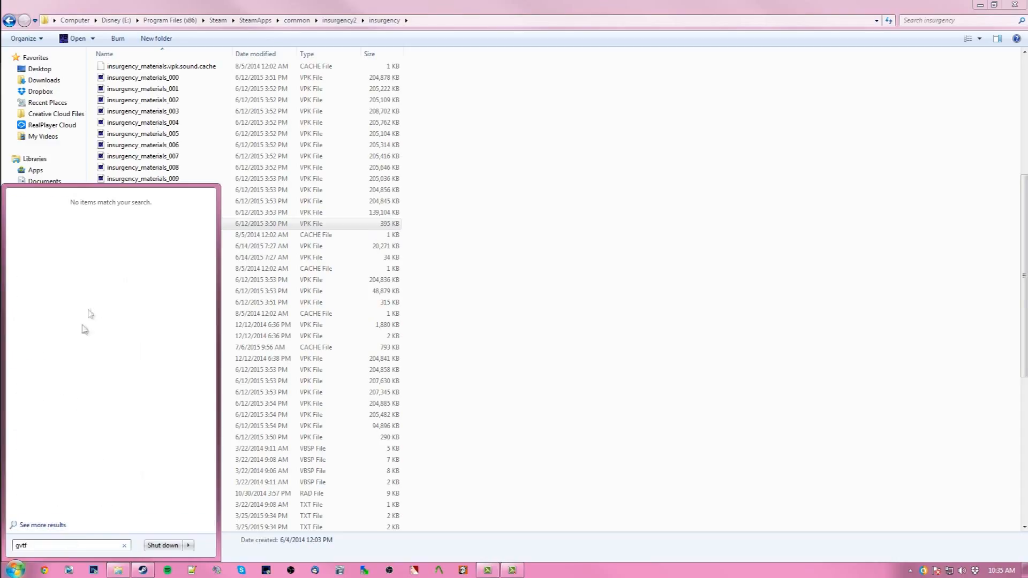
key("BackSpace")
key("BackSpace")
key("BackSpace")
key("BackSpace")
type("vt")
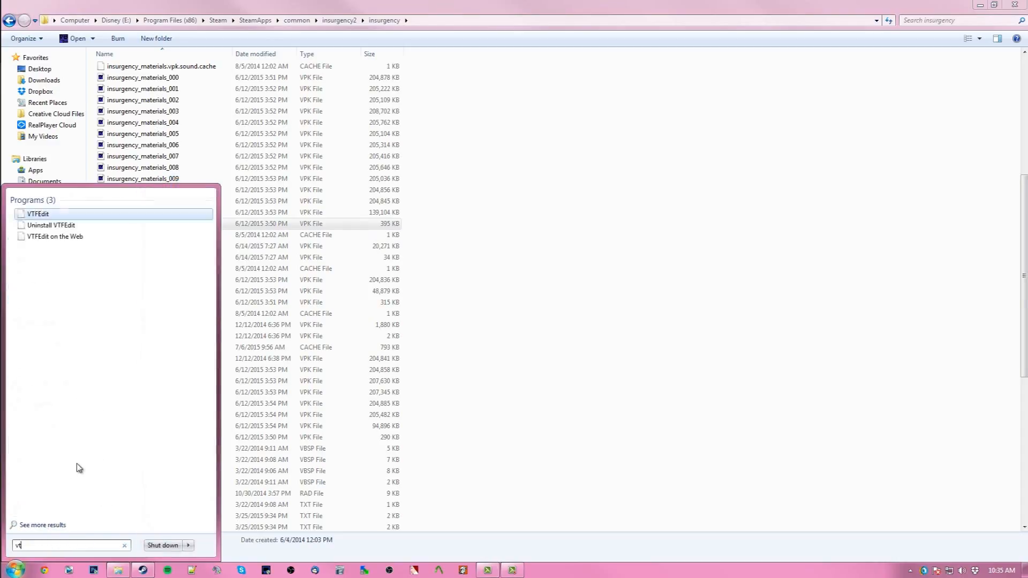
type("f")
key("BackSpace")
key("BackSpace")
key("BackSpace")
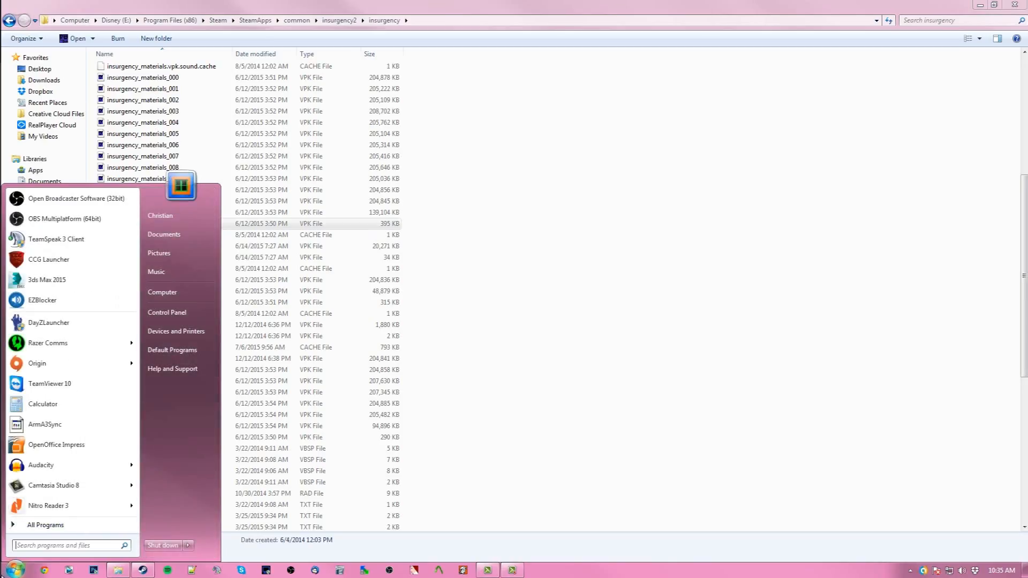
- Open the VPK in GCFScape and expand the materials, models and weapons folders
left_click(33, 573)
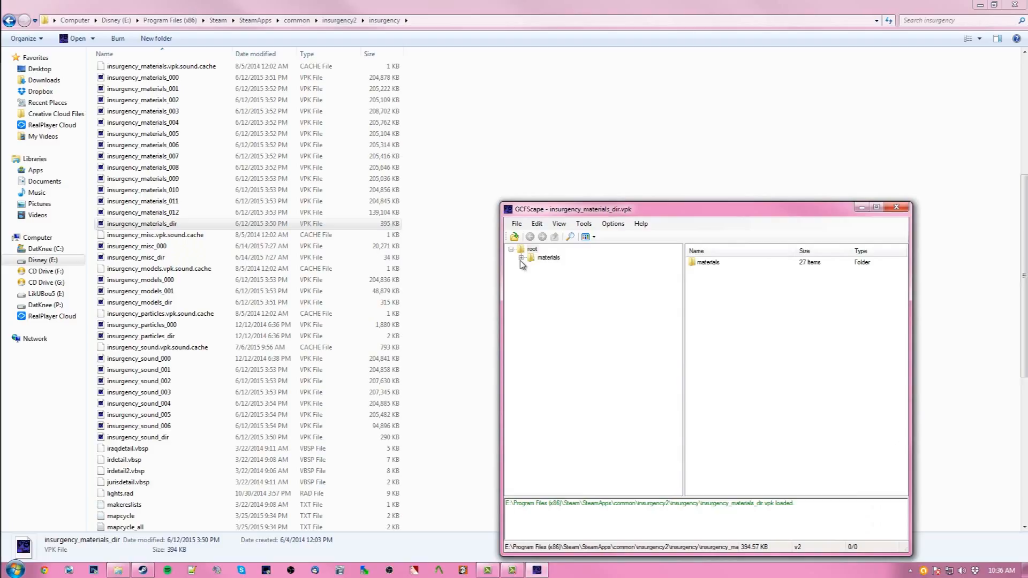
left_click(521, 259)
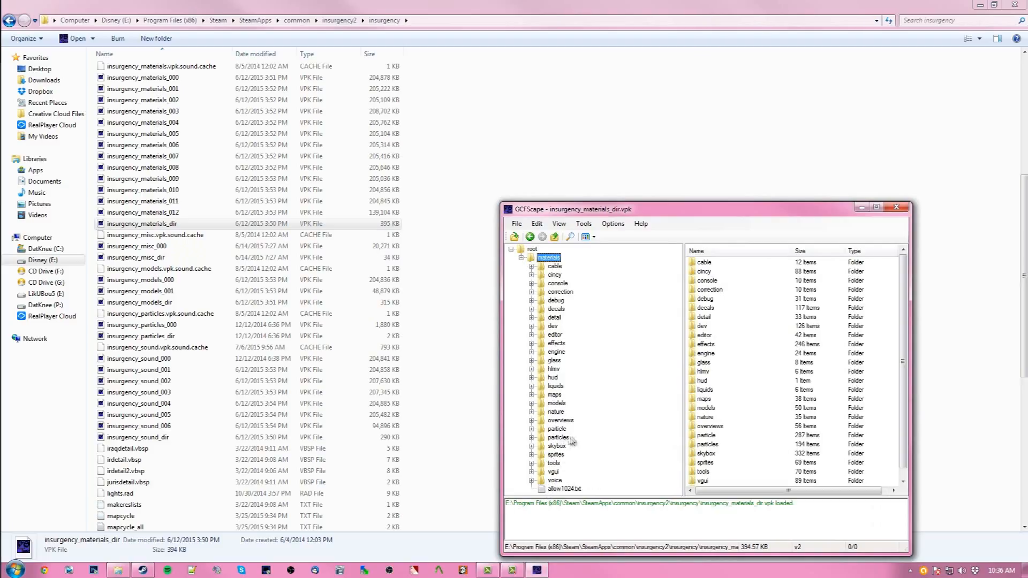
left_click(532, 404)
scroll(557, 466, "down", 5)
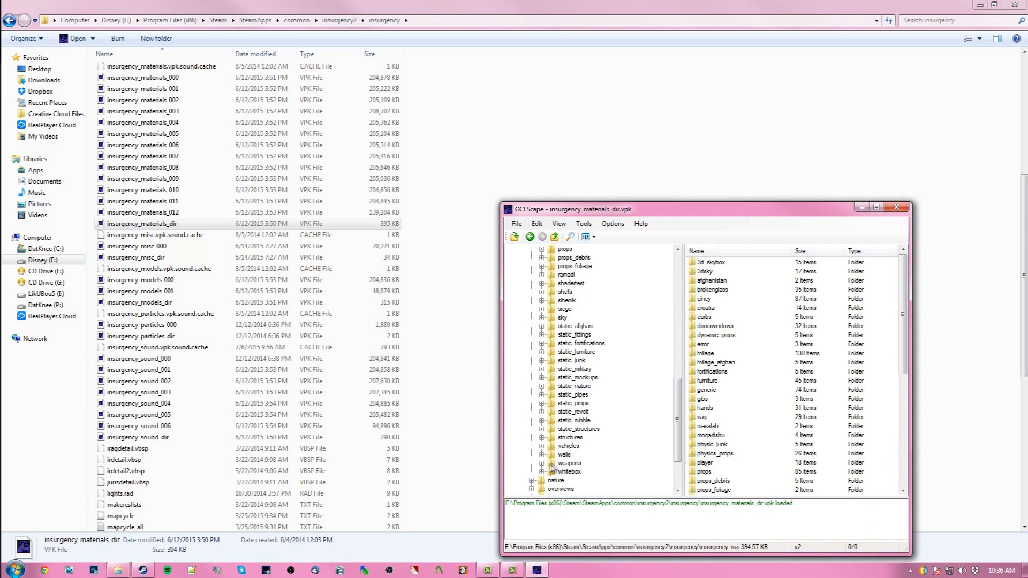
left_click(542, 463)
- Browse the weapon folders inside materials/models/weapons
scroll(552, 470, "down", 7)
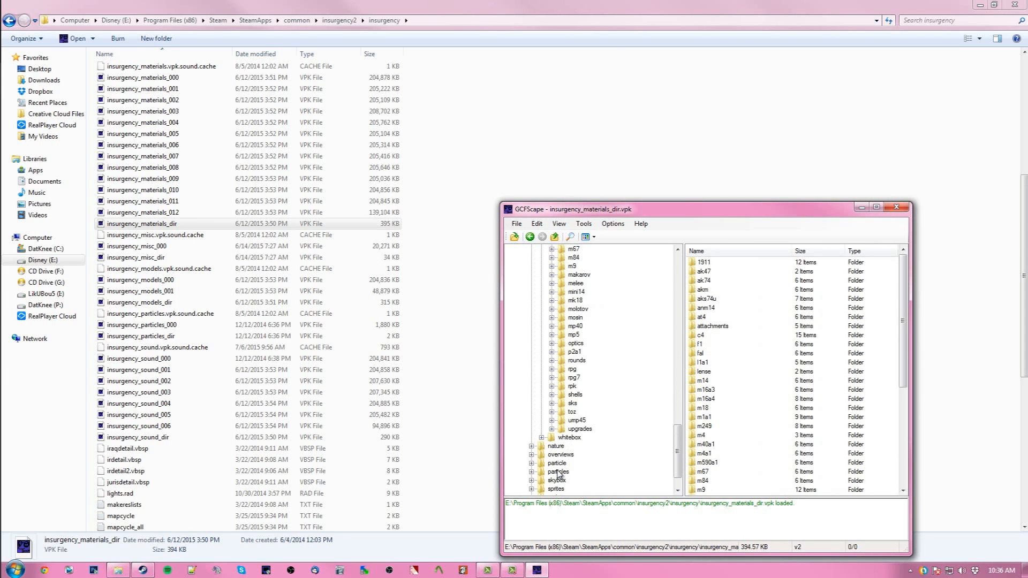
scroll(558, 474, "up", 7)
scroll(565, 429, "down", 8)
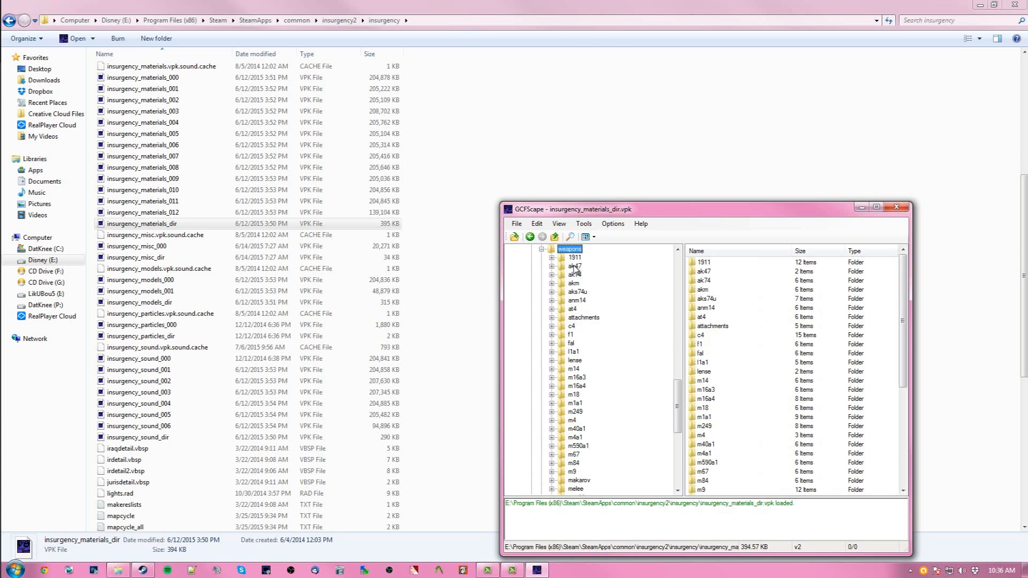
scroll(575, 270, "up", 1)
scroll(594, 326, "down", 1)
scroll(631, 415, "down", 2)
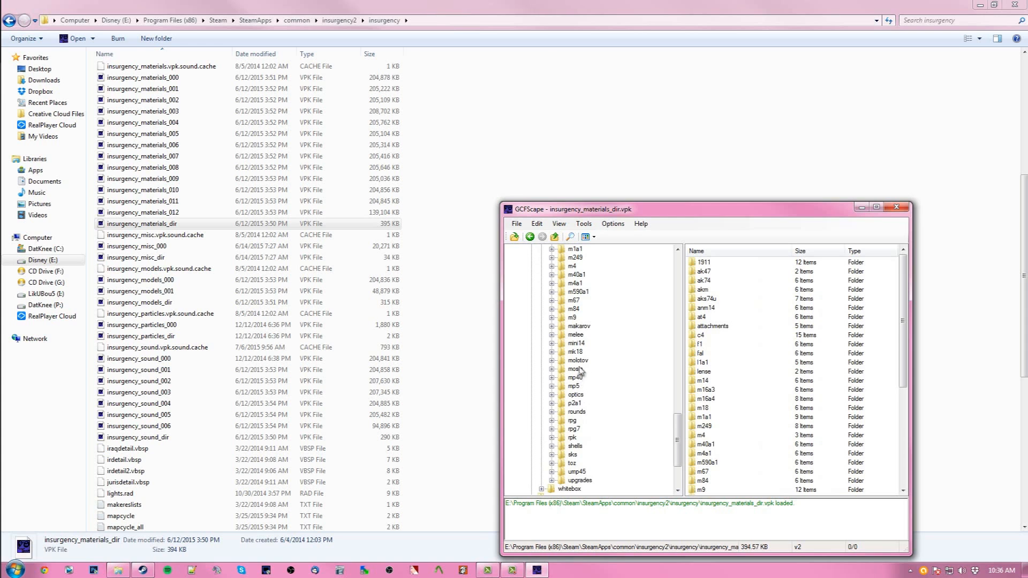
- Scroll through the weapon folders in the VPK tree
scroll(602, 440, "down", 3)
scroll(589, 423, "down", 5)
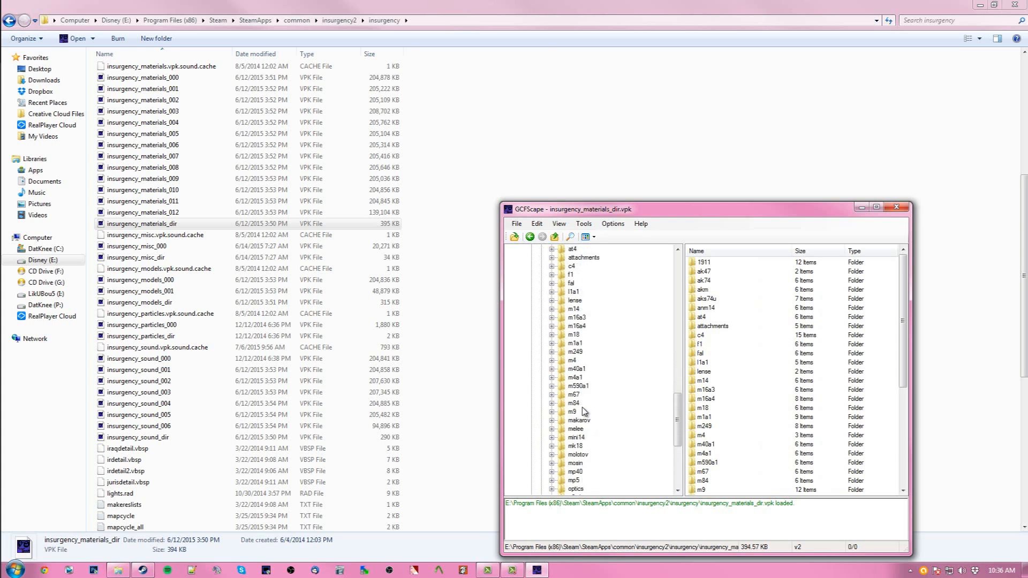
scroll(583, 412, "up", 15)
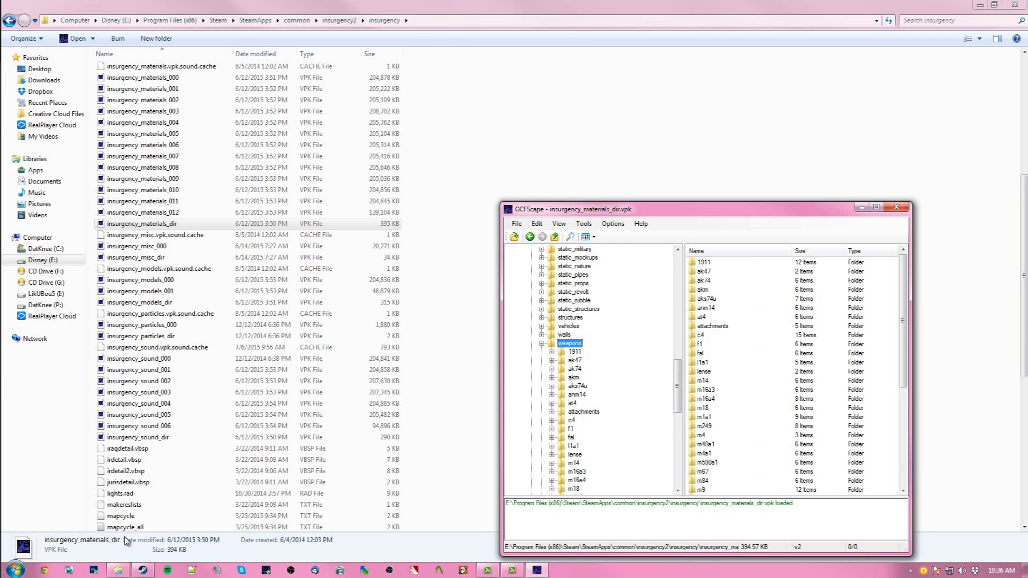
- Open a second Explorer window and browse to Files/Lt's Textures/ALL DEFAULT WEAPON AND OPTIC SKINS/weapons on drive I:, then return to Lt's Textures
right_click(119, 571)
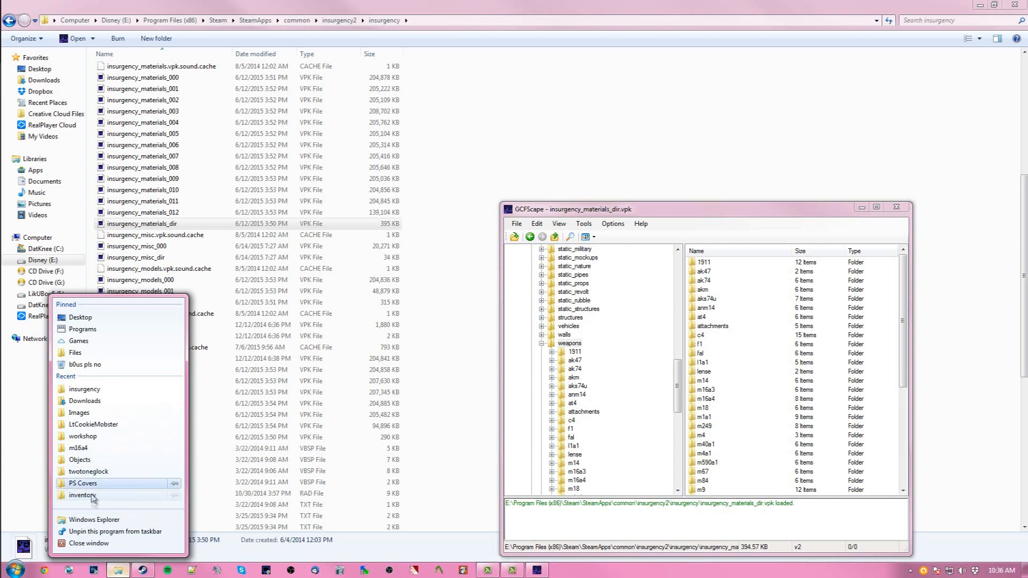
left_click(91, 519)
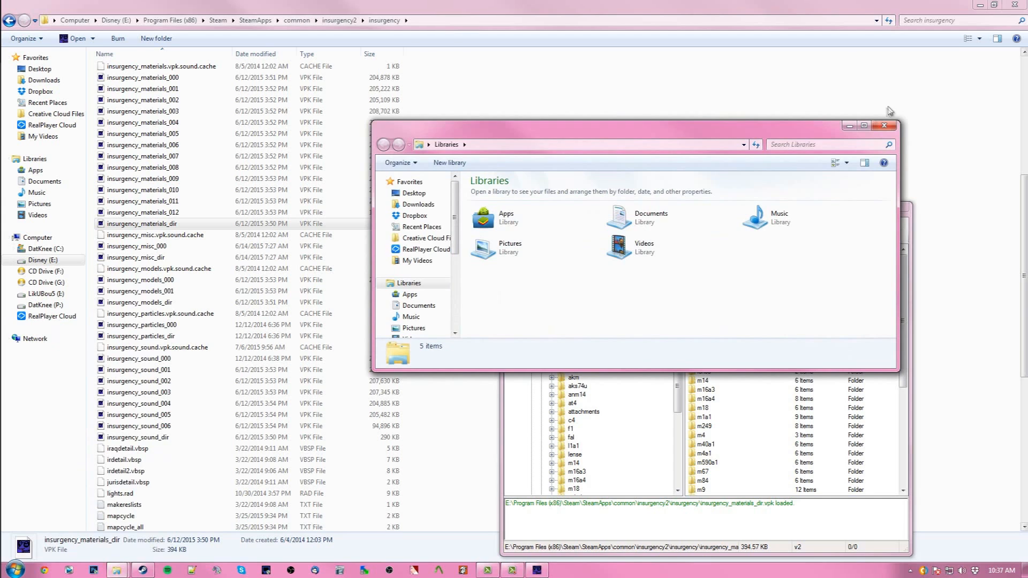
left_click(866, 127)
left_click(46, 293)
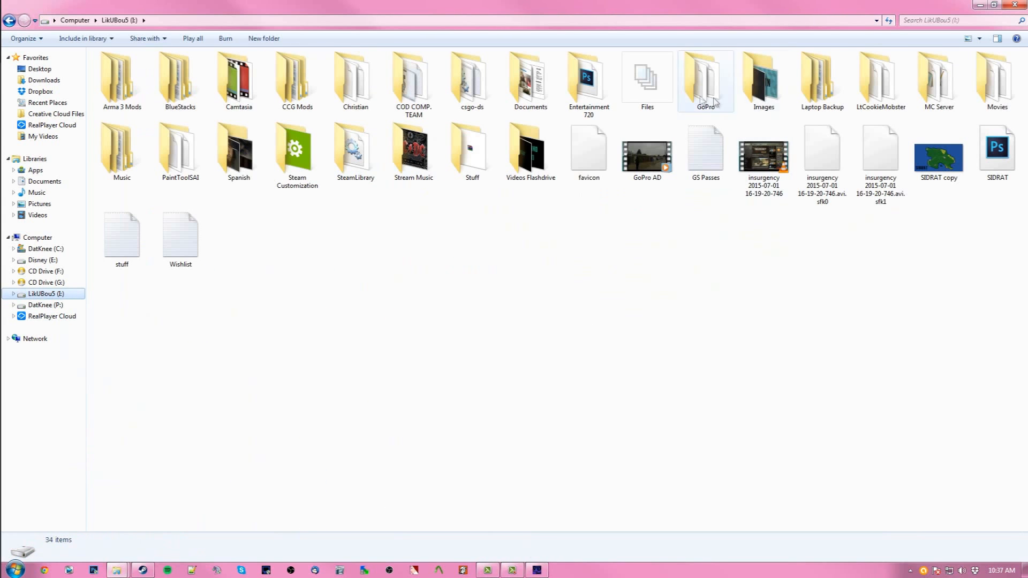
double_click(634, 86)
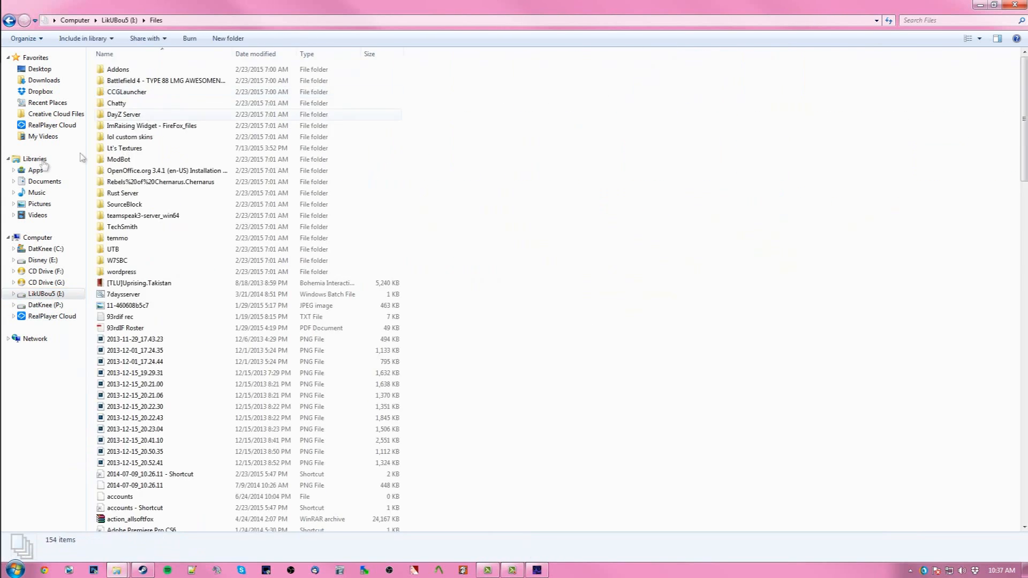
double_click(133, 152)
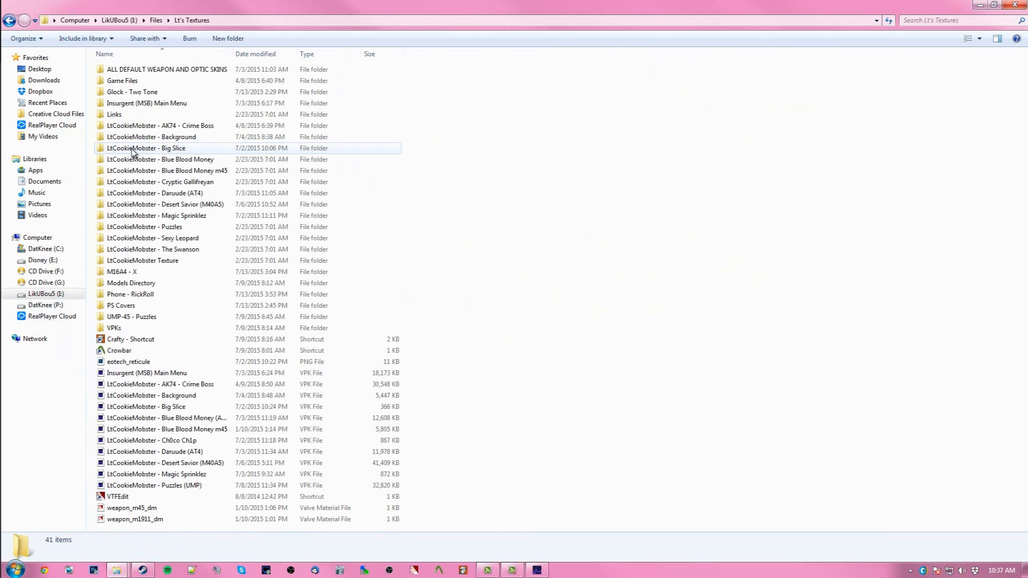
double_click(177, 70)
double_click(120, 71)
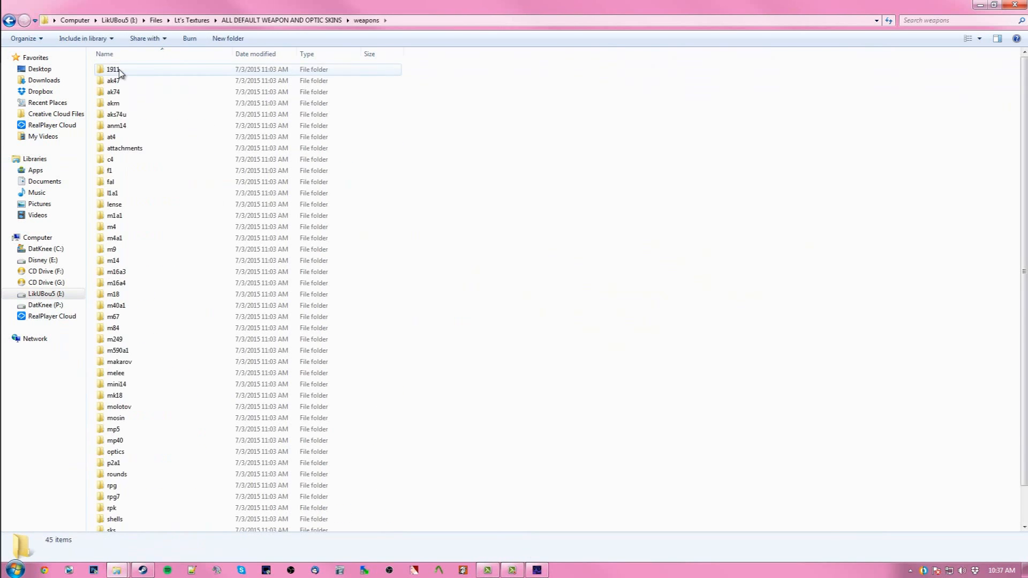
scroll(143, 375, "down", 1)
scroll(163, 447, "up", 1)
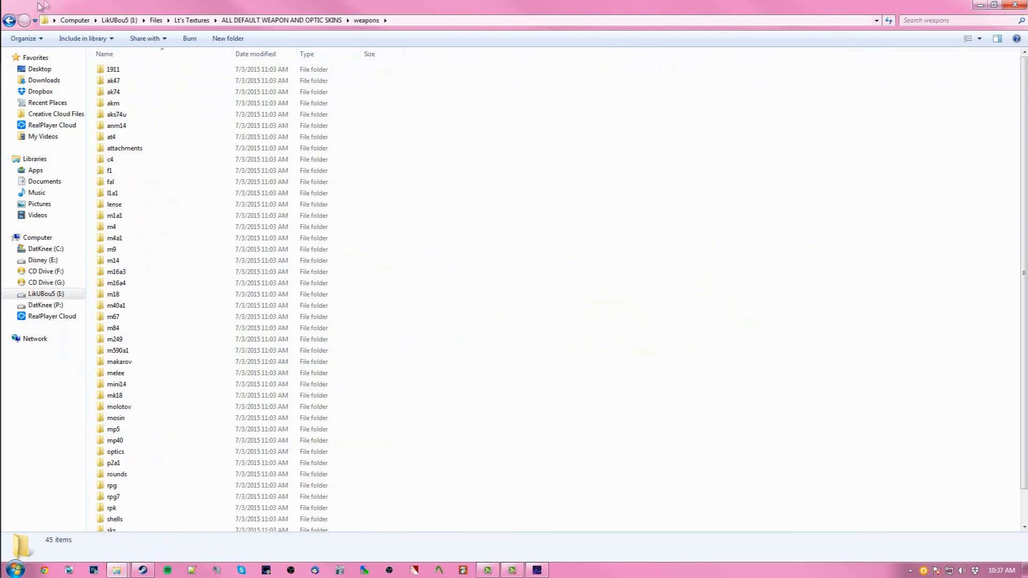
left_click(10, 20)
left_click(10, 20)
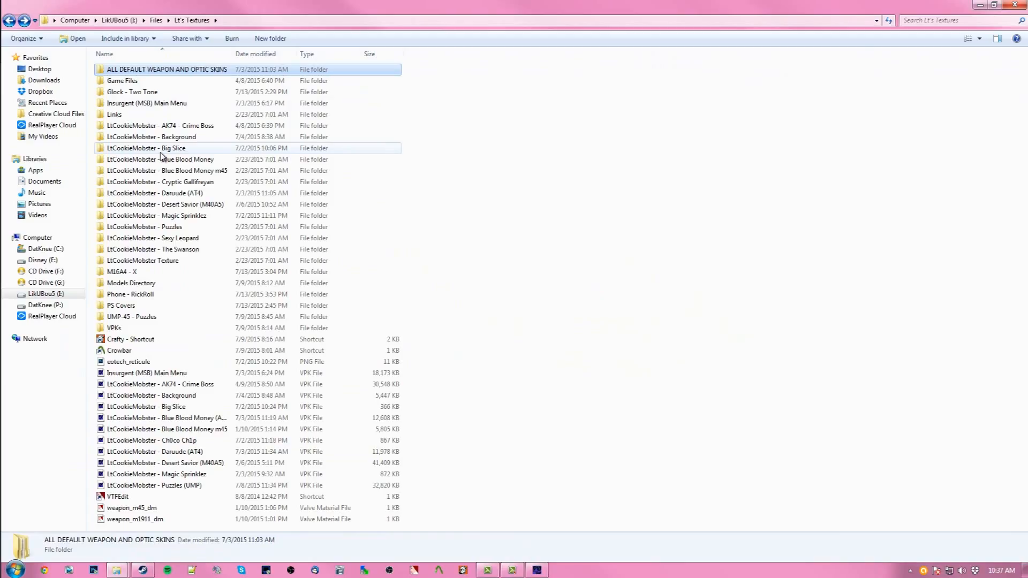
- Switch back to GCFScape and close the loaded materials VPK
left_click(537, 571)
scroll(632, 429, "down", 4)
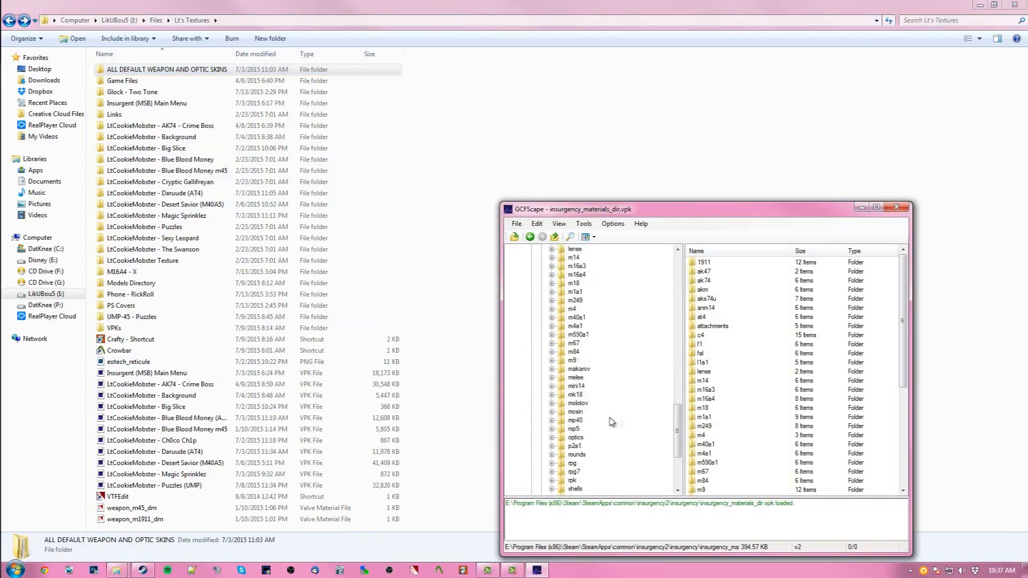
scroll(590, 371, "down", 5)
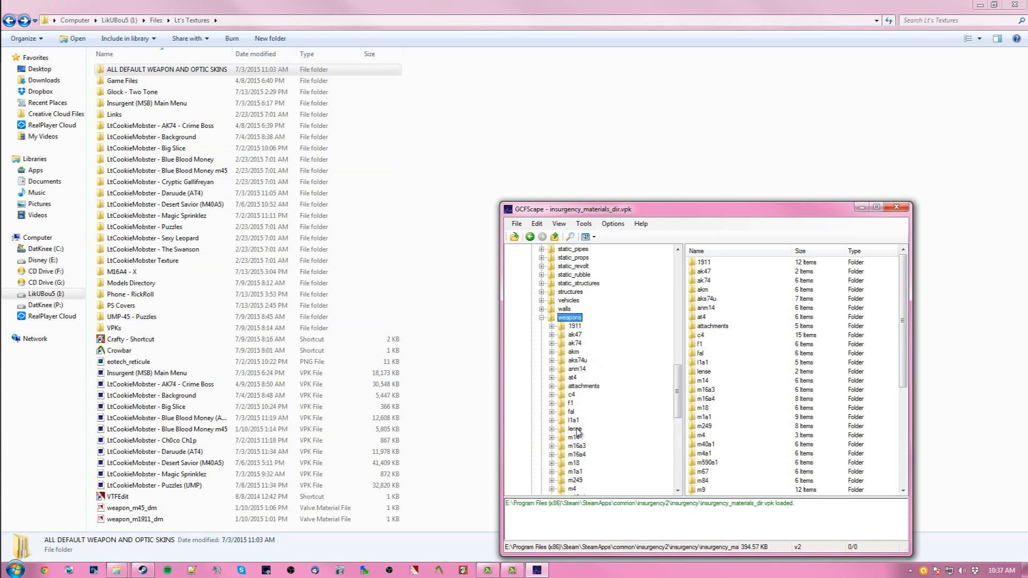
left_click(893, 213)
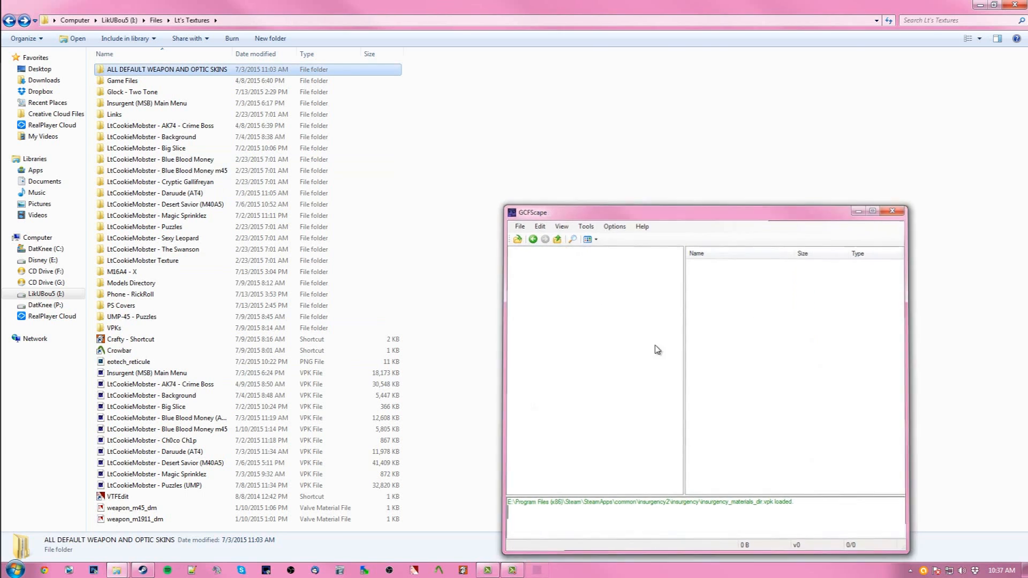
- Return to the insurgency folder and open insurgency_models_dir in GCFScape
mouse_move(117, 572)
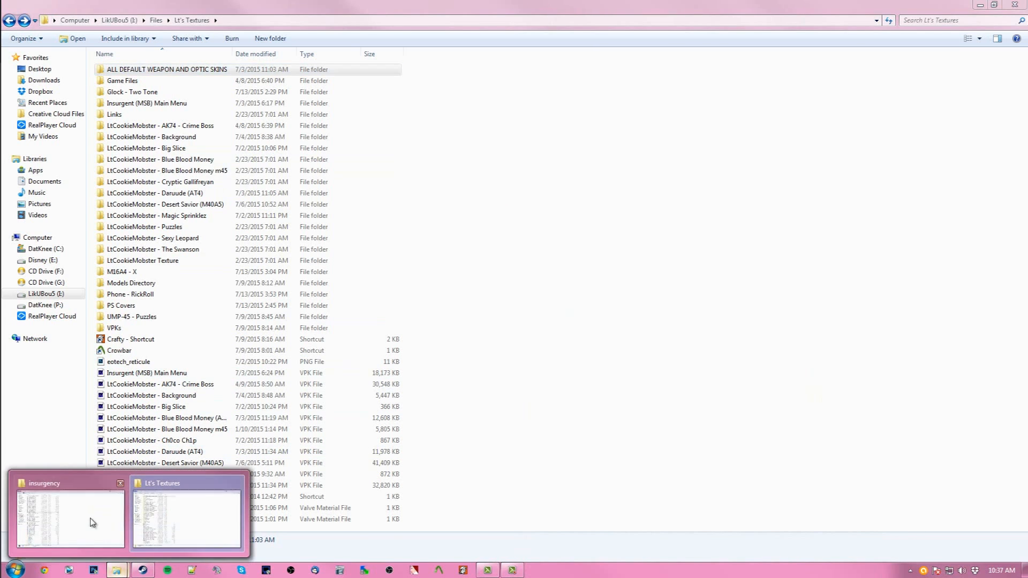
left_click(92, 523)
left_click(466, 268)
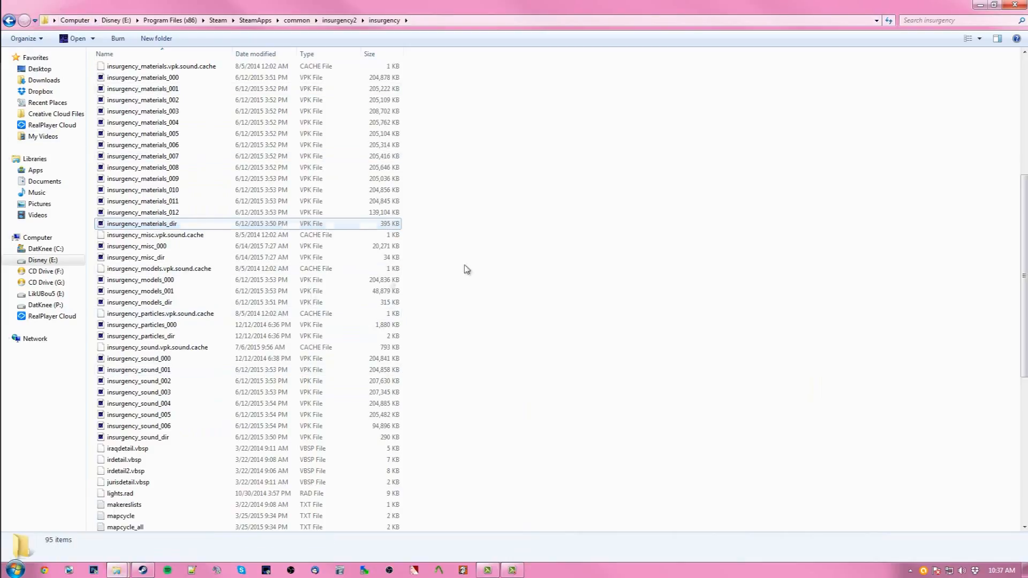
double_click(176, 306)
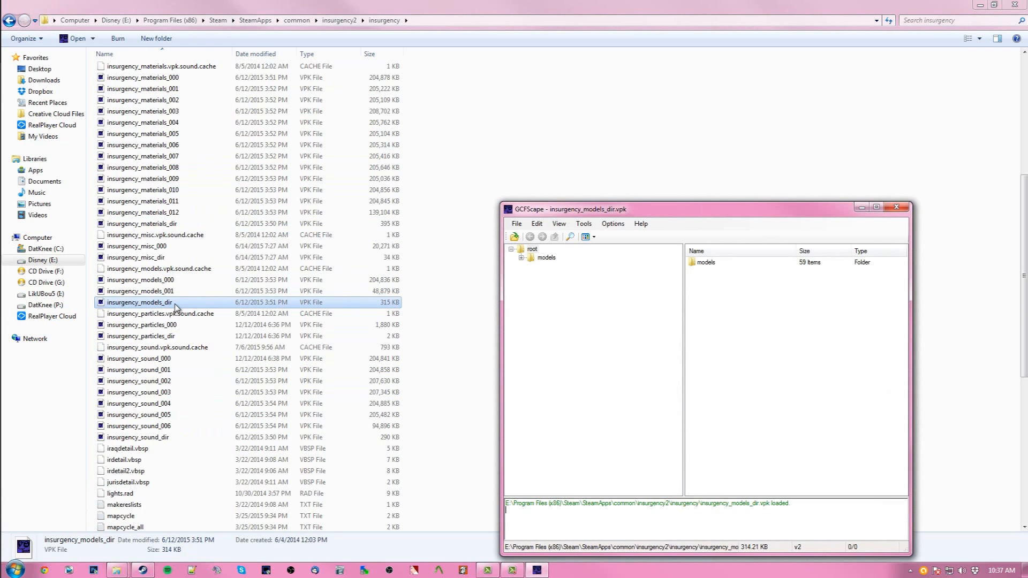
- Expand the models folder in the VPK tree and then its weapons folder
left_click(520, 259)
scroll(545, 397, "down", 10)
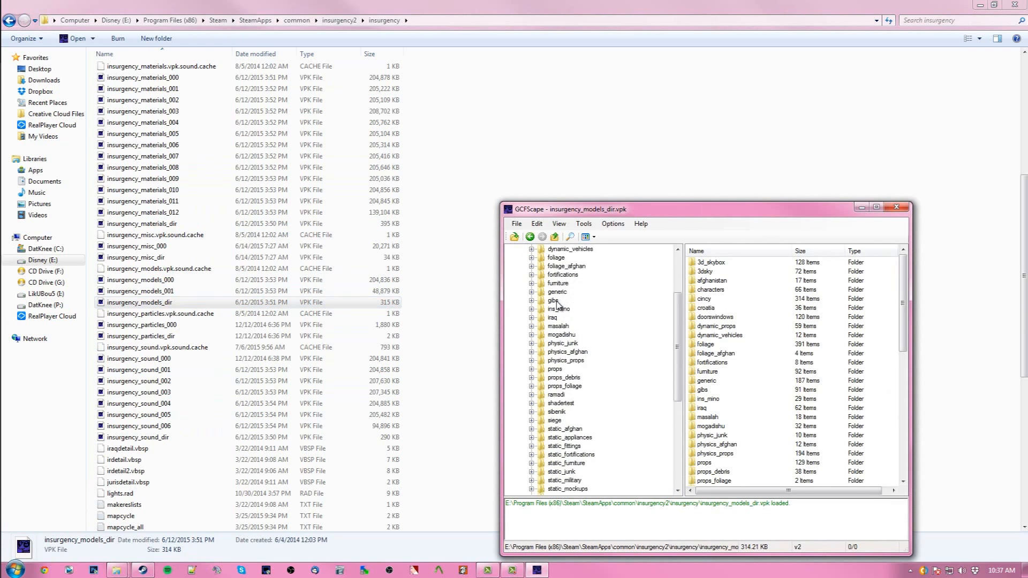
scroll(545, 397, "up", 6)
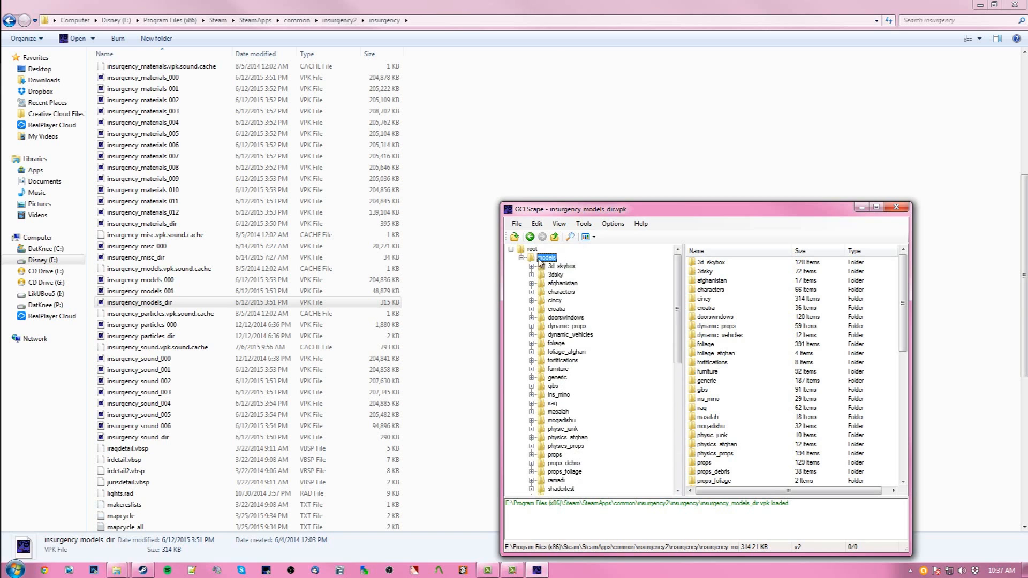
scroll(564, 435, "down", 2)
scroll(562, 474, "down", 1)
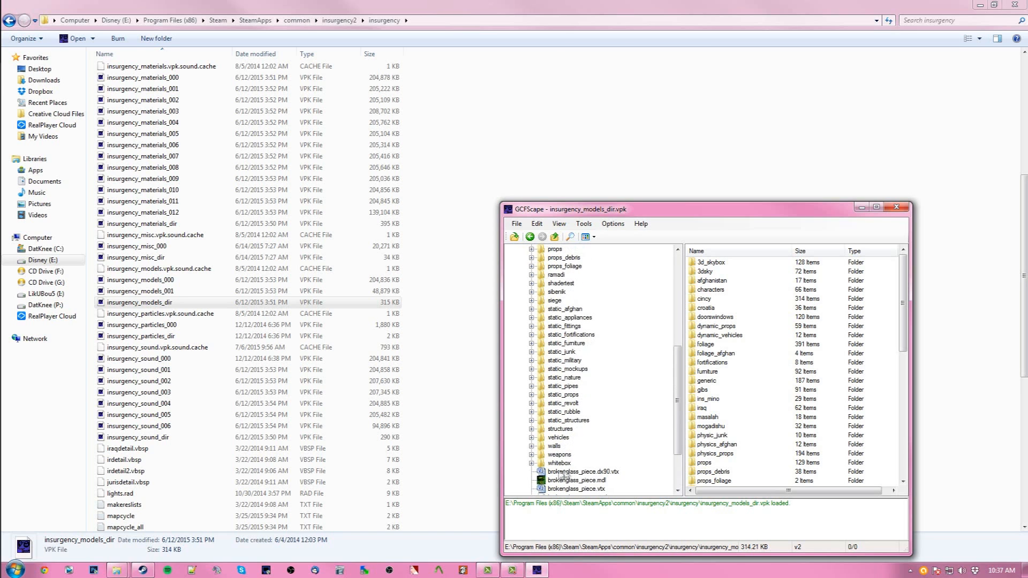
left_click(532, 456)
- Browse the v_ and w_ weapon model files inside models/weapons, selecting a few entries
scroll(565, 448, "down", 5)
scroll(565, 448, "down", 15)
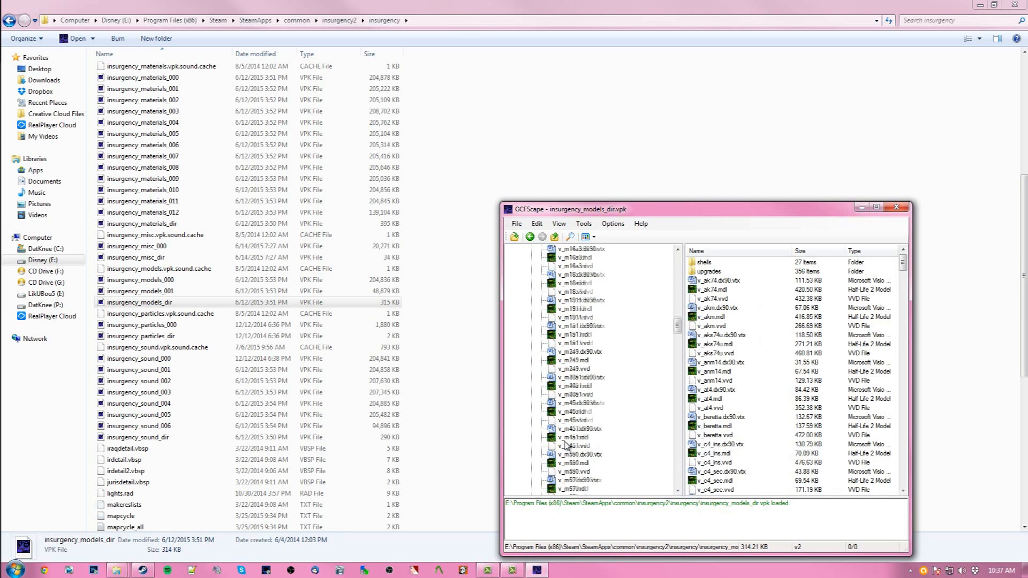
left_click_drag(677, 381, 571, 400)
scroll(570, 399, "up", 10)
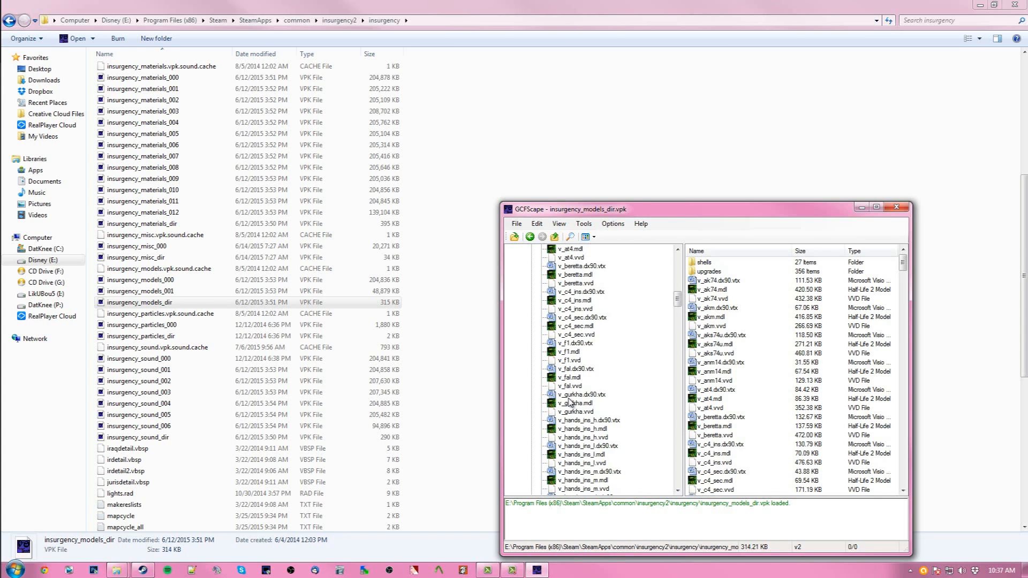
scroll(569, 401, "up", 8)
scroll(569, 402, "down", 3)
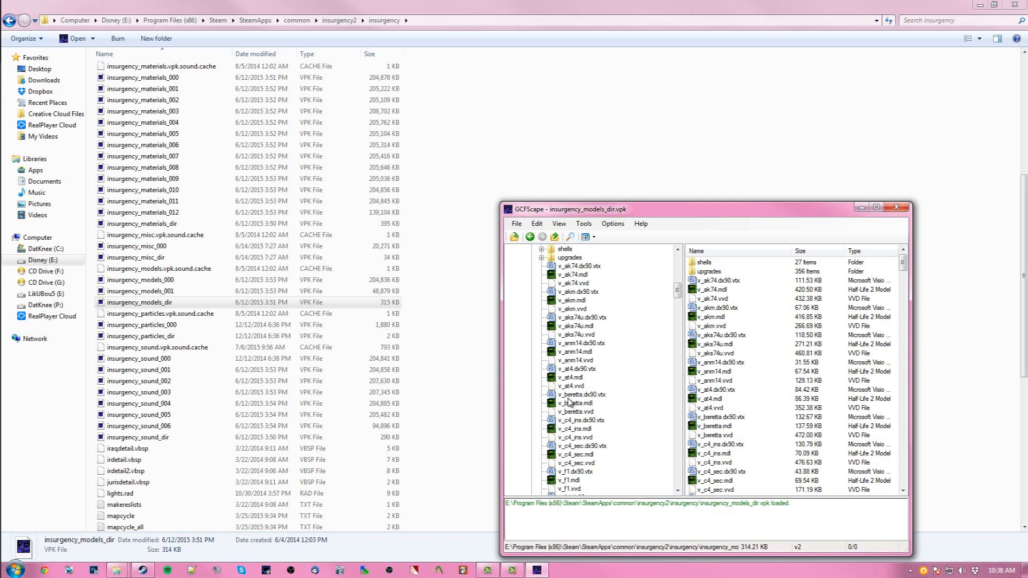
scroll(571, 395, "down", 15)
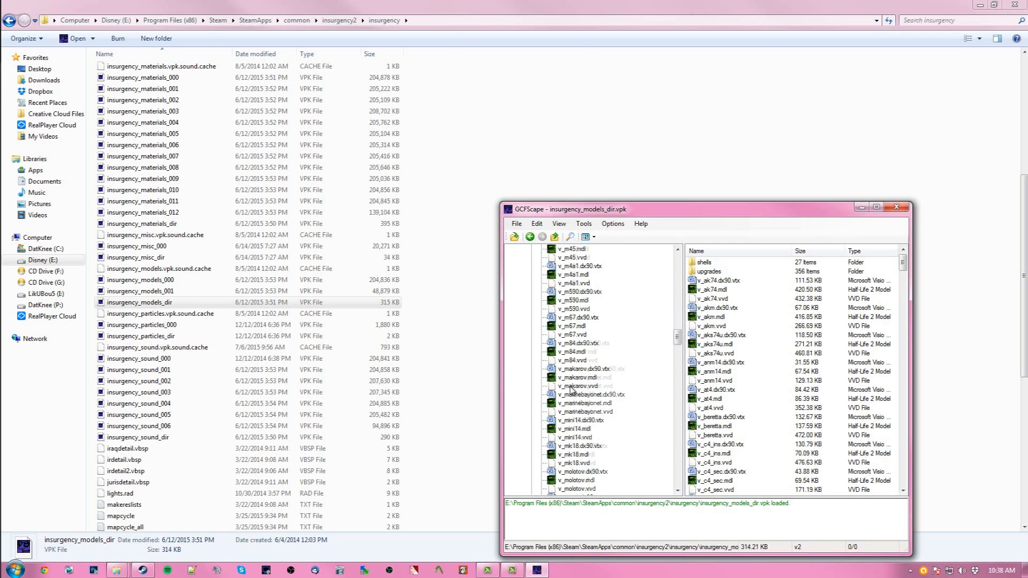
scroll(616, 401, "down", 15)
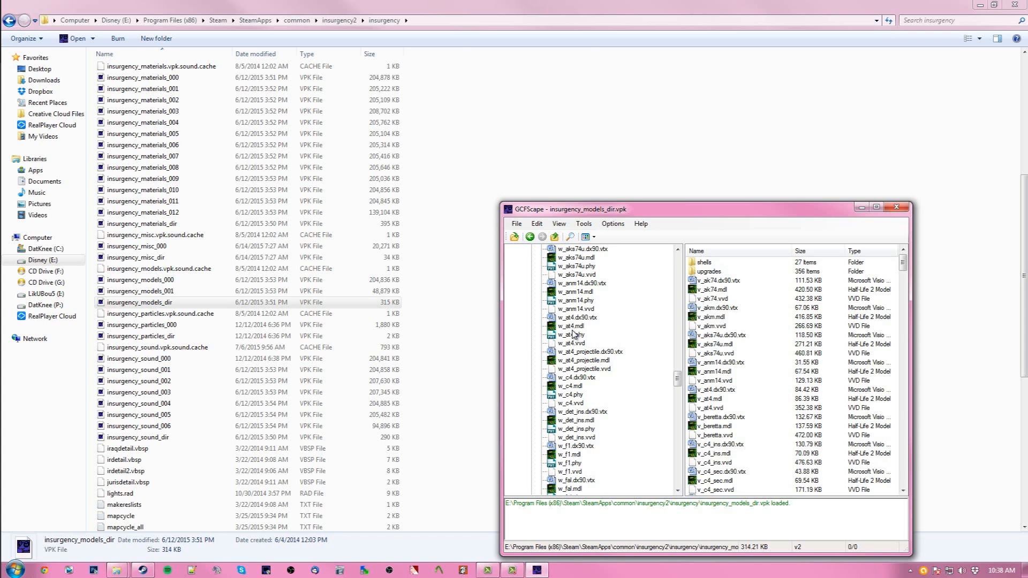
scroll(581, 358, "up", 9)
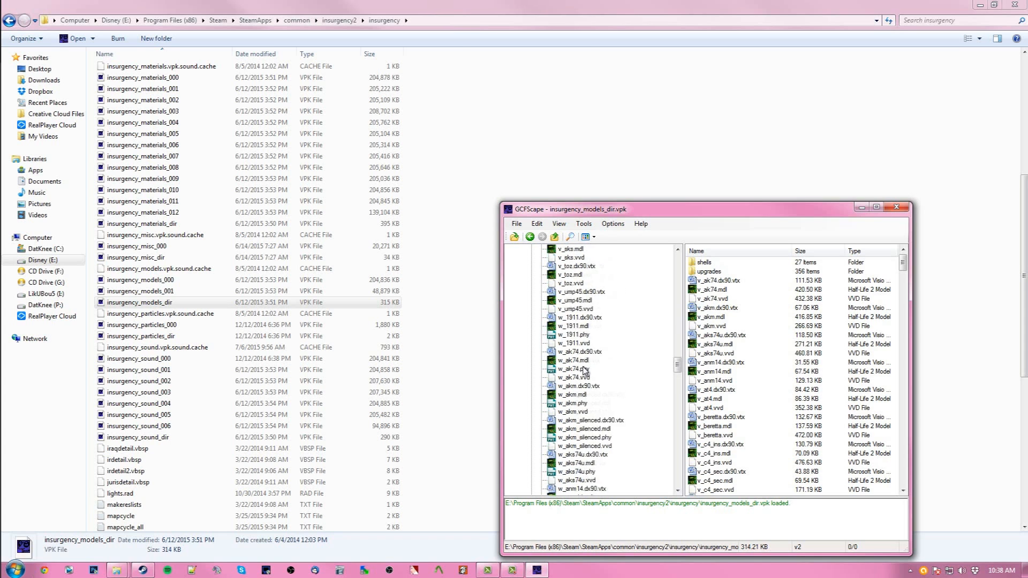
scroll(594, 328, "up", 15)
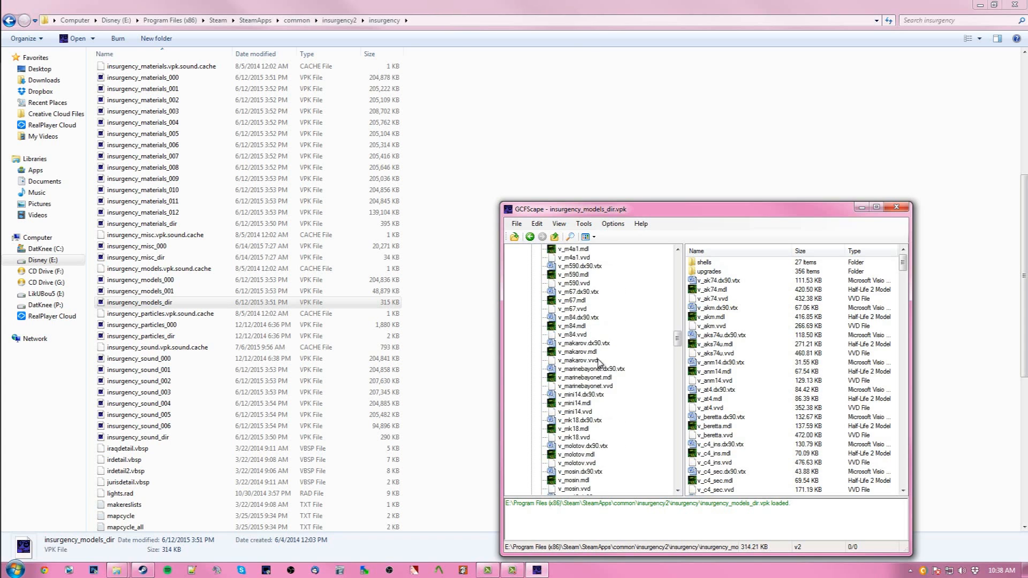
scroll(601, 354, "up", 15)
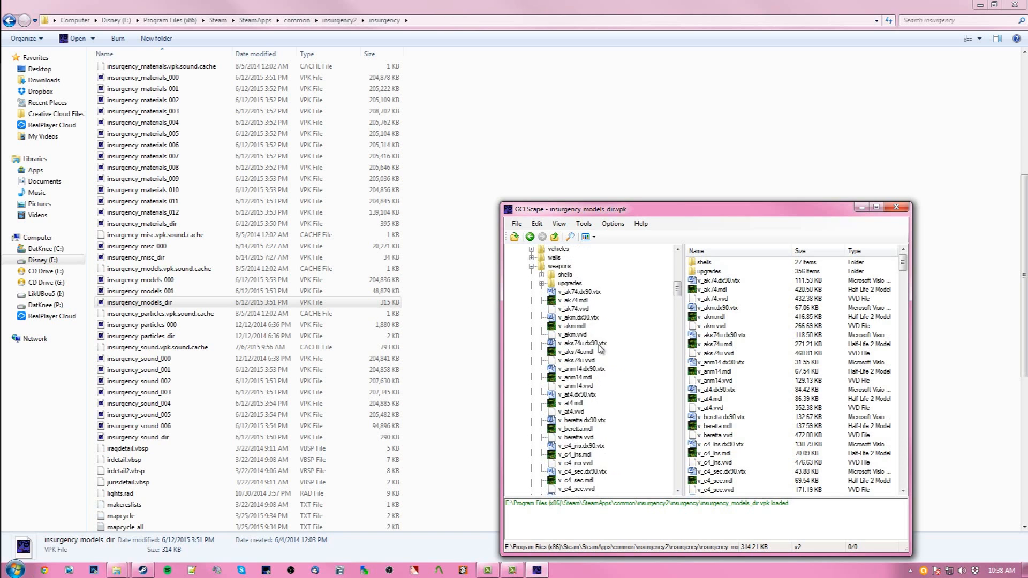
scroll(588, 365, "down", 3)
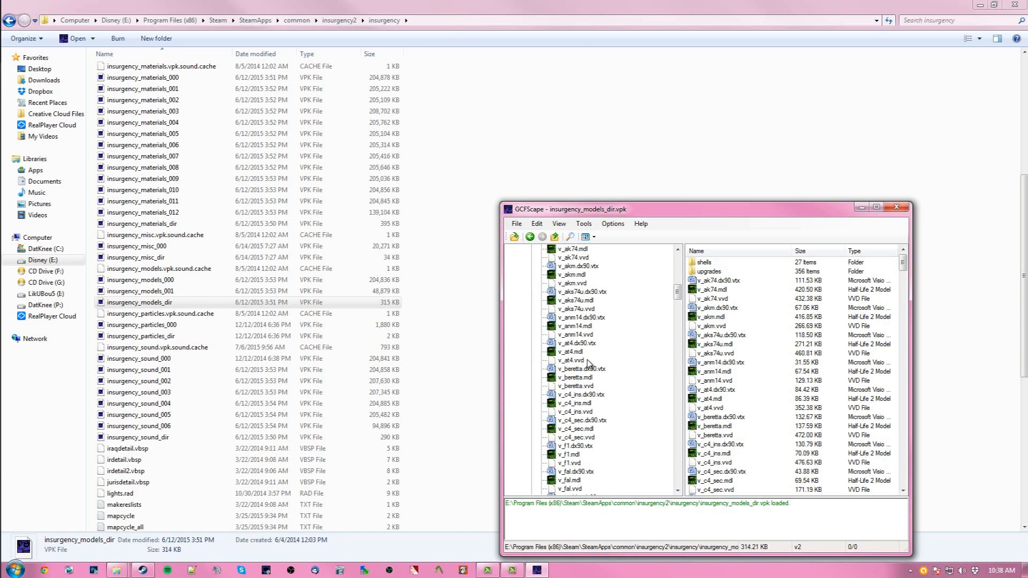
scroll(580, 347, "up", 5)
scroll(580, 367, "down", 6)
scroll(581, 364, "up", 4)
left_click(563, 320)
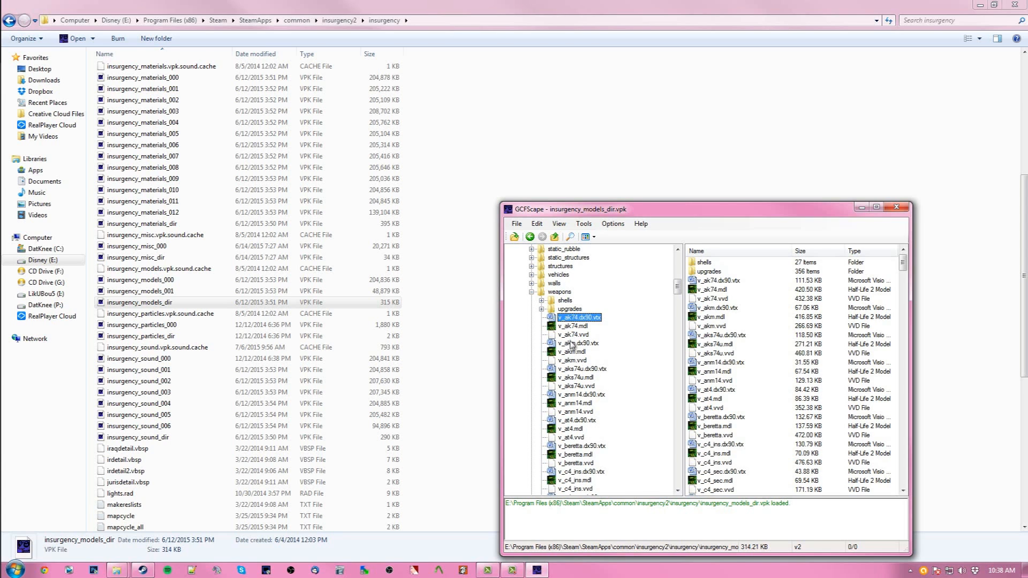
scroll(568, 349, "down", 2)
scroll(571, 369, "up", 1)
left_click(572, 326)
left_click(576, 343)
scroll(581, 364, "down", 3)
left_click(565, 352)
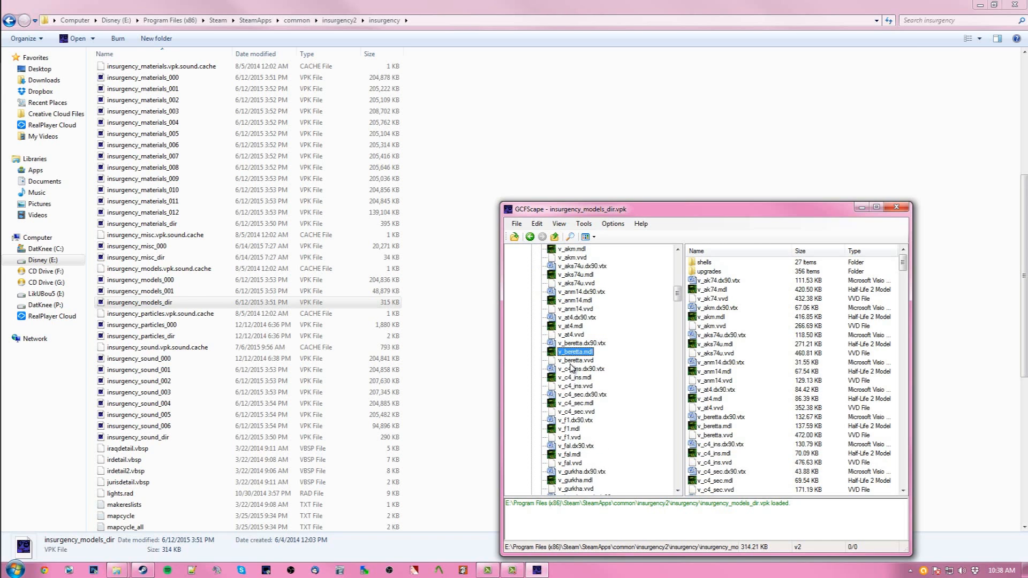
scroll(572, 368, "down", 1)
scroll(567, 396, "down", 3)
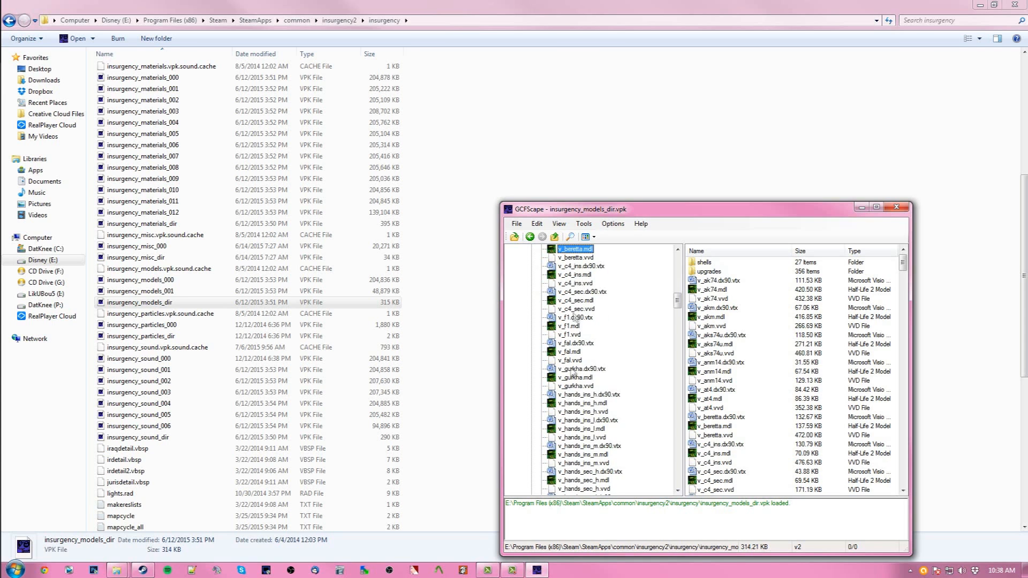
scroll(573, 359, "up", 5)
scroll(576, 396, "down", 5)
scroll(573, 396, "down", 18)
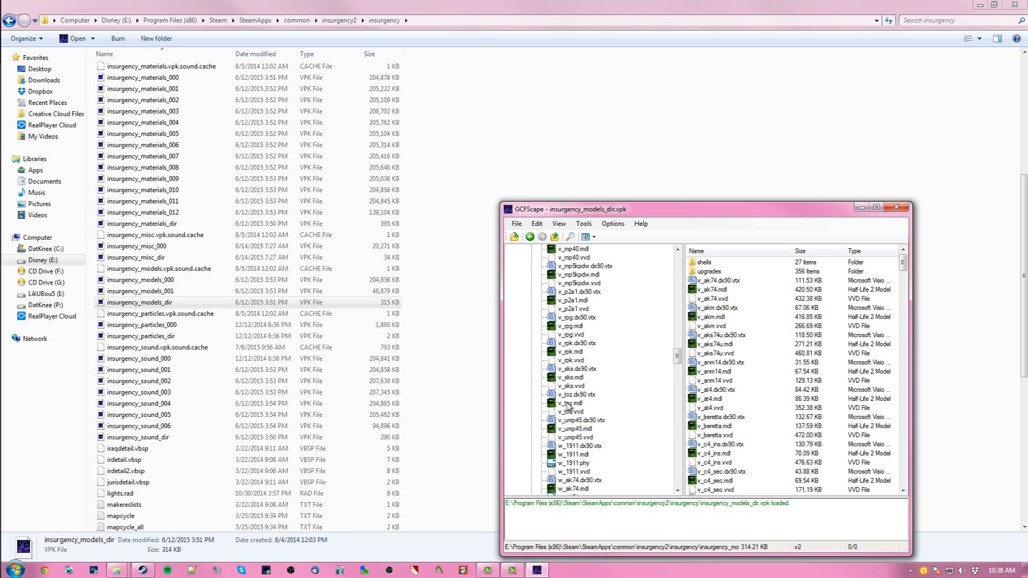
scroll(569, 406, "down", 7)
scroll(575, 432, "down", 7)
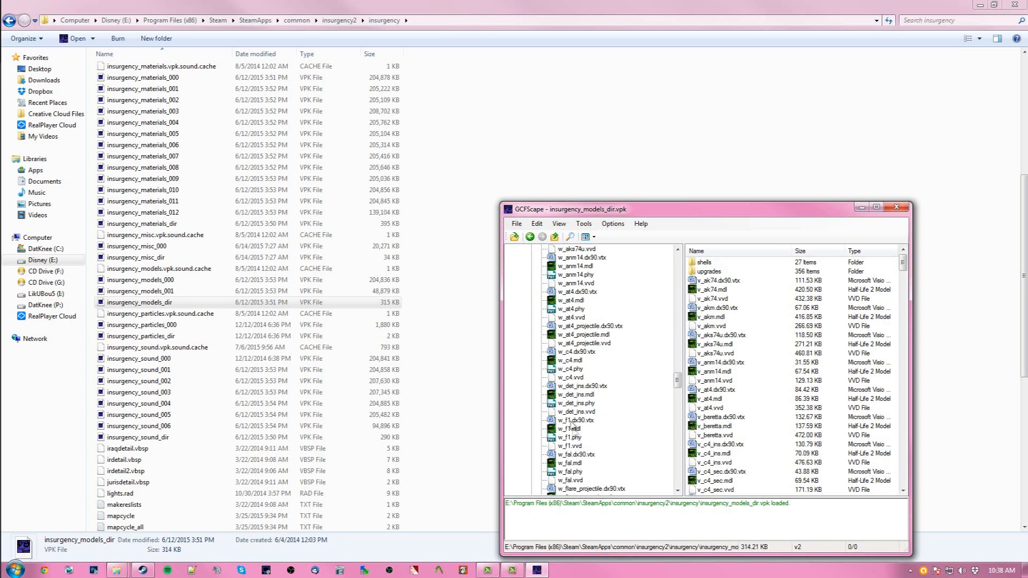
scroll(566, 440, "up", 9)
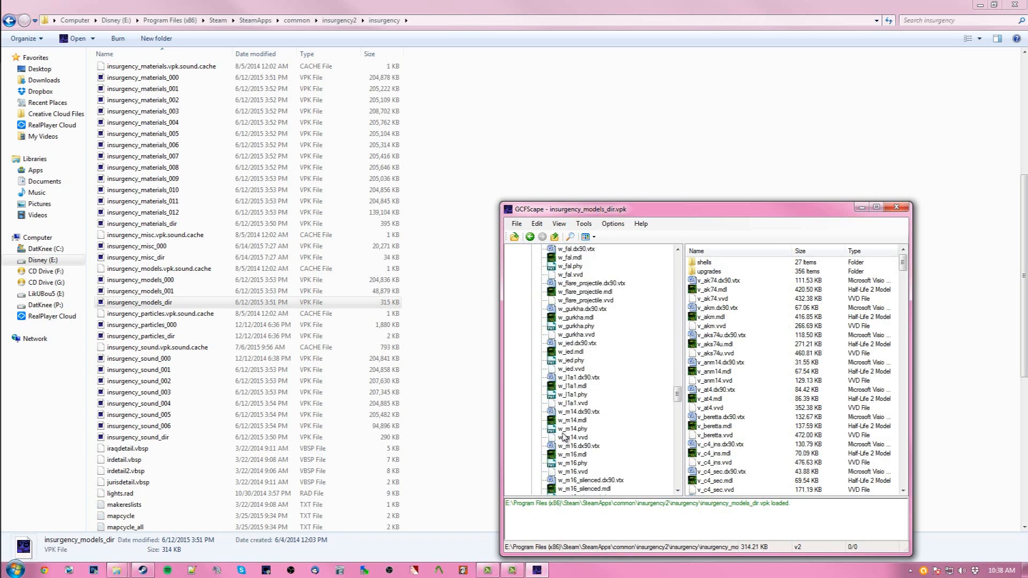
scroll(570, 442, "up", 10)
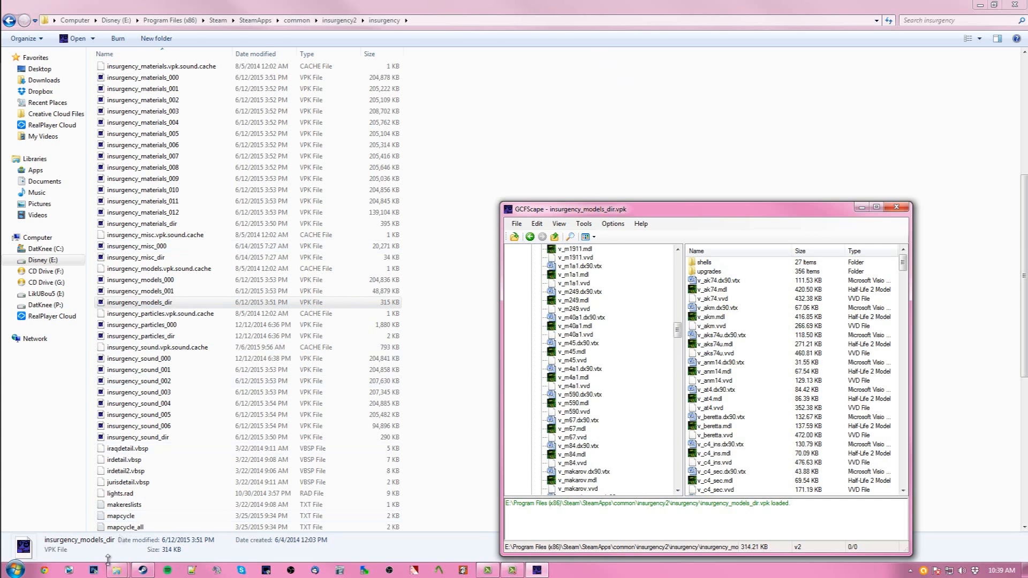
- Switch to the Lt's Textures folder and close GCFScape
mouse_move(116, 569)
left_click(173, 535)
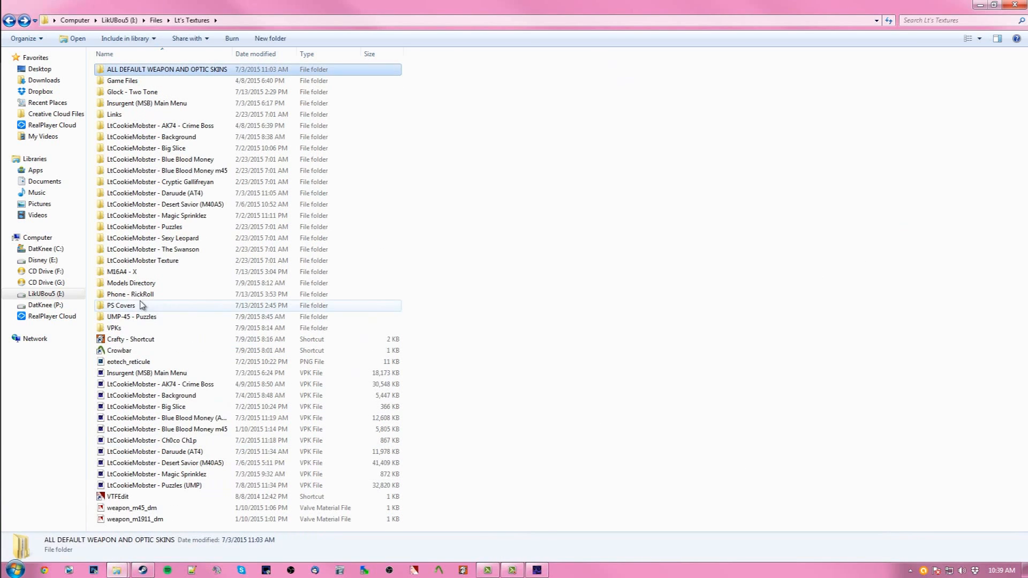
left_click(134, 284)
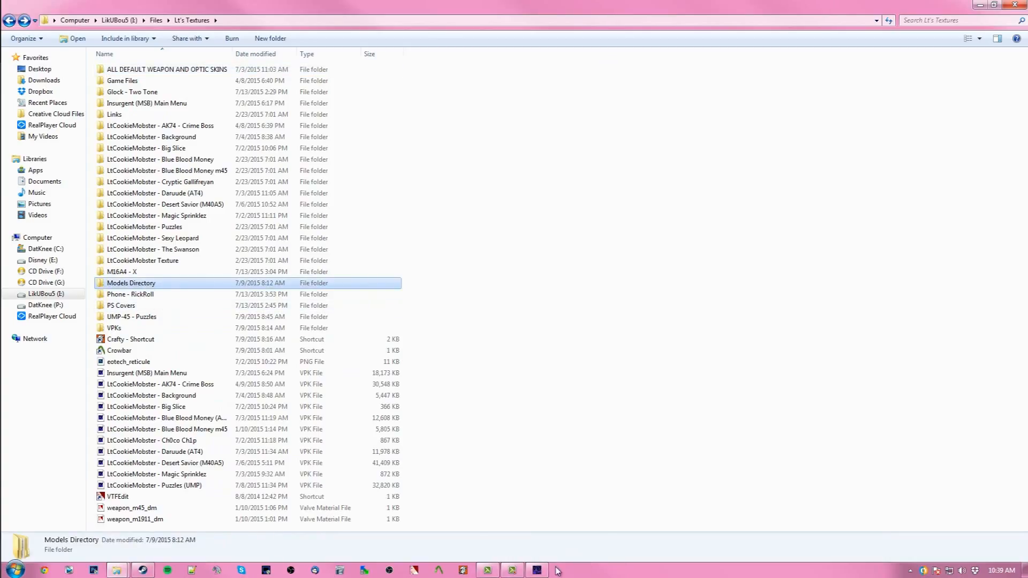
right_click(537, 570)
left_click(536, 544)
left_click(469, 333)
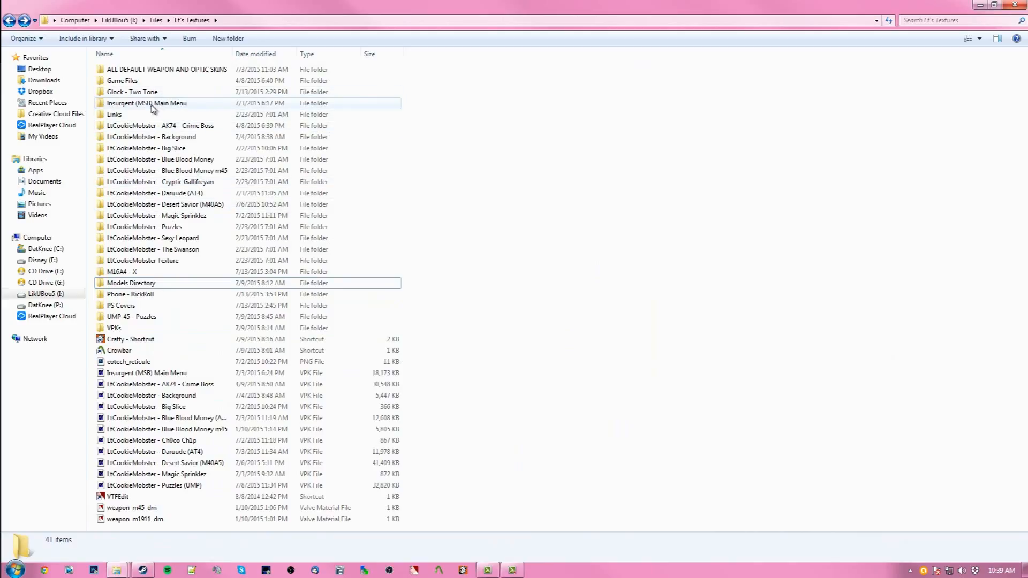
- Browse the 1911 textures inside ALL DEFAULT WEAPON AND OPTIC SKINS/weapons, then return to Lt's Textures
mouse_move(153, 108)
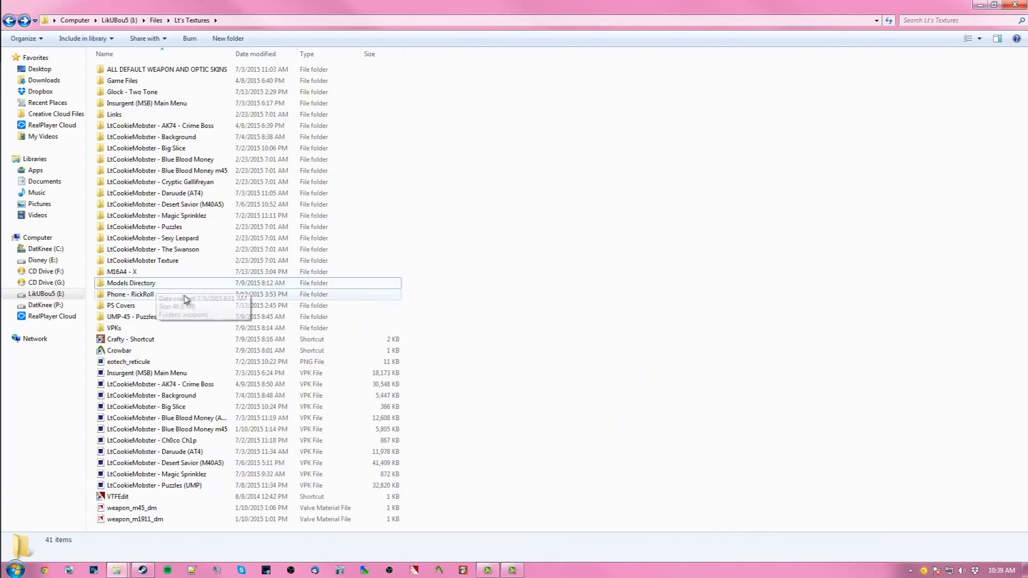
double_click(142, 70)
double_click(143, 70)
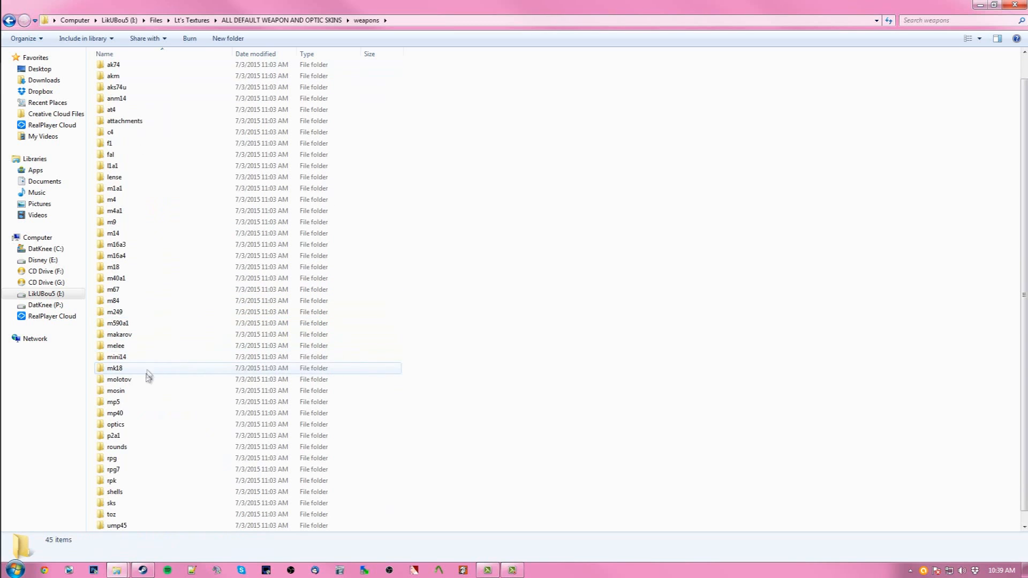
scroll(142, 402, "down", 1)
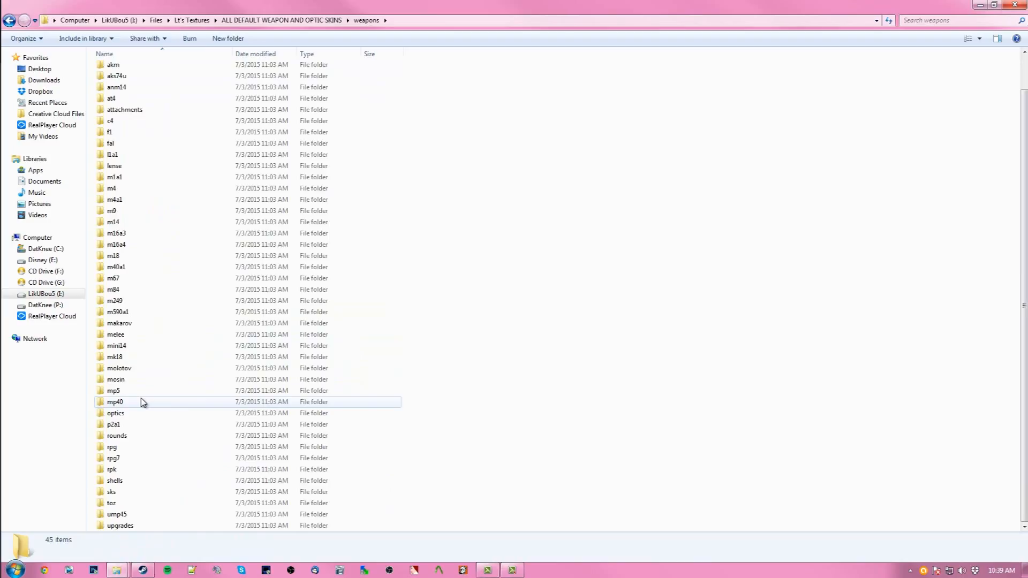
scroll(144, 403, "up", 1)
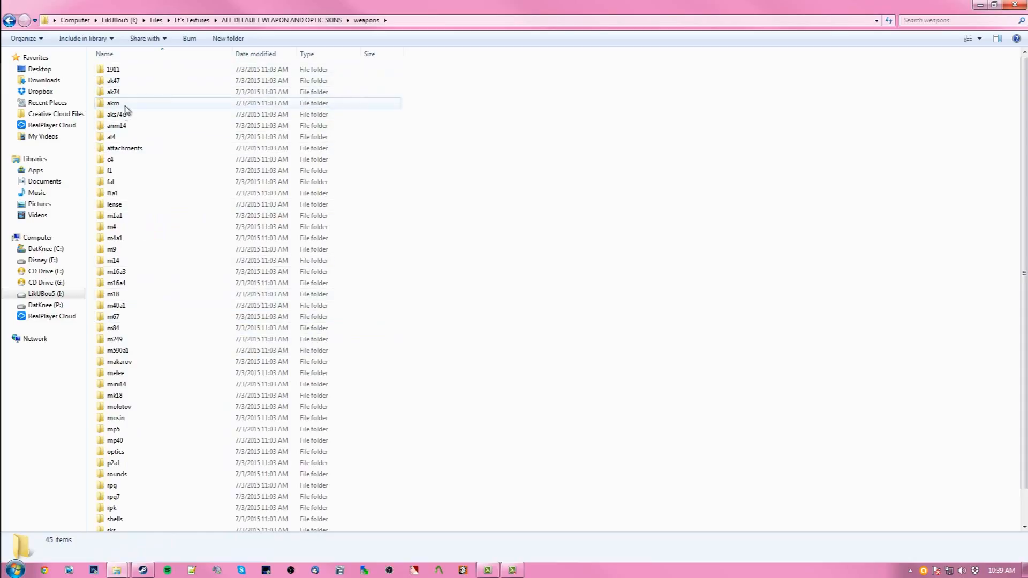
left_click(133, 74)
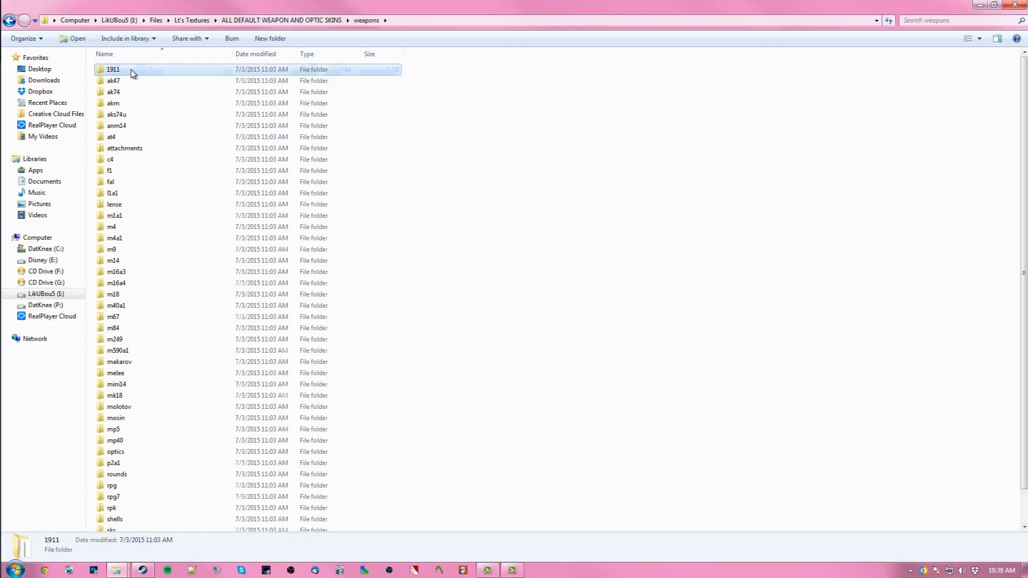
double_click(133, 74)
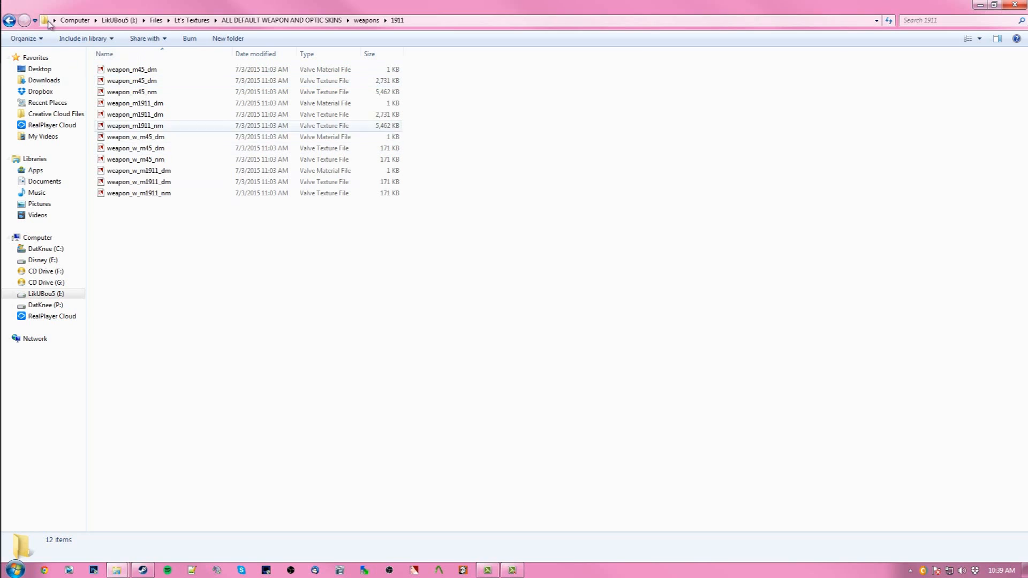
left_click(9, 21)
left_click(9, 22)
key("BackSpace")
- Create a new folder in Lt's Textures named M1911 - Funkytown
left_click(421, 298)
right_click(464, 294)
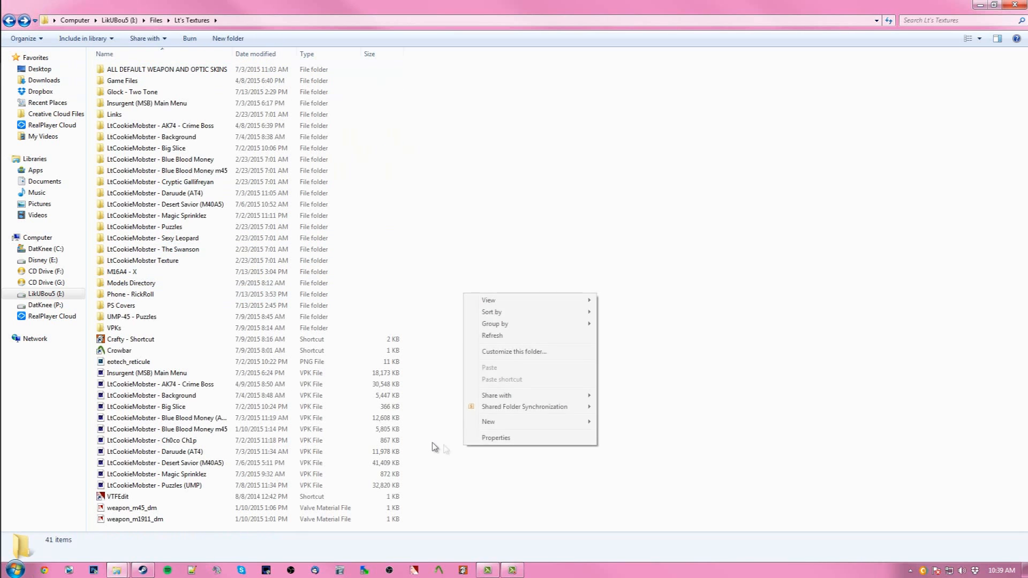
left_click(613, 170)
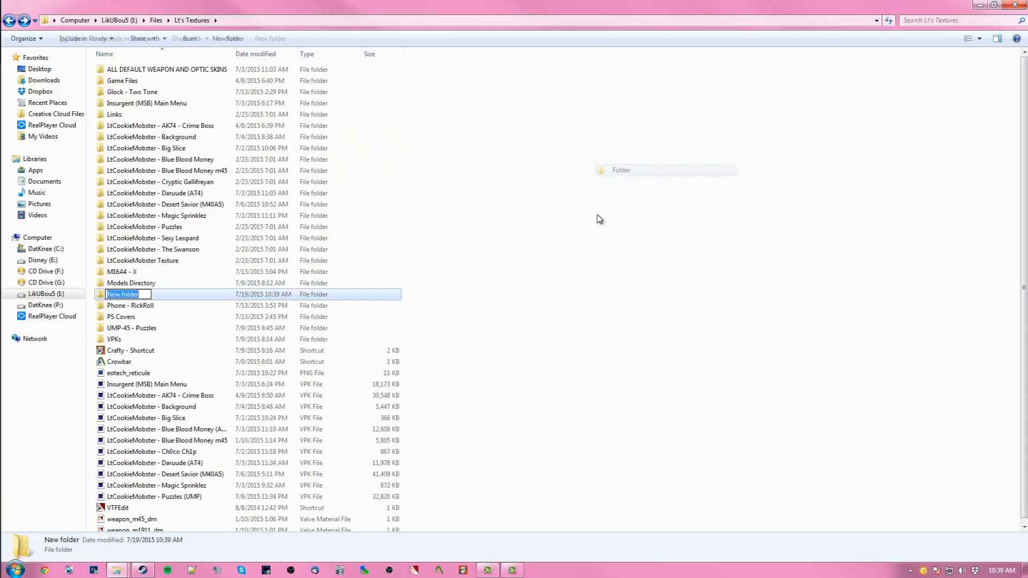
key("BackSpace")
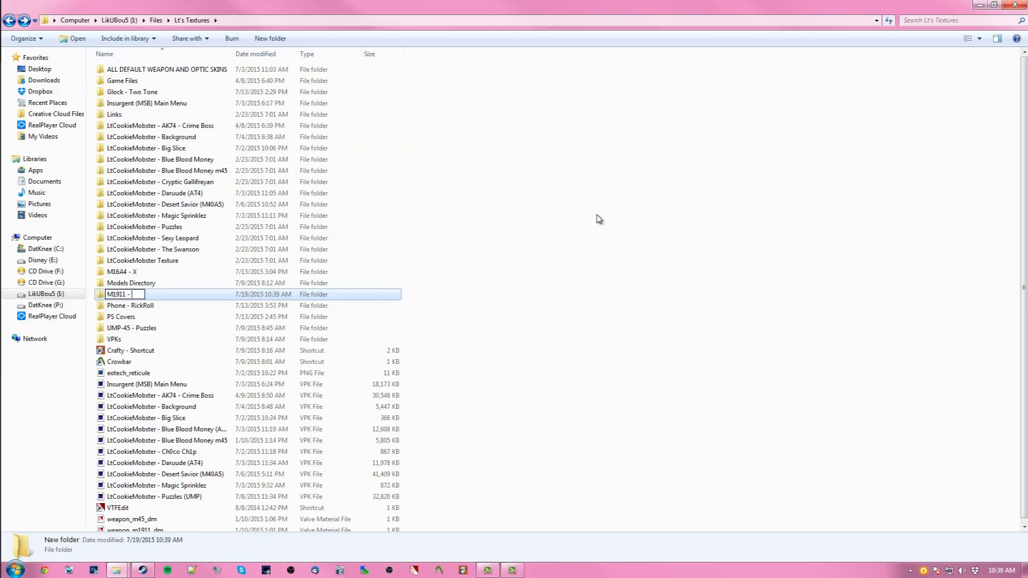
type("M1911 - Funkytown")
key("Return")
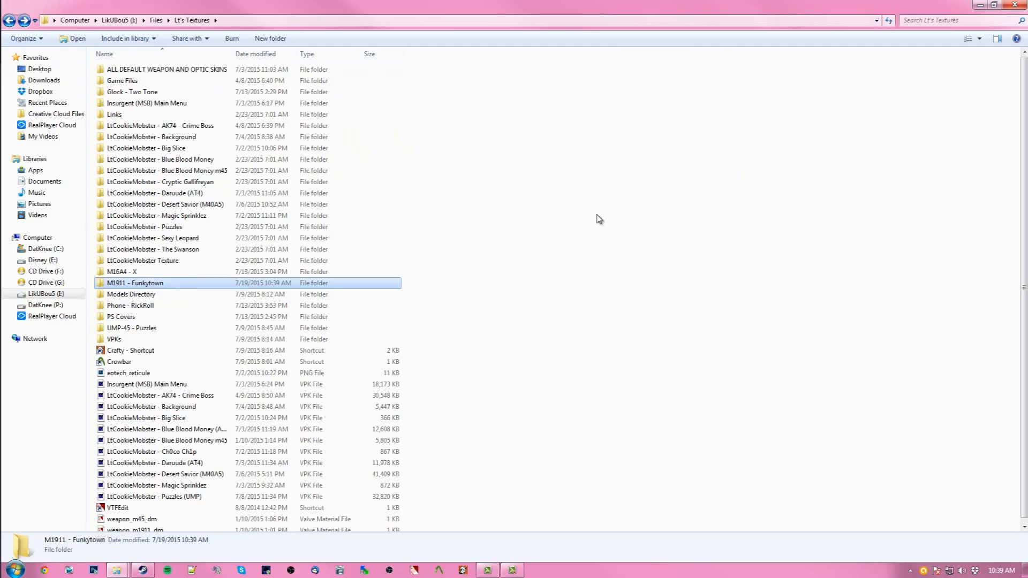
- Inside M1911 - Funkytown, create a subfolder named LtCookieMobster - Funkytown (M1911)
double_click(152, 284)
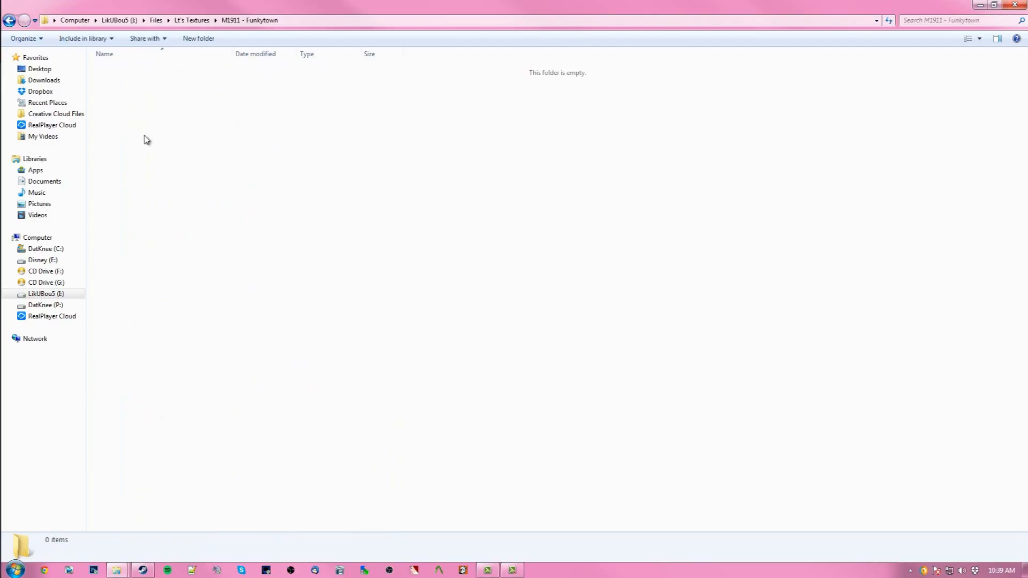
right_click(144, 132)
mouse_move(204, 270)
left_click(350, 269)
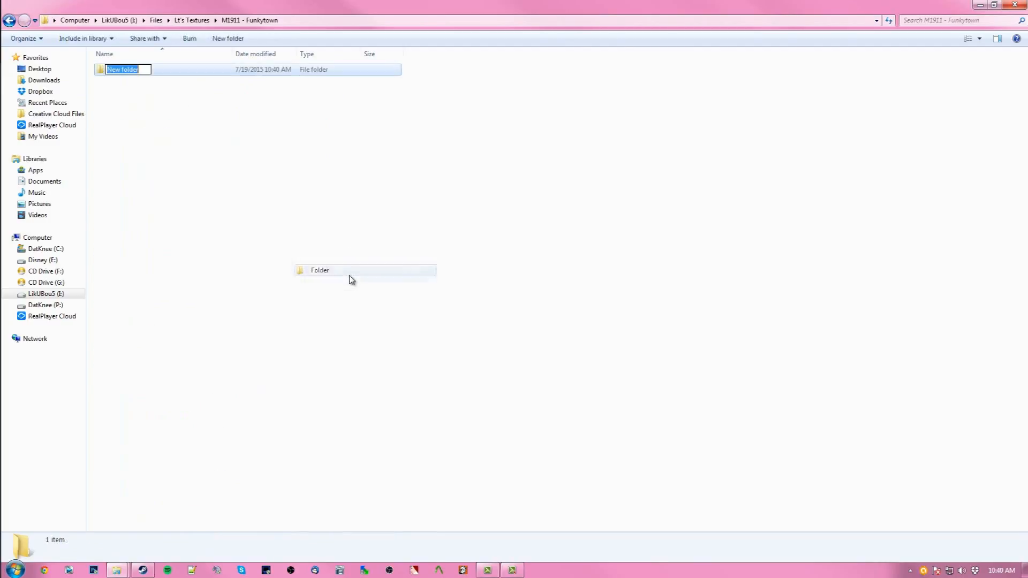
type("Lt")
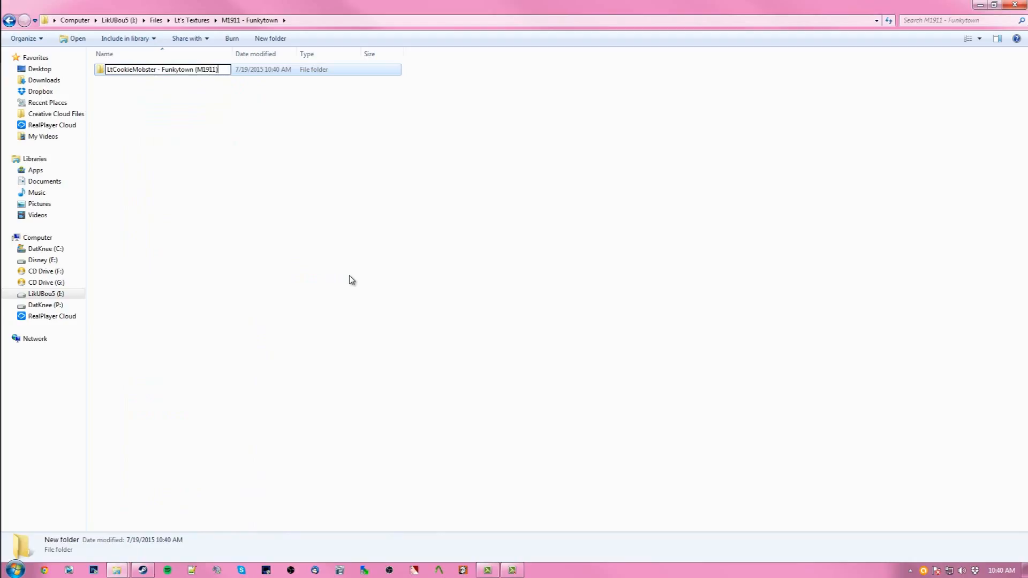
key("Return")
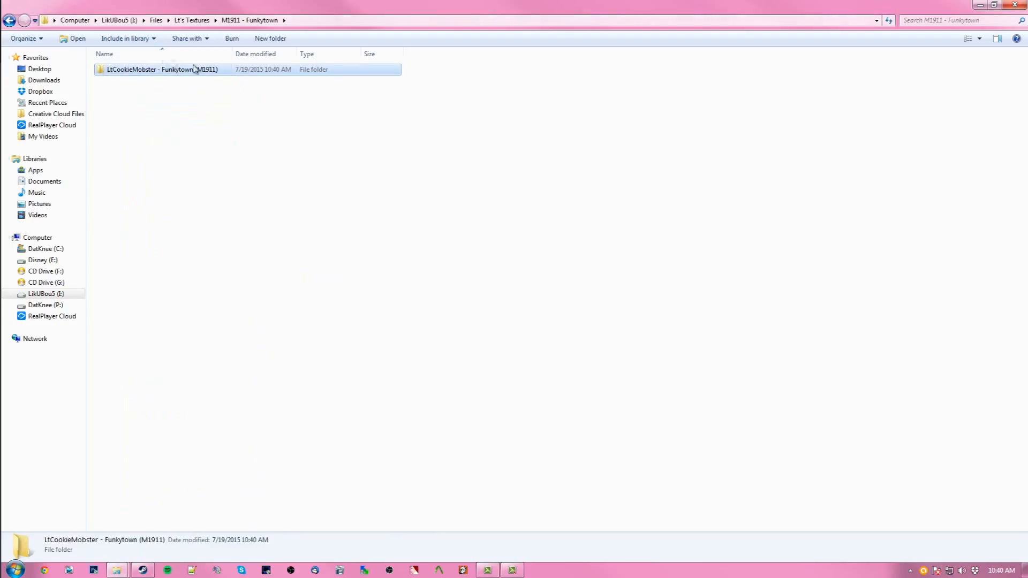
- Copy the v_m1911.dx90, v_m1911 and v_m1911.vvd files from Models Directory/weapons
left_click(9, 21)
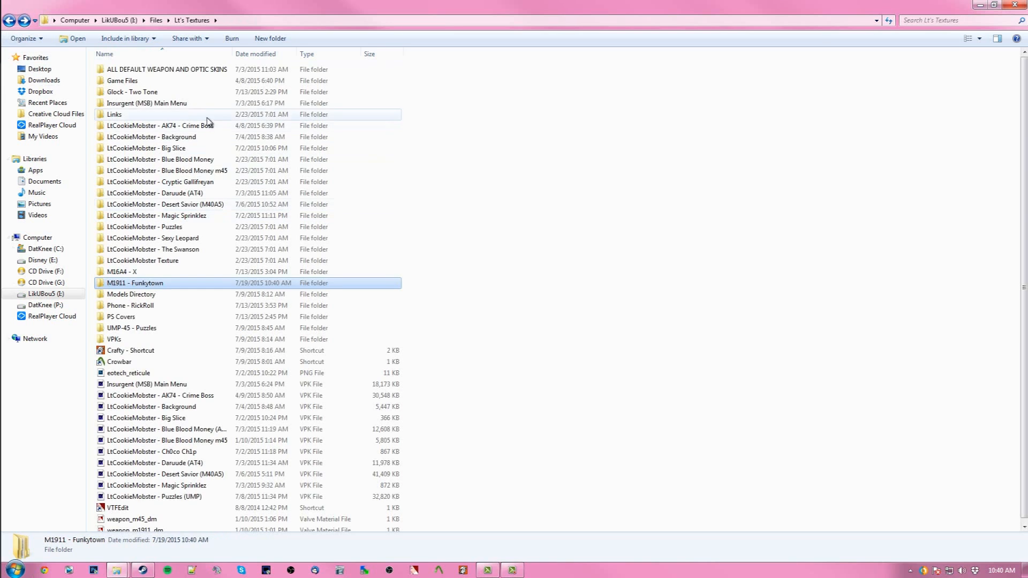
left_click(144, 103)
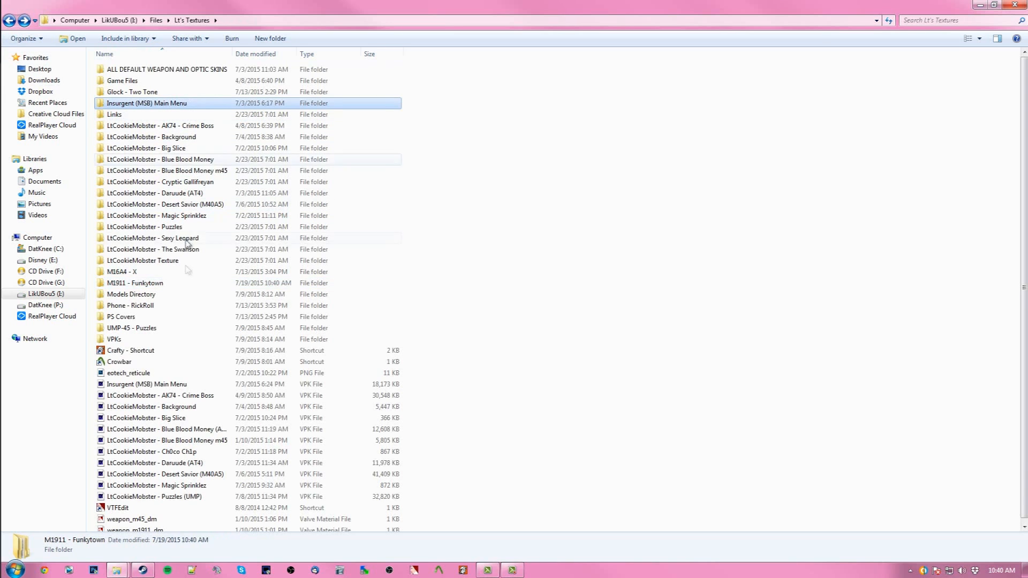
double_click(156, 295)
double_click(134, 70)
scroll(139, 291, "down", 12)
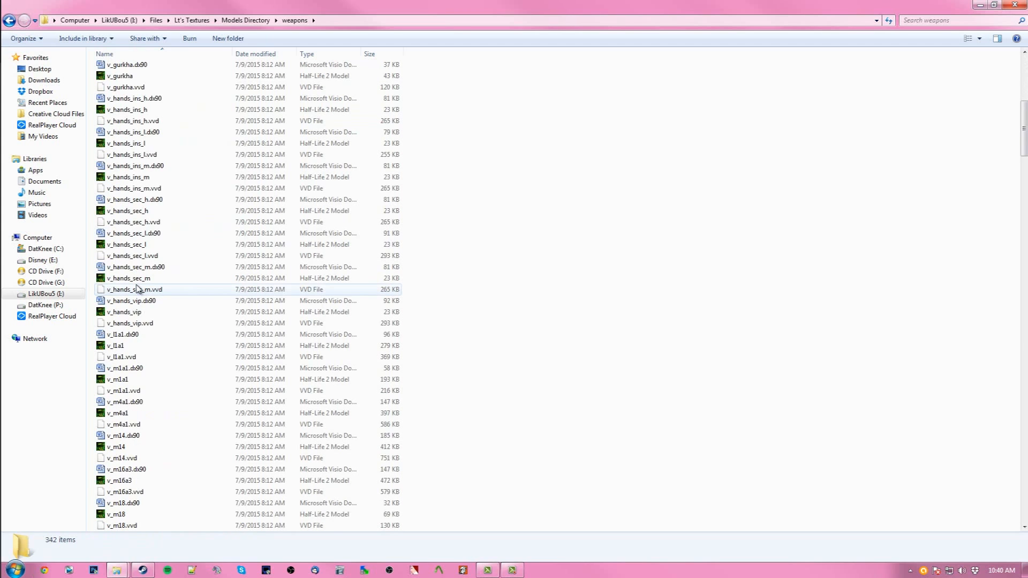
scroll(138, 290, "down", 4)
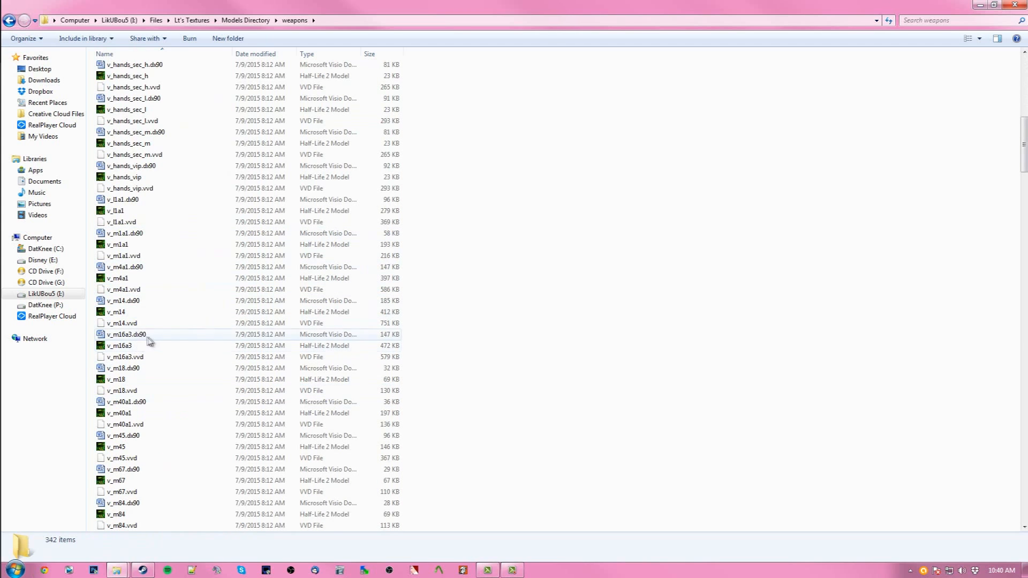
scroll(133, 284, "down", 4)
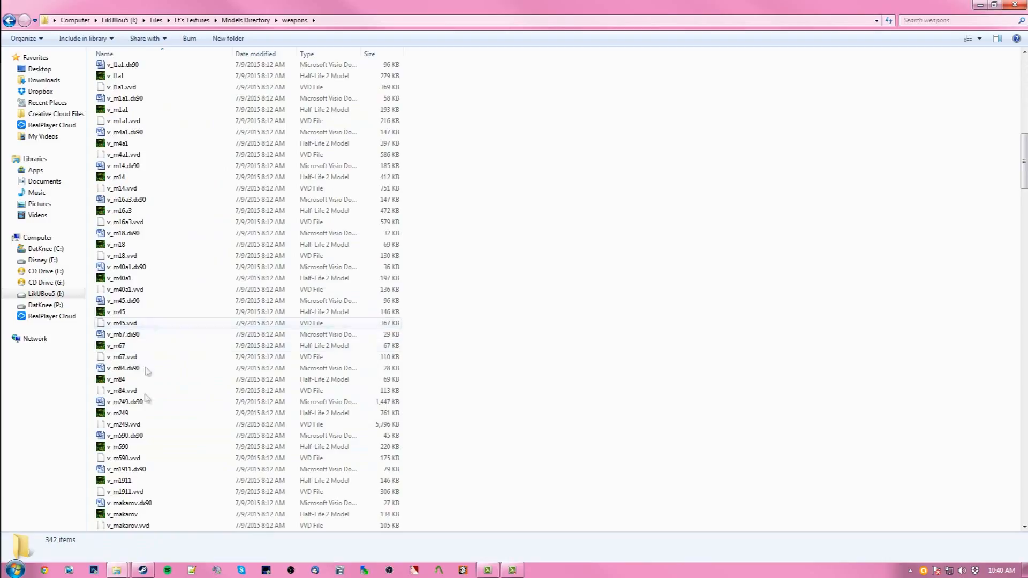
scroll(146, 413, "down", 2)
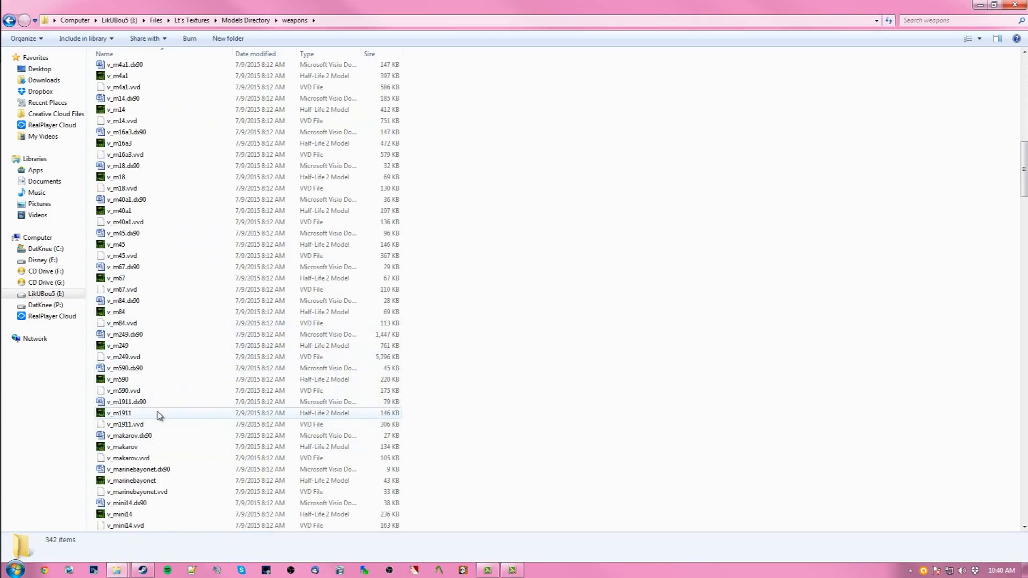
left_click(140, 403)
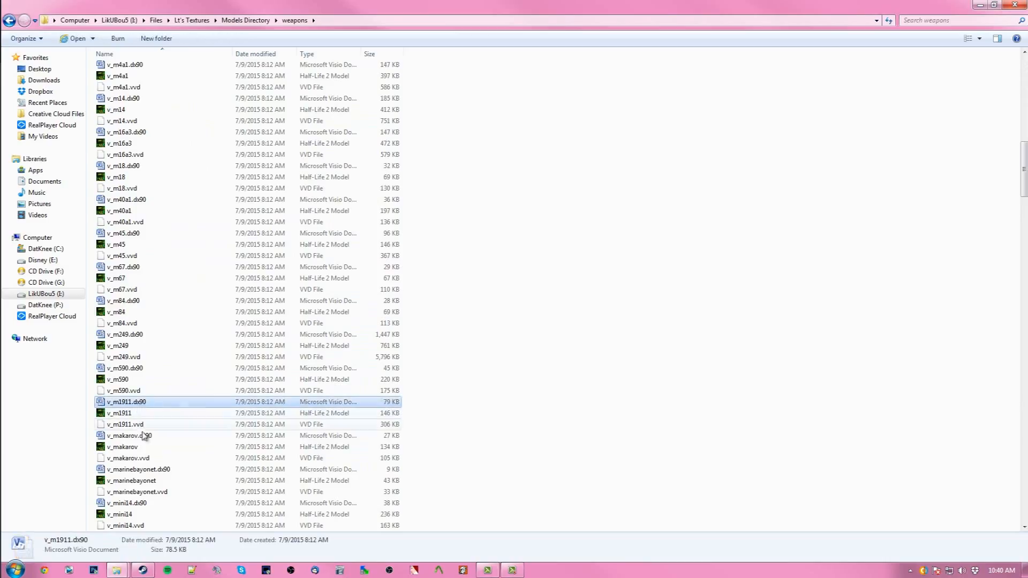
left_click(140, 425, "shift")
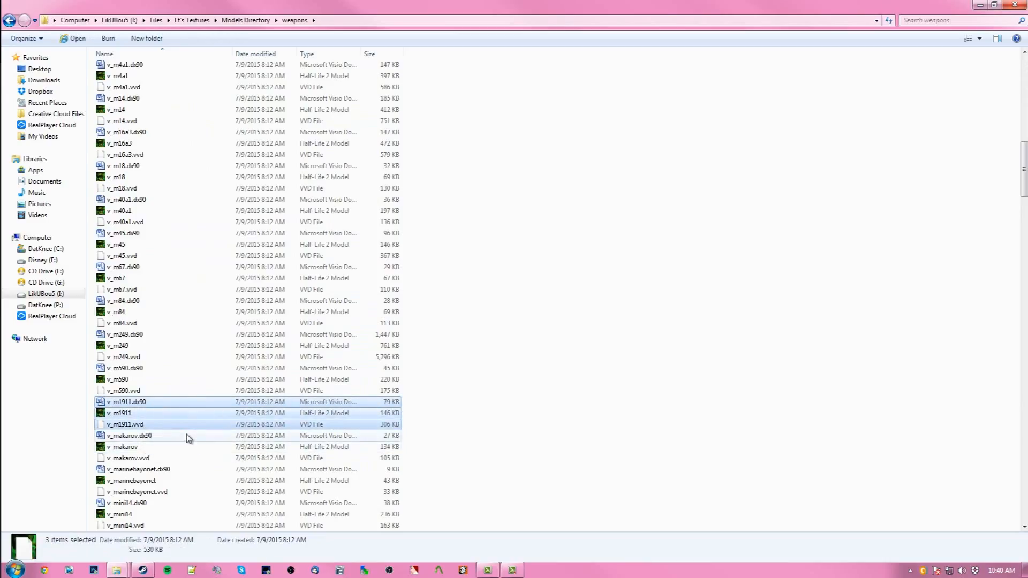
scroll(174, 422, "down", 1)
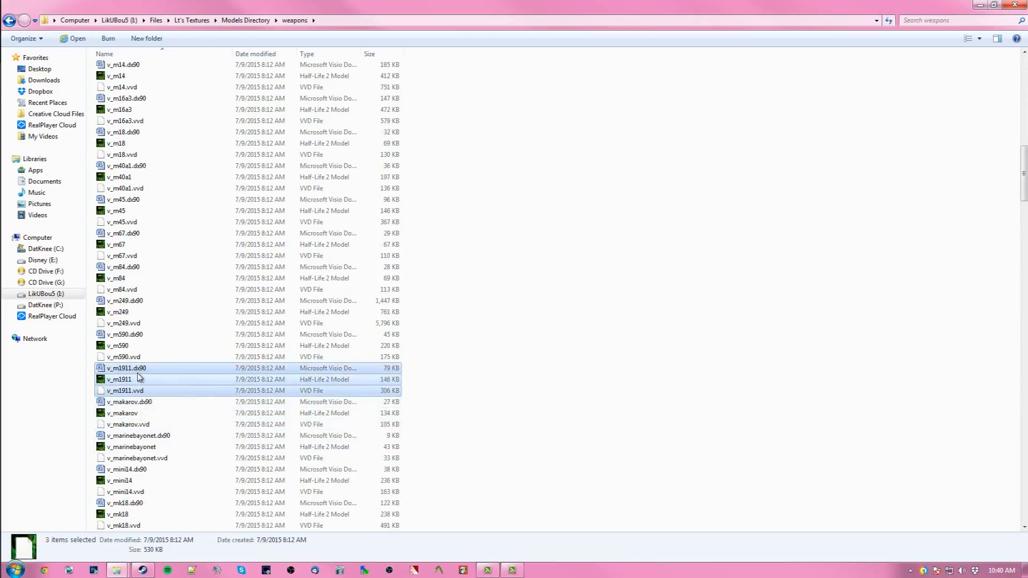
right_click(139, 373)
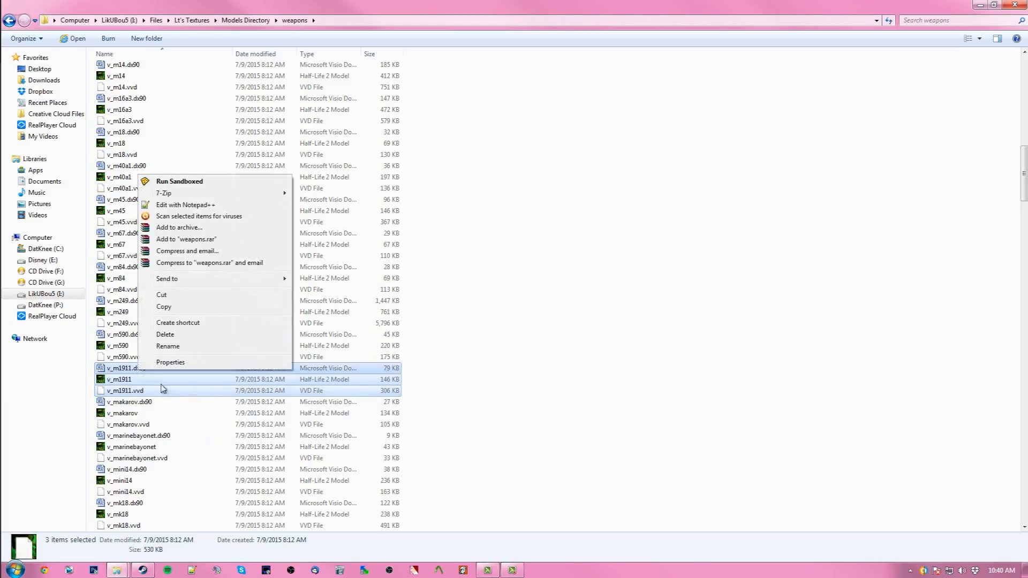
left_click(156, 306)
- Paste the copied v_m1911 model files into the M1911 - Funkytown folder
left_click(6, 21)
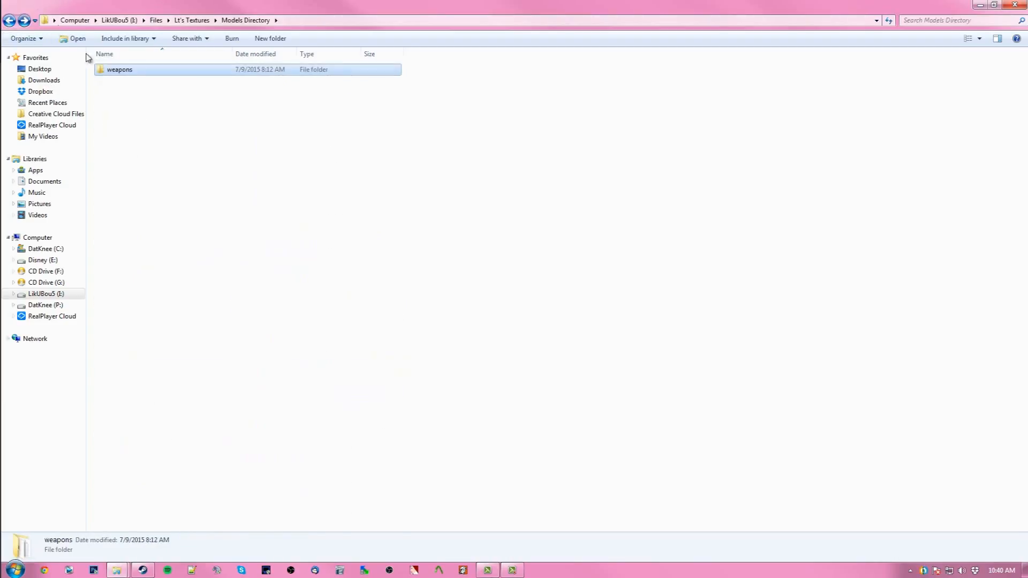
left_click(7, 21)
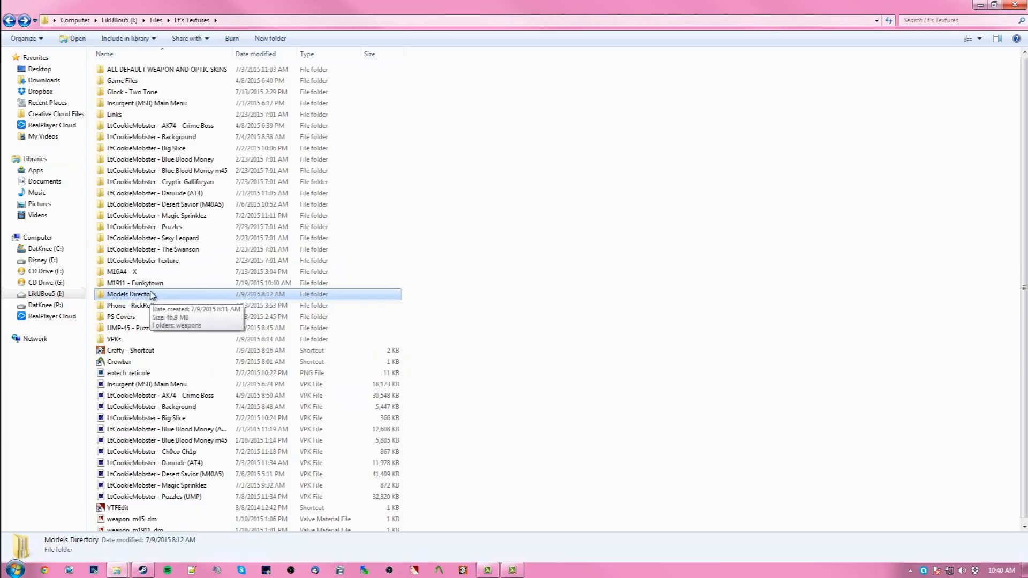
double_click(150, 282)
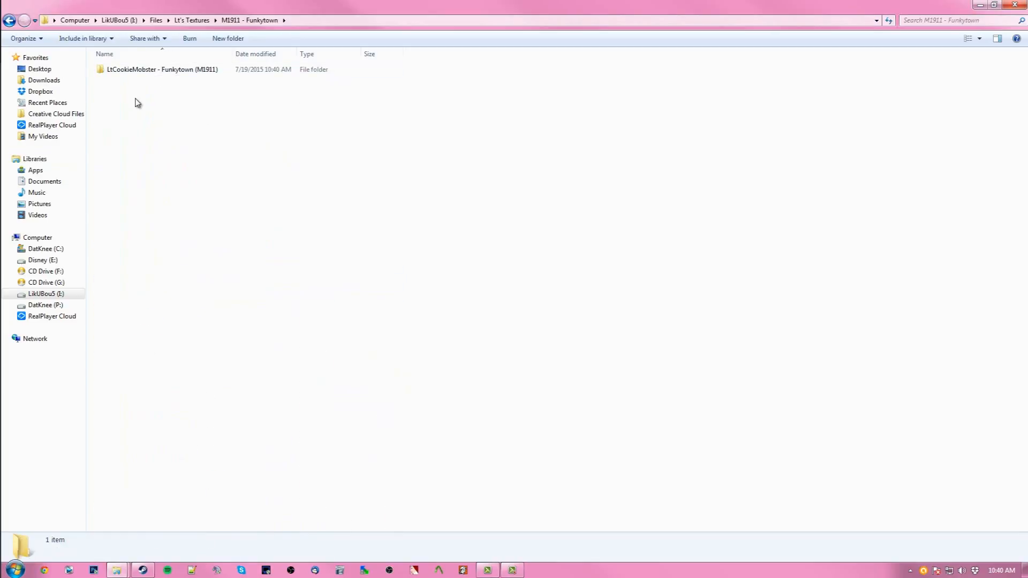
right_click(141, 139)
mouse_move(164, 274)
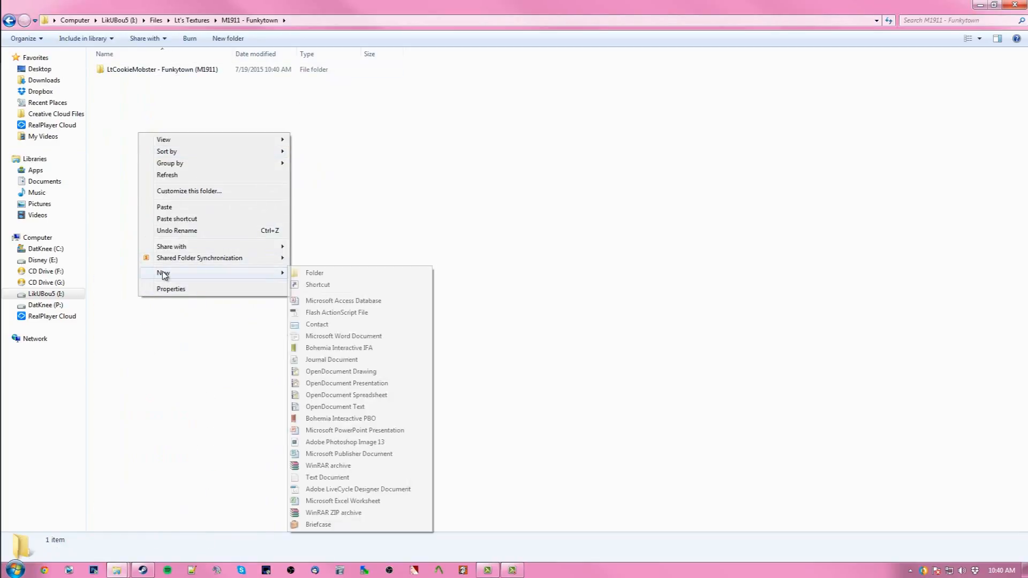
left_click(166, 208)
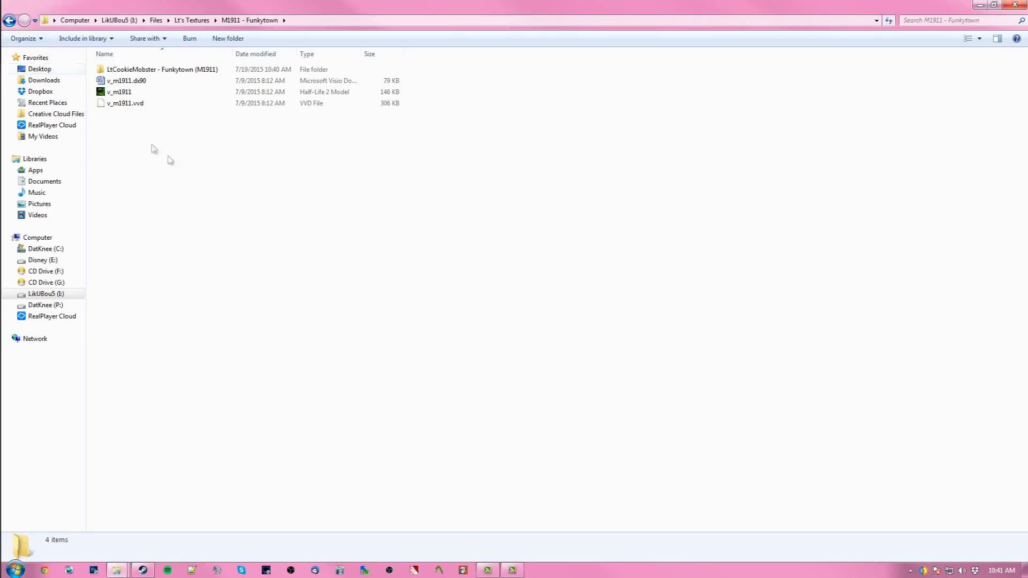
- Open the v_m1911 model in the model viewer
left_click(142, 94)
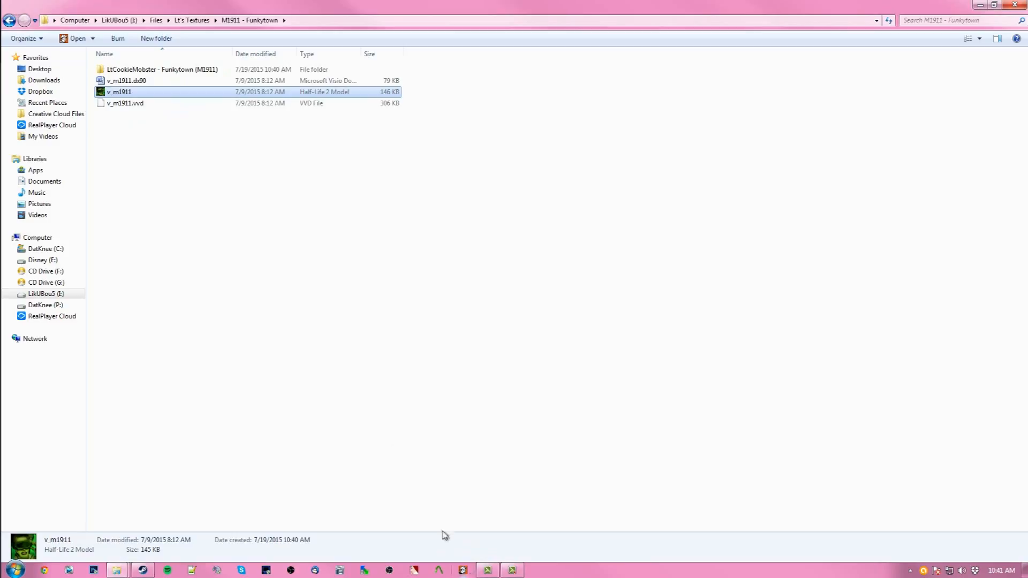
left_click(164, 165)
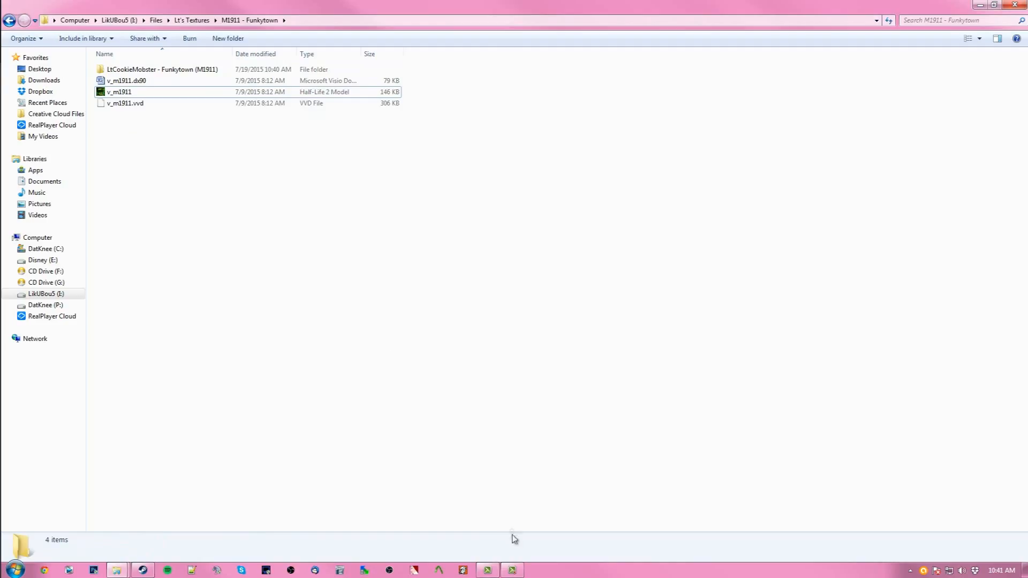
left_click(118, 92)
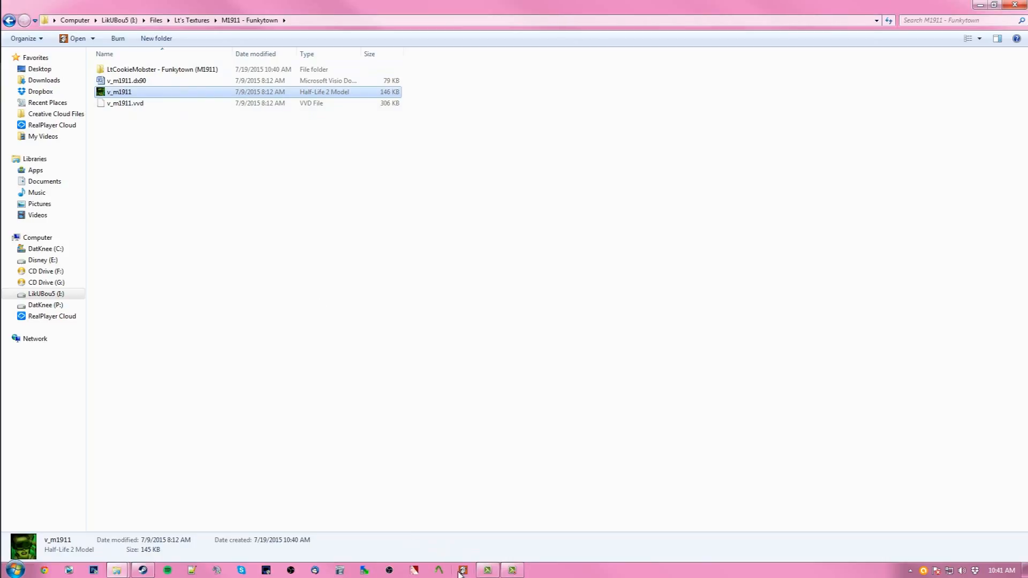
left_click(75, 38)
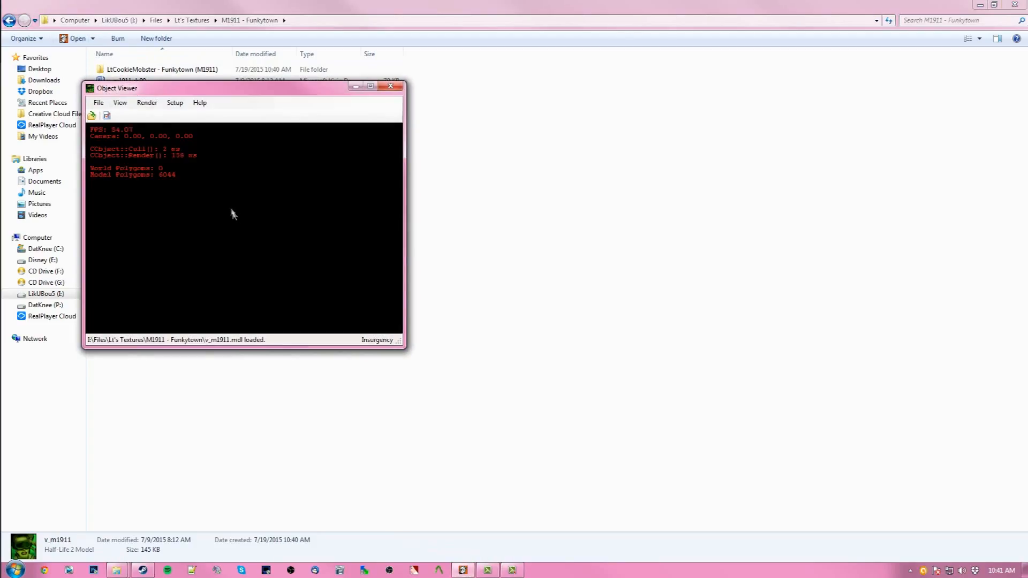
- Export the model as an OBJ file named m1911viewmodel into the M1911 - Funkytown folder, then close the viewer
left_click_drag(134, 89, 325, 114)
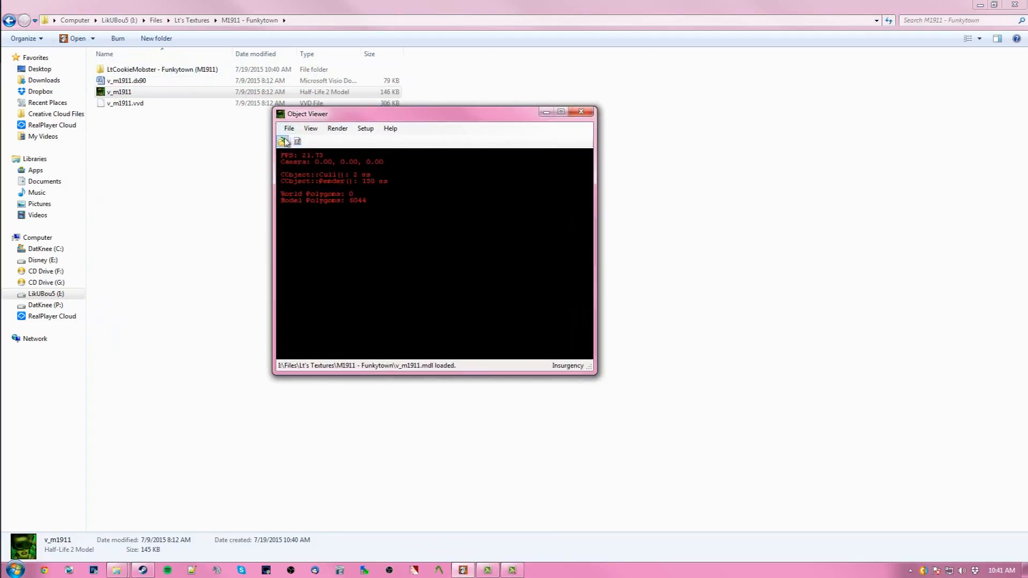
left_click(292, 129)
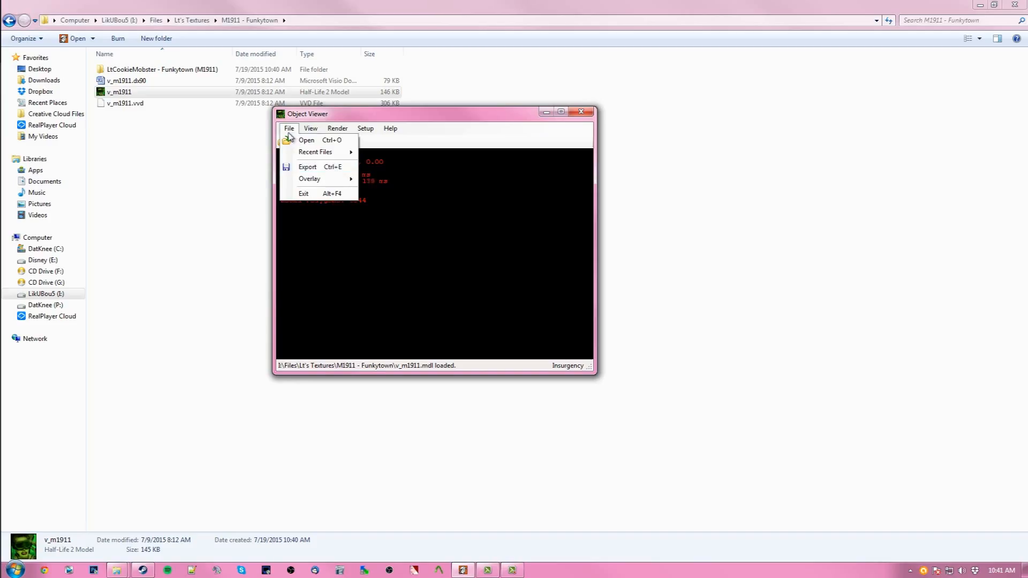
left_click(314, 172)
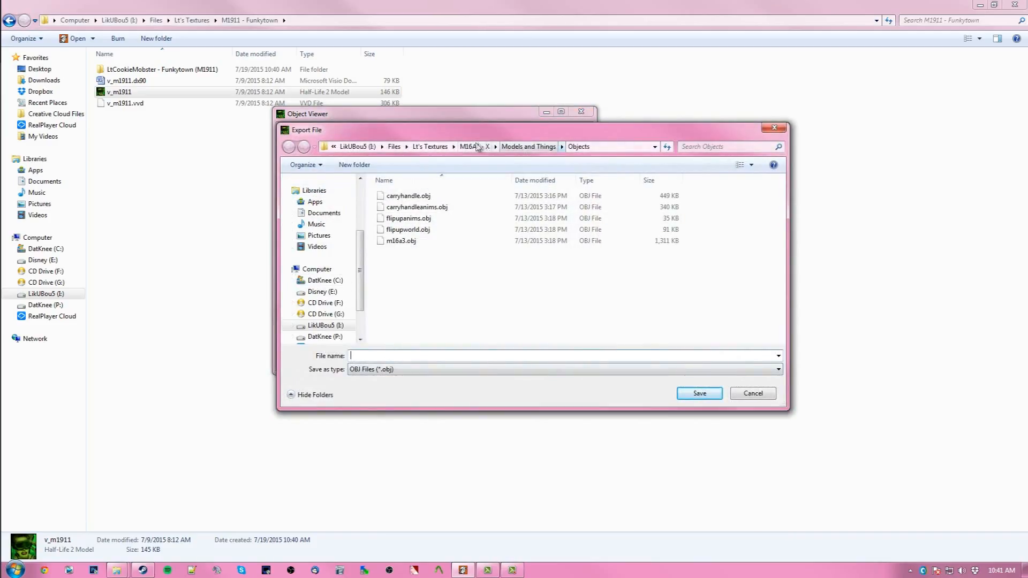
left_click(430, 147)
left_click(472, 298)
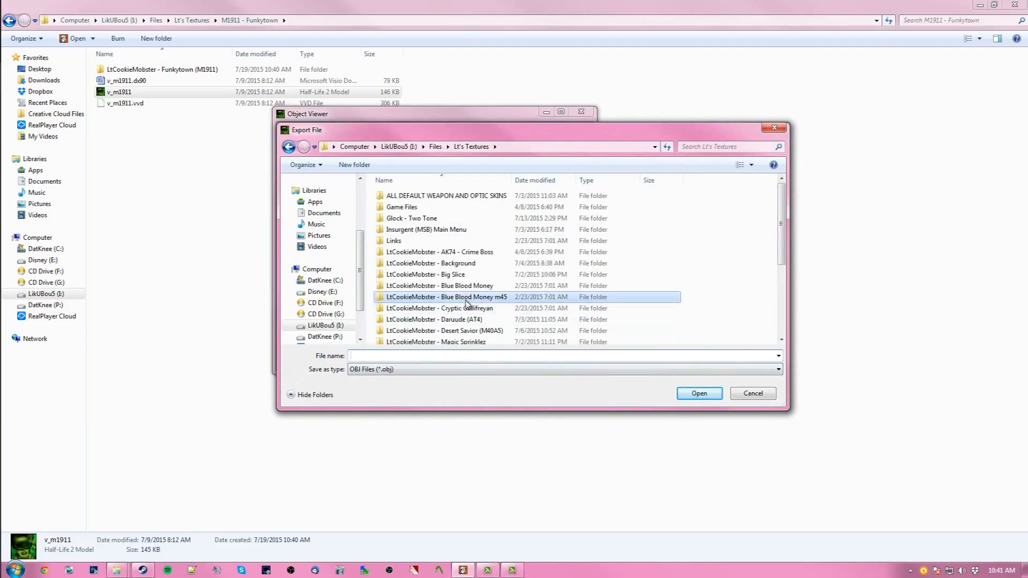
scroll(470, 321, "down", 4)
scroll(468, 326, "up", 3)
scroll(469, 327, "down", 3)
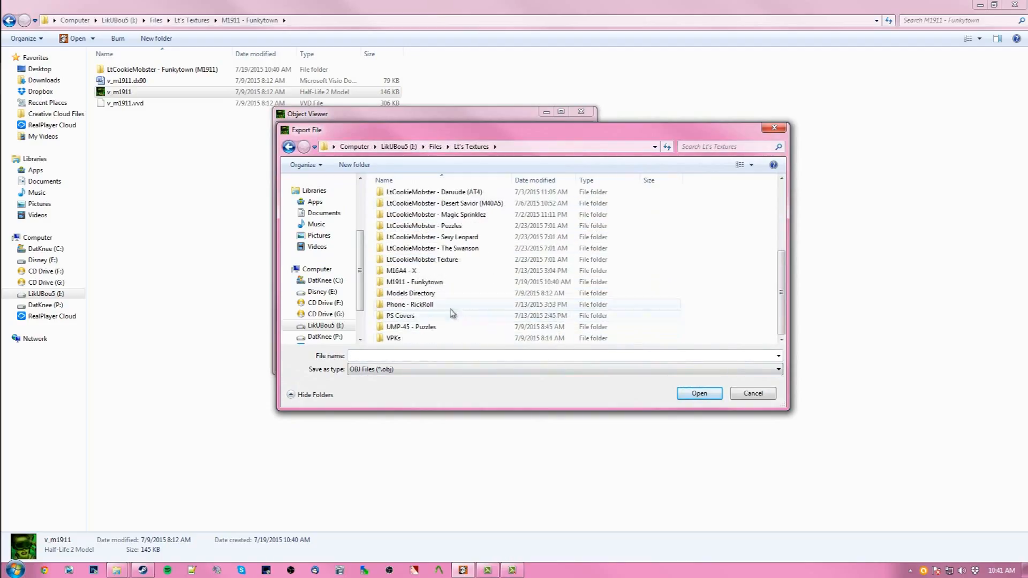
double_click(437, 281)
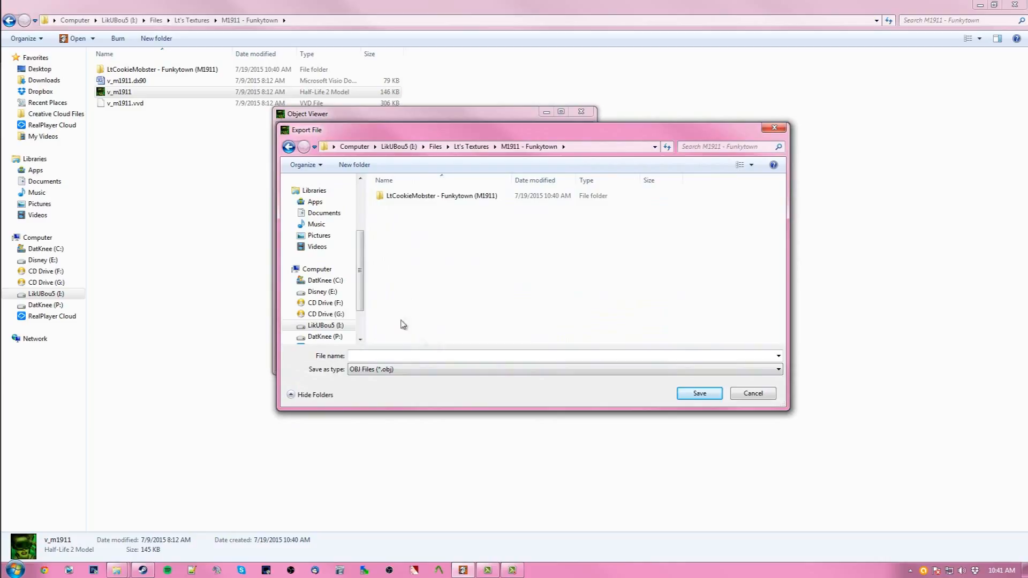
left_click(369, 355)
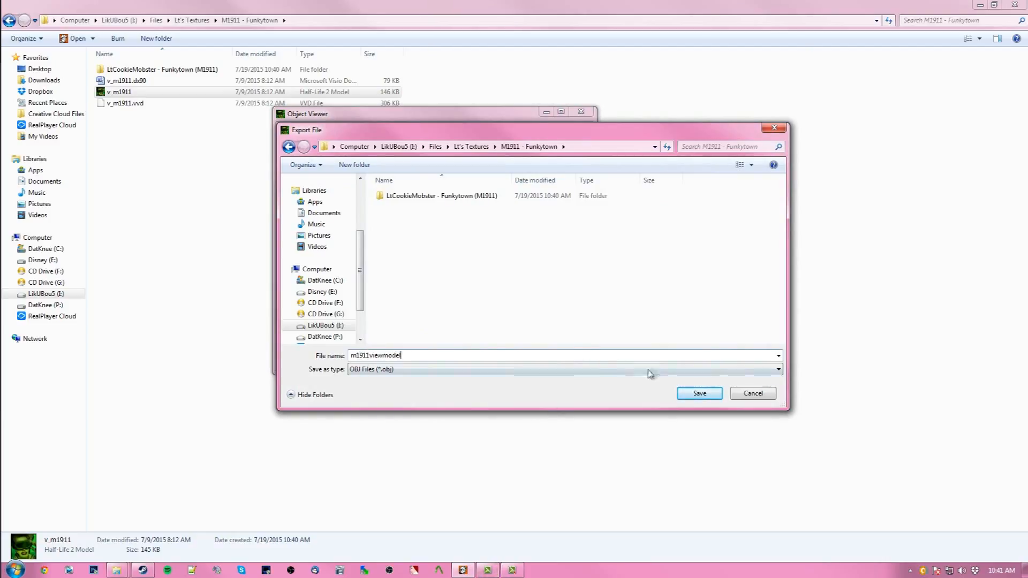
left_click(699, 393)
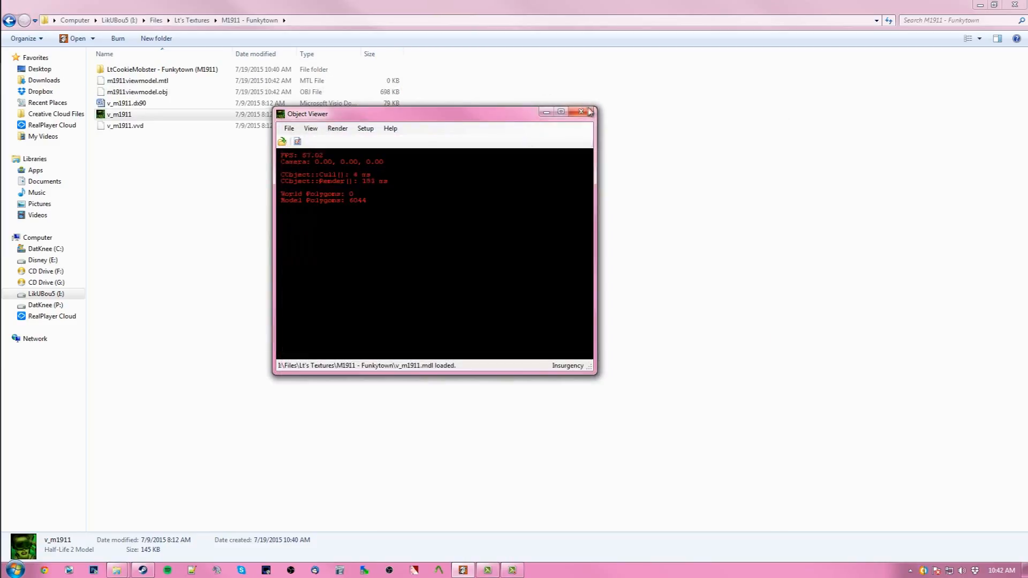
left_click(581, 111)
- Examine the exported m1911viewmodel.mtl and m1911viewmodel.obj files in the folder
left_click(200, 92)
left_click(204, 80)
left_click(200, 91)
left_click(202, 81)
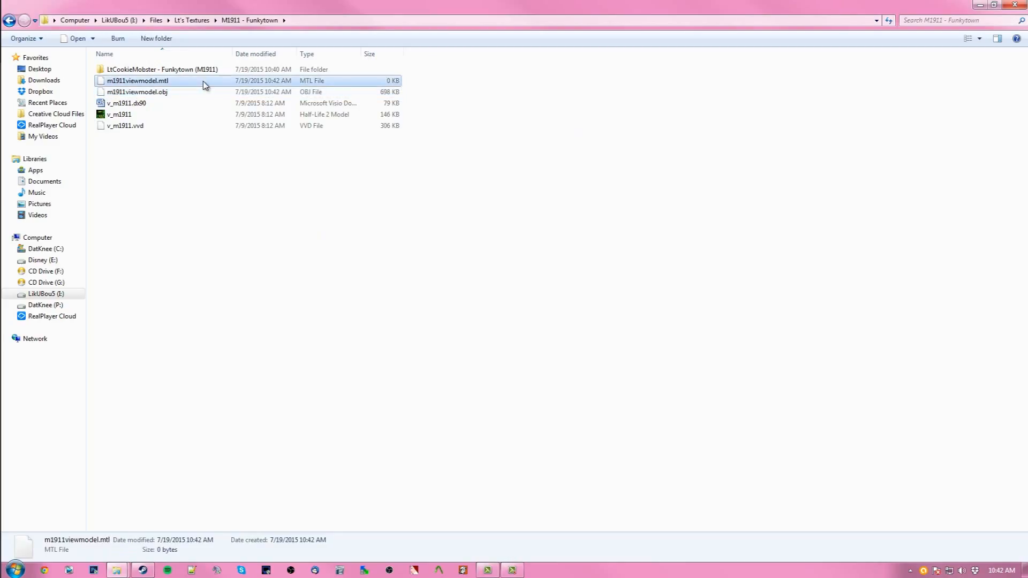
left_click(155, 115)
left_click(162, 93)
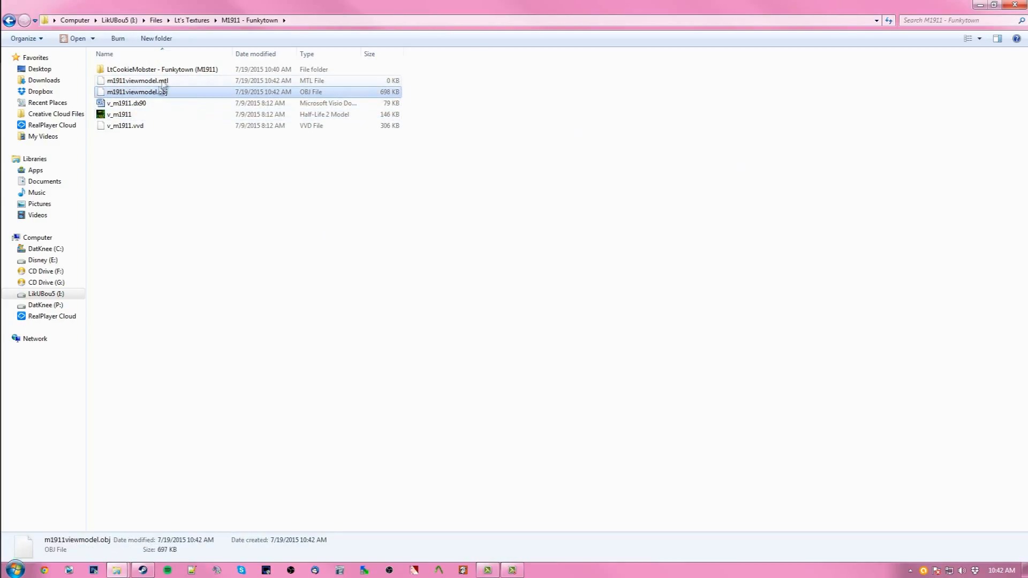
left_click(164, 82)
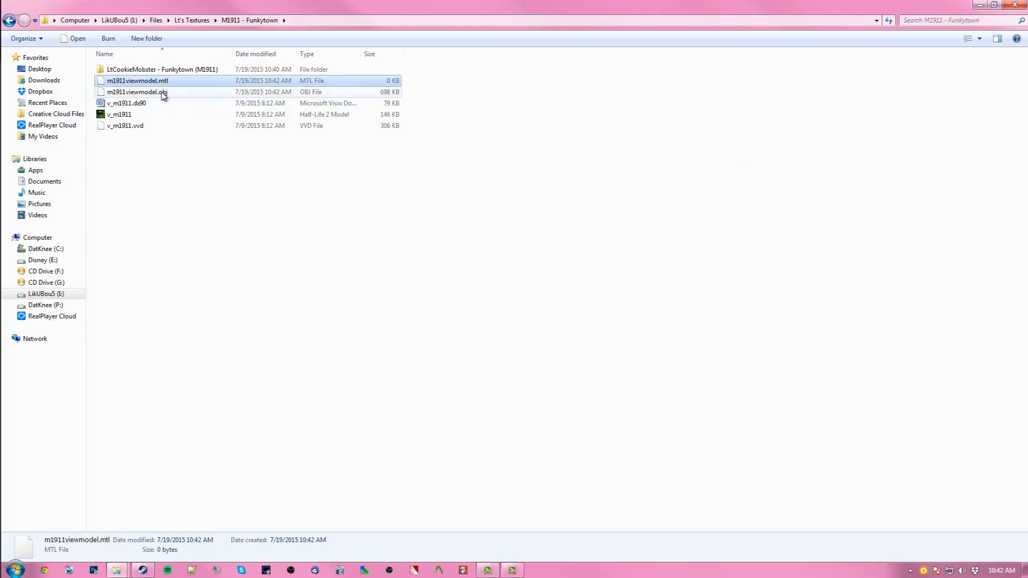
left_click(164, 93)
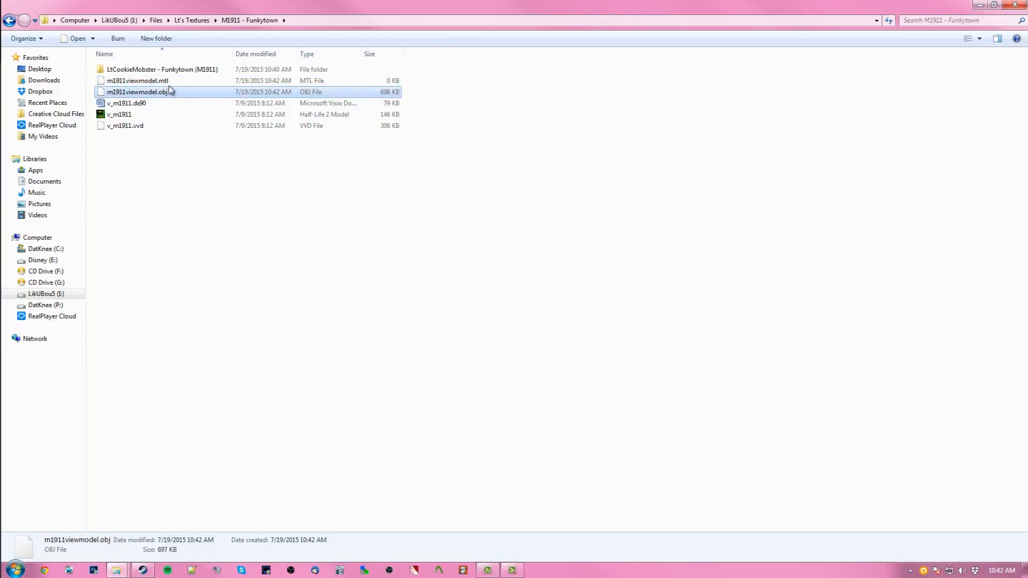
left_click(166, 82)
left_click(170, 95)
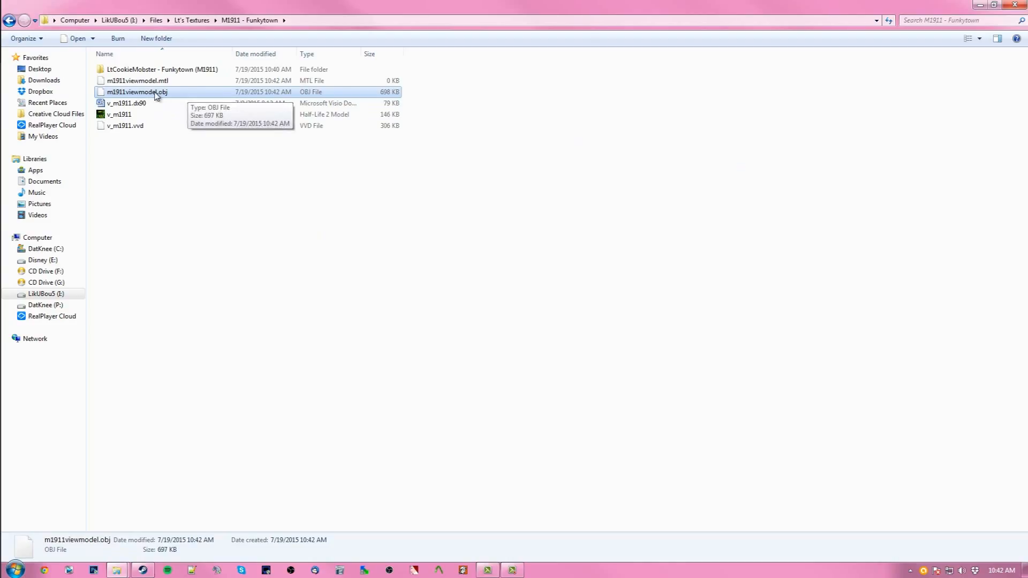
left_click(175, 188)
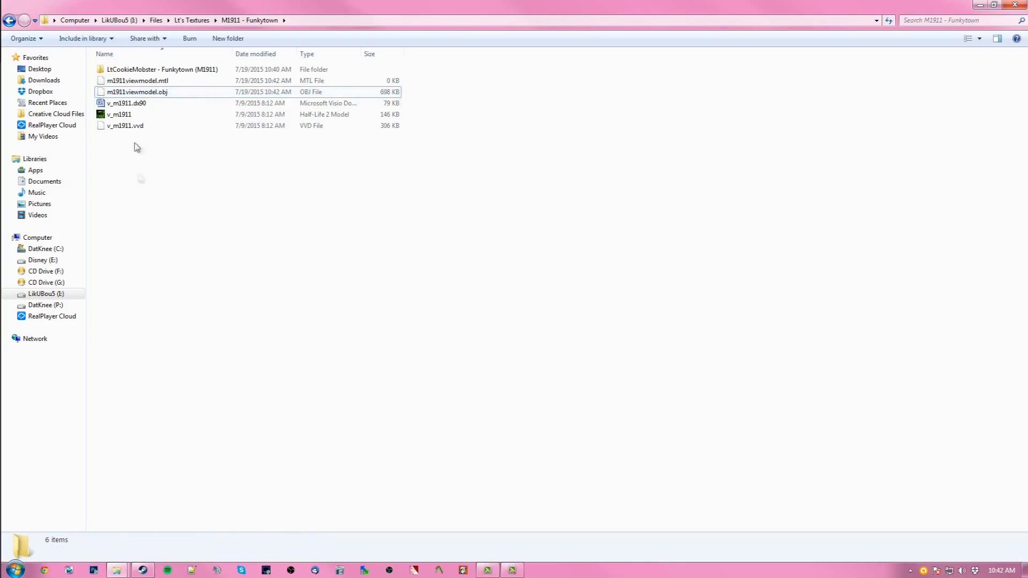
- Open the 1911 folder under ALL DEFAULT WEAPON AND OPTIC SKINS/weapons in Lt's Textures
double_click(153, 70)
left_click(10, 20)
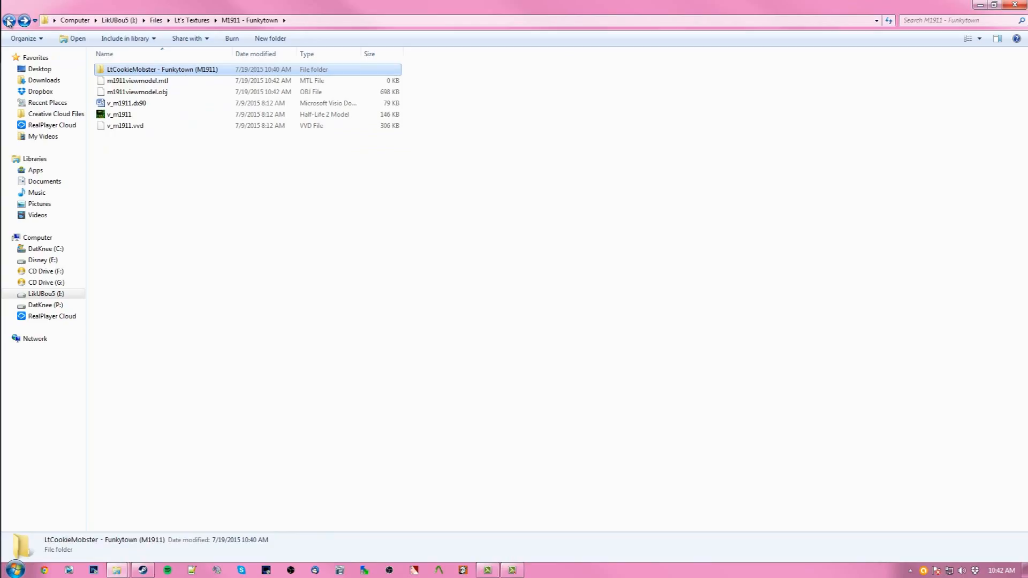
left_click(9, 21)
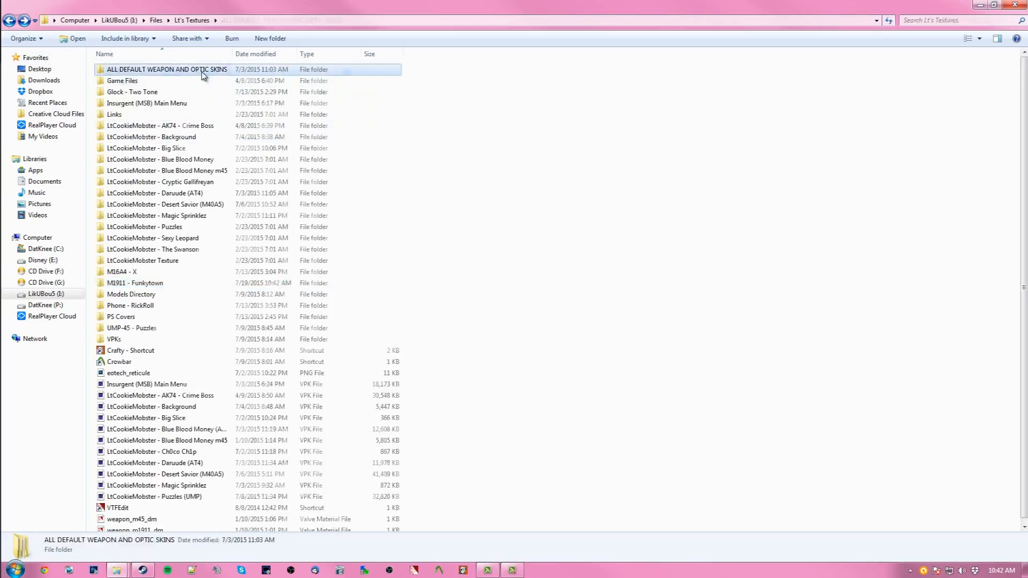
double_click(153, 70)
left_click(152, 70)
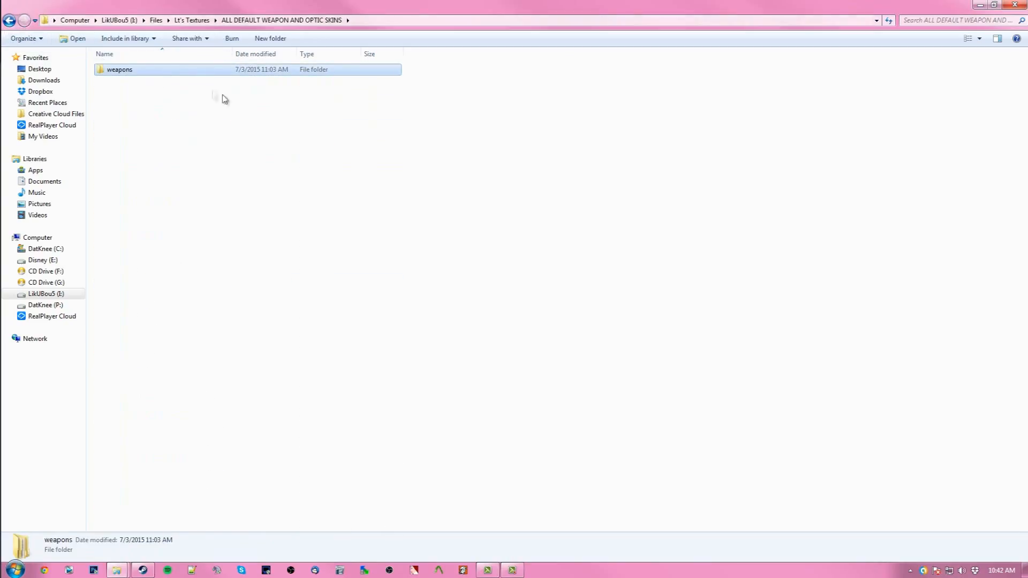
double_click(150, 74)
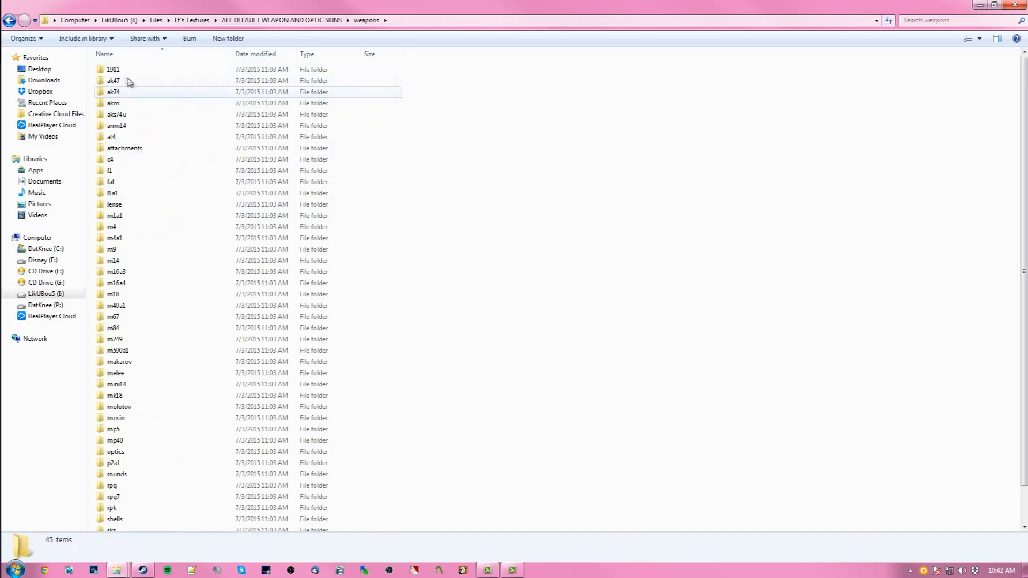
left_click(124, 74)
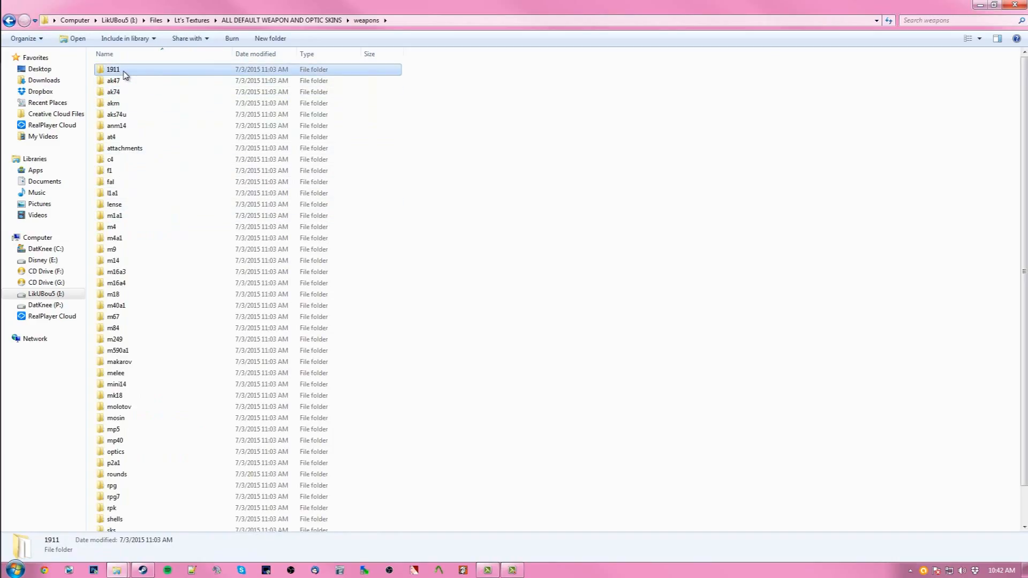
double_click(124, 75)
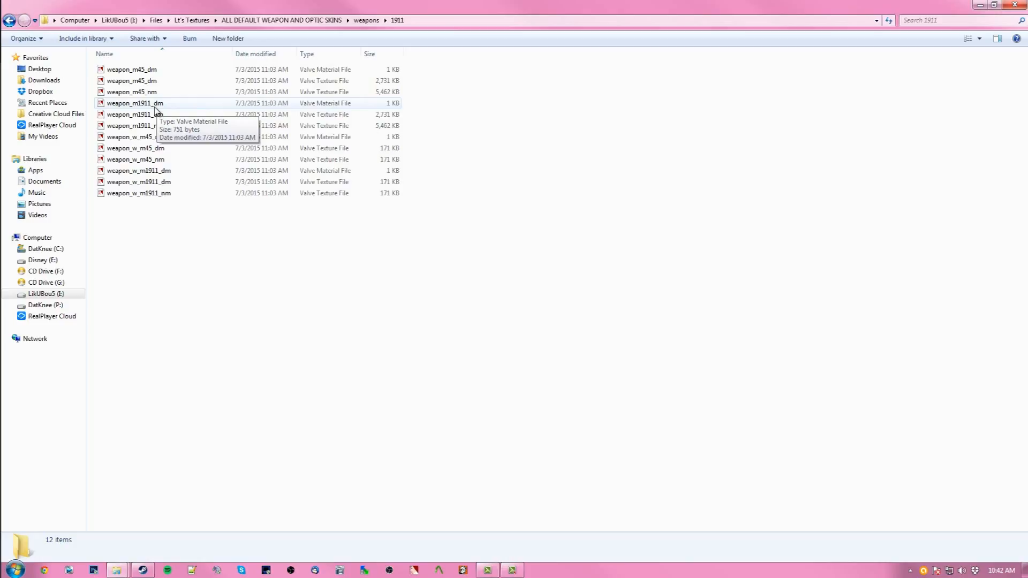
- Copy the weapon_m1911_dm material file and the weapon_m1911_dm texture file
left_click(168, 107)
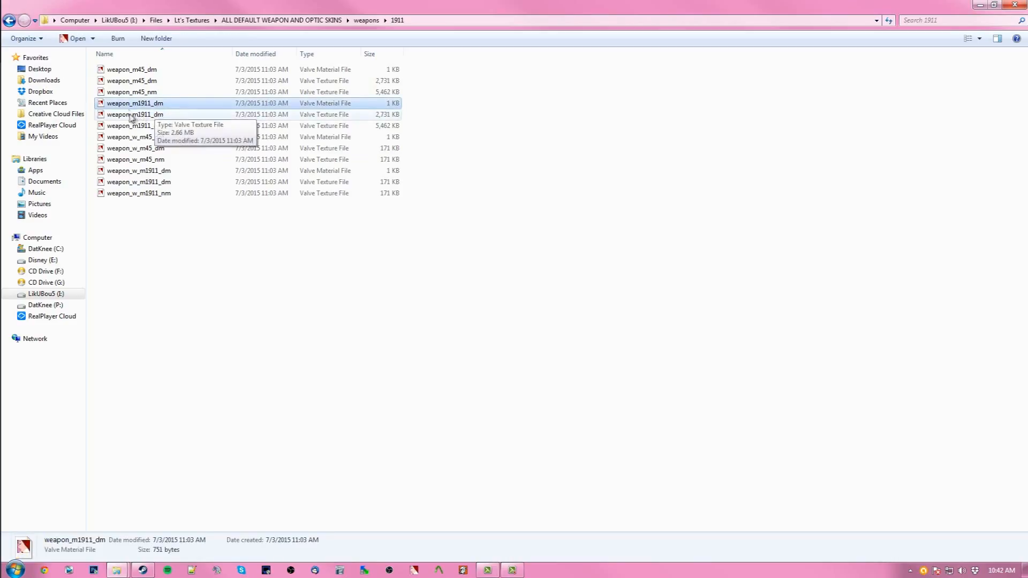
left_click(158, 115)
left_click(166, 105)
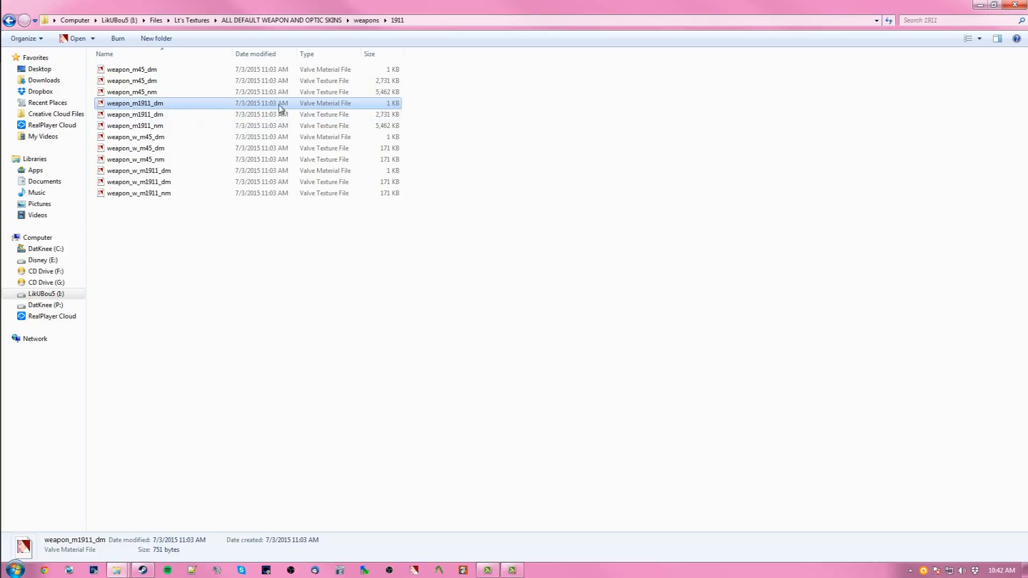
left_click(185, 115)
left_click(185, 117, "ctrl")
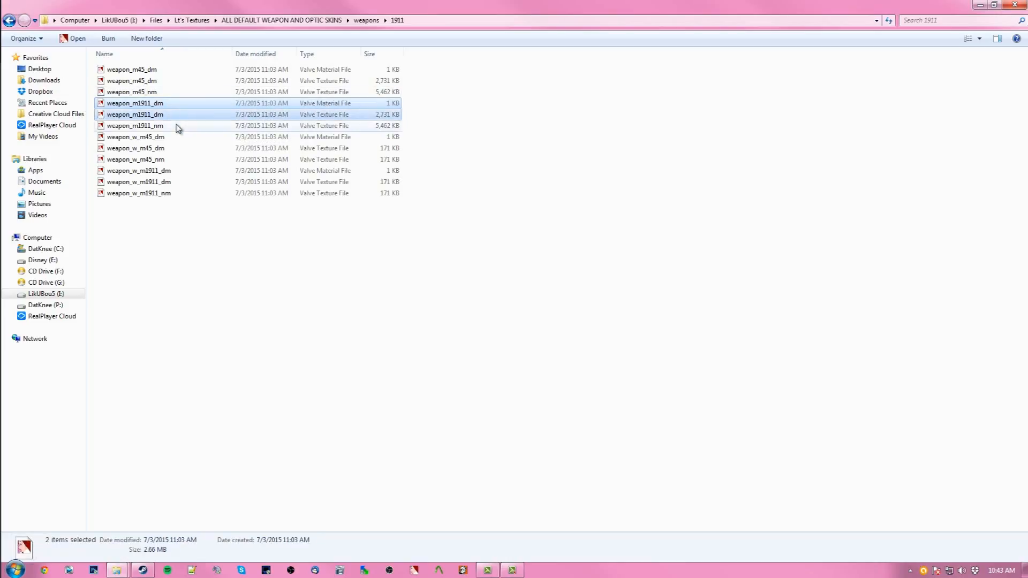
left_click_drag(161, 103, 351, 107)
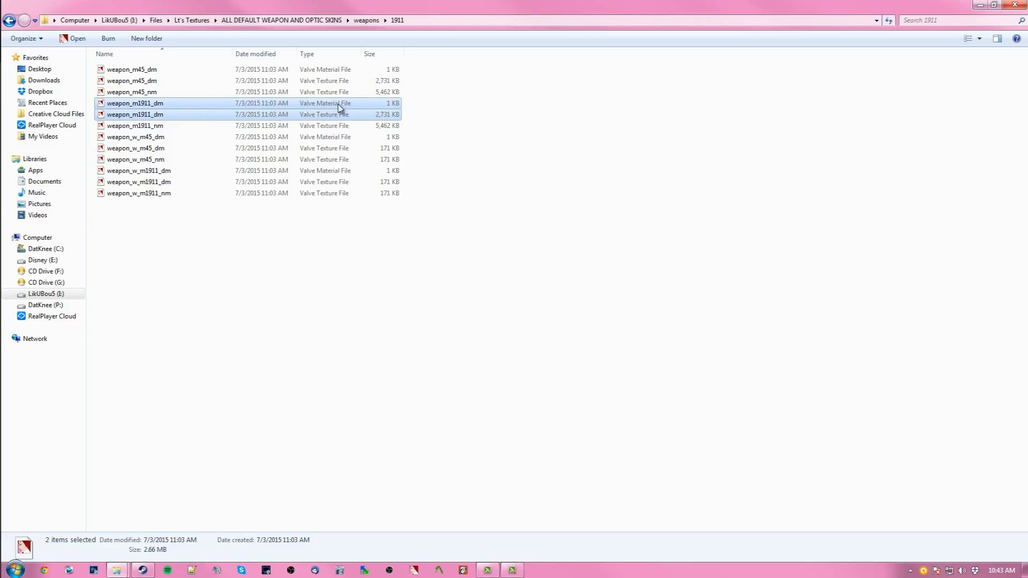
left_click(197, 106)
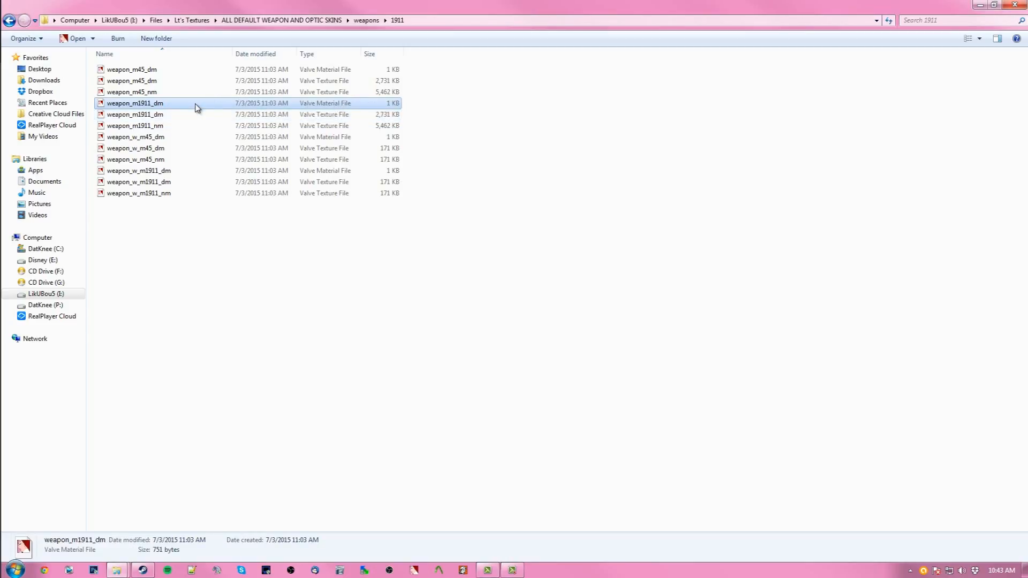
left_click_drag(168, 121, 199, 106)
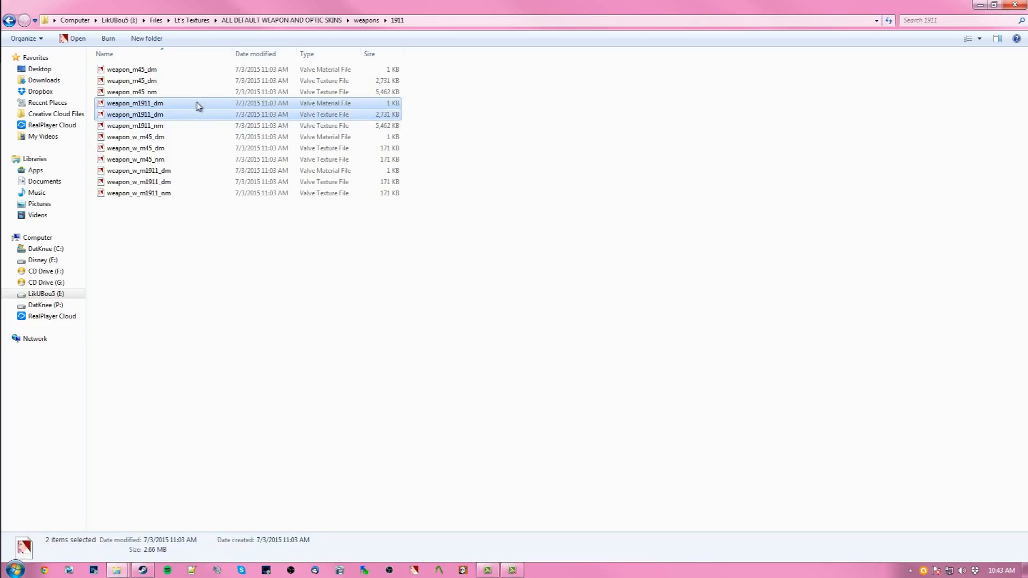
right_click(188, 108)
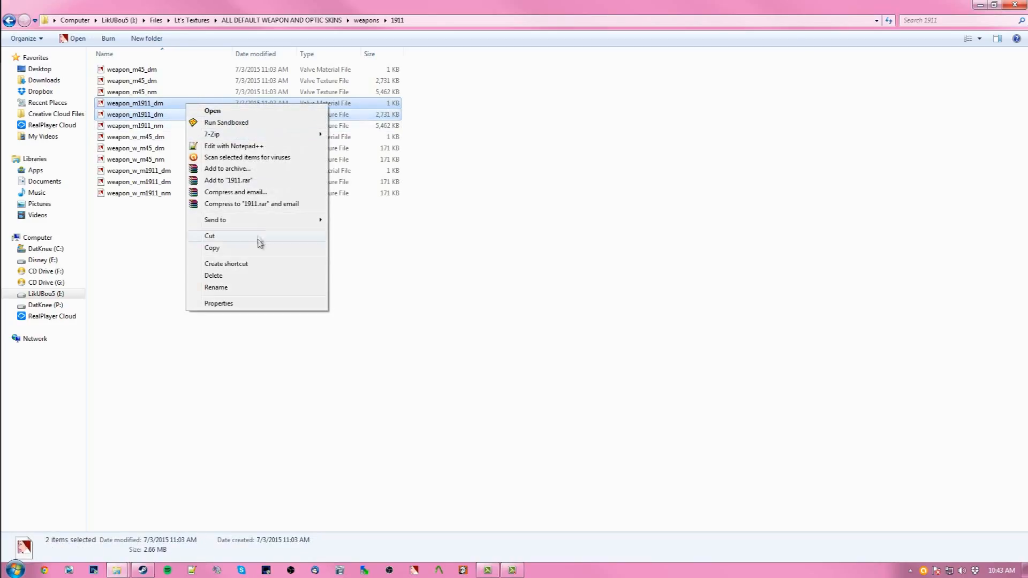
left_click(216, 249)
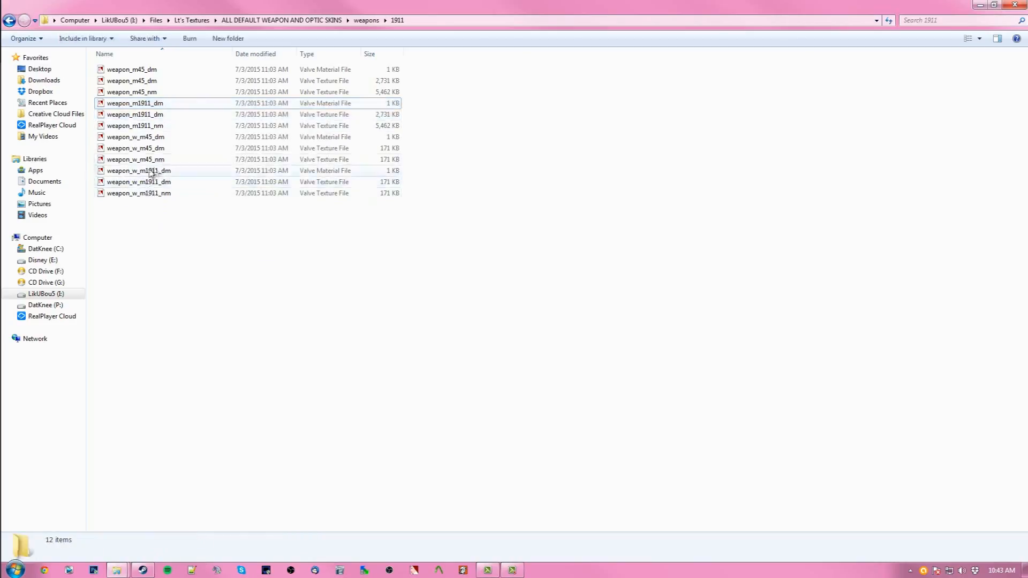
- Go back to Lt's Textures and switch to the window showing the insurgency2/insurgency game folder
left_click(9, 21)
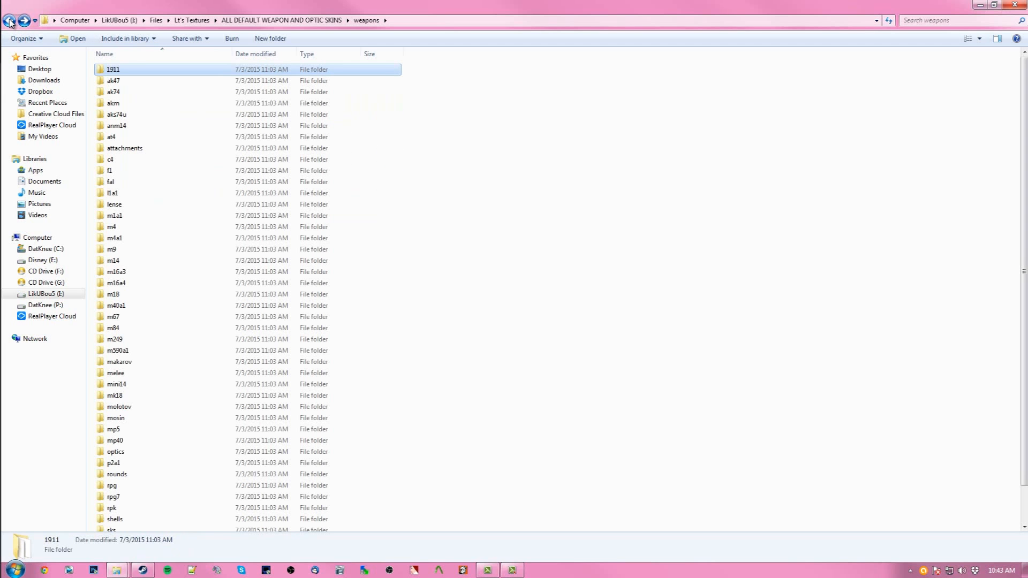
left_click(9, 20)
left_click(9, 21)
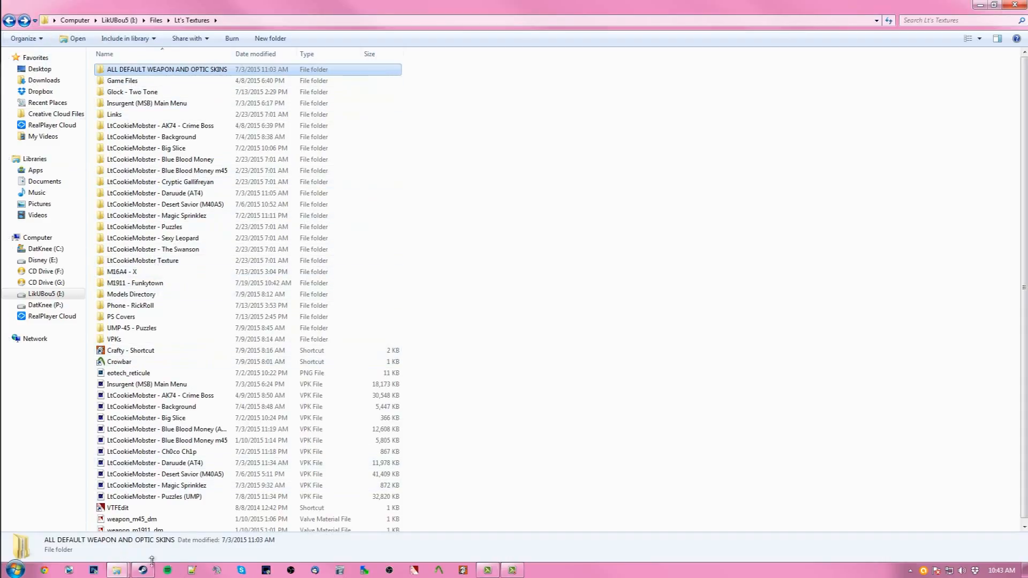
mouse_move(116, 570)
left_click(101, 499)
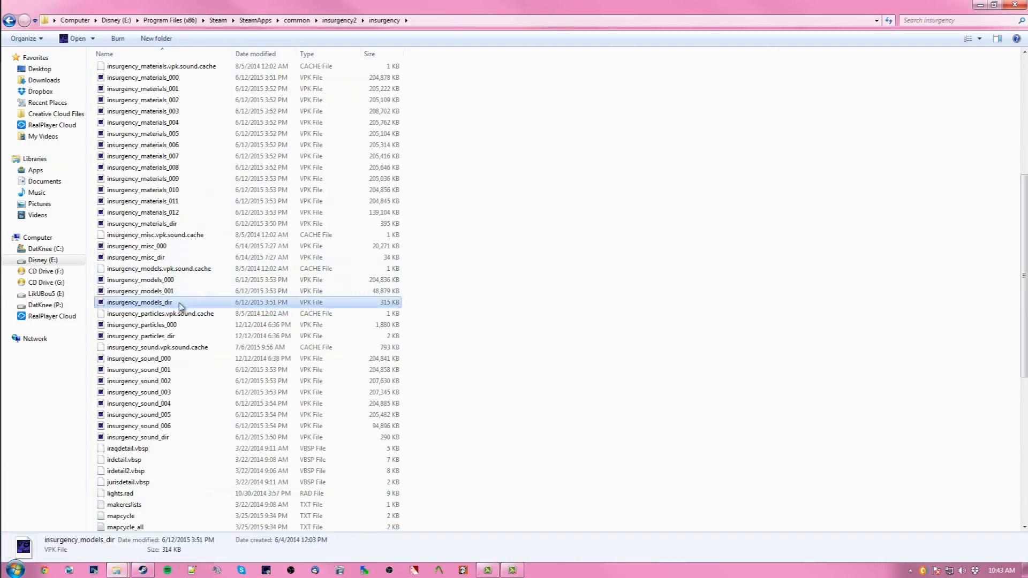
- Open insurgency_materials_dir in GCFScape and browse to its materials/models/weapons folder
double_click(174, 224)
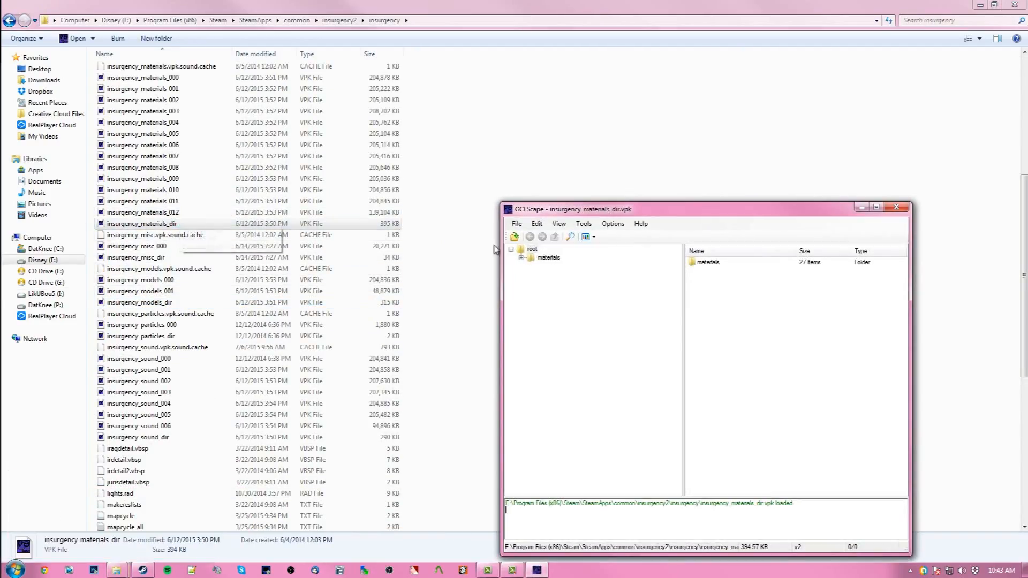
double_click(530, 257)
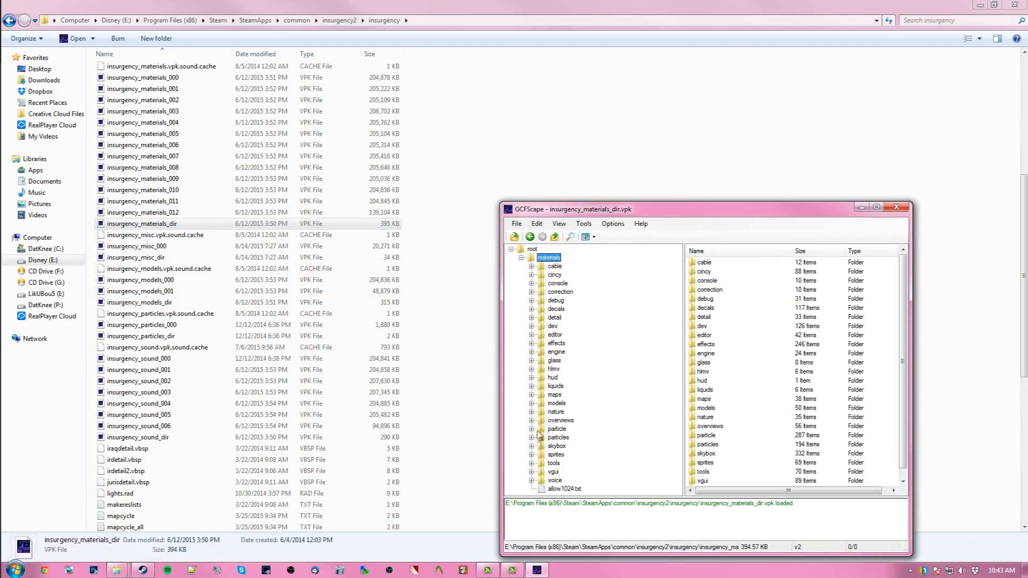
left_click(531, 402)
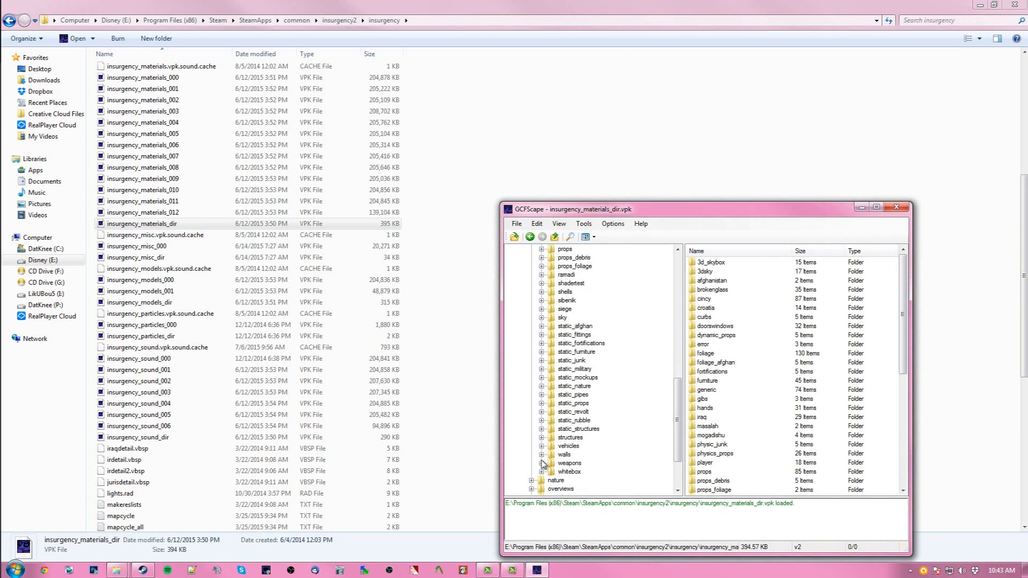
left_click(542, 464)
scroll(581, 341, "up", 5)
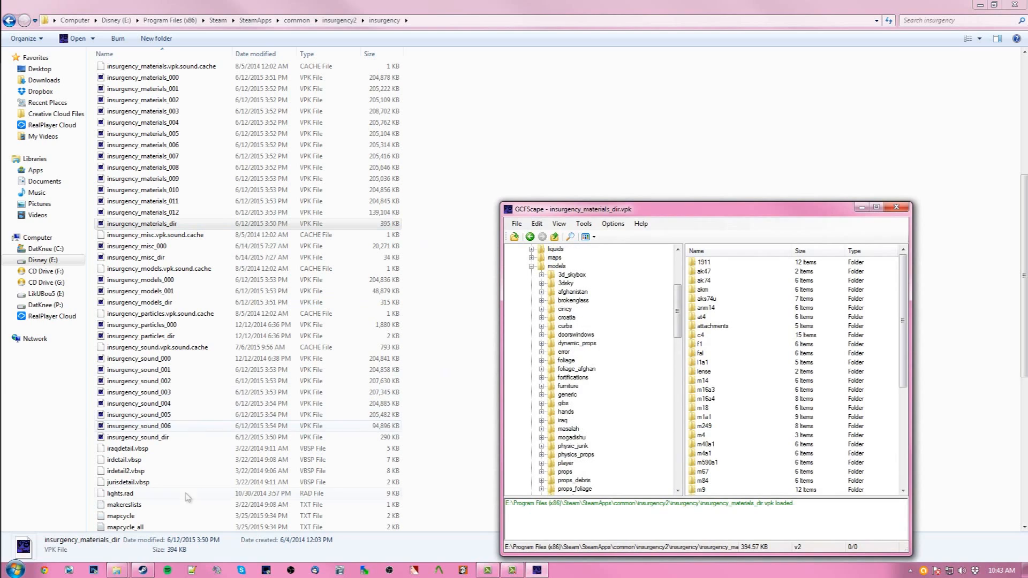
- Switch to Lt's Textures and open the M1911 - Funkytown/LtCookieMobster - Funkytown (M1911) folder
mouse_move(116, 571)
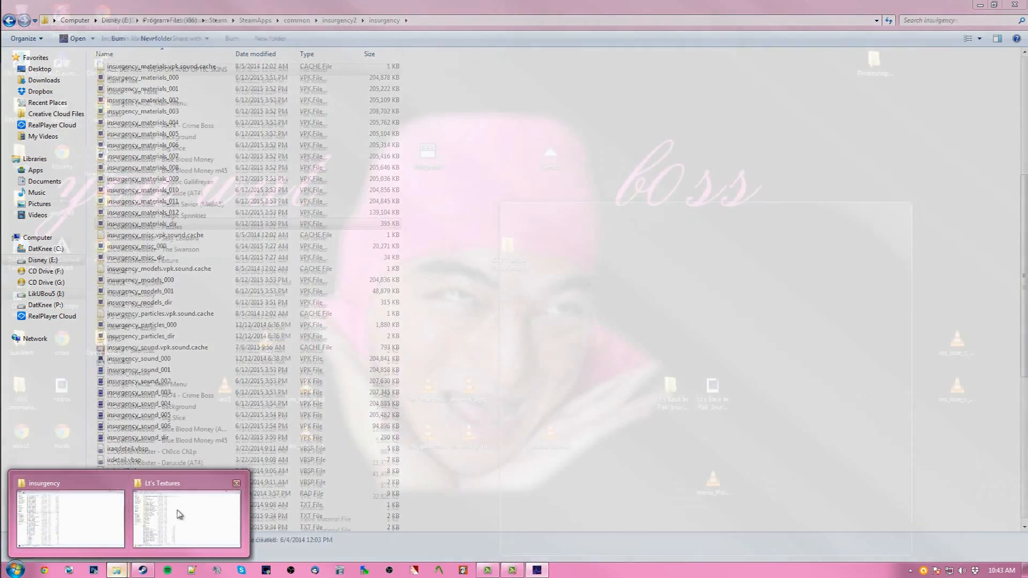
left_click(154, 530)
left_click(443, 266)
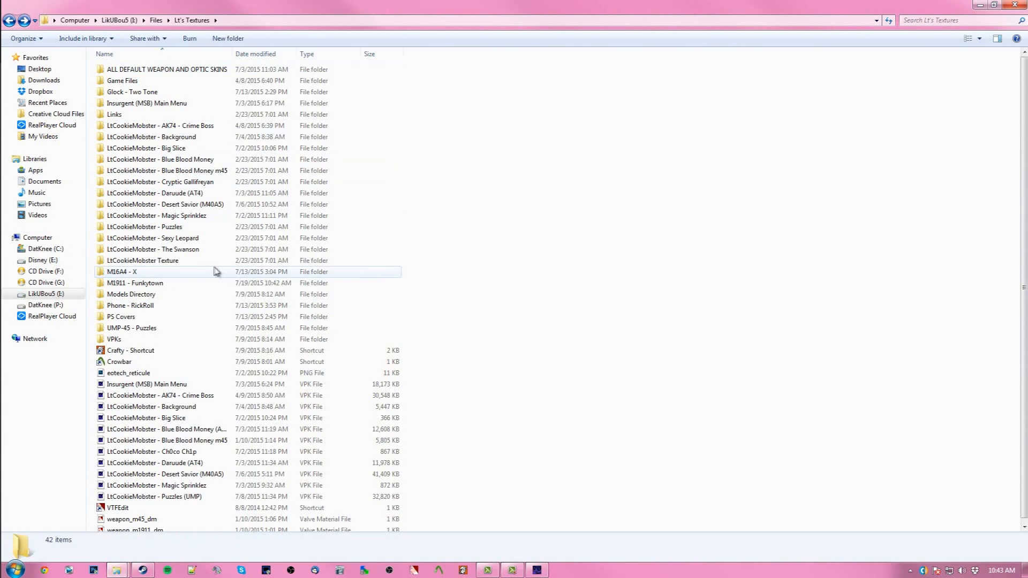
double_click(168, 283)
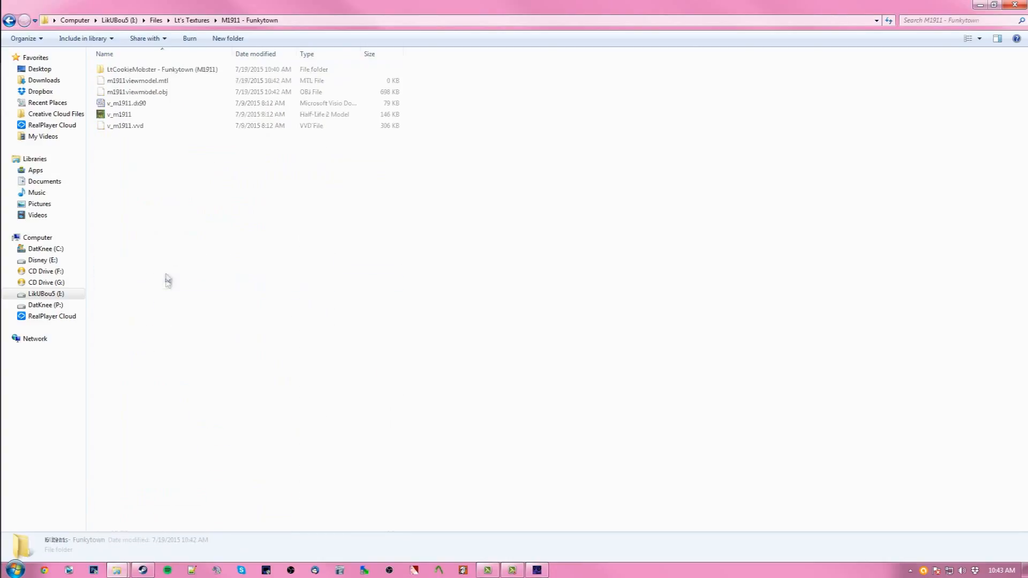
left_click(166, 72)
double_click(166, 73)
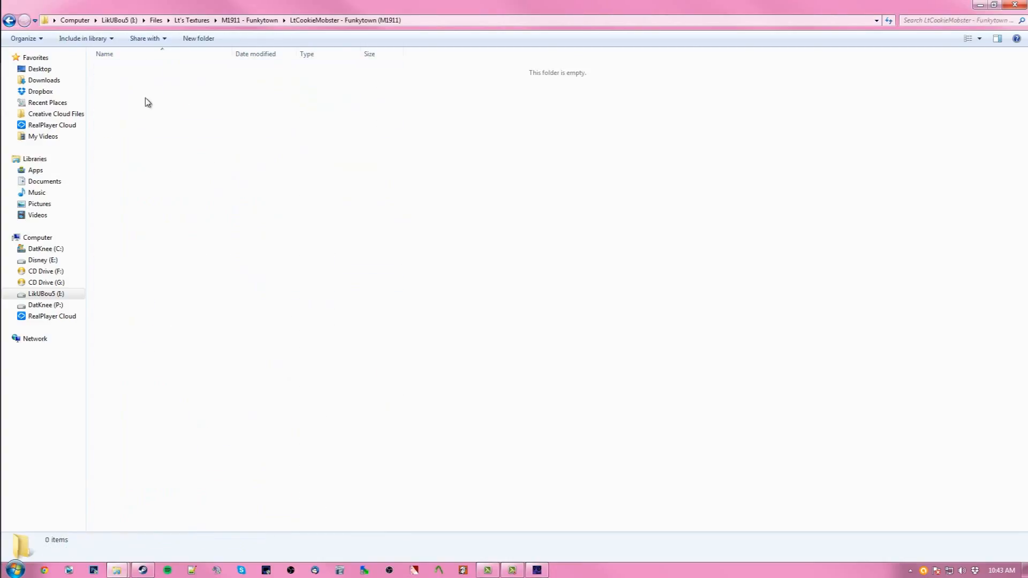
- Create a new folder named materials inside it and open it
right_click(147, 99)
mouse_move(263, 244)
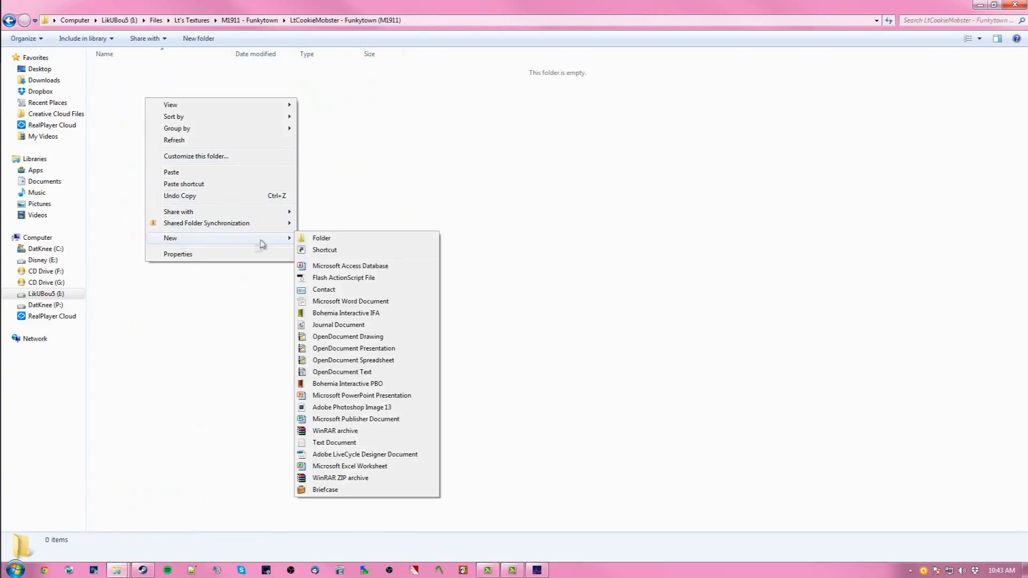
left_click(317, 237)
type("materials")
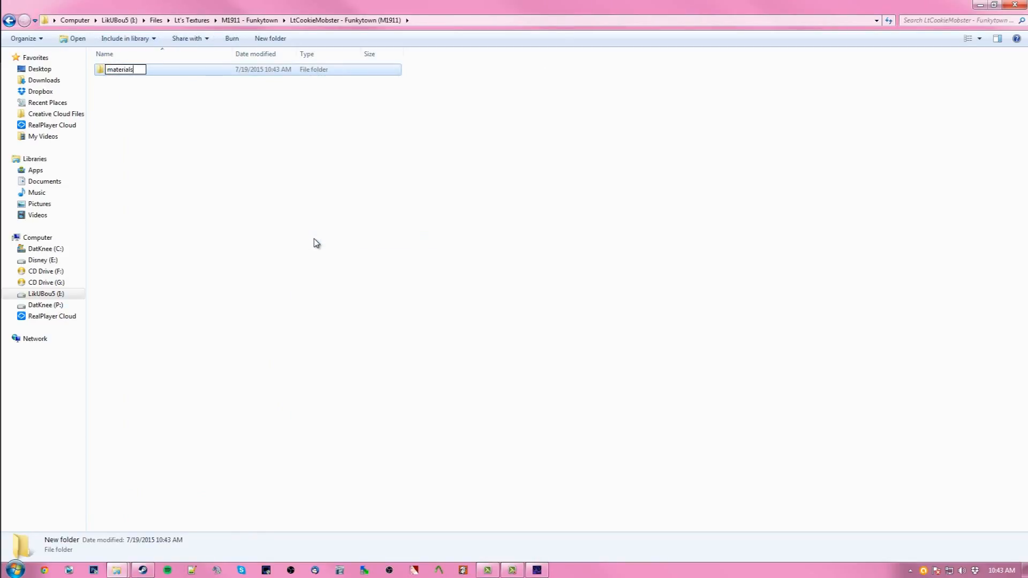
key("Return")
left_click(72, 39)
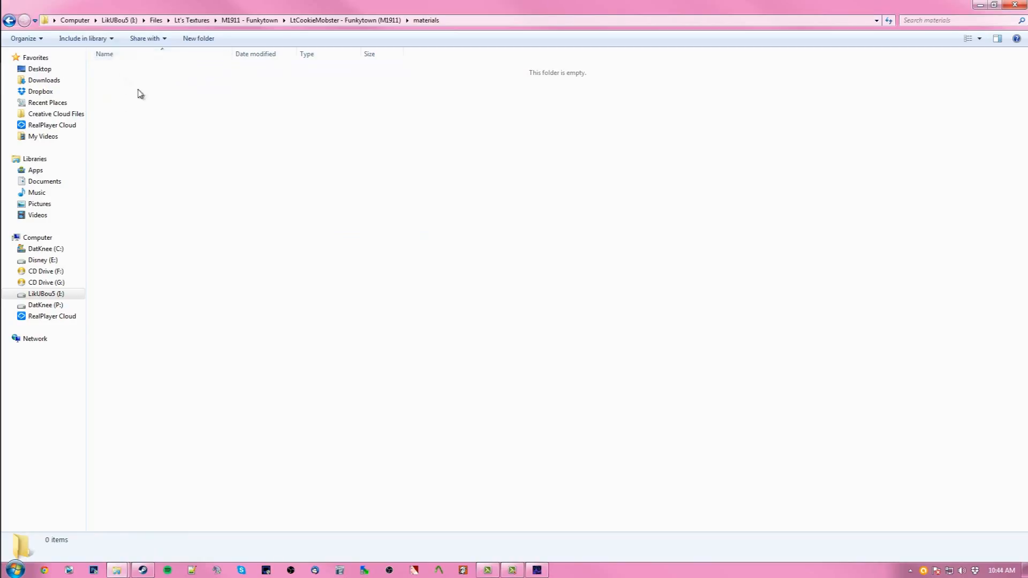
- Create a models folder inside materials and a weapons folder inside models, opening each
left_click(197, 39)
type("models")
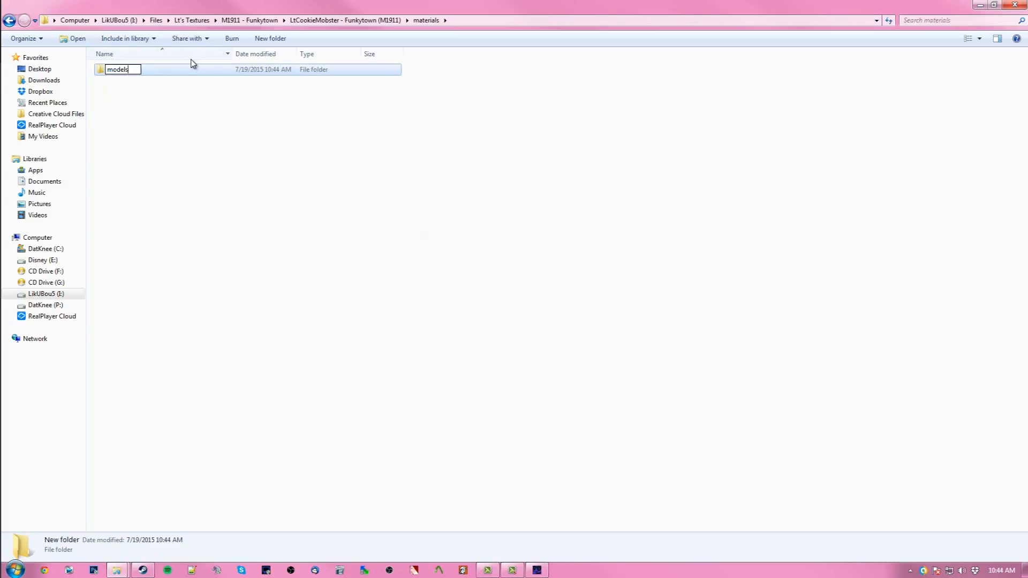
key("Return")
left_click(74, 38)
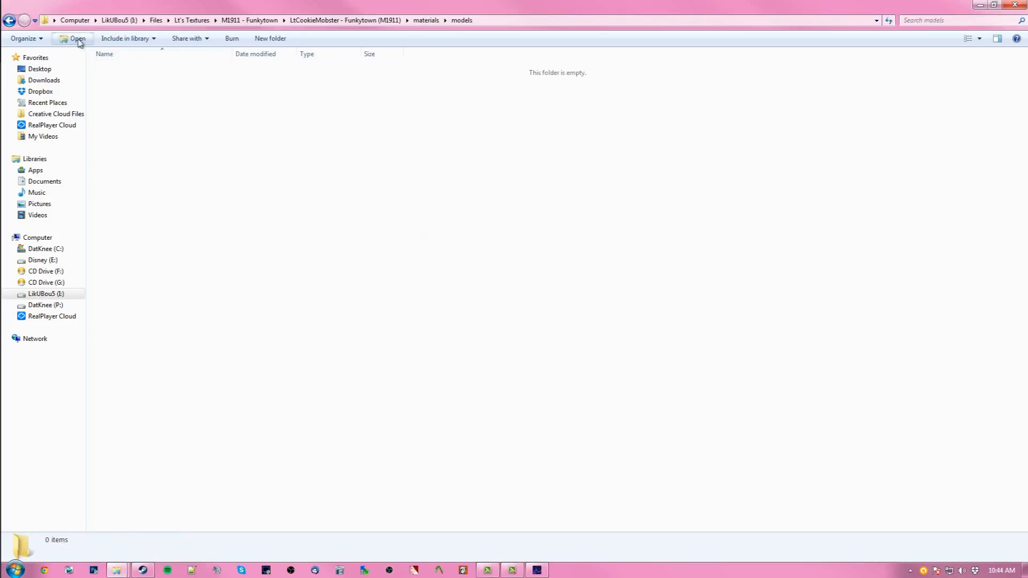
left_click(187, 39)
type("weapons")
key("Return")
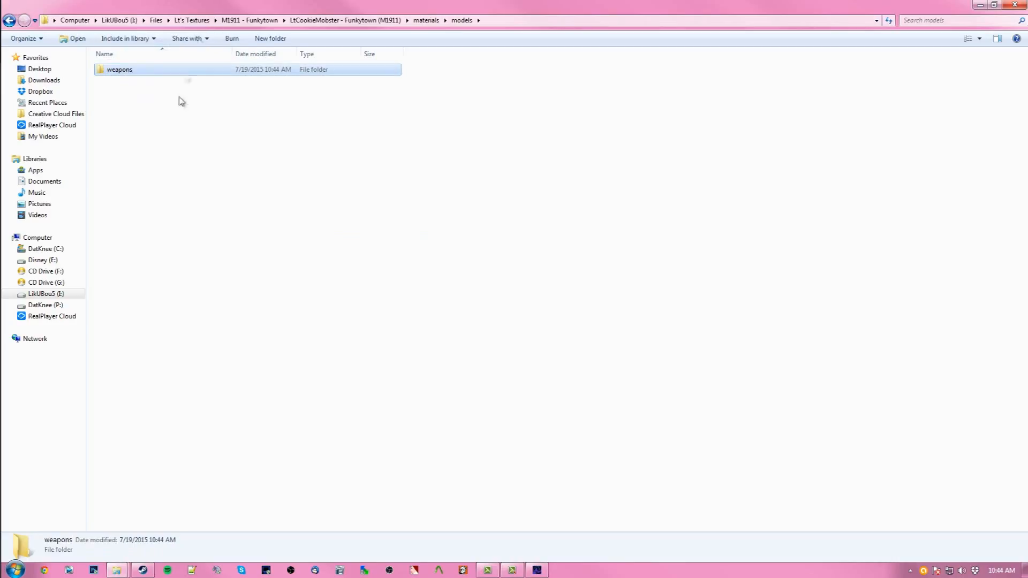
left_click(75, 39)
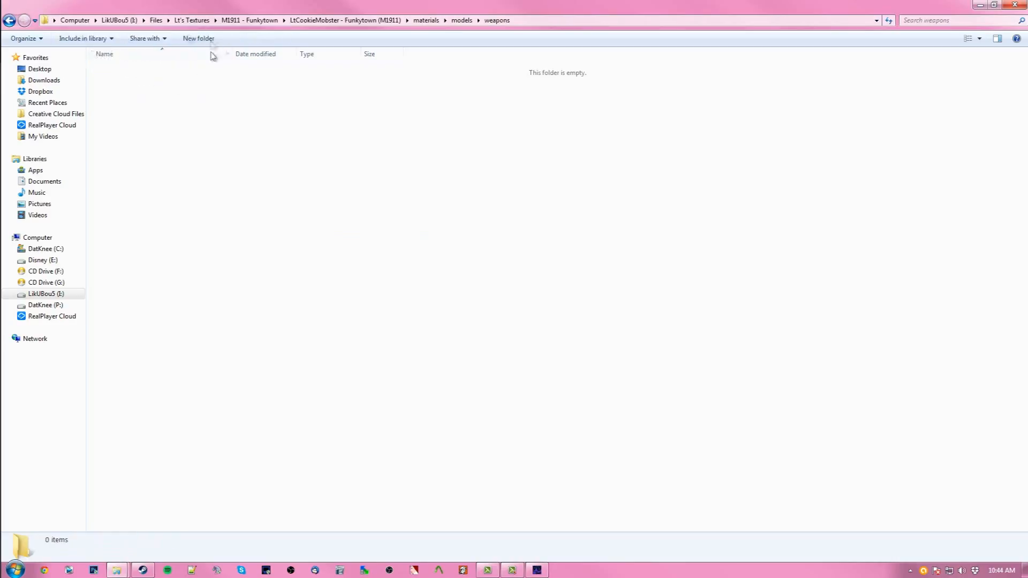
- Create a 1911 folder inside weapons, open it and paste the copied weapon_m1911_dm files
left_click(188, 39)
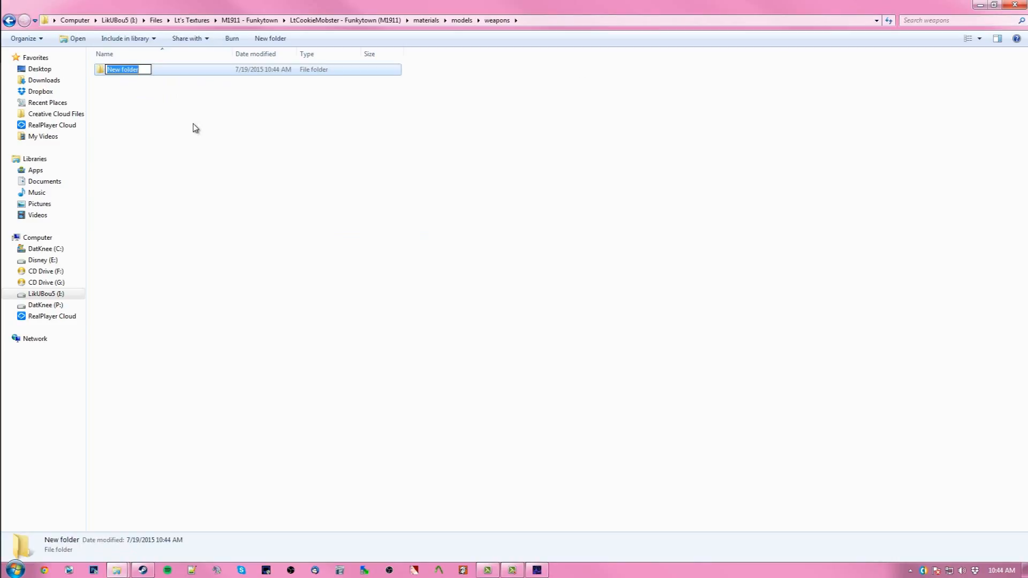
type("1911")
key("Return")
double_click(133, 70)
right_click(132, 123)
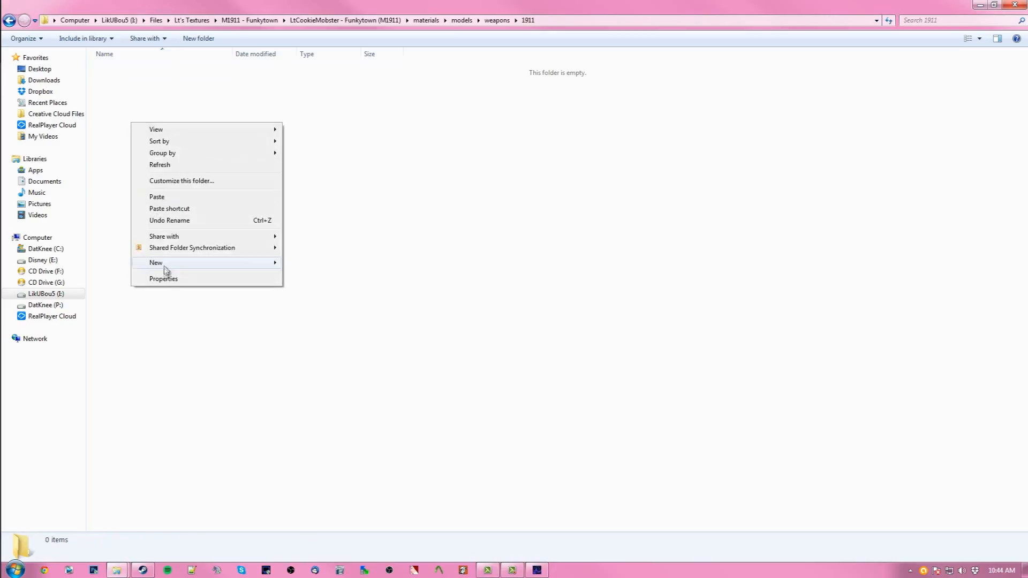
left_click(171, 197)
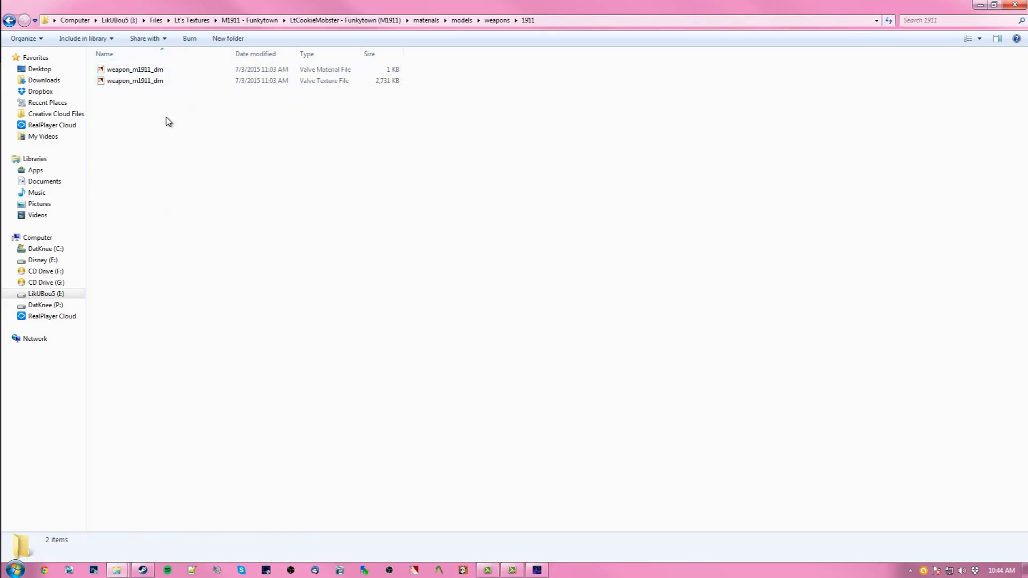
- Open the weapon_m1911_dm material file in VTFEdit to review its texture paths, then close it
left_click(160, 72)
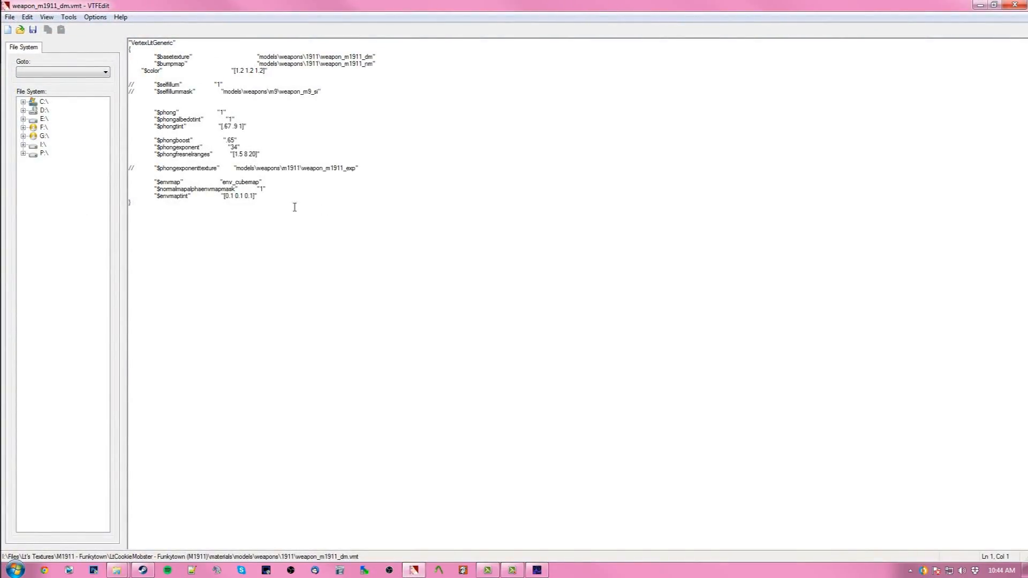
left_click_drag(213, 155, 176, 51)
left_click(189, 98)
left_click(980, 5)
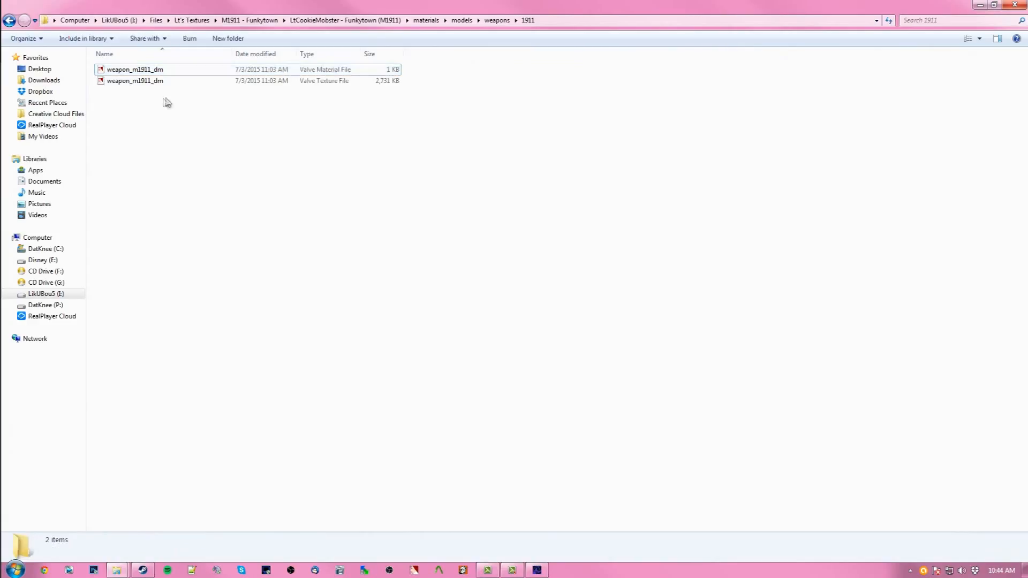
- Open the weapon_m1911_dm texture file in VTFEdit and scroll through the texture image
left_click(156, 69)
left_click(159, 82)
left_click(164, 72)
left_click(156, 82)
left_click(191, 119)
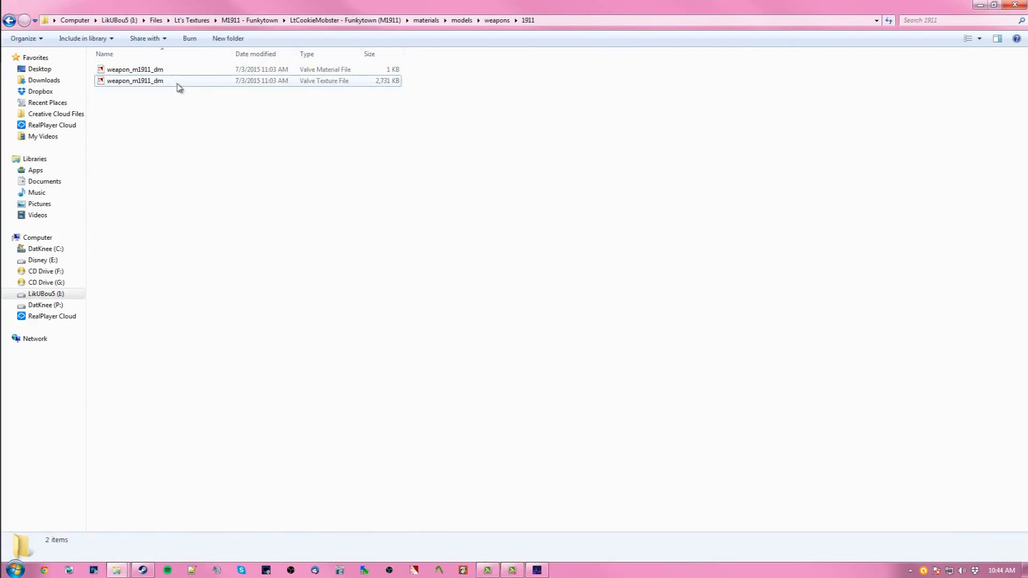
left_click(174, 85)
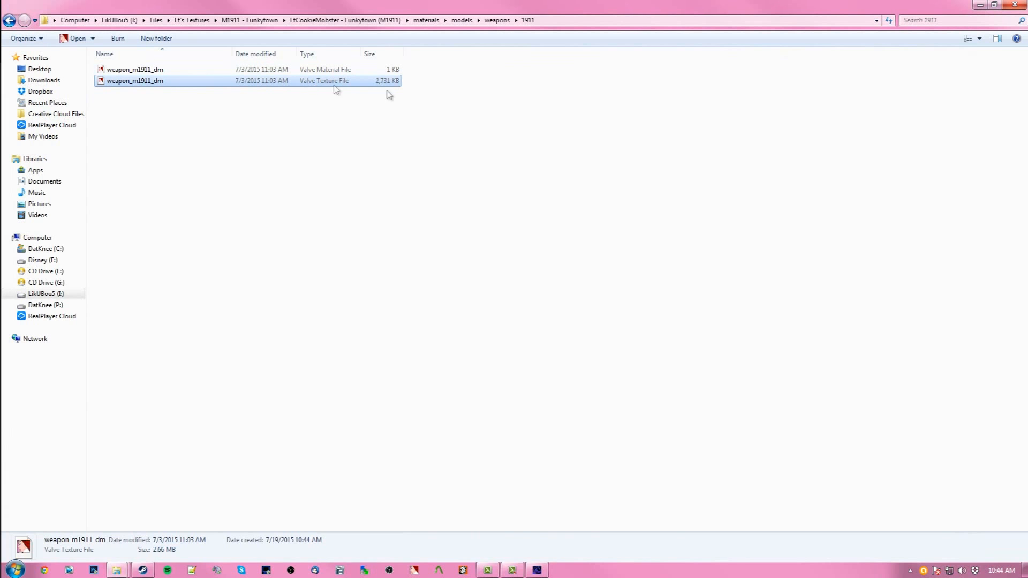
key("Return")
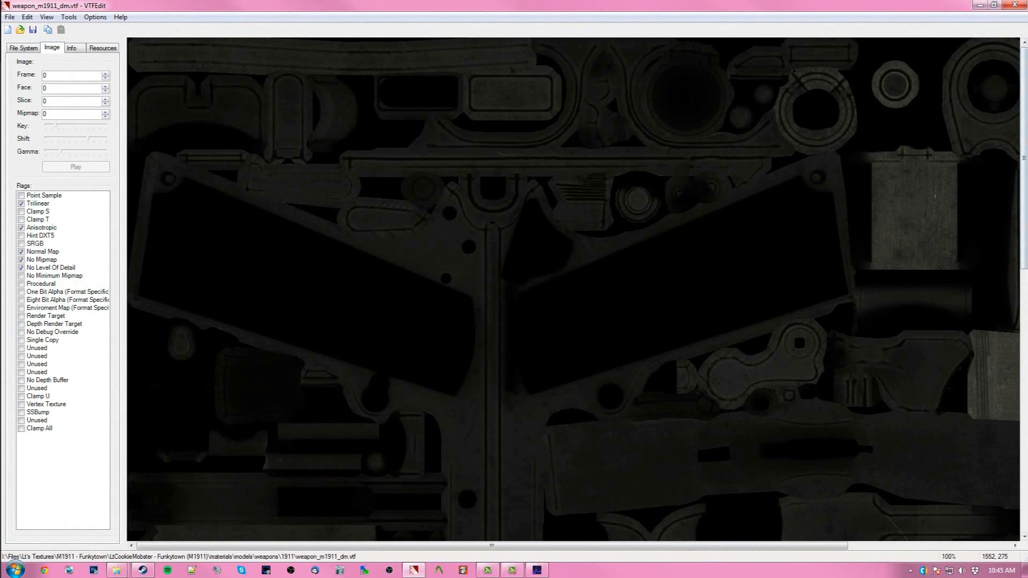
left_click_drag(1024, 151, 1013, 503)
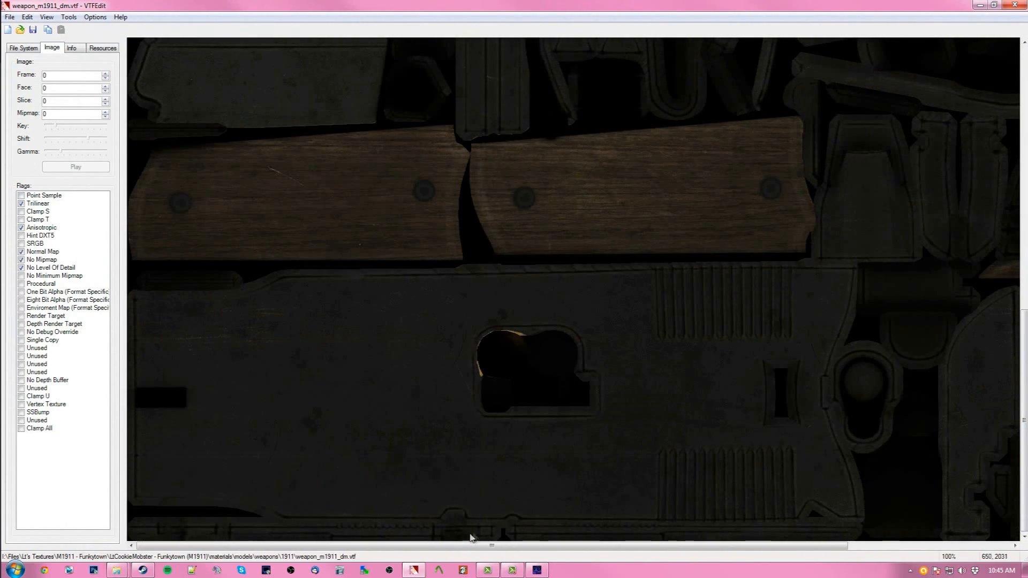
left_click_drag(466, 546, 362, 489)
left_click_drag(1024, 348, 1012, 22)
- Export the texture as a weapon_m1911_dm TGA file into the LtCookieMobster - Funkytown (M1911) materials/models/weapons/1911 folder
left_click(11, 16)
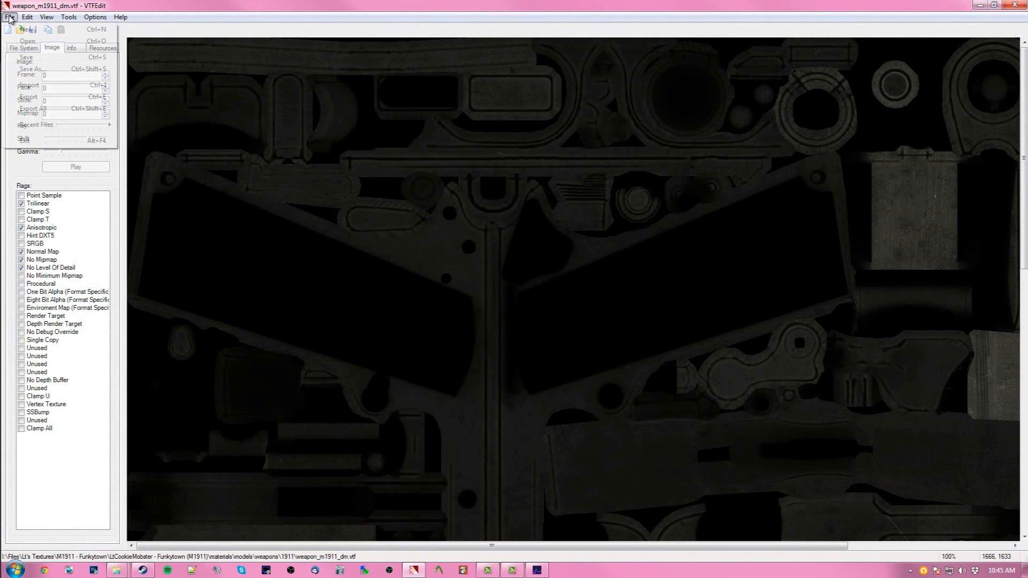
left_click(31, 97)
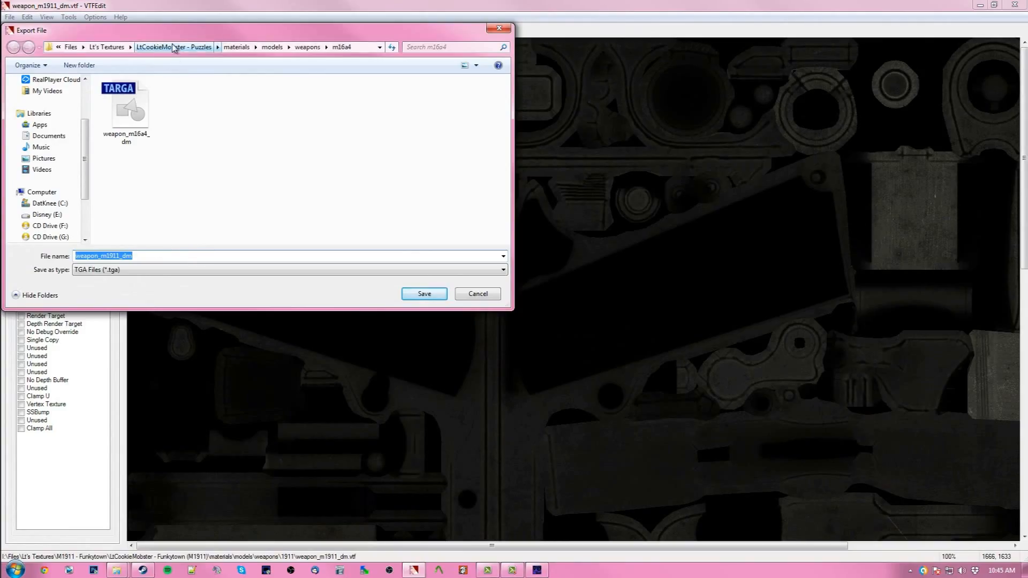
left_click(107, 47)
scroll(218, 196, "down", 3)
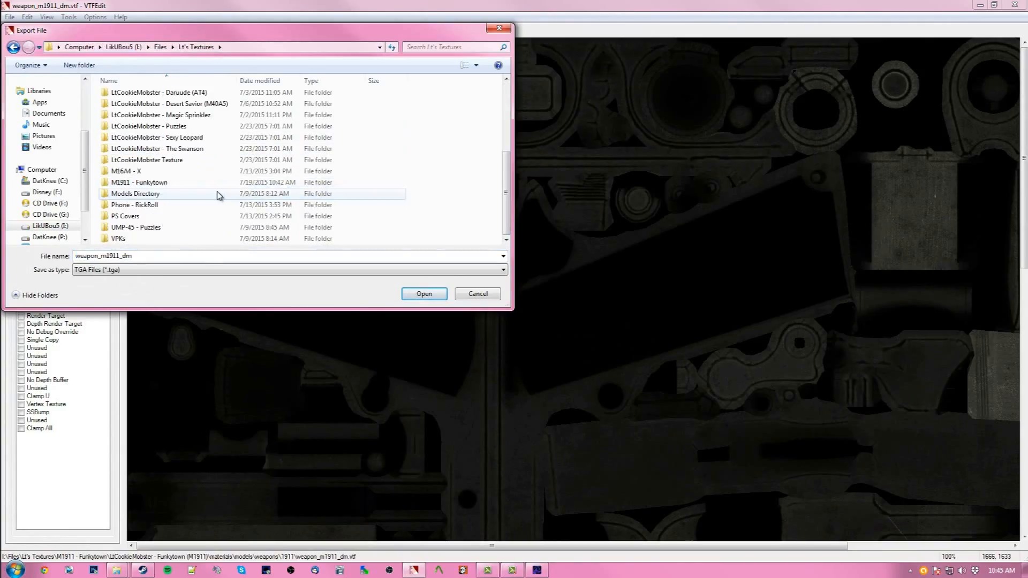
double_click(172, 183)
double_click(151, 97)
double_click(151, 97)
double_click(152, 97)
double_click(152, 97)
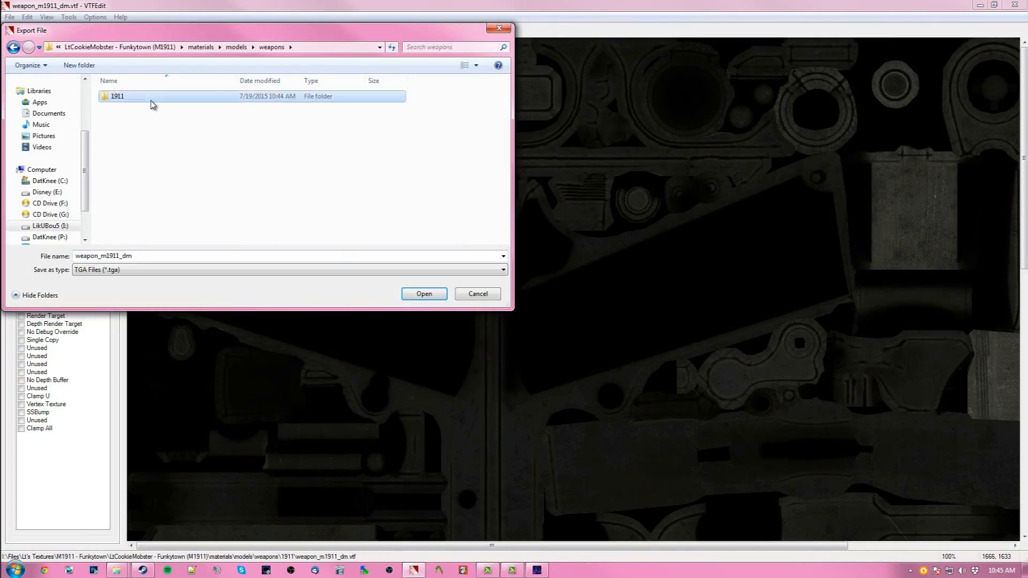
double_click(155, 99)
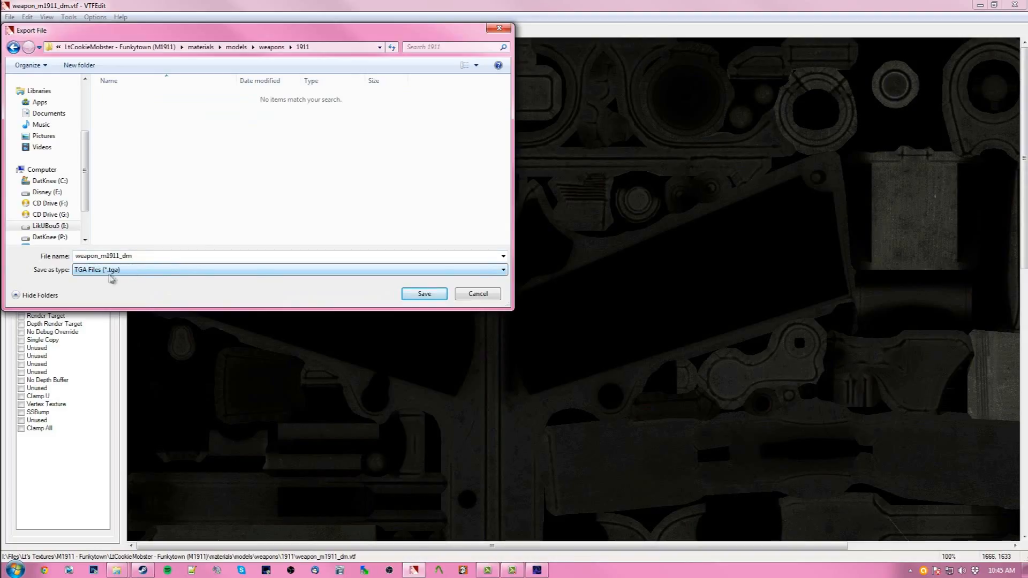
left_click(423, 294)
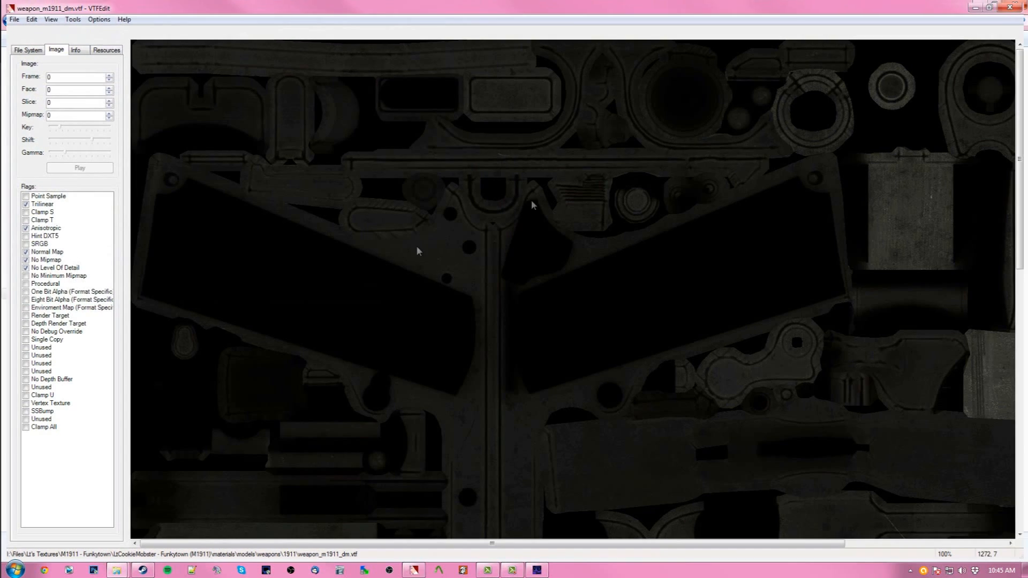
- Switch back to the 1911 folder and close the GCFScape window
key("alt+Tab")
left_click(155, 69)
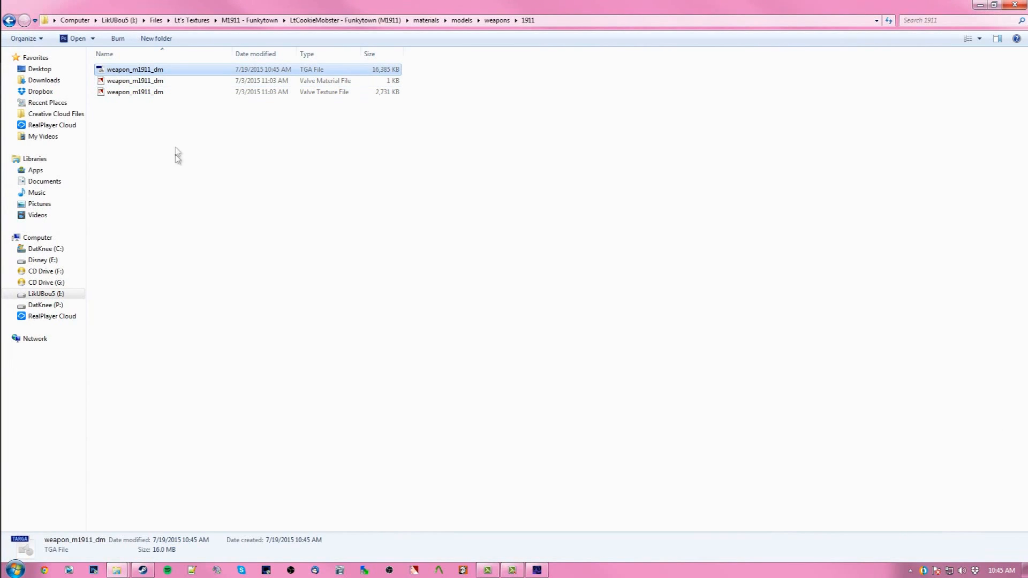
left_click(179, 188)
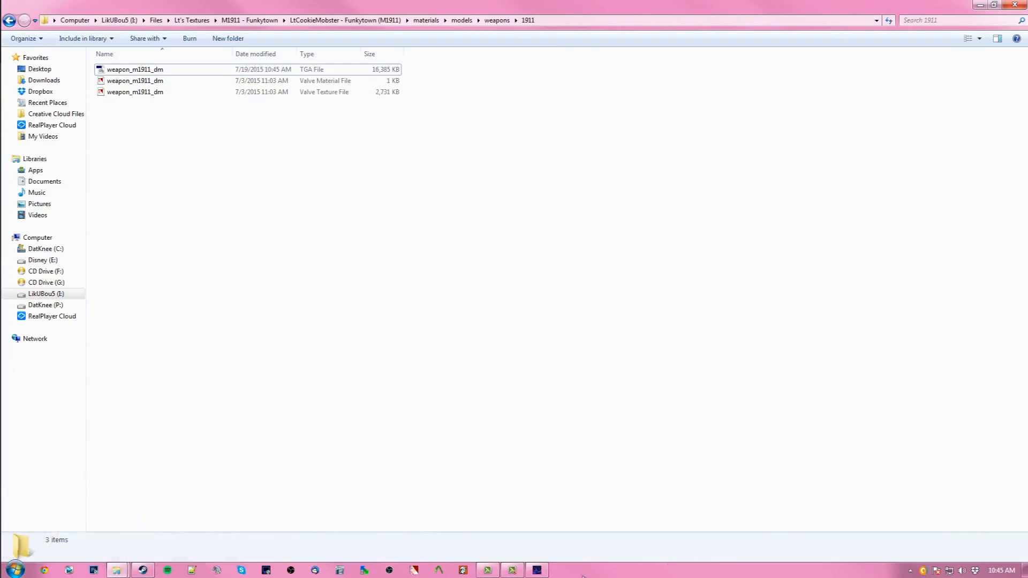
right_click(537, 569)
left_click(530, 543)
- Launch Photoshop and close its History panel
left_click(94, 572)
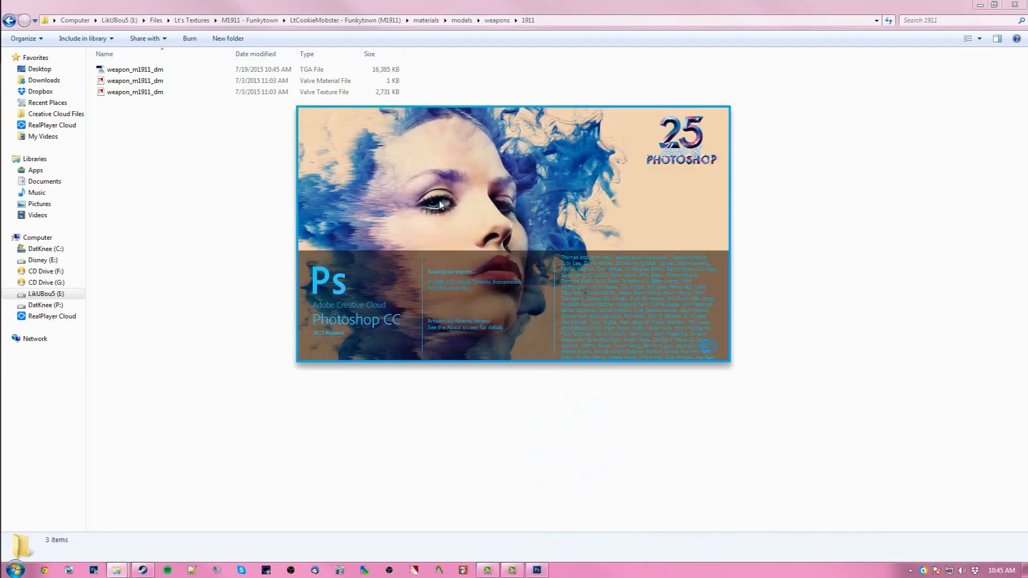
left_click(534, 214)
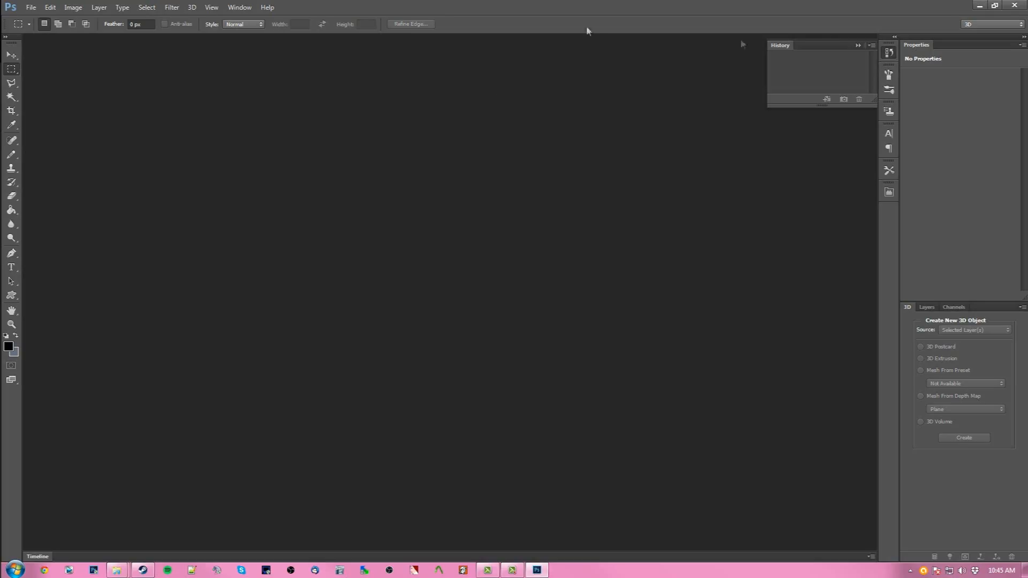
left_click(858, 46)
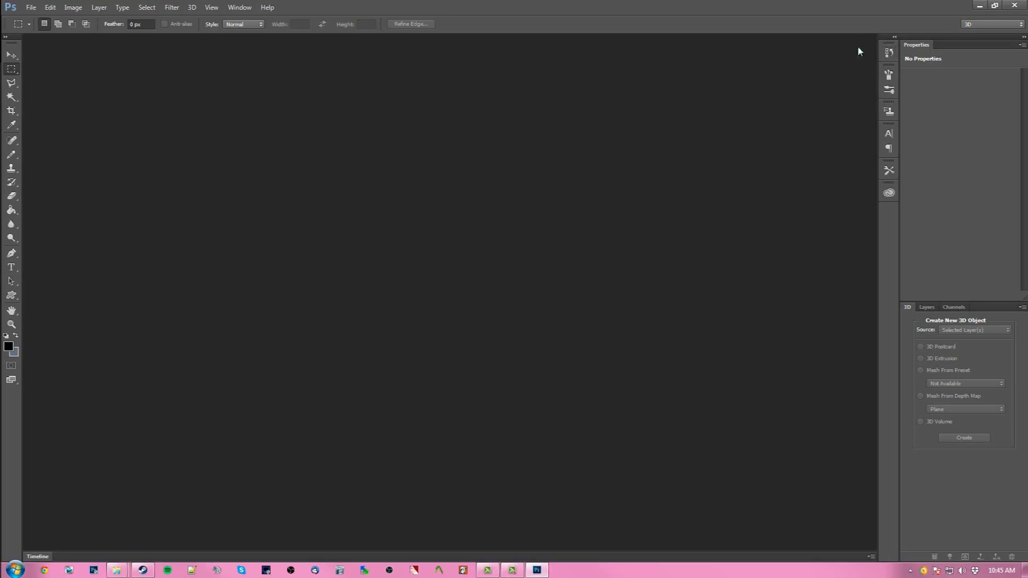
- Open the m1911viewmodel.obj model from the M1911 - Funkytown folder as a new 3D document with default settings
left_click(31, 8)
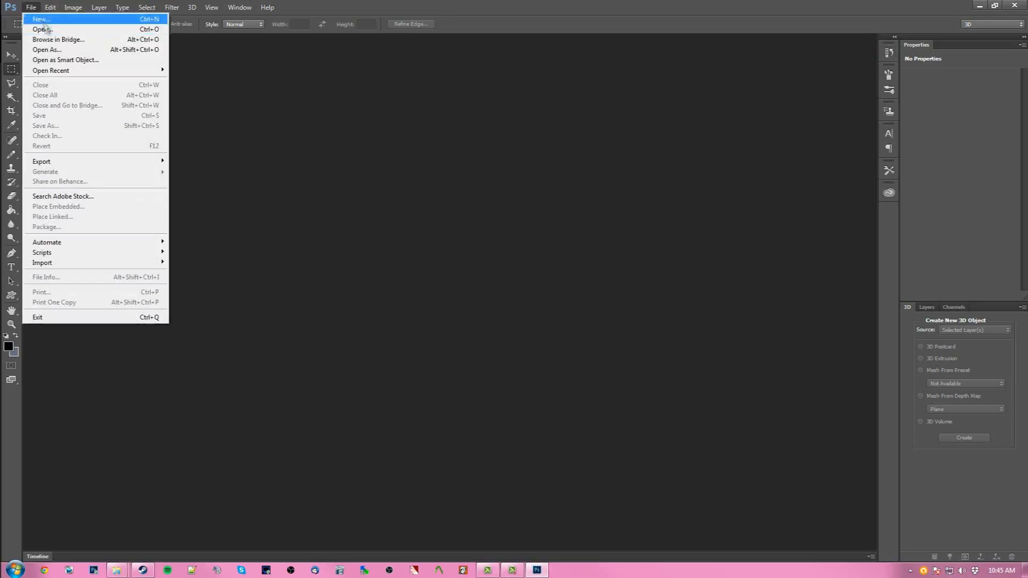
left_click(45, 30)
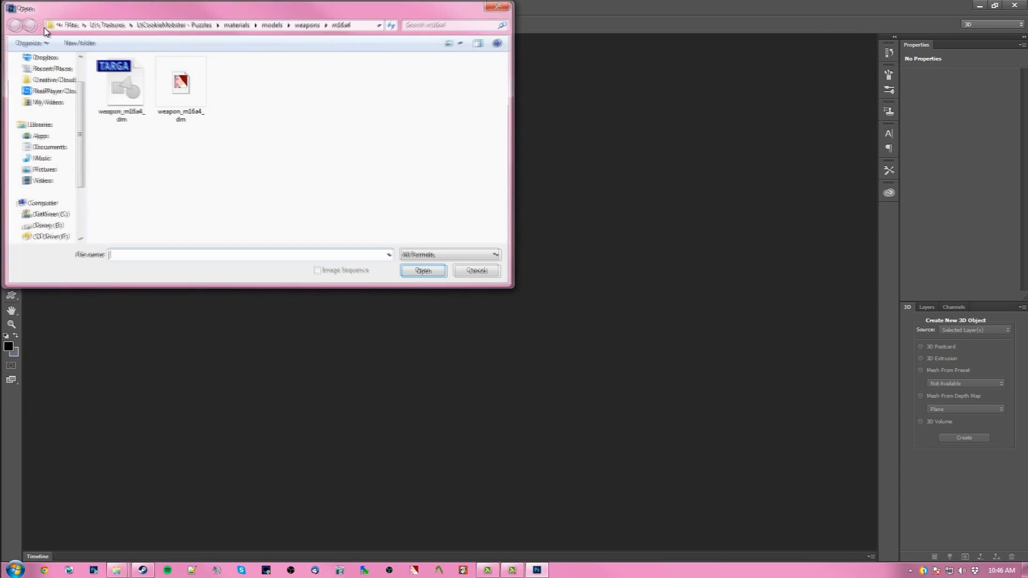
left_click(113, 26)
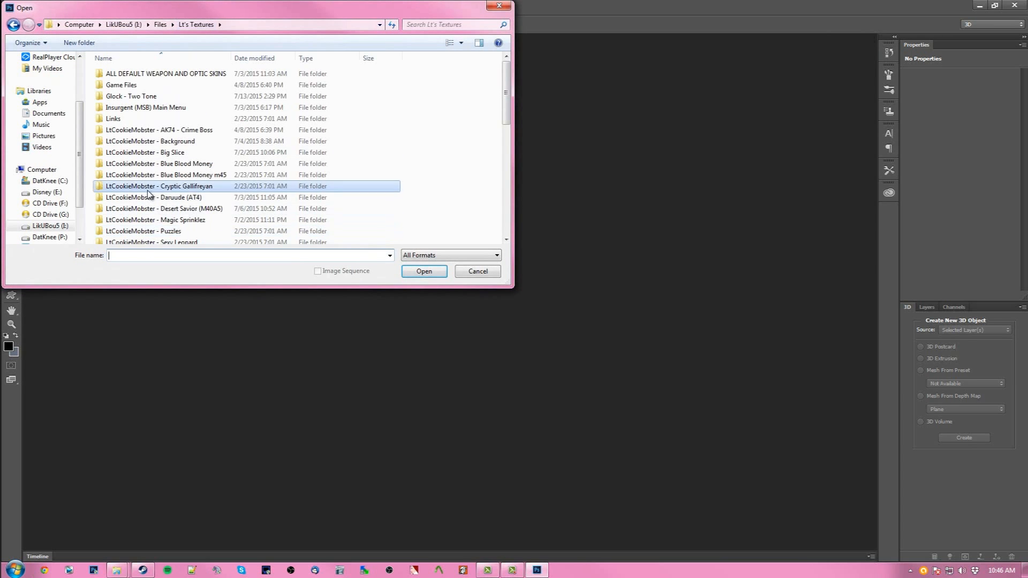
scroll(142, 222, "down", 5)
double_click(160, 114)
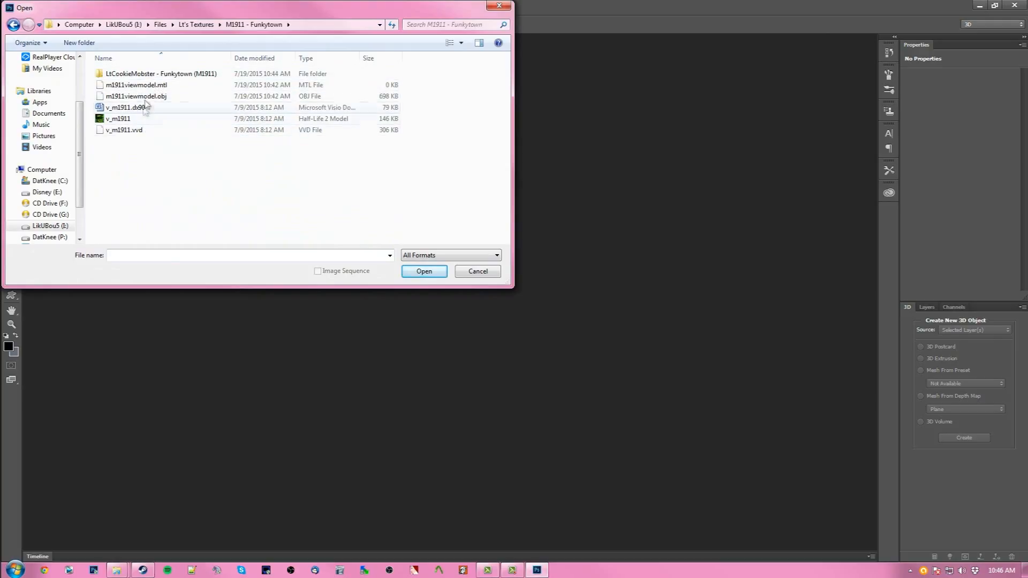
left_click(149, 101)
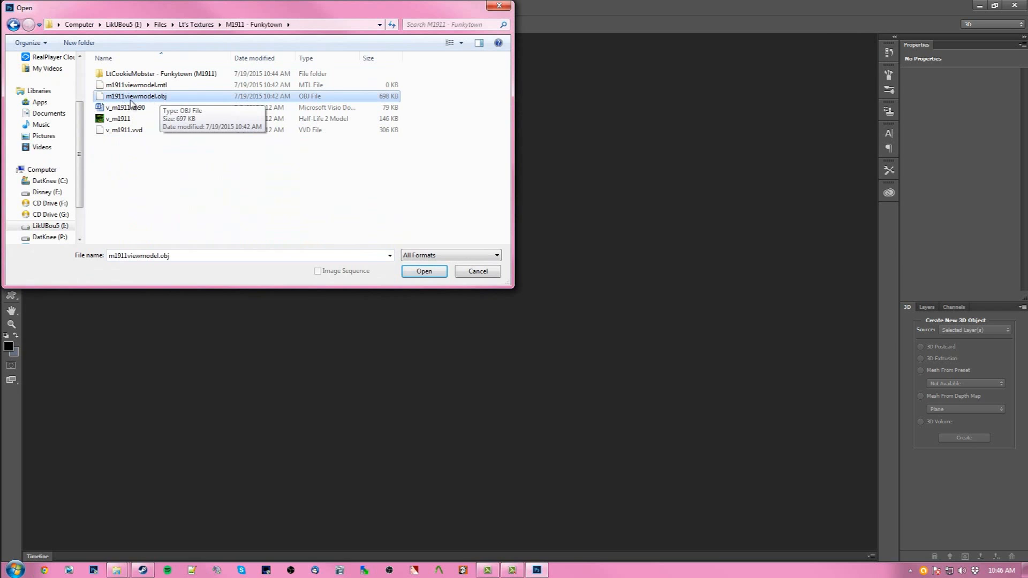
left_click(423, 271)
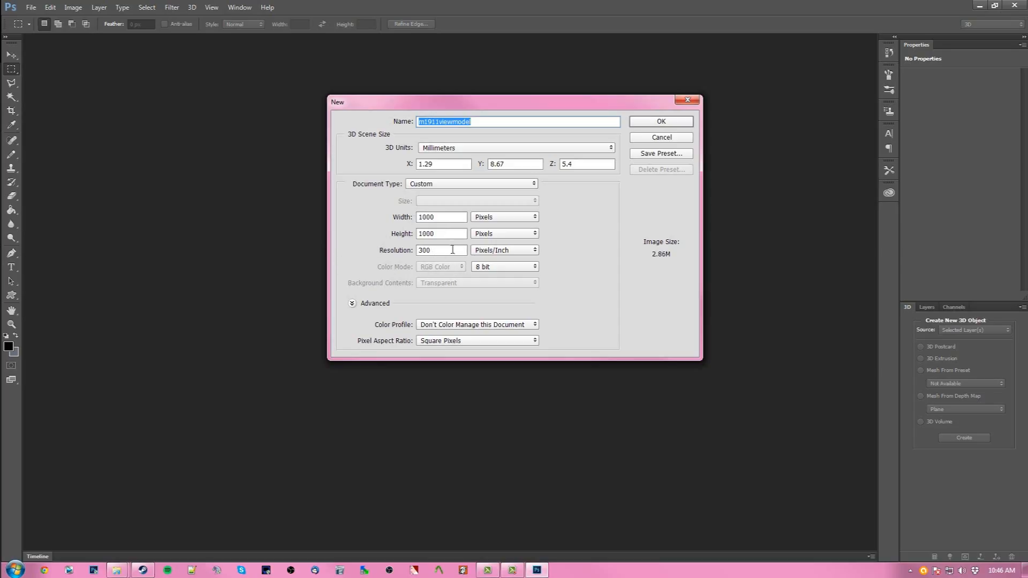
left_click(661, 122)
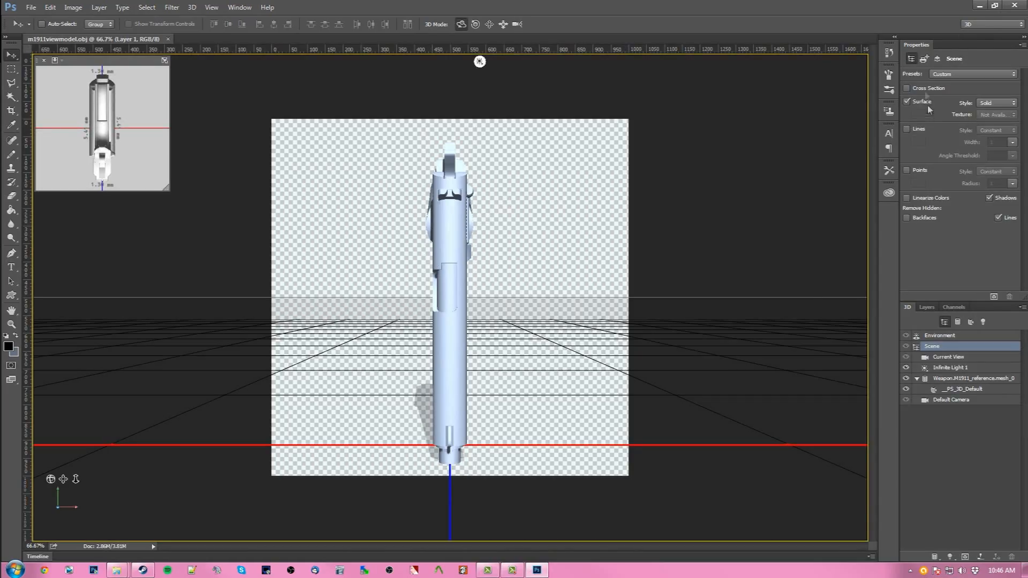
left_click(972, 28)
left_click(978, 43)
left_click(974, 26)
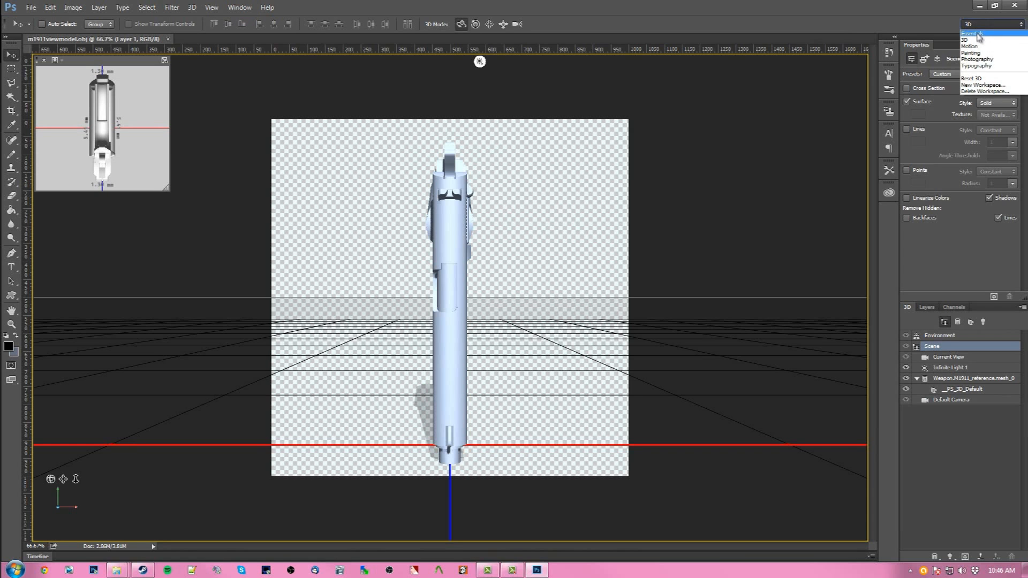
left_click(976, 42)
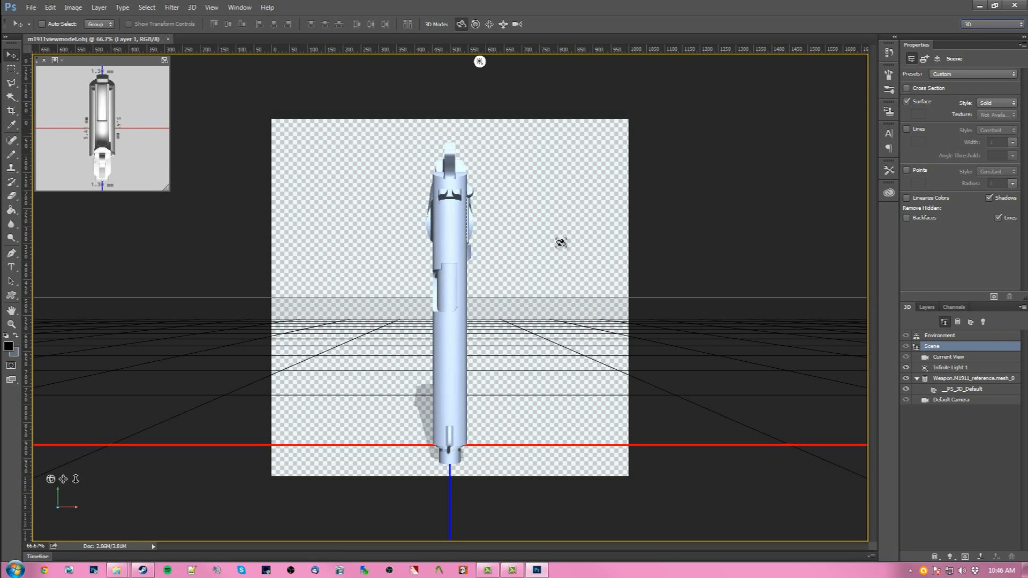
- Rotate the pistol mesh so it stands upright, showing its side profile in the 3D view
left_click(518, 230)
left_click_drag(518, 229, 466, 322)
left_click_drag(302, 312, 267, 311)
left_click(429, 289)
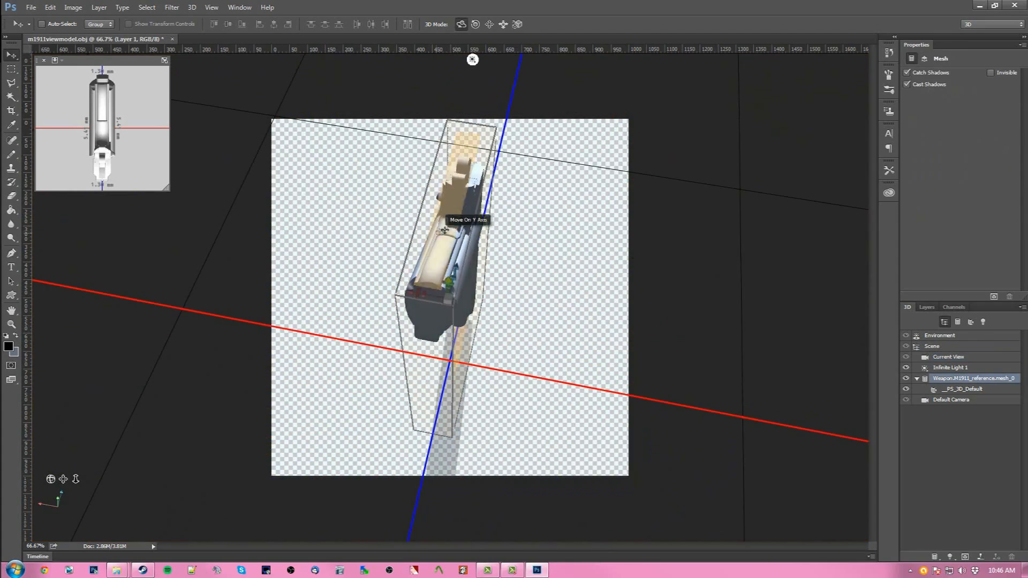
left_click_drag(407, 356, 378, 455)
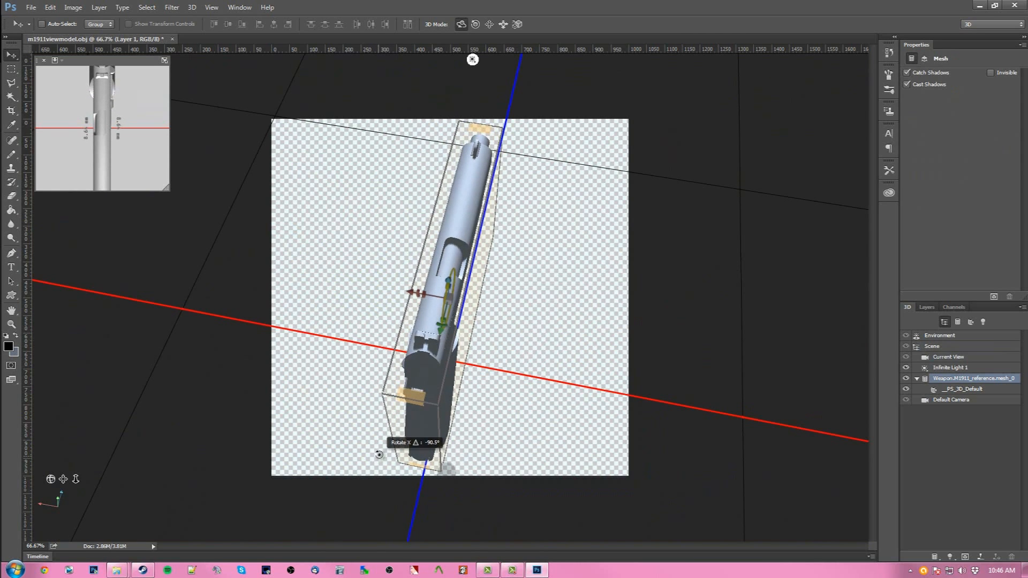
left_click_drag(548, 325, 493, 271)
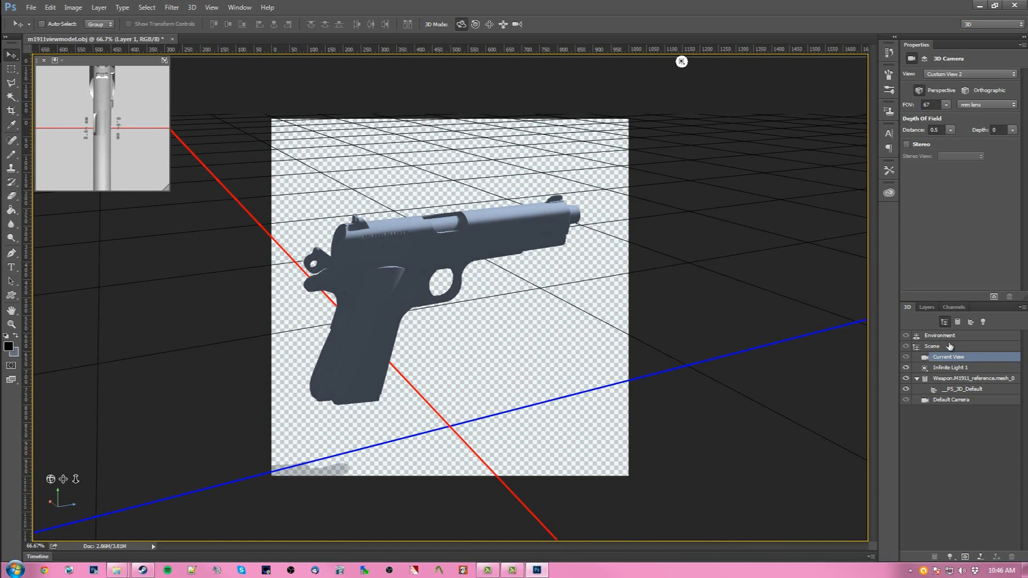
- Replace the default material's diffuse texture with the weapon_m1911_dm TGA from the Funkytown materials/models/weapons/1911 folder
left_click(927, 307)
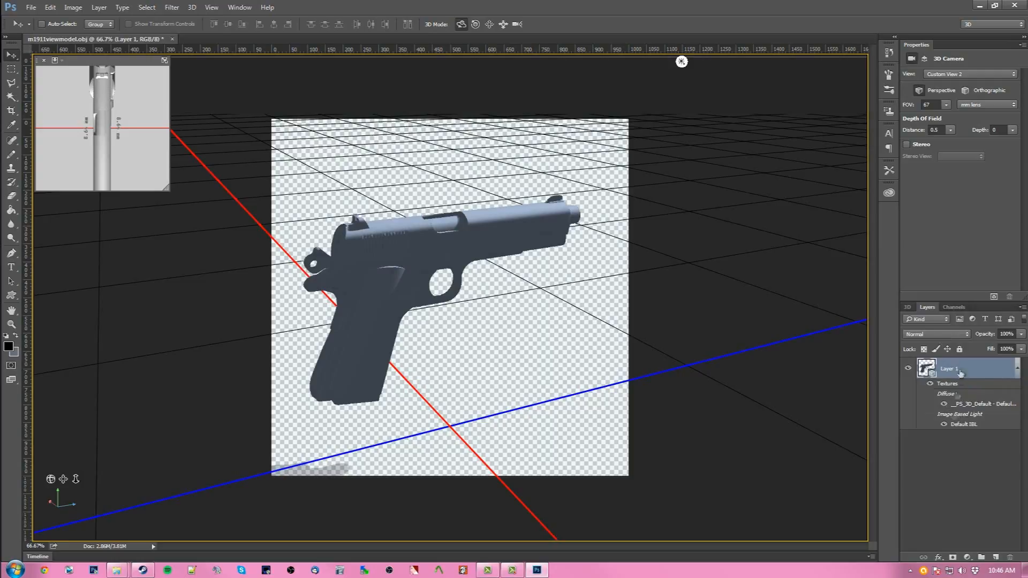
left_click(908, 307)
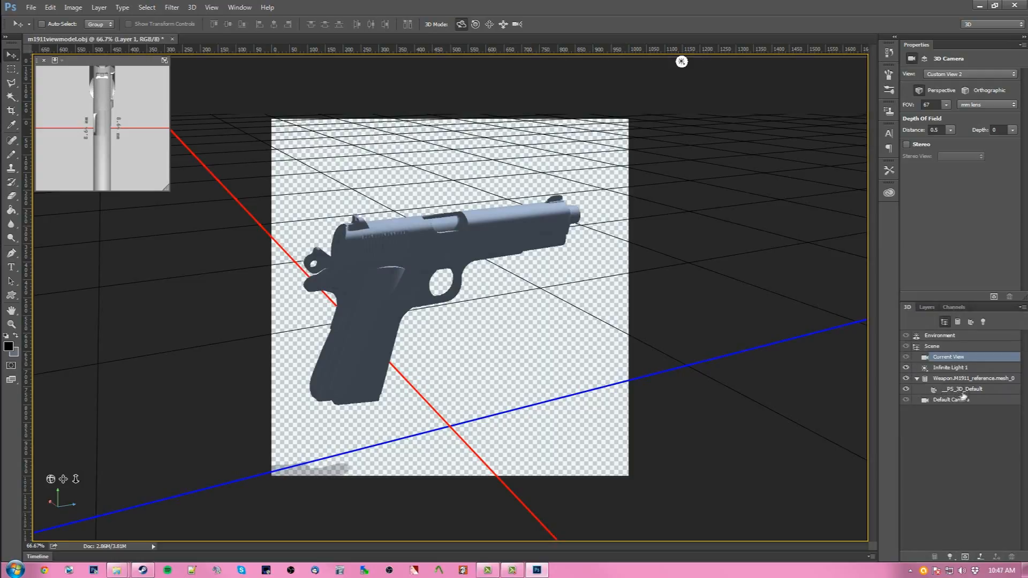
left_click(981, 391)
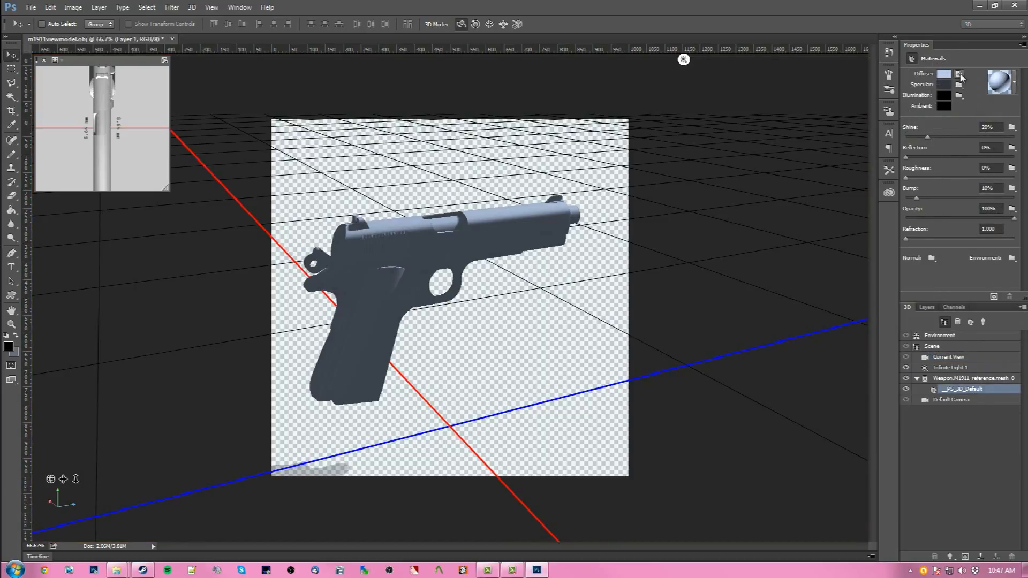
mouse_move(961, 78)
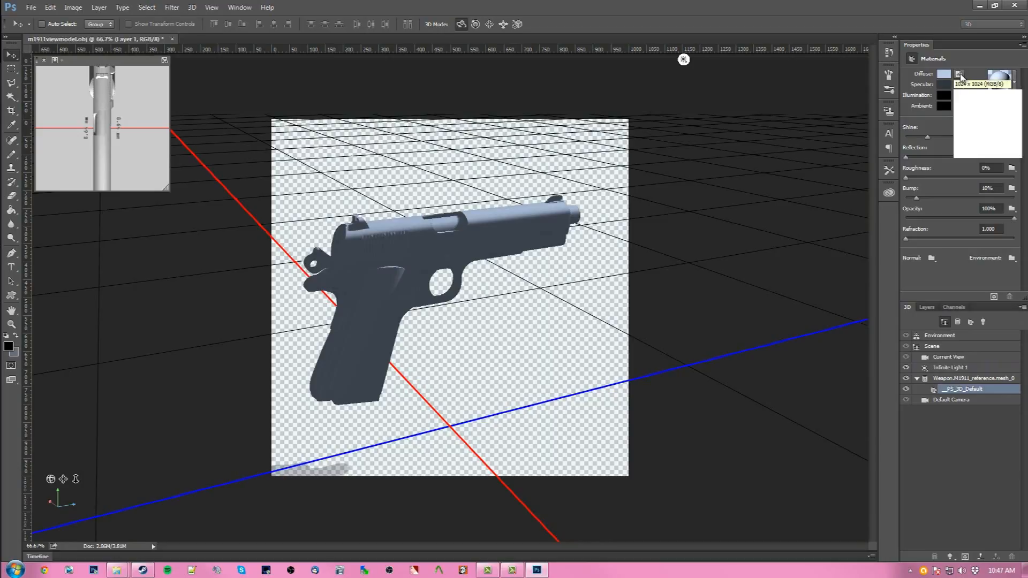
left_click(960, 76)
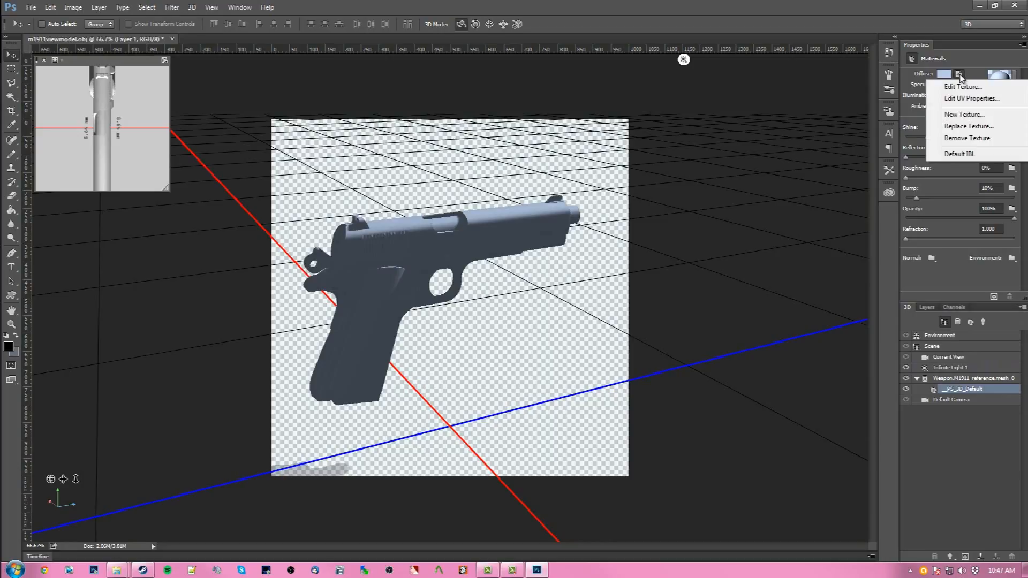
left_click(964, 127)
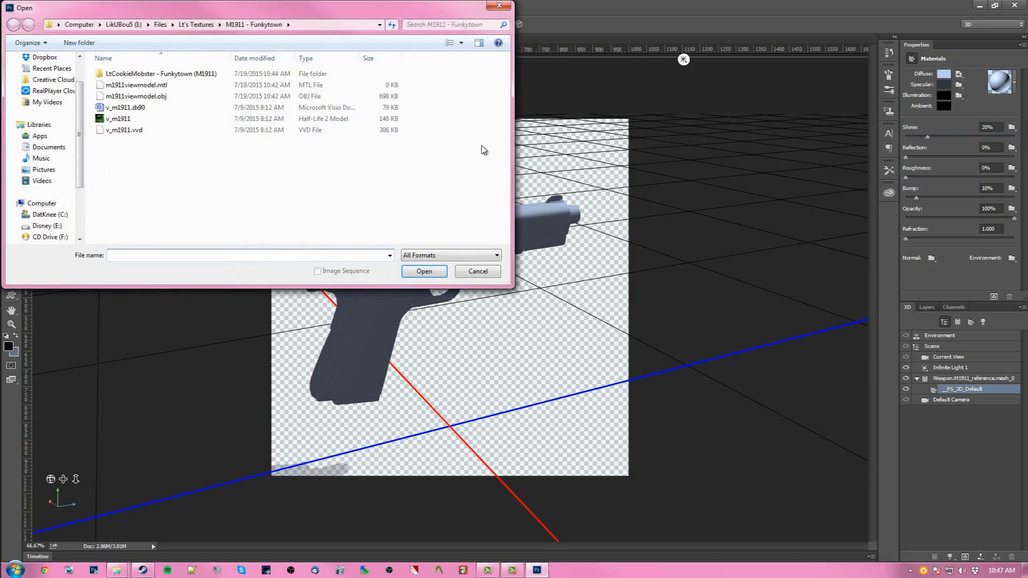
double_click(154, 75)
double_click(154, 75)
double_click(153, 75)
double_click(154, 75)
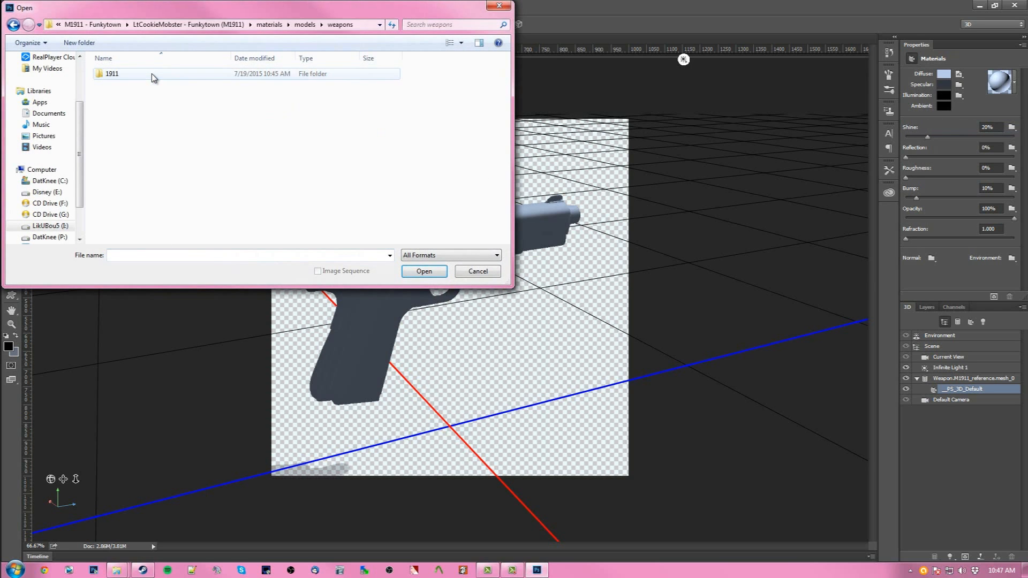
double_click(154, 75)
left_click(156, 75)
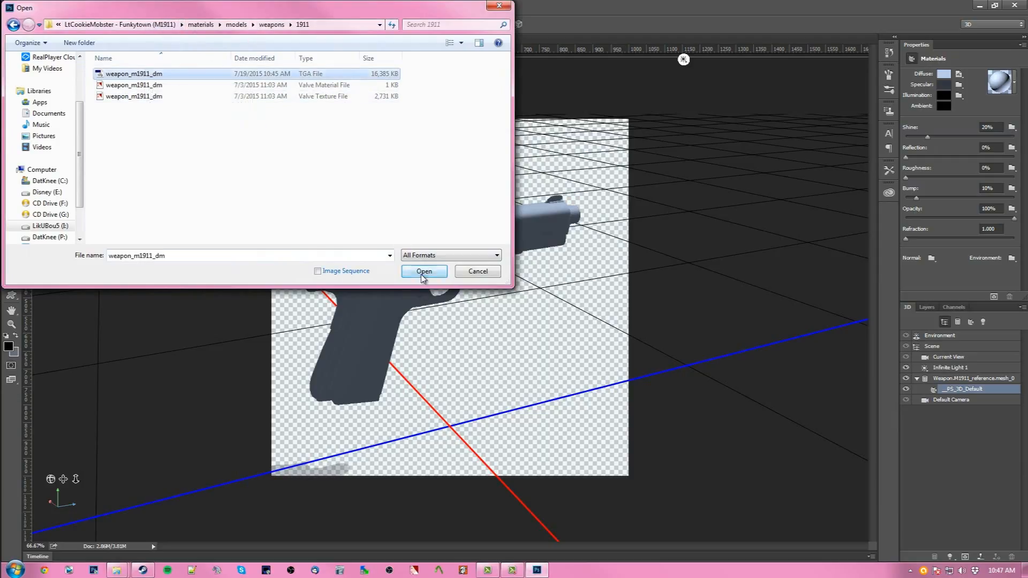
left_click(424, 272)
- Set the pistol material's Shine to 21%, Bump to 22% and Refraction to 1.226
left_click_drag(443, 339, 757, 283)
left_click(949, 391)
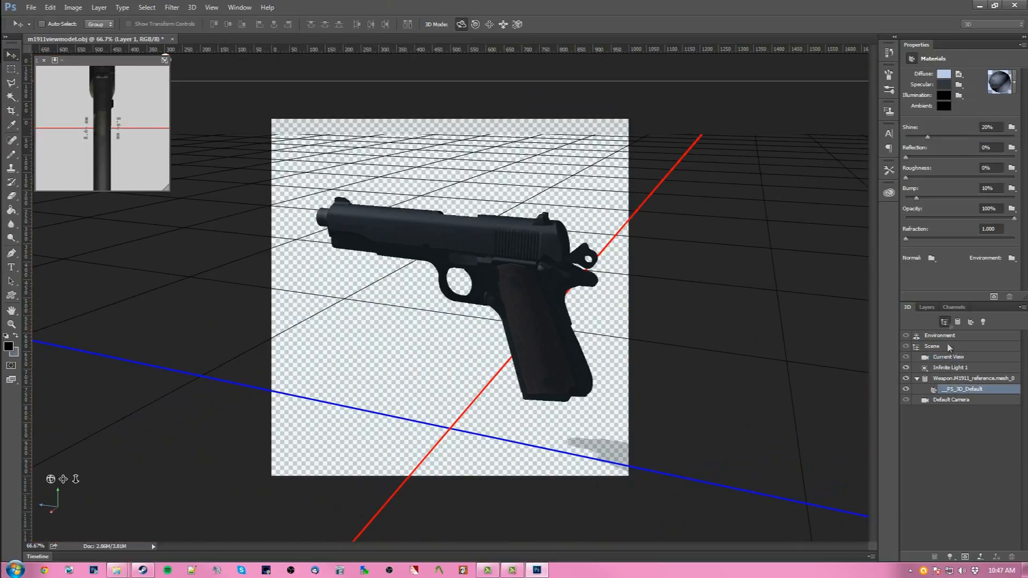
mouse_move(934, 137)
left_mouse_down()
mouse_move(949, 140)
mouse_move(909, 141)
mouse_move(939, 139)
mouse_move(928, 139)
left_mouse_up()
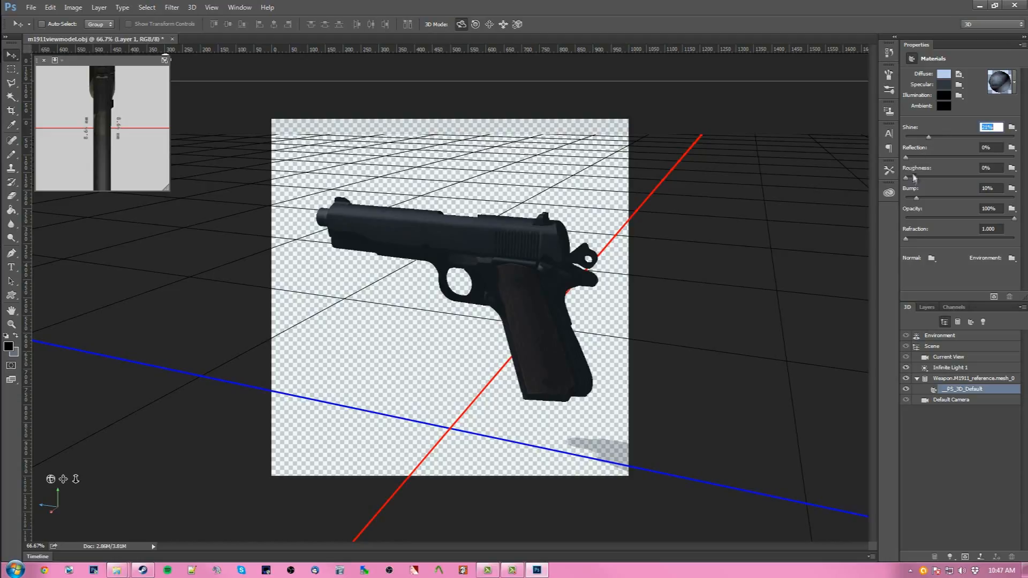
mouse_move(918, 200)
left_mouse_down()
mouse_move(953, 199)
mouse_move(932, 198)
left_mouse_up()
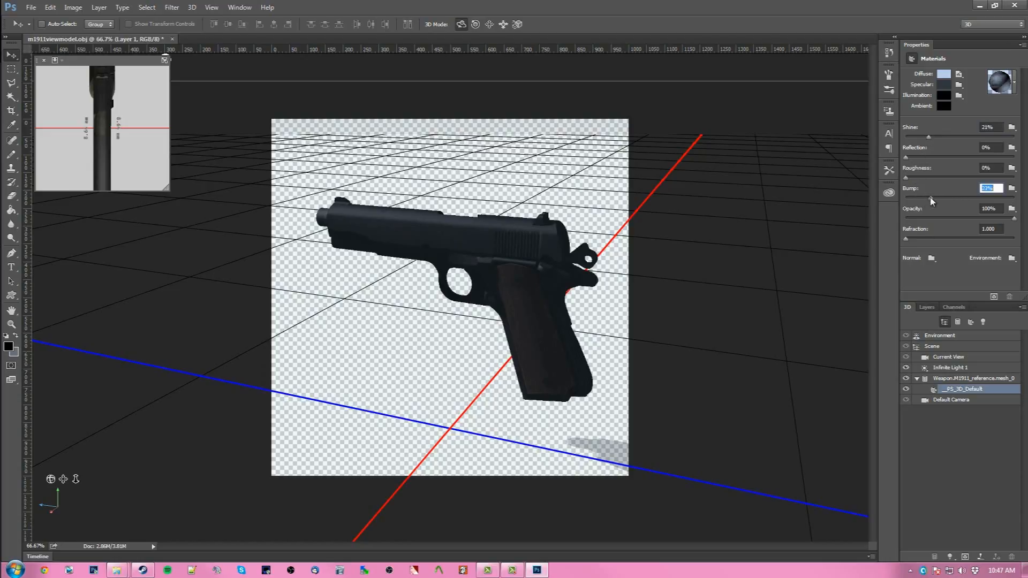
mouse_move(907, 241)
left_mouse_down()
mouse_move(962, 238)
mouse_move(918, 240)
left_mouse_up()
mouse_move(383, 436)
left_mouse_down()
mouse_move(634, 426)
mouse_move(354, 432)
mouse_move(402, 428)
left_mouse_up()
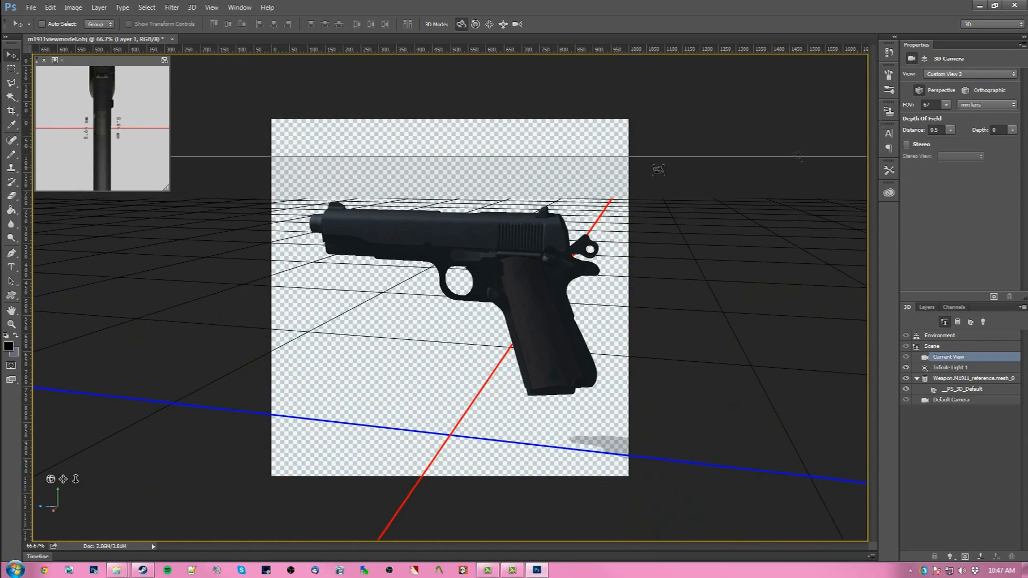
left_click(964, 389)
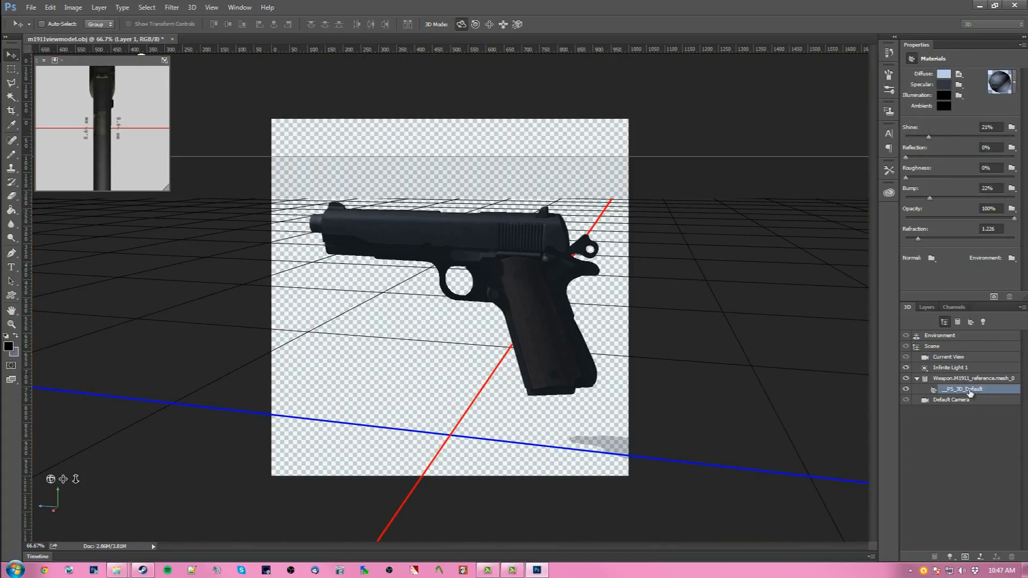
- Open the diffuse texture for editing as the weapon_m1911_dm.psb document
left_click(959, 74)
left_click(958, 87)
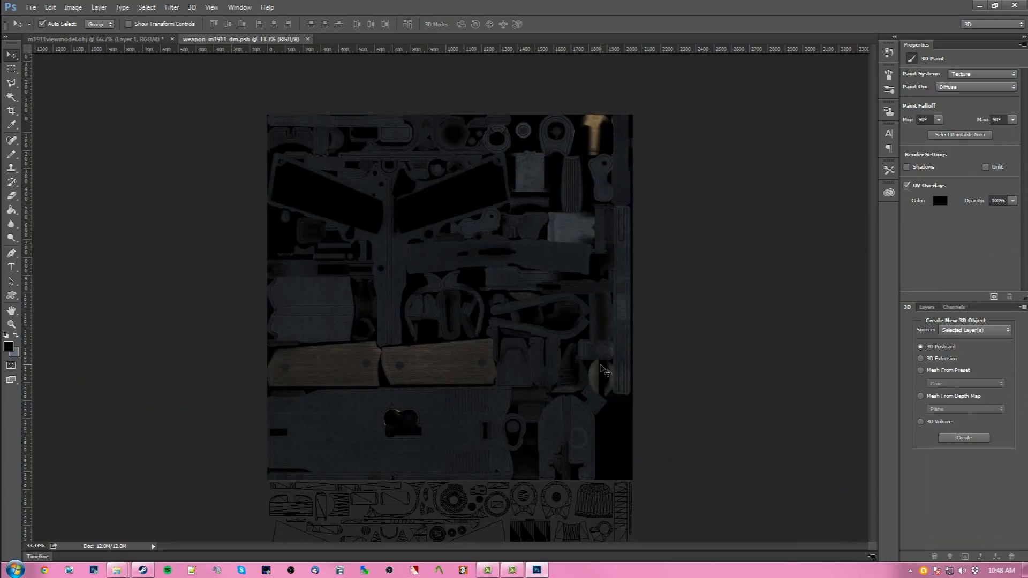
key("ctrl+minus")
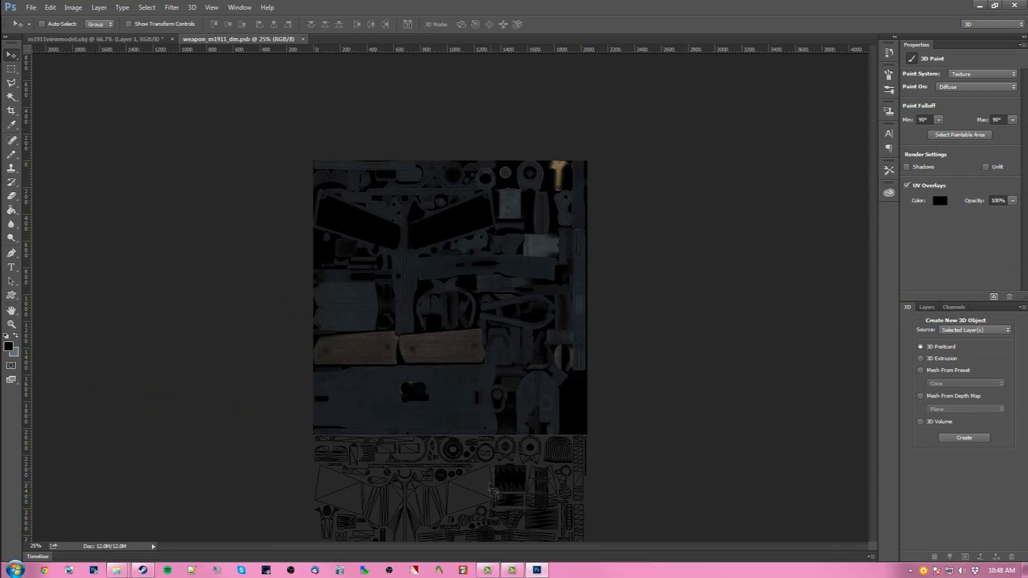
key("ctrl+plus")
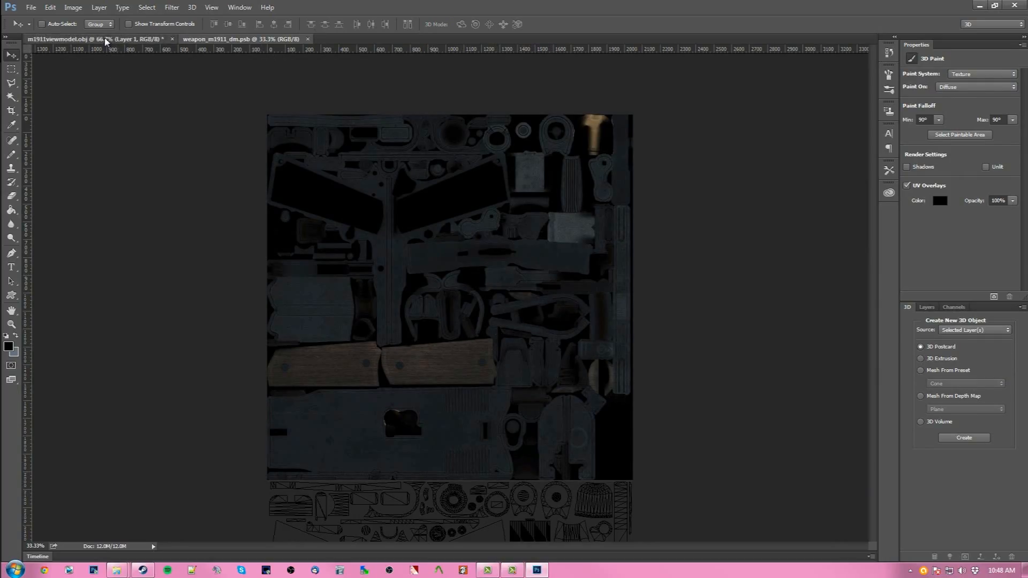
left_click(80, 39)
left_click(242, 38)
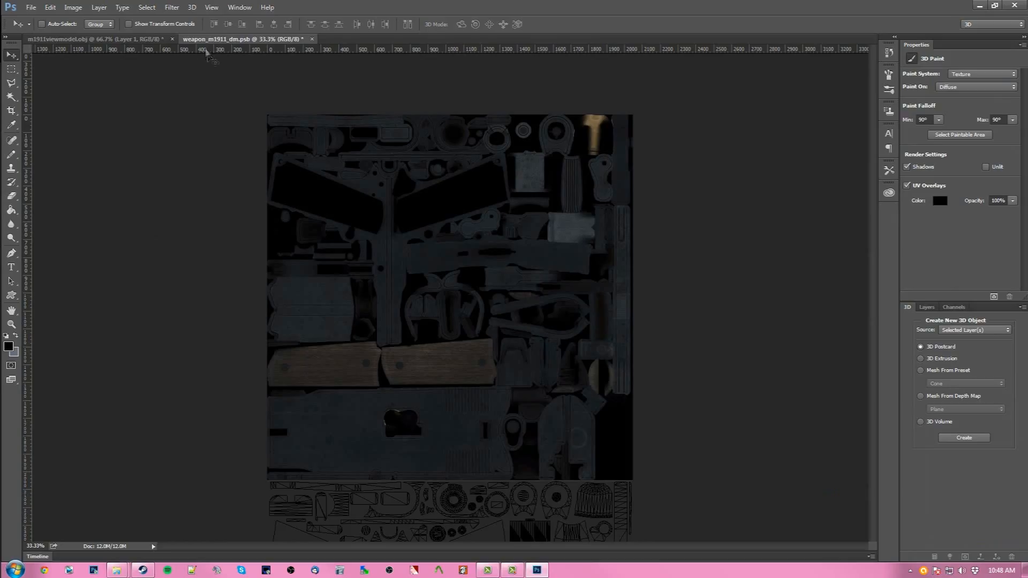
- Arrange the texture and 3D model documents side by side in a 2-up vertical layout
left_click(239, 7)
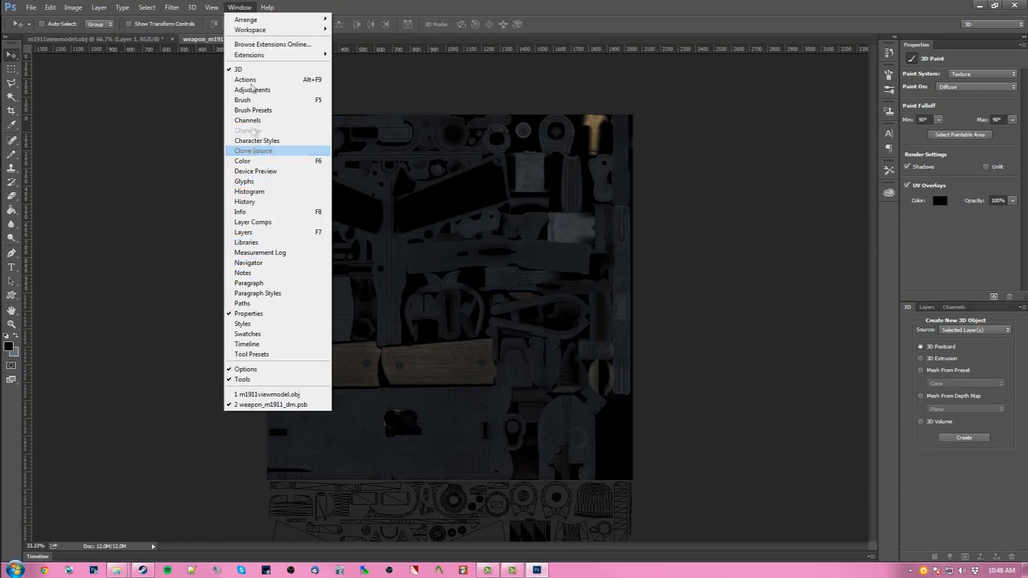
mouse_move(247, 20)
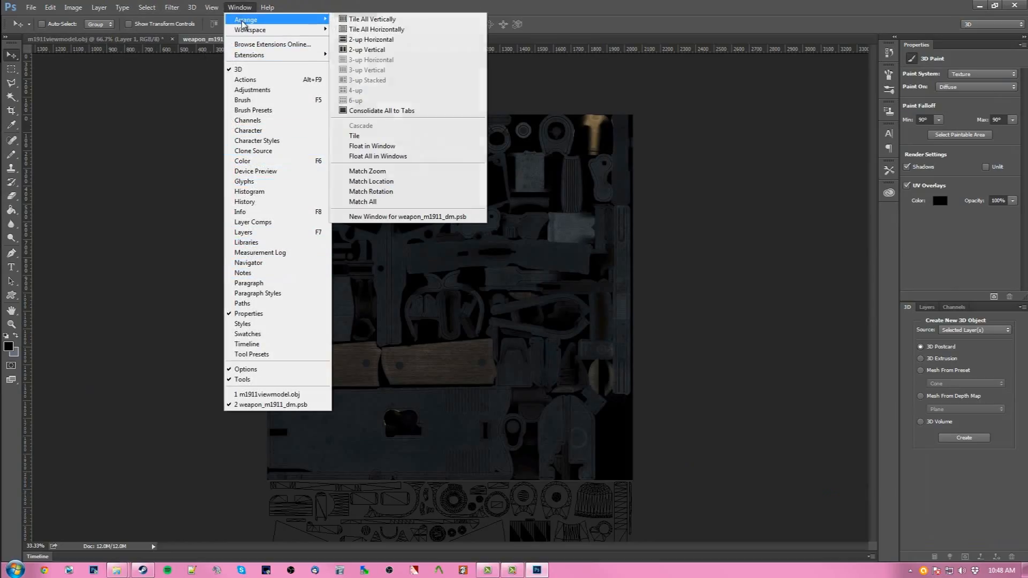
left_click(387, 50)
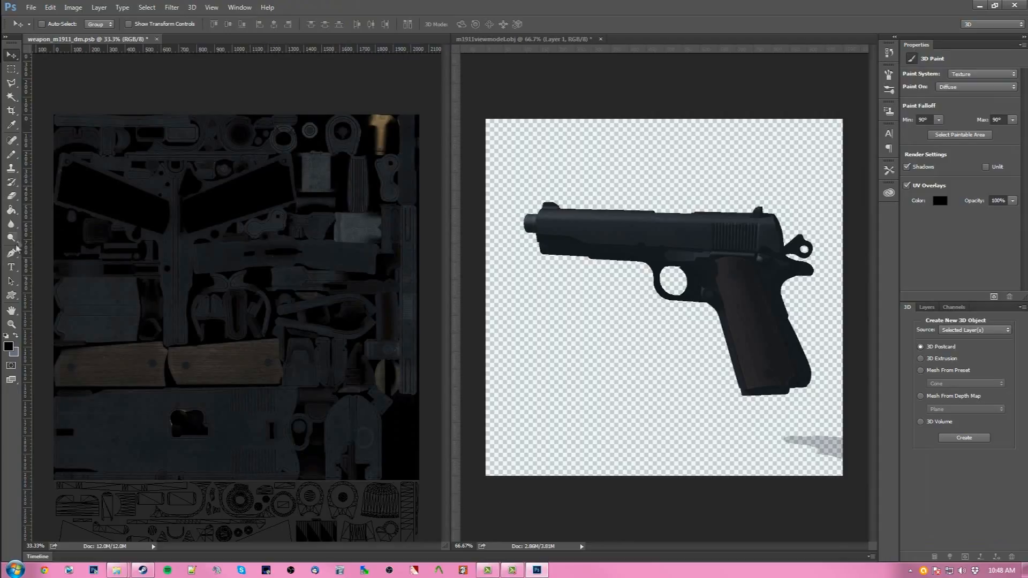
- Try a pencil stroke on the texture's grip area and undo it
left_click(10, 155)
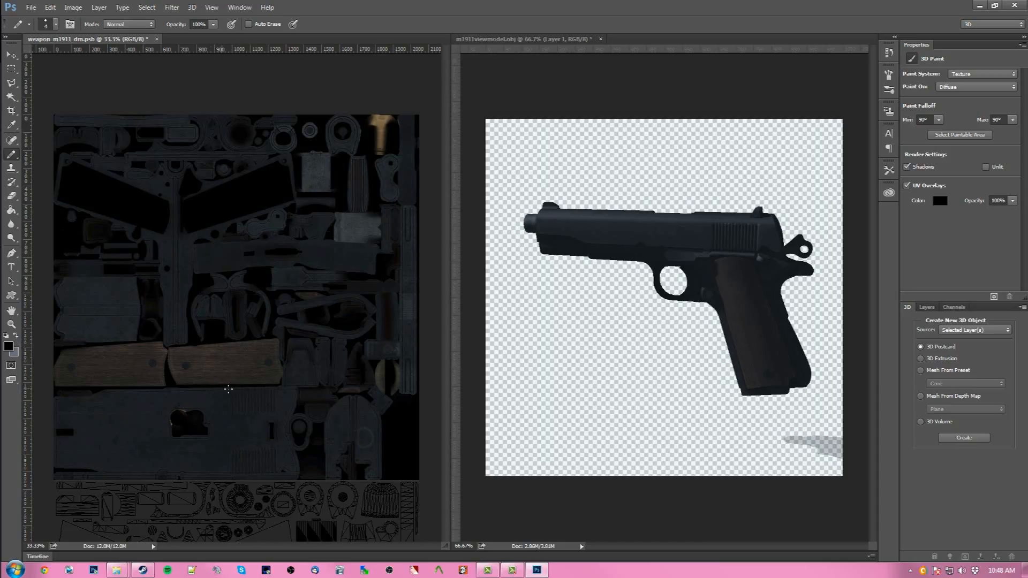
left_click_drag(84, 350, 107, 364)
key("ctrl+z")
left_click(535, 75)
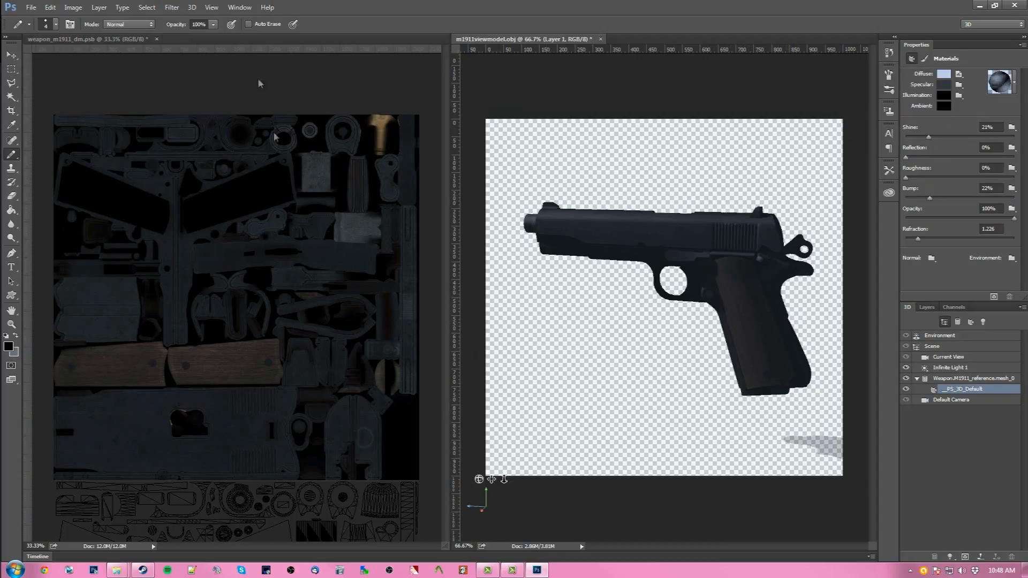
left_click(234, 66)
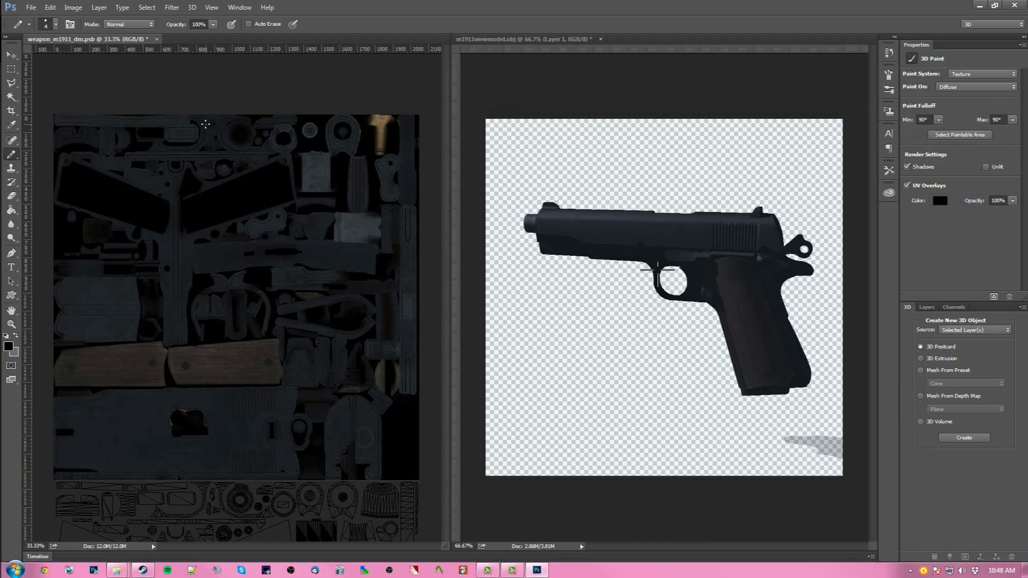
- Pick orange #de9812 as the foreground color
left_click(16, 338)
left_click(17, 340)
left_click(9, 347)
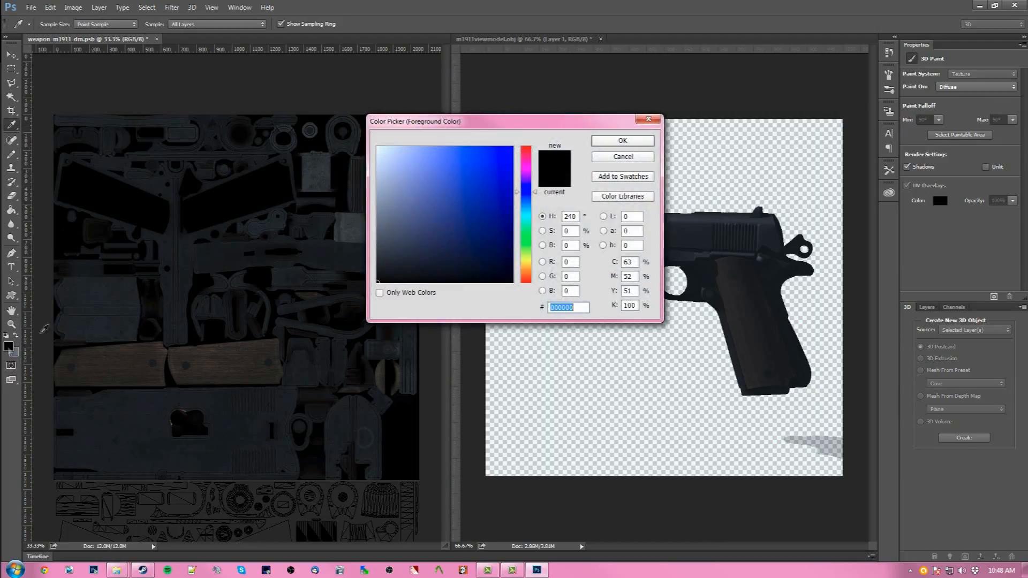
left_click_drag(526, 195, 526, 270)
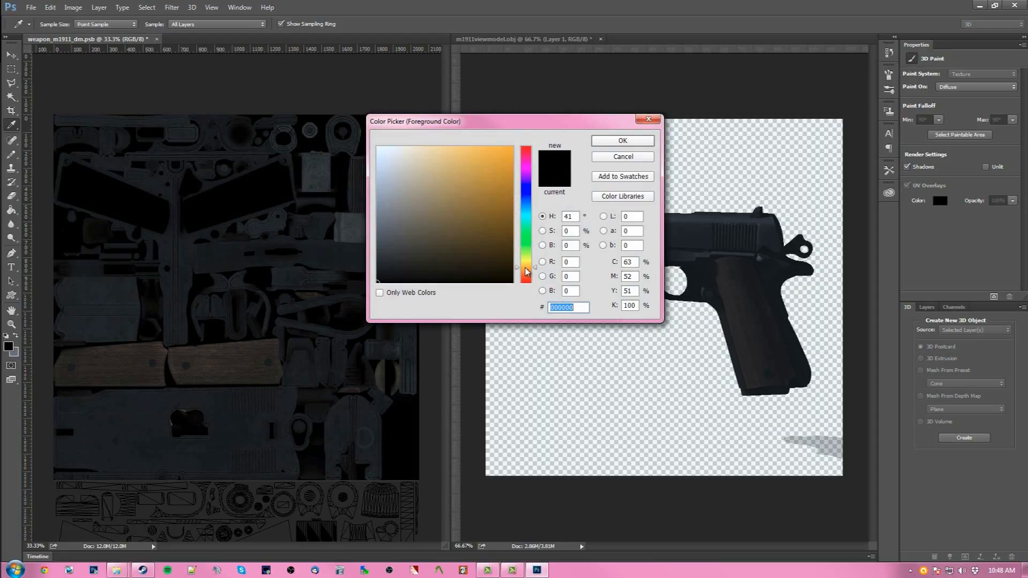
left_click(494, 183)
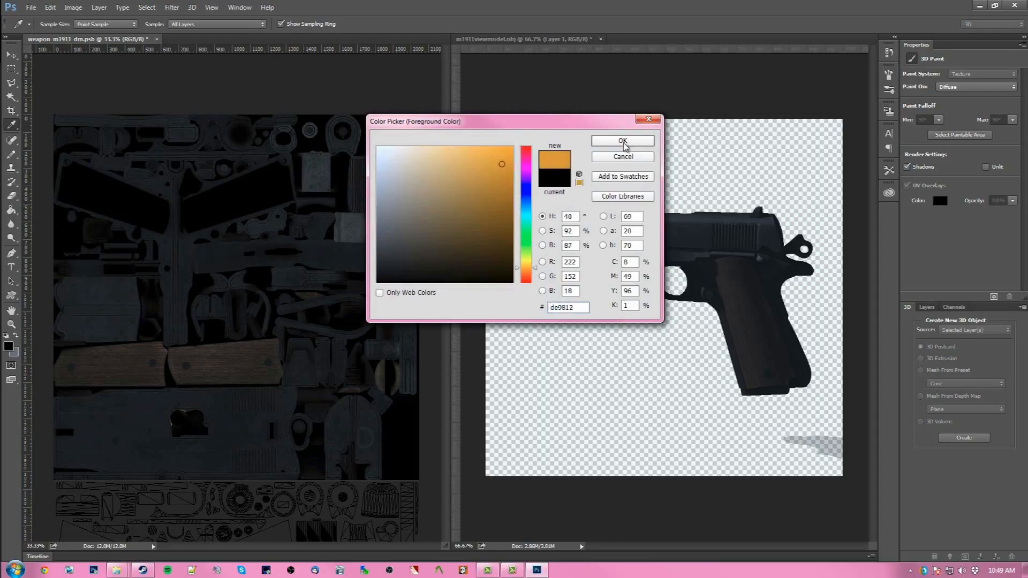
left_click(621, 141)
- Swap the orange to the background color and pick a purple foreground color
left_click(18, 336)
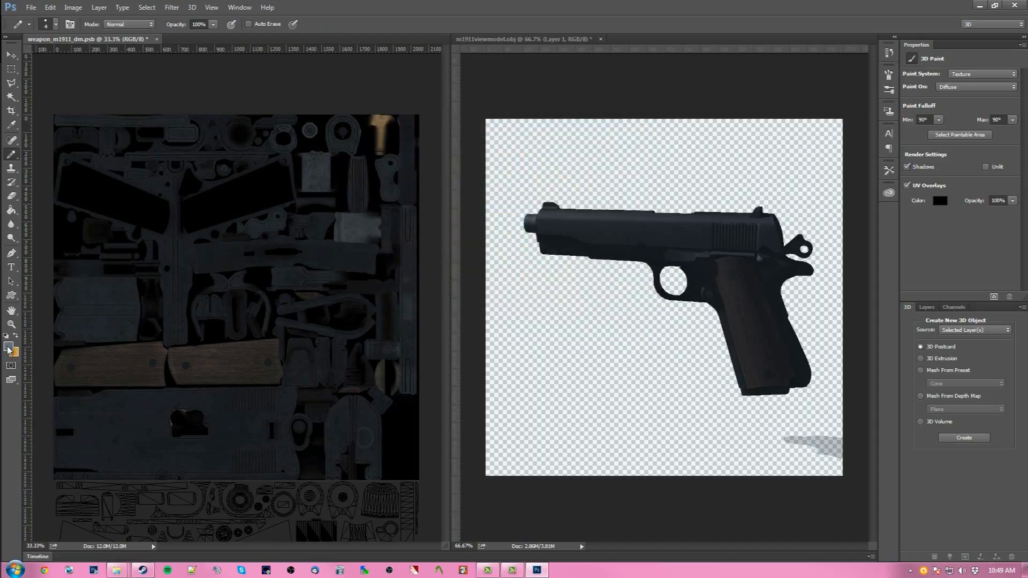
left_click(9, 347)
left_click_drag(524, 193, 524, 172)
left_click(500, 179)
left_click(650, 141)
- Select the left grip panel on the texture with the Polygonal Lasso tool
key("b")
left_click(12, 83)
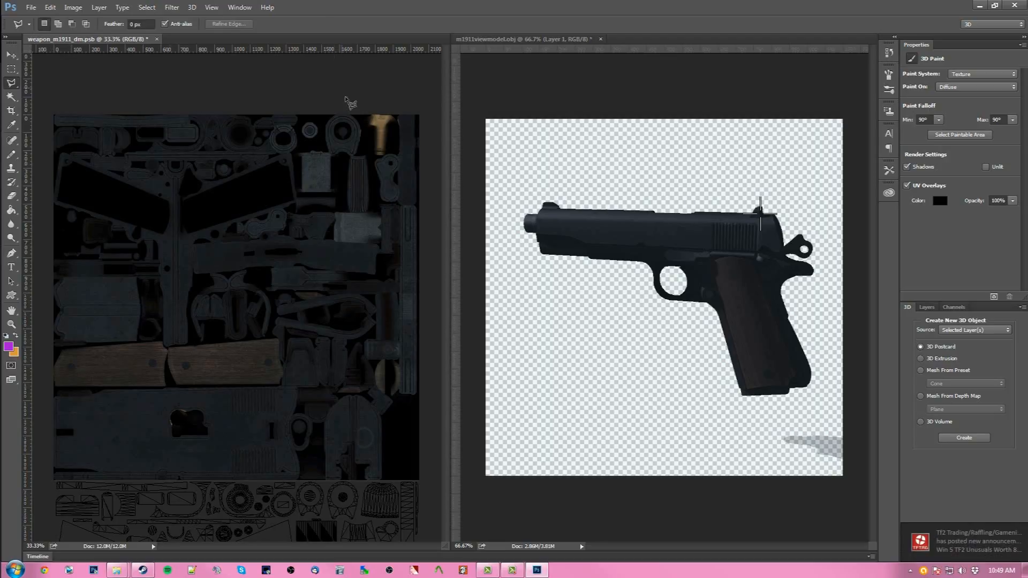
key("ctrl+plus")
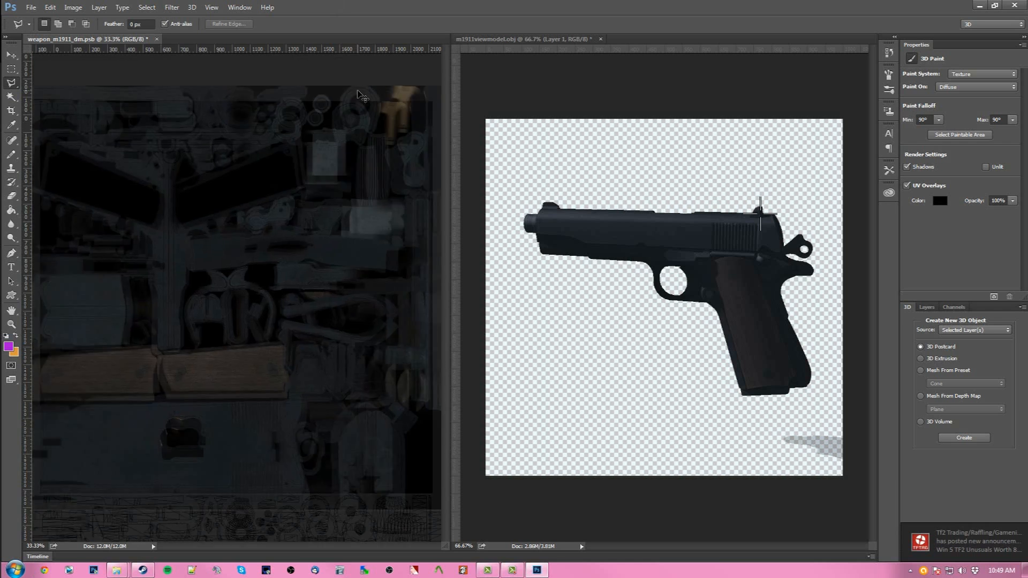
left_click_drag(287, 546, 253, 547)
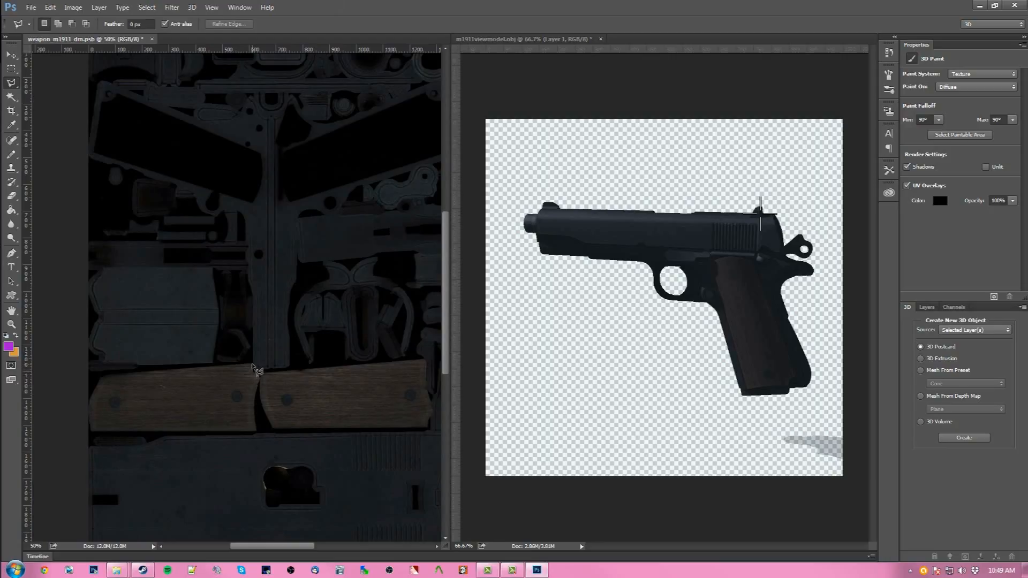
left_click(253, 365)
left_click(101, 377)
left_click(92, 399)
left_click(91, 430)
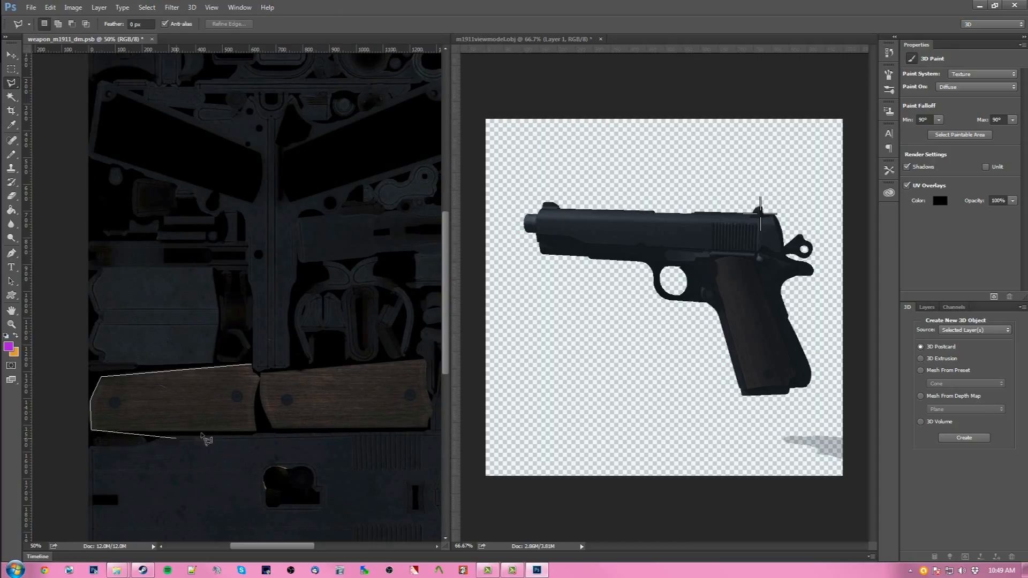
left_click(256, 430)
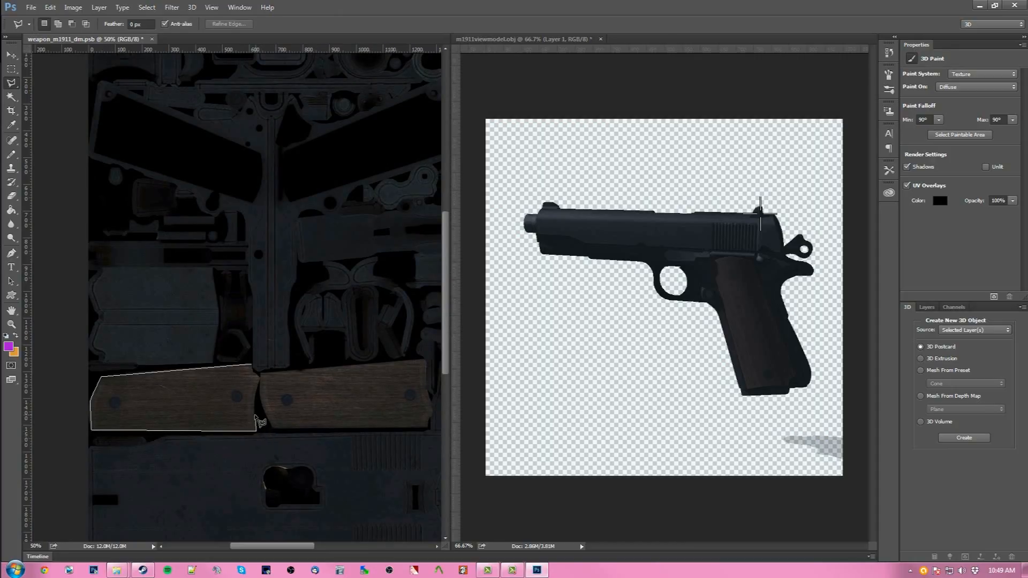
left_click(254, 406)
left_click(256, 371)
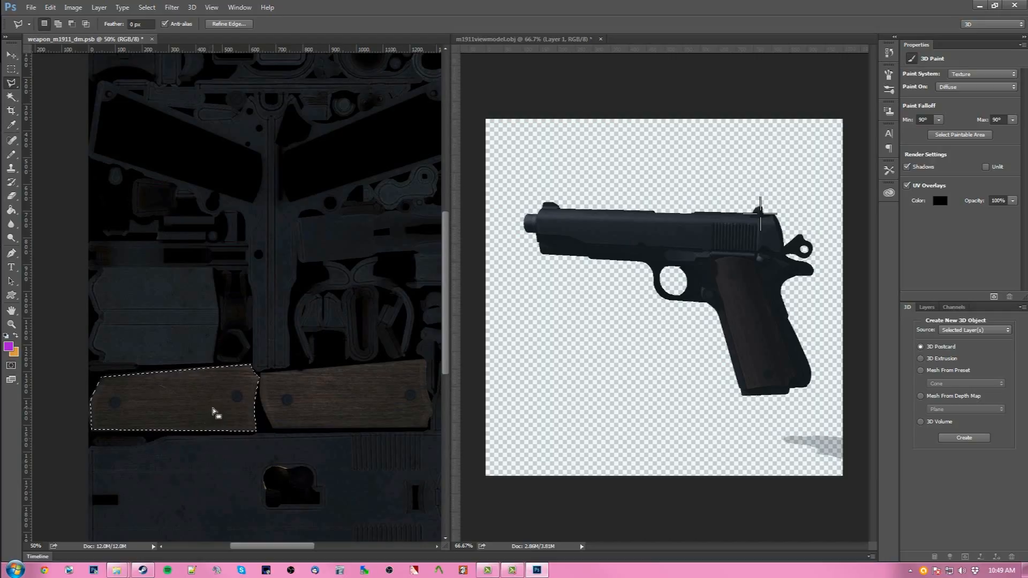
- Add the right grip panel on the texture to the selection
left_click(58, 23)
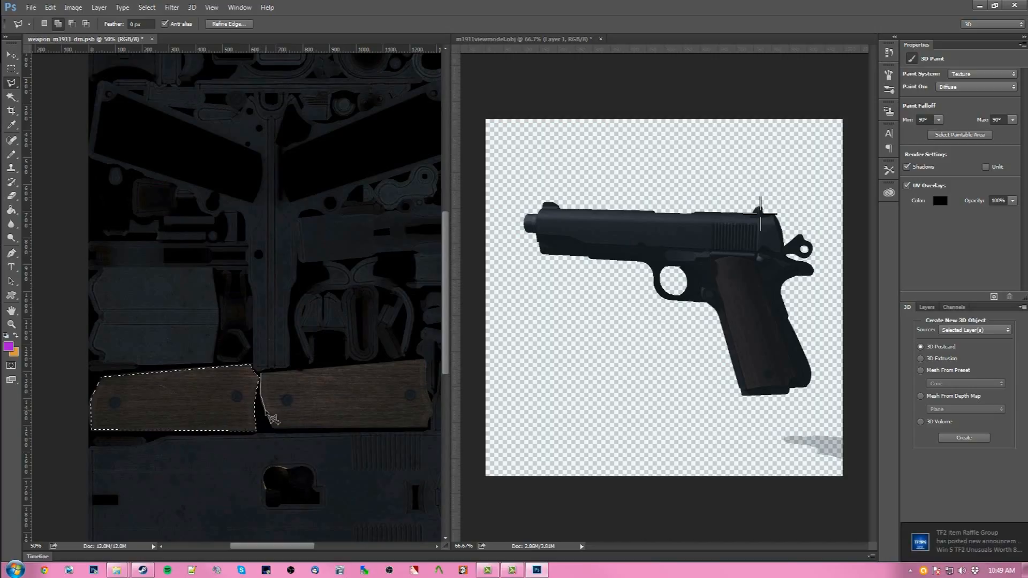
left_click(273, 429)
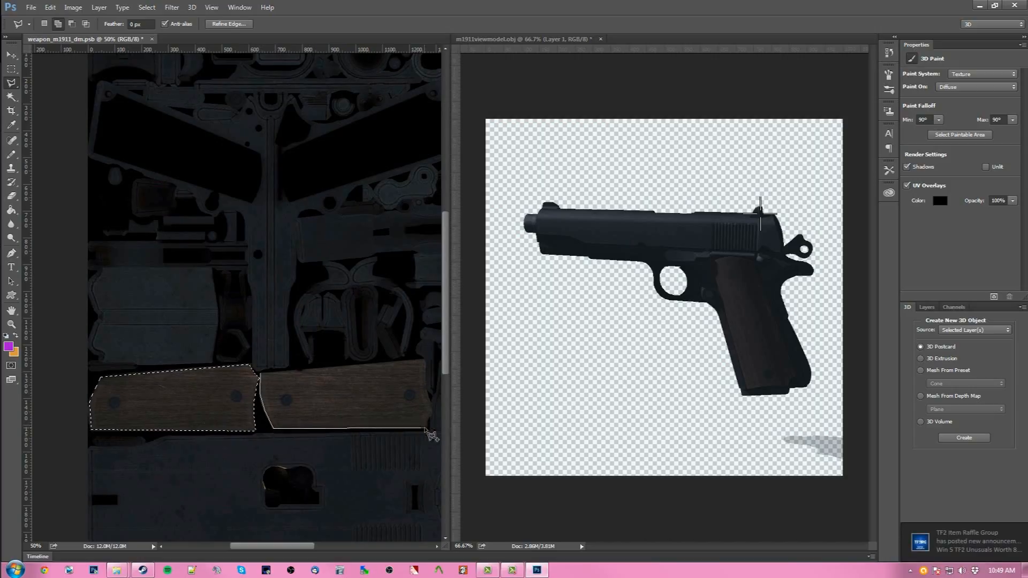
left_click(428, 429)
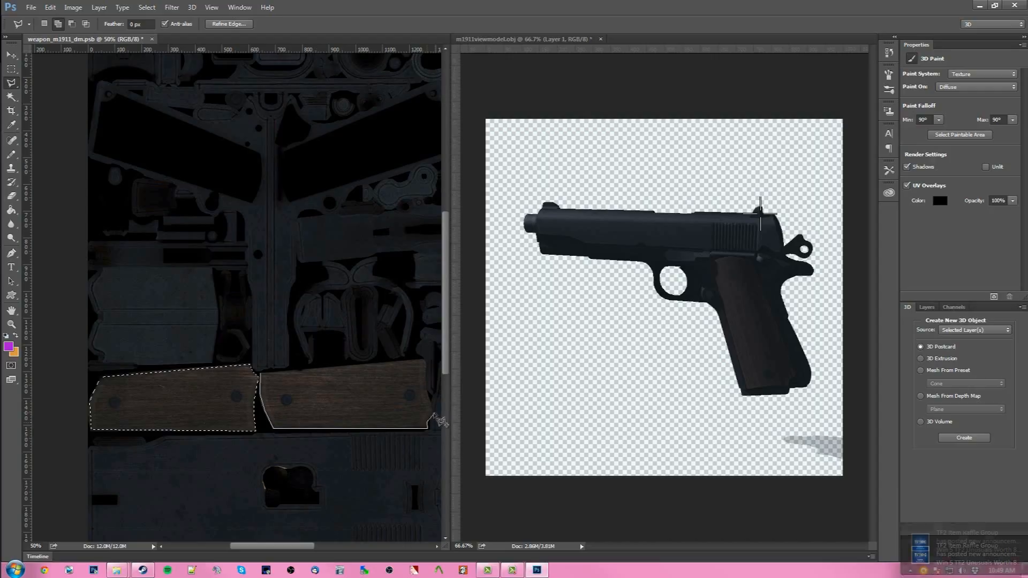
left_click(433, 410)
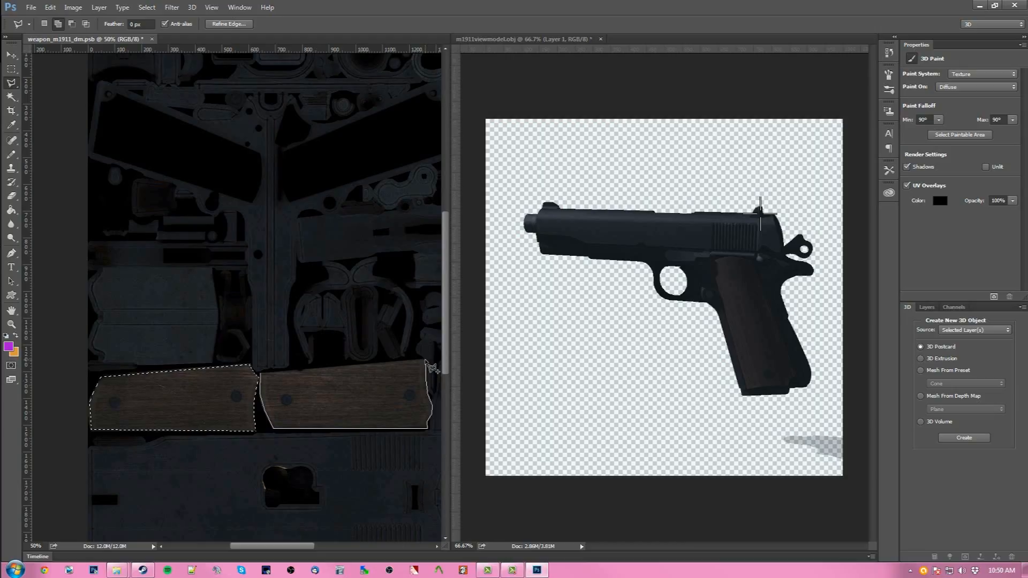
left_click(426, 361)
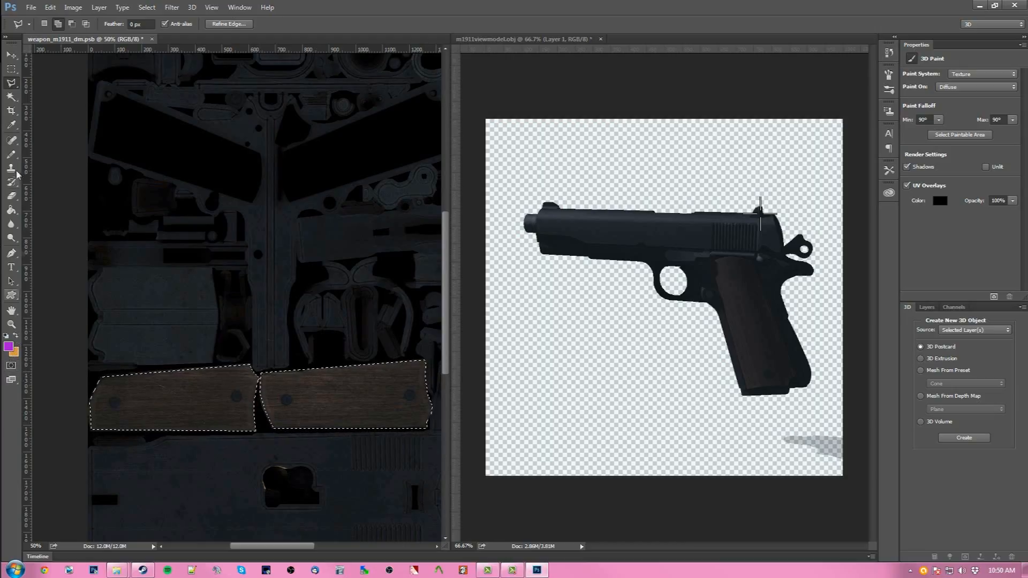
- Fill the grip selection with purple on the background layer and delete that Paint Bucket state from the history
left_click(12, 212)
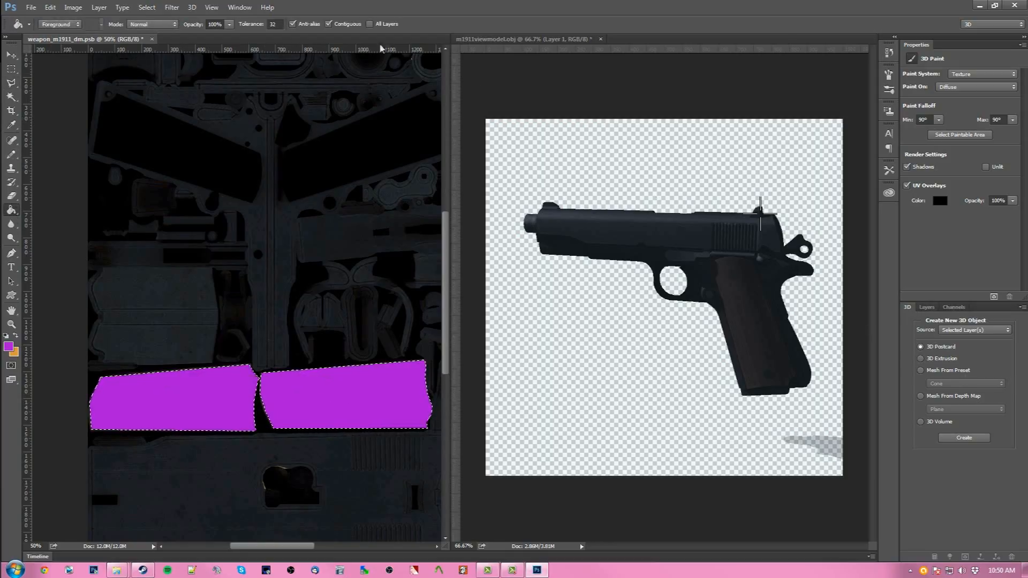
left_click(927, 307)
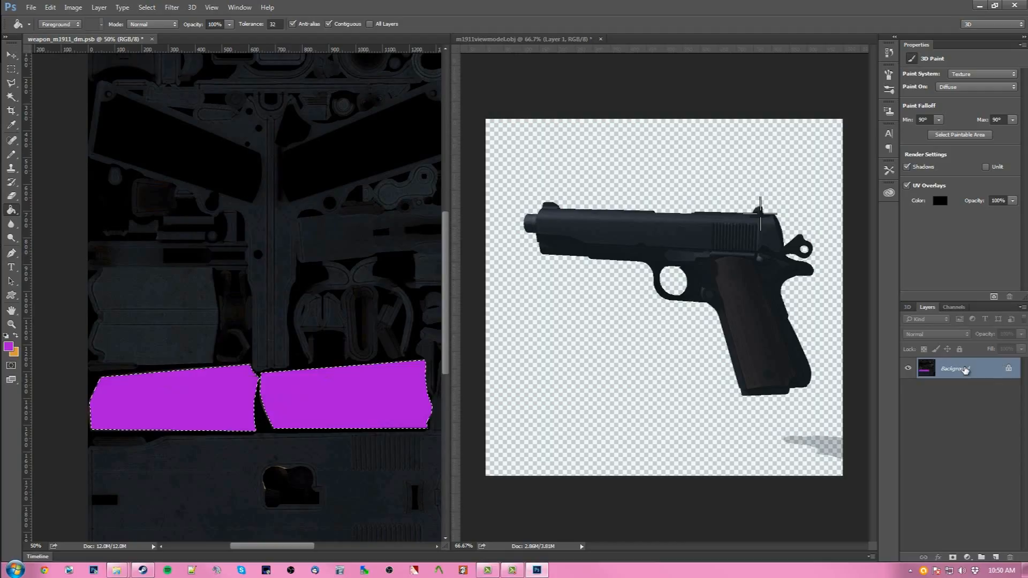
right_click(966, 369)
left_click(601, 466)
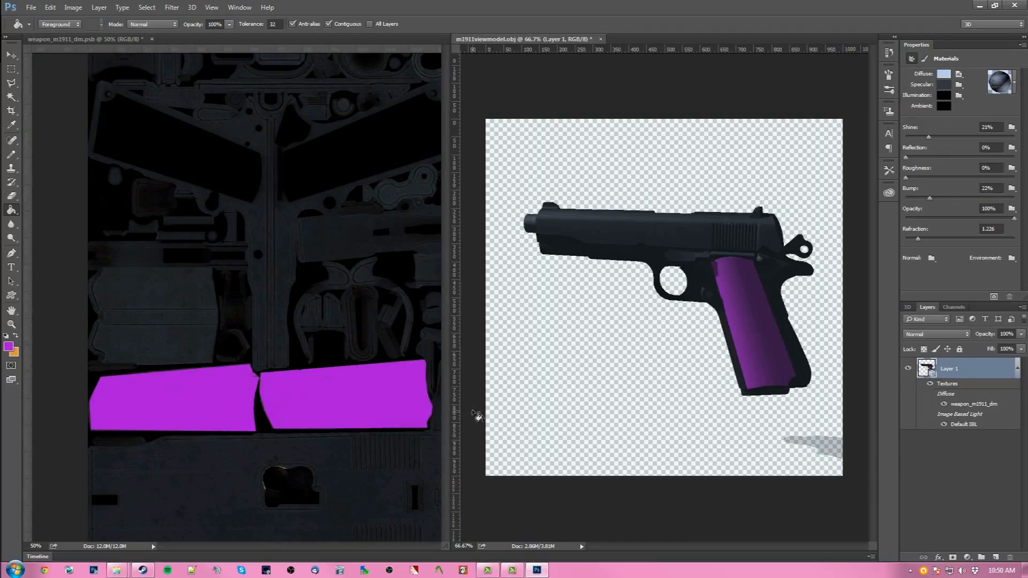
left_click(66, 345)
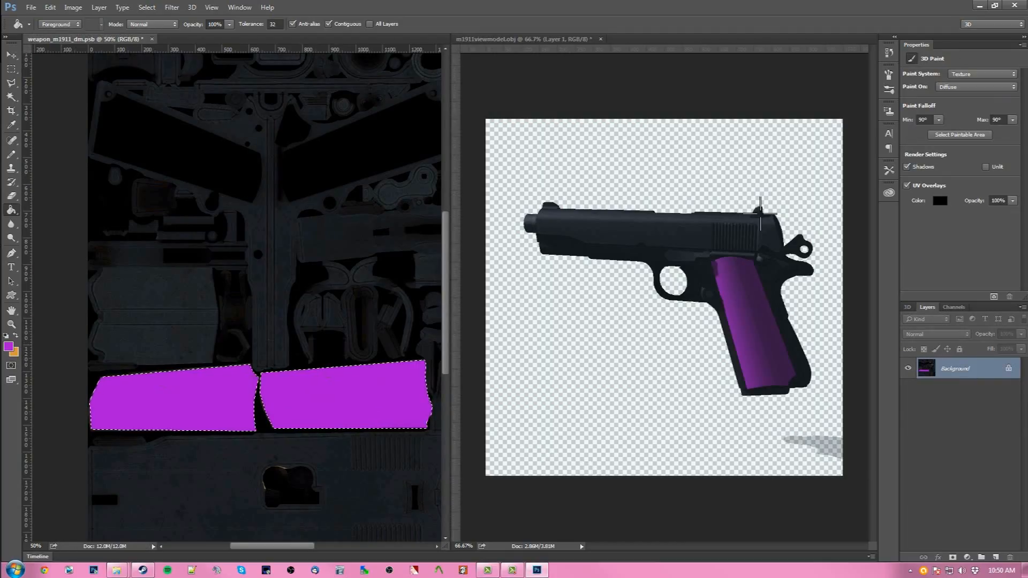
left_click(890, 52)
right_click(815, 88)
left_click(839, 107)
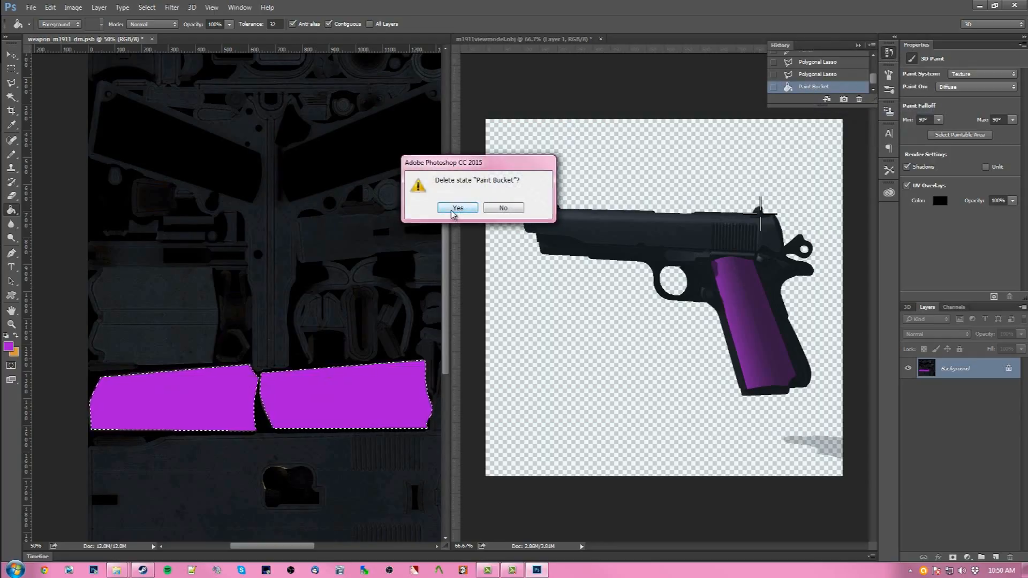
left_click(457, 208)
- Create a new layer and fill the grip selection with purple on it
left_click(995, 558)
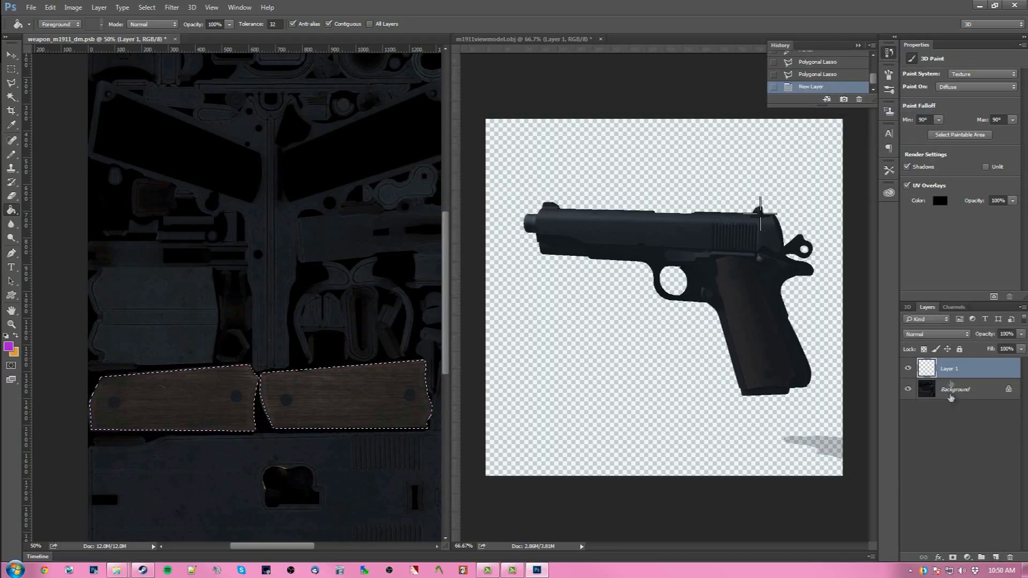
left_click(226, 398)
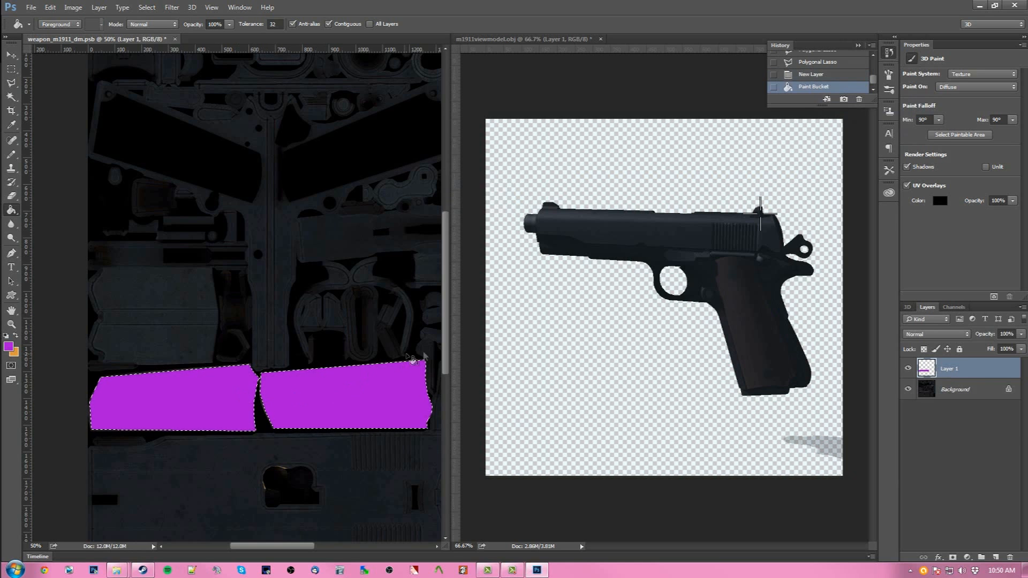
- Lower the new layer's opacity to 53% in its blending options
right_click(949, 371)
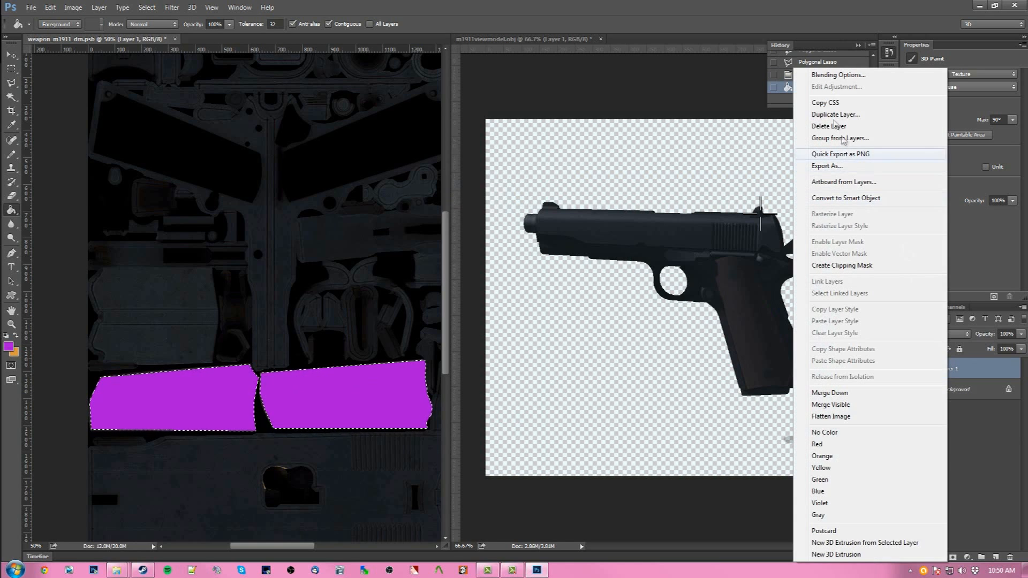
left_click(900, 69)
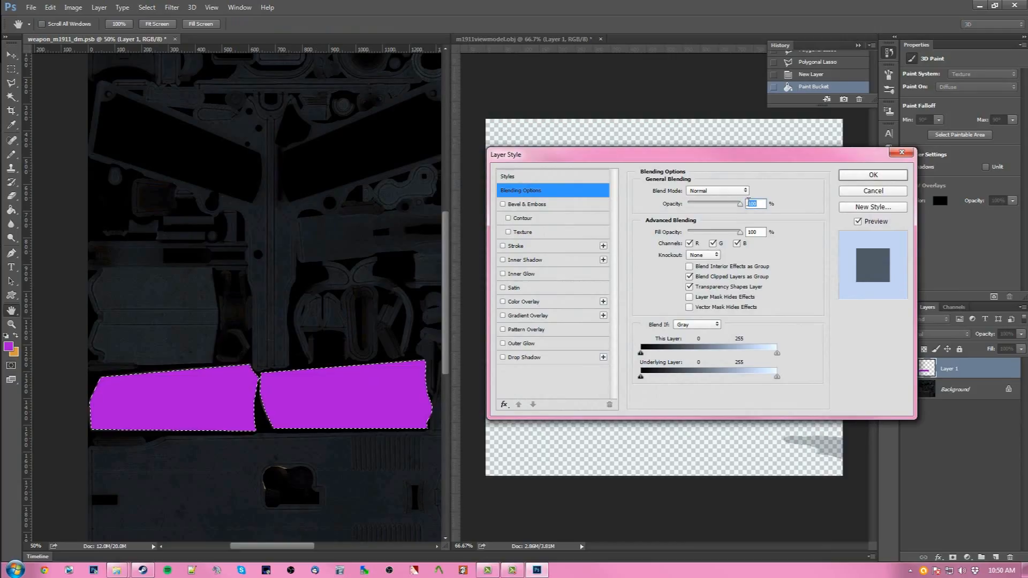
left_click_drag(743, 205, 738, 205)
left_click_drag(721, 209, 718, 208)
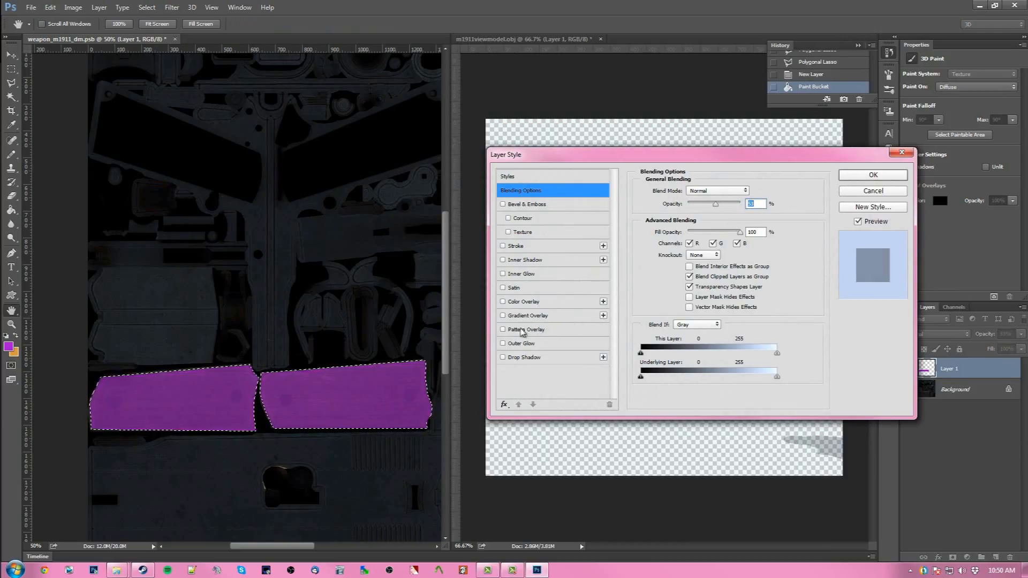
- Add a diagonal stripe Pattern Overlay with reduced opacity to the layer and apply the layer style
left_click(546, 331)
left_click(695, 236)
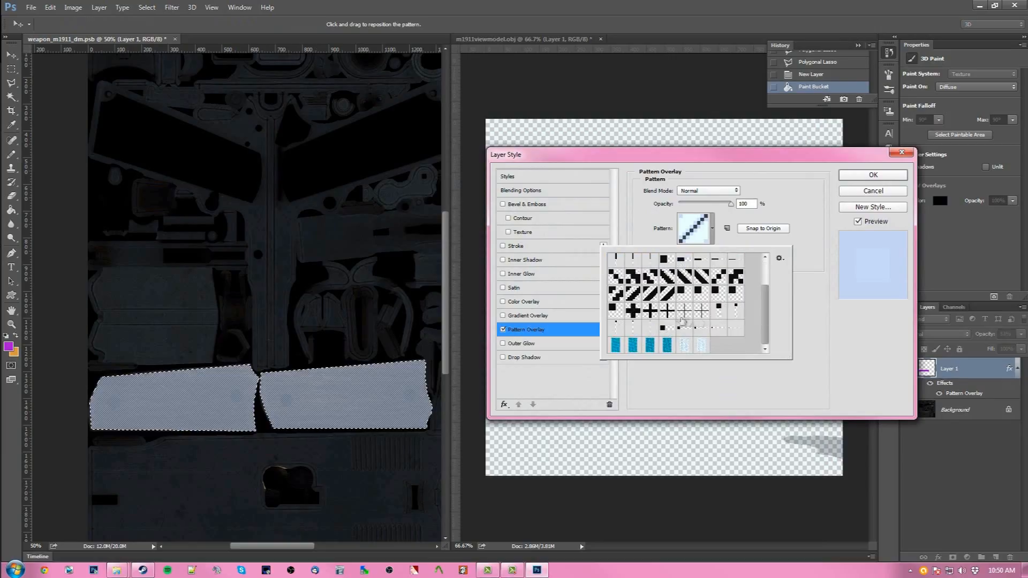
left_click(670, 310)
left_click(668, 294)
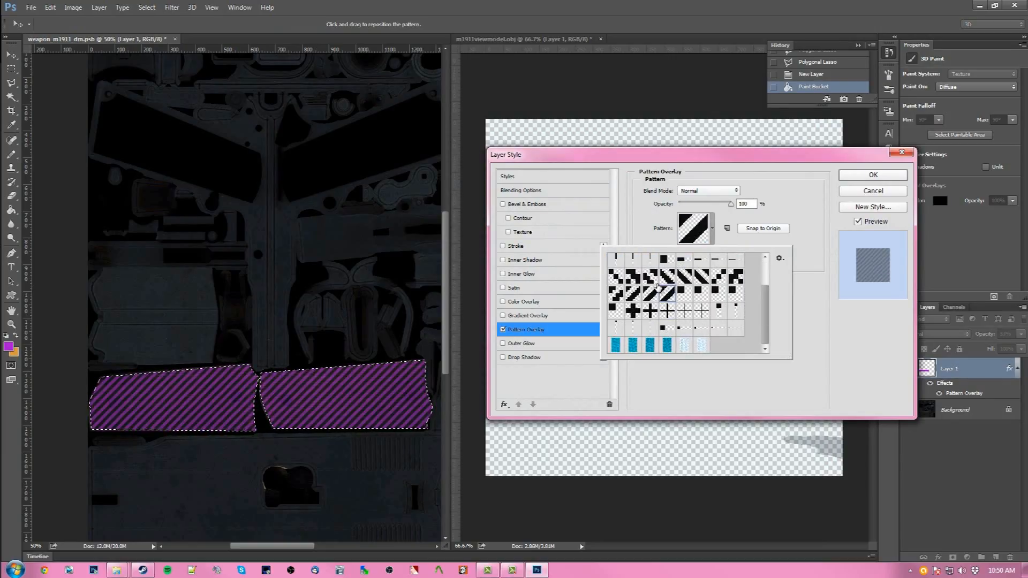
left_click(715, 235)
left_click_drag(734, 208, 695, 205)
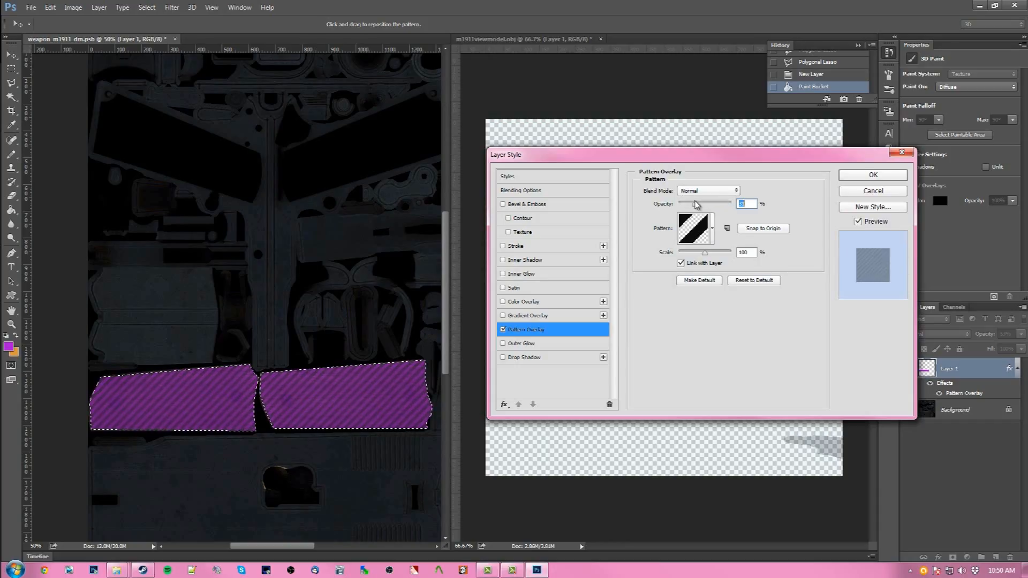
left_click(873, 175)
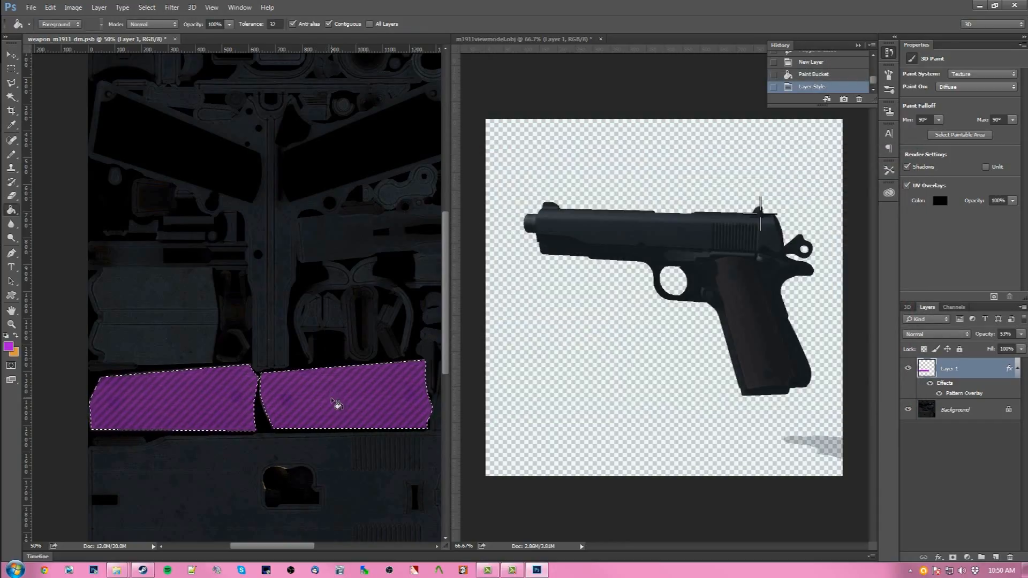
- Deselect the grips and switch to the 3D model document to update its texture
left_click(11, 82)
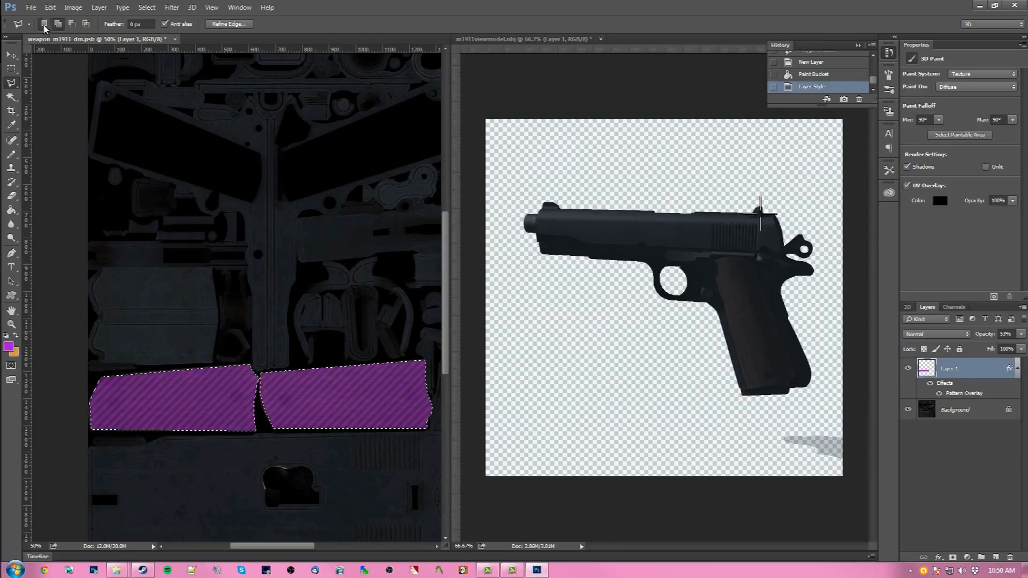
key("ctrl+d")
left_click(689, 177)
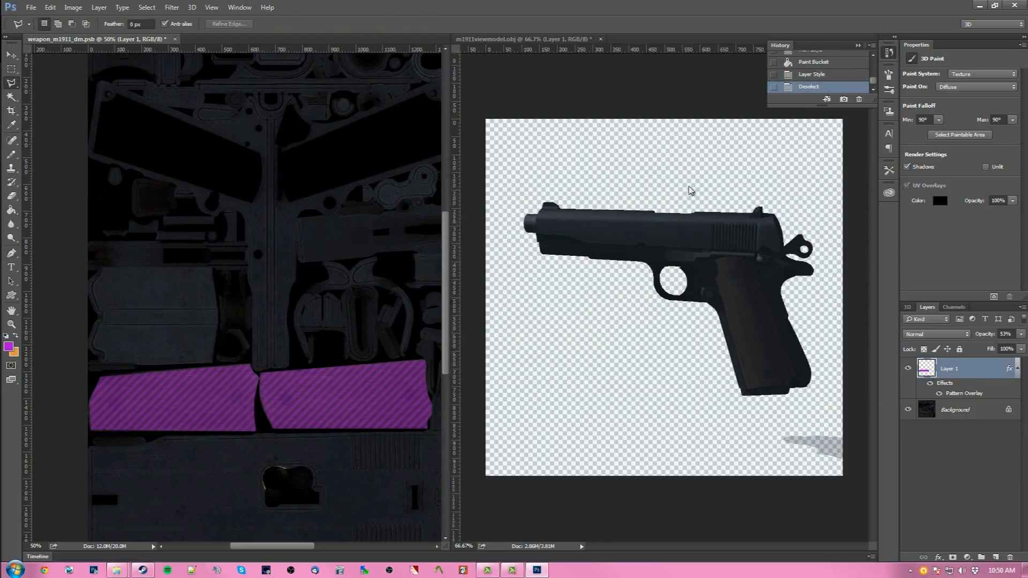
left_click(634, 176)
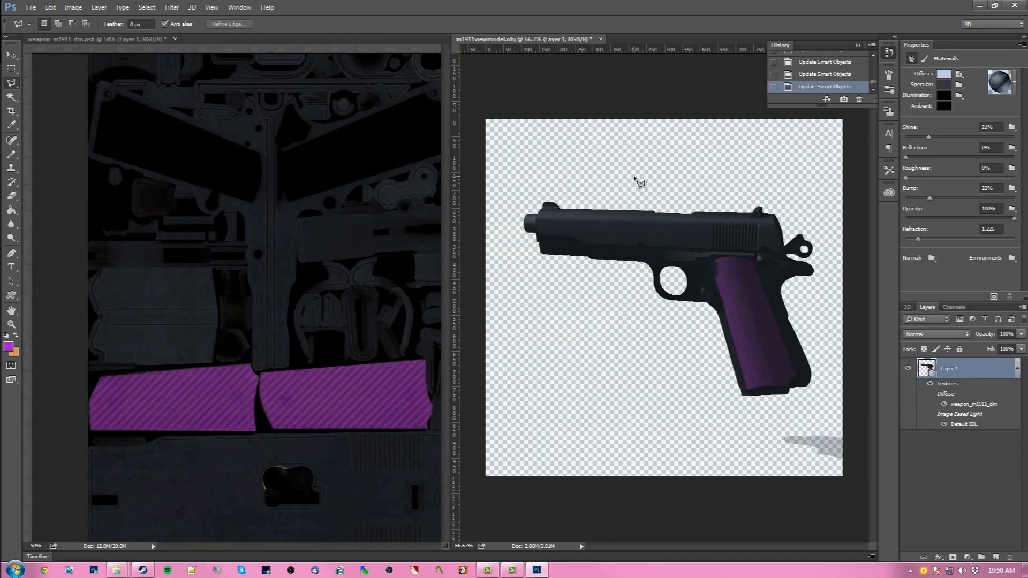
- Orbit the 3D pistol to inspect the striped purple grip
left_click(11, 55)
left_click_drag(819, 313, 674, 328)
left_click(428, 40)
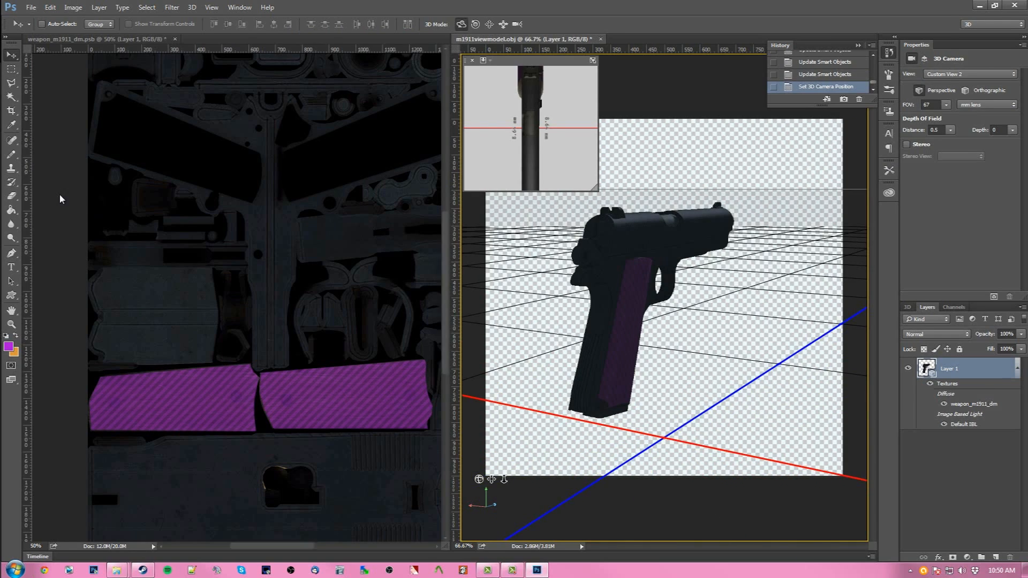
left_click(743, 351)
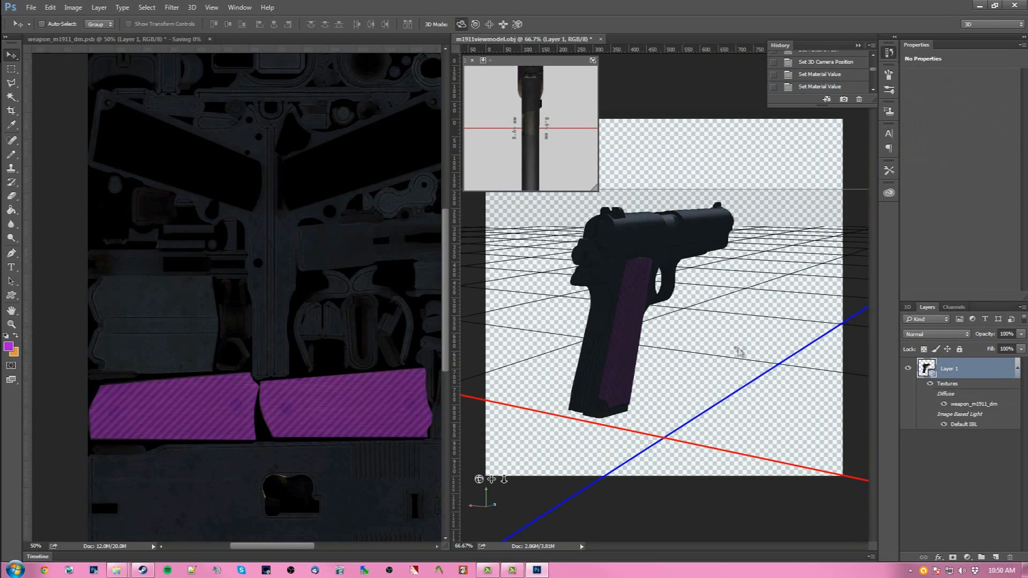
left_click_drag(740, 349, 972, 343)
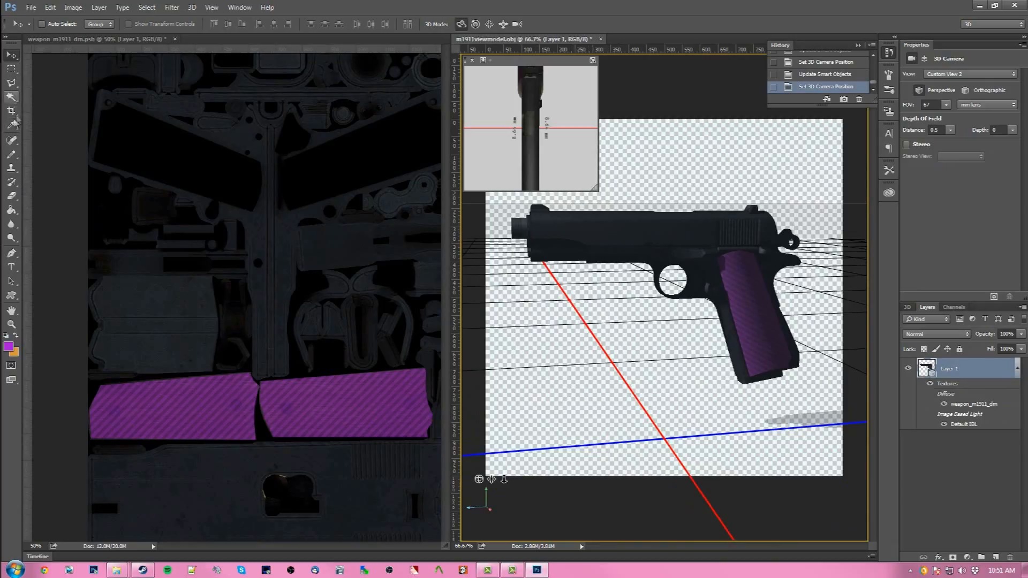
- Outline the pistol slide's UV island below the grip panels with the Polygonal Lasso
left_click(12, 155)
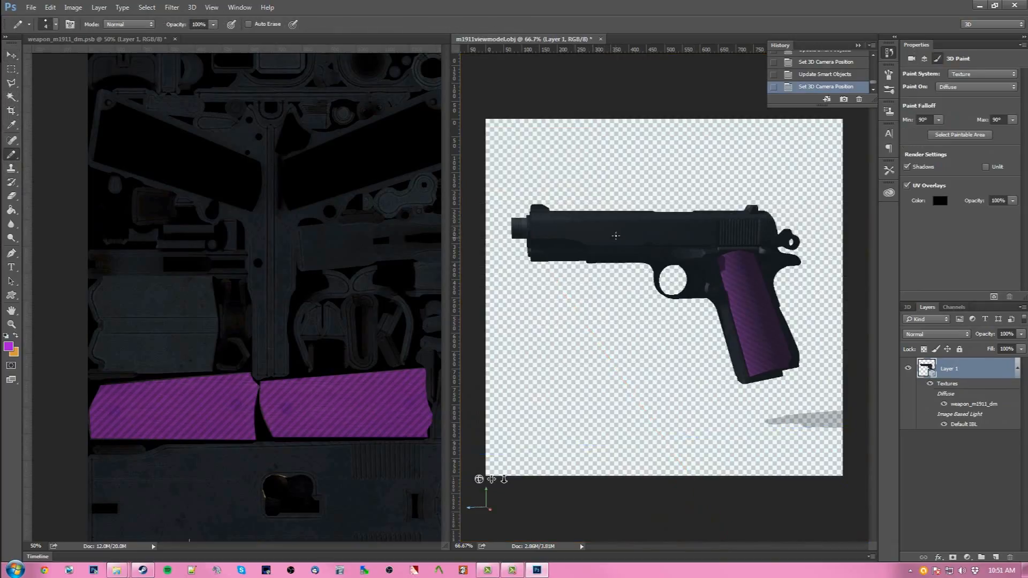
left_click(63, 308)
scroll(215, 406, "down", 5)
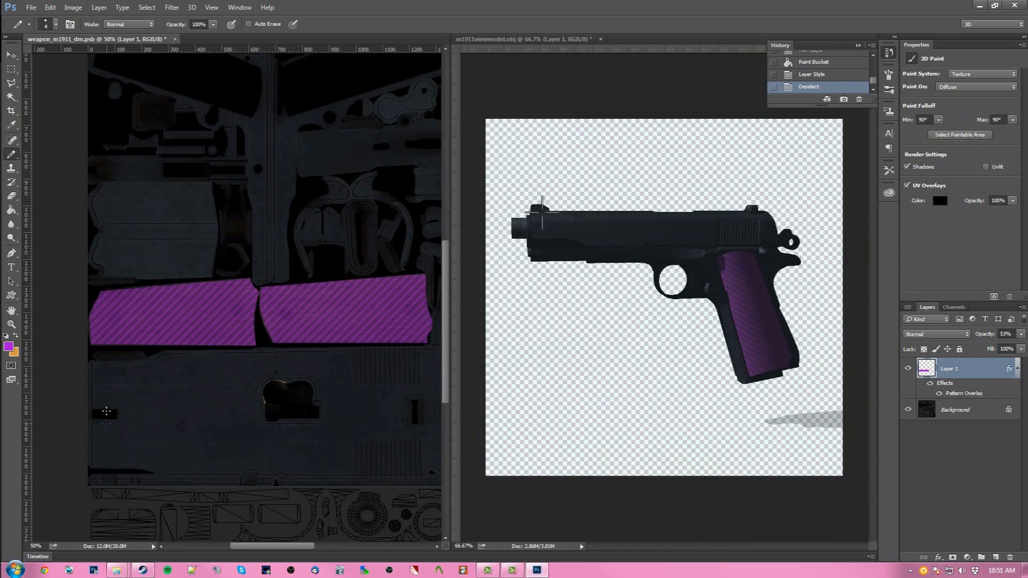
left_click(10, 83)
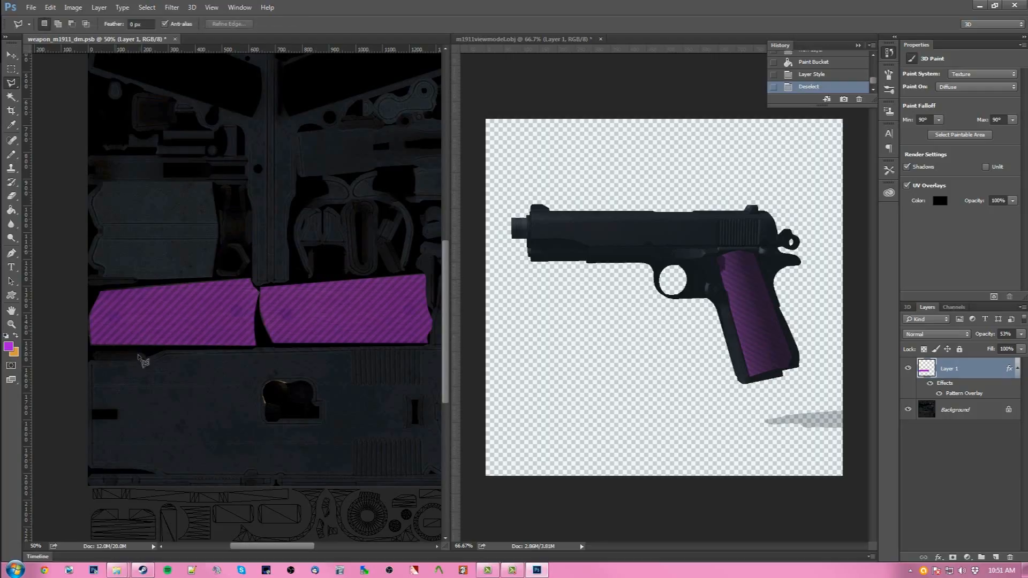
left_click(91, 361)
left_click(143, 361)
left_click(171, 352)
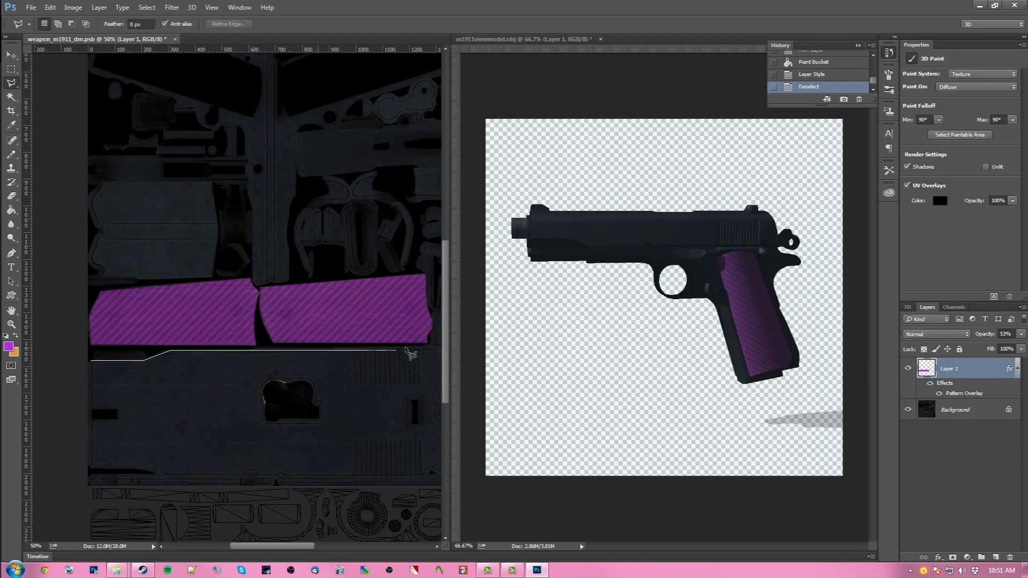
left_click(407, 347)
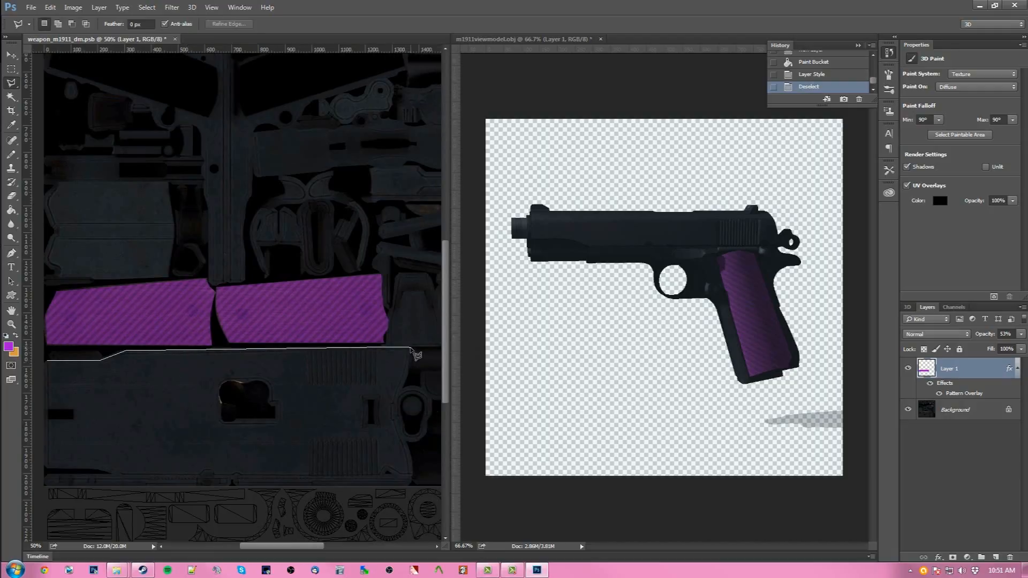
left_click(411, 369)
left_click(398, 420)
scroll(417, 489, "down", 2)
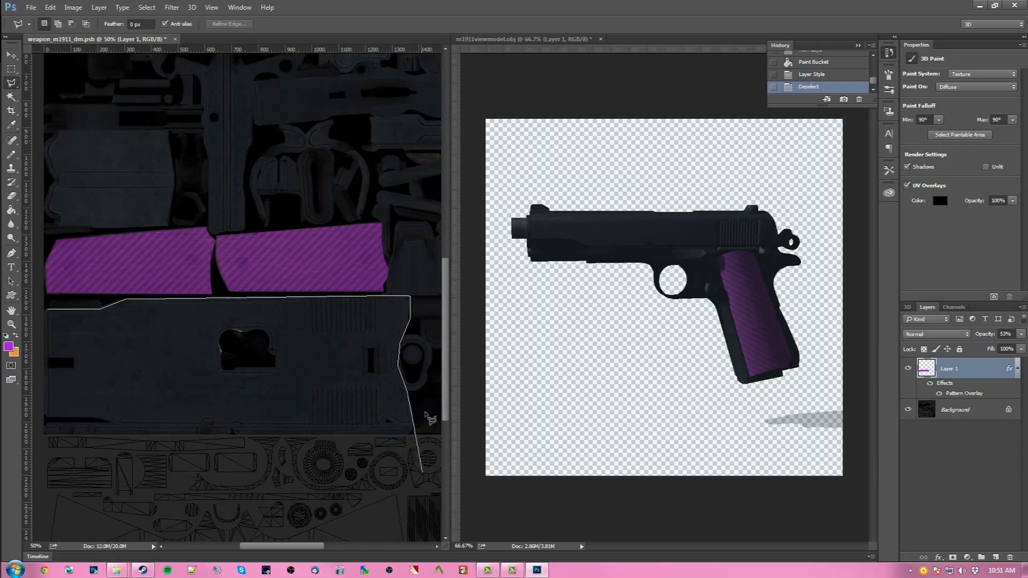
left_click(412, 427)
left_click(385, 422)
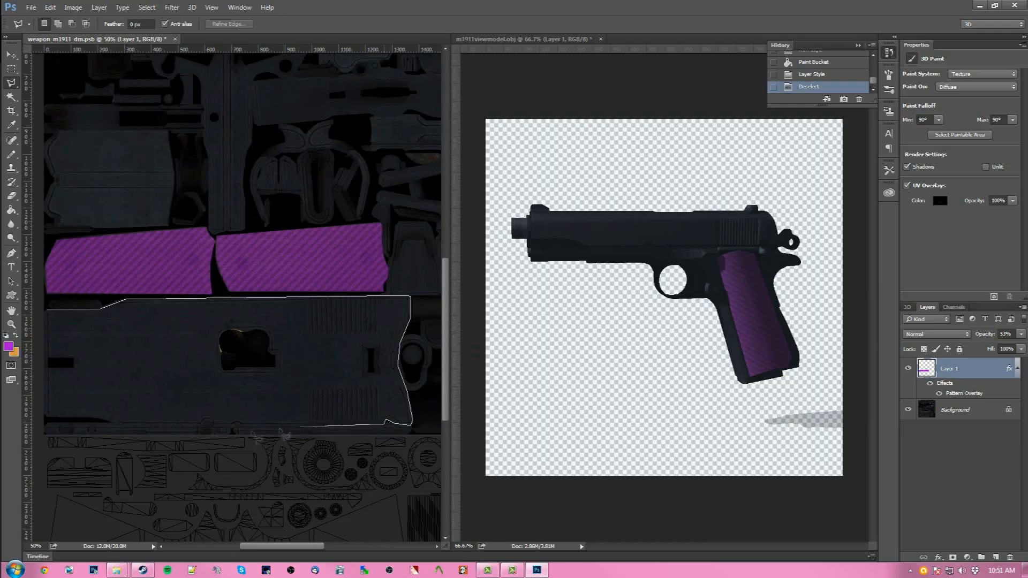
left_click(113, 423)
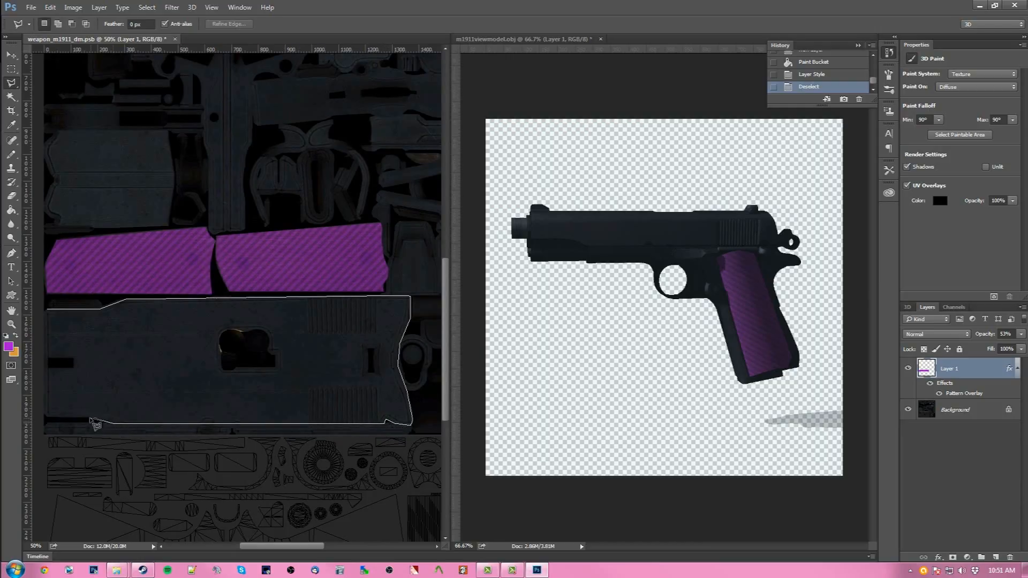
left_click(88, 418)
left_click(44, 416)
left_click(52, 316)
- Switch to the orange foreground color, fill the slide selection with it, and deselect
left_click(15, 335)
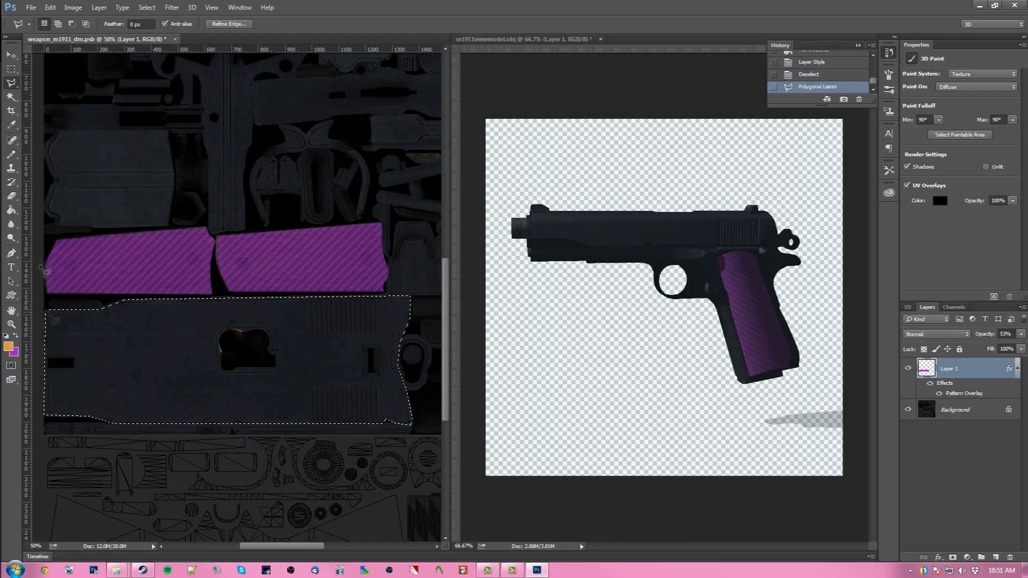
left_click(11, 210)
left_click(177, 399)
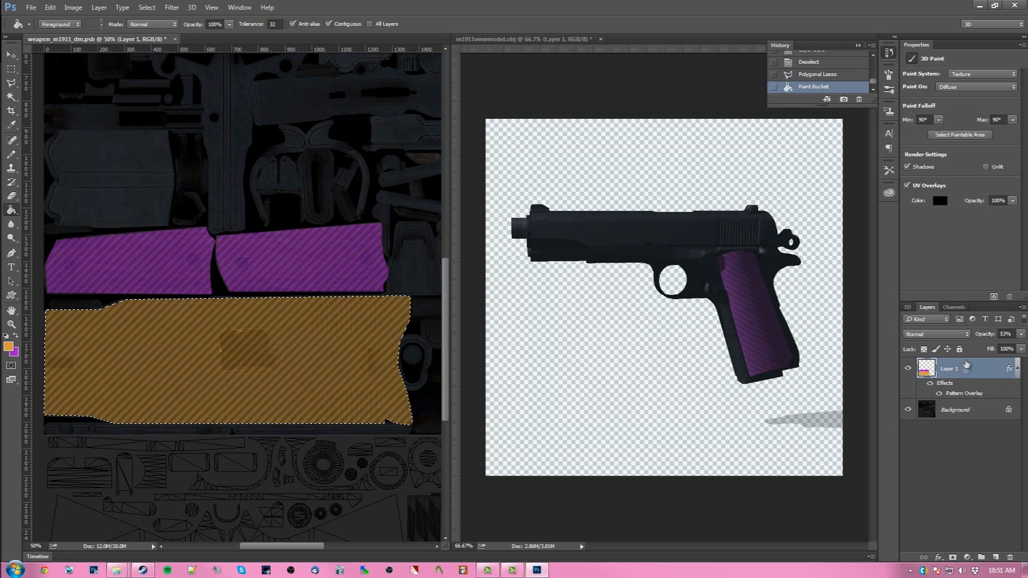
left_click(11, 69)
left_click(254, 334)
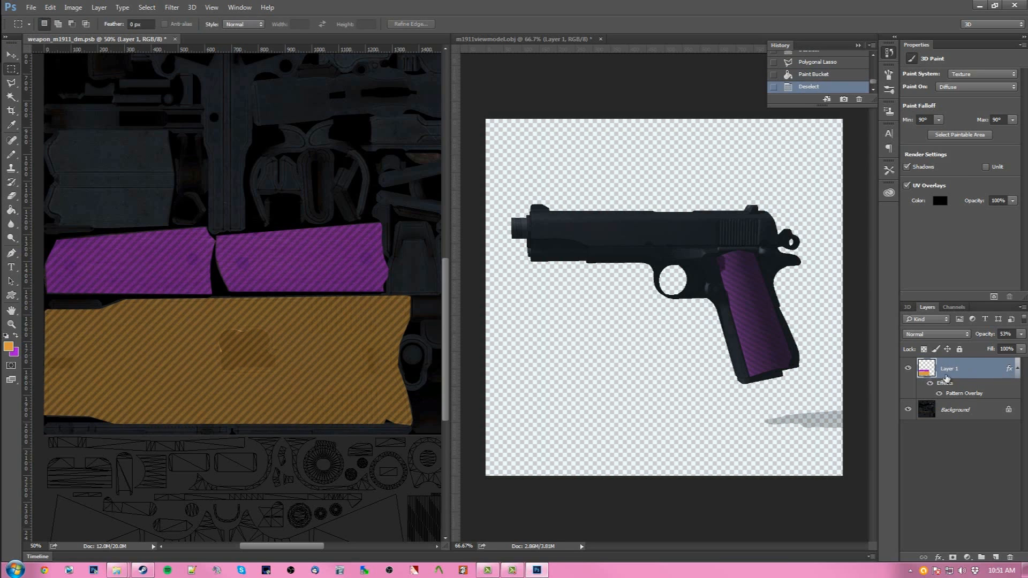
- Refresh the 3D model's texture and orbit the pistol to view it from the muzzle end
left_click(640, 151)
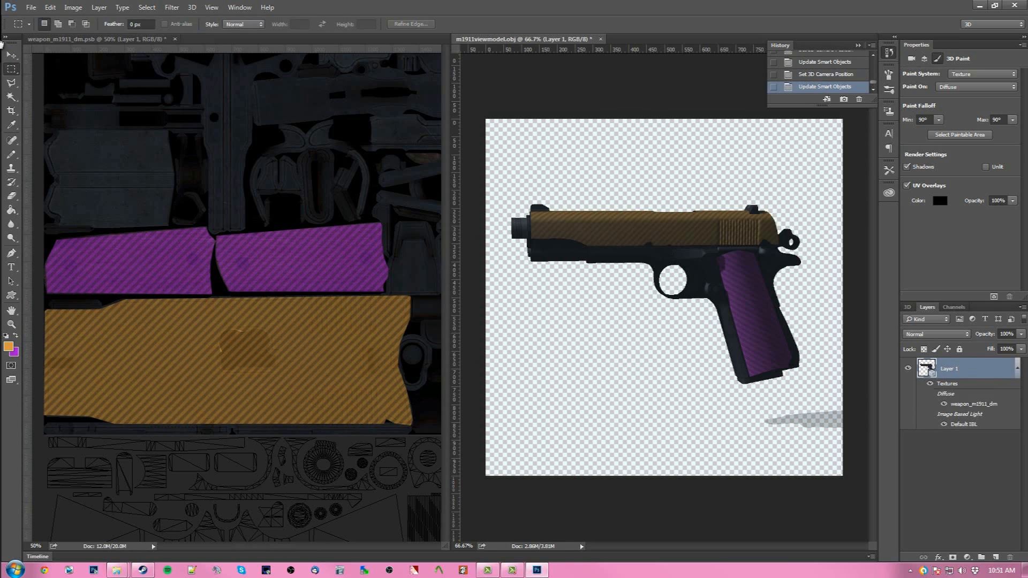
left_click(11, 54)
mouse_move(768, 167)
left_mouse_down()
mouse_move(652, 169)
mouse_move(474, 225)
mouse_move(413, 292)
left_mouse_up()
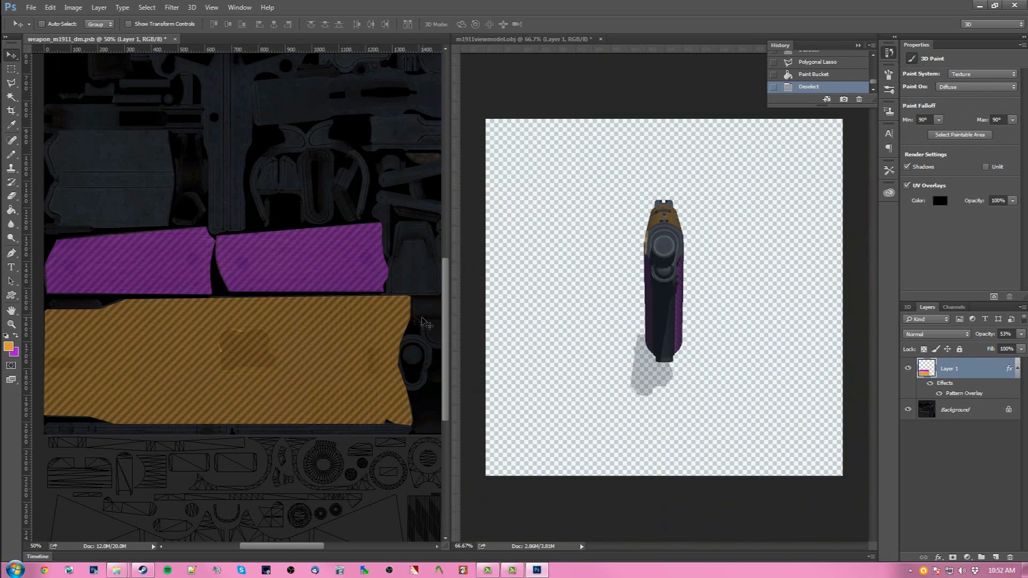
- Select the small UV island at the slide's right end and fill it with orange, then deselect
left_click(13, 83)
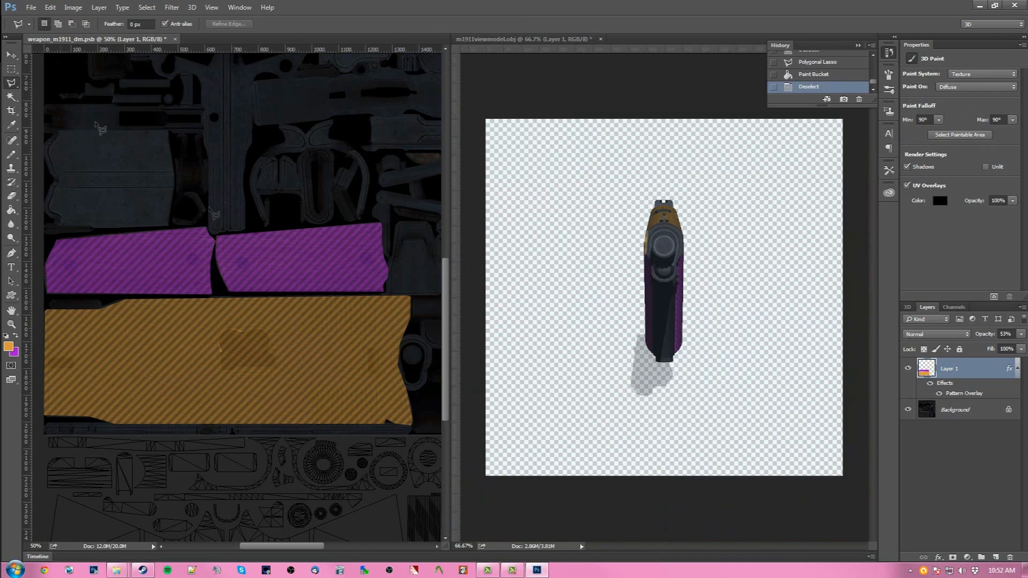
left_click(402, 338)
left_click(418, 336)
left_click(423, 388)
left_click(408, 392)
left_click(397, 370)
left_click(405, 342)
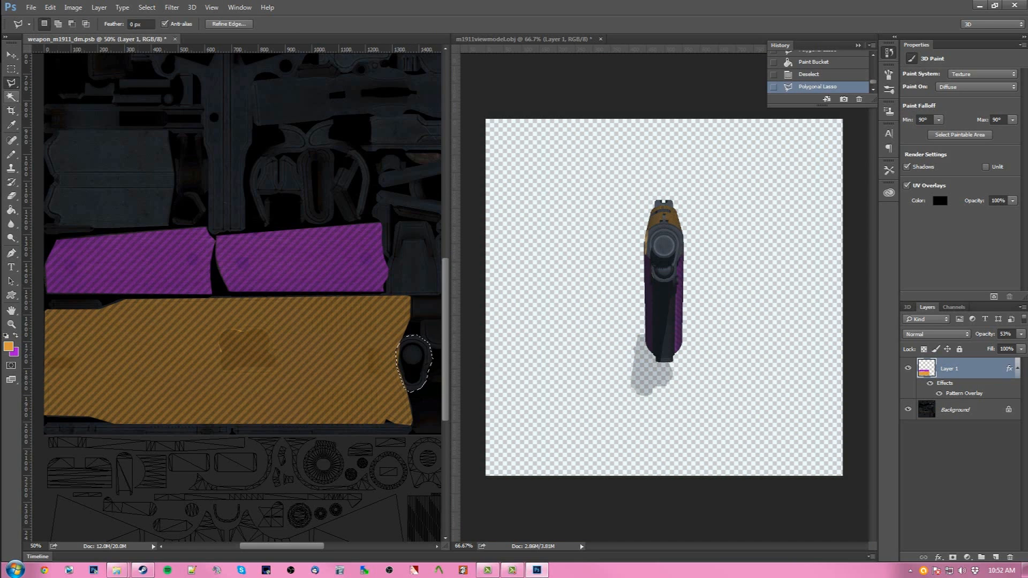
left_click(11, 210)
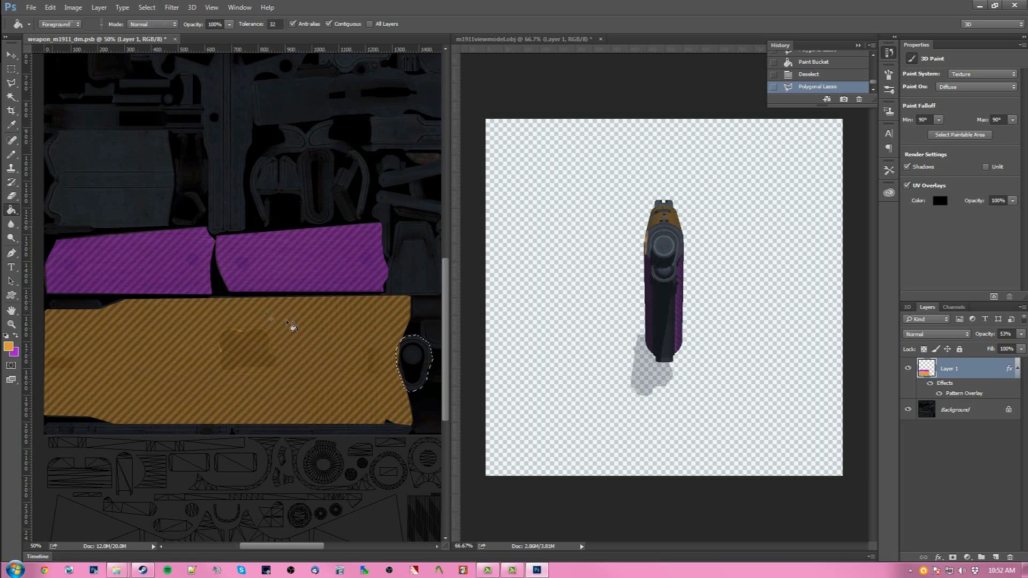
left_click(414, 364)
left_click(12, 69)
left_click(425, 368)
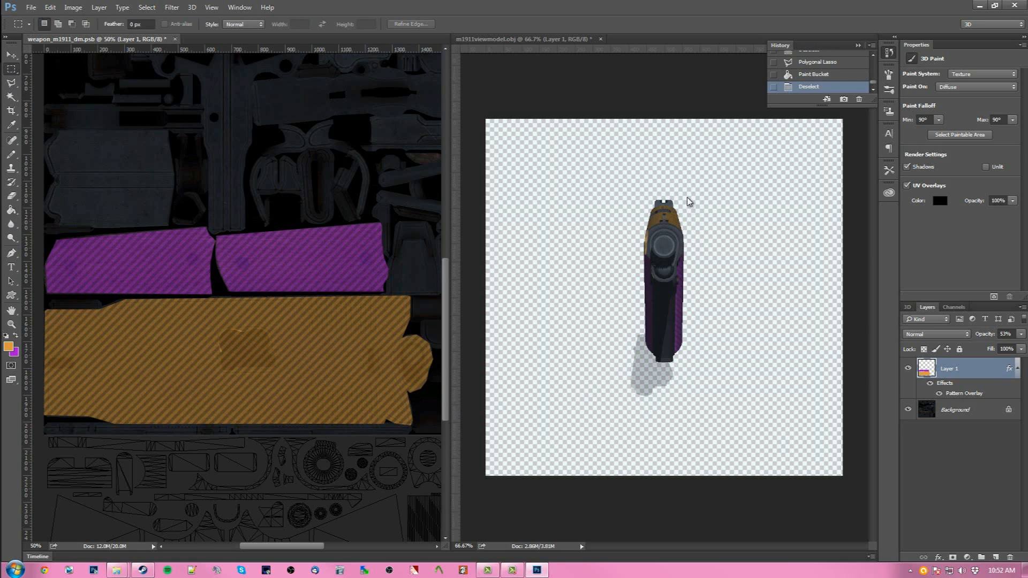
- Refresh the 3D model's texture, orbit to inspect the orange slide from above, and zoom out the texture
left_click(702, 205)
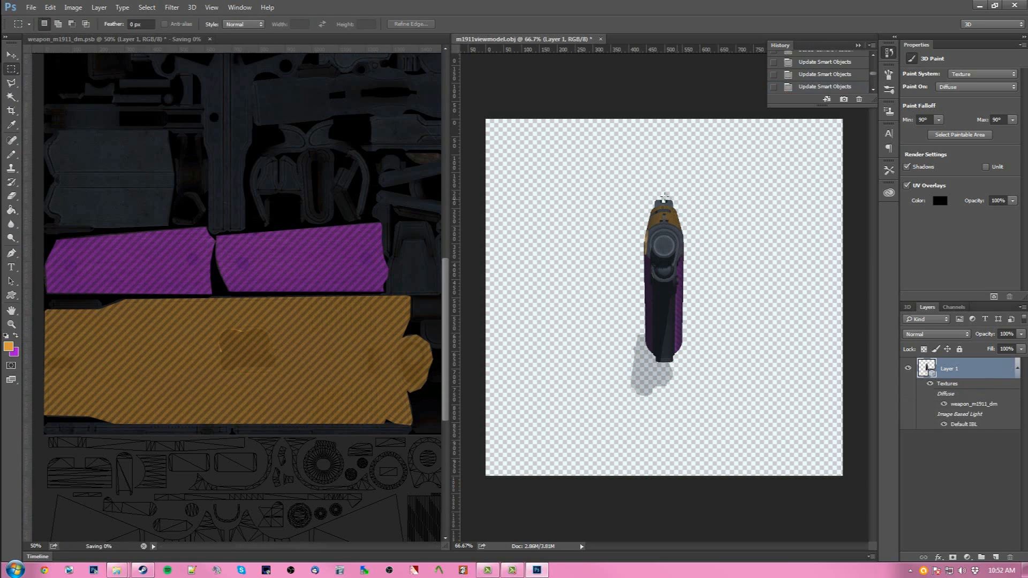
left_click(11, 55)
left_click_drag(792, 229, 523, 281)
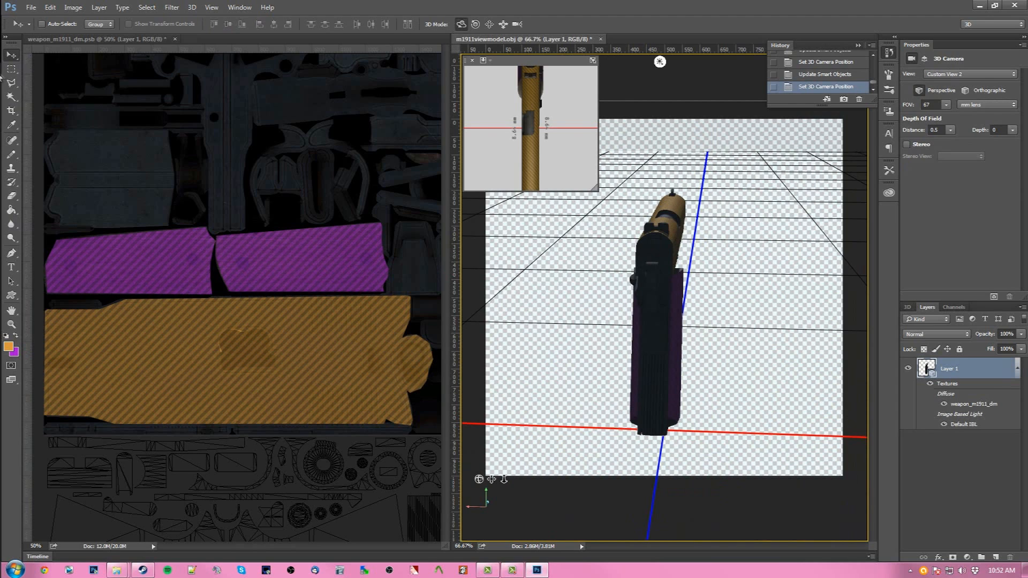
left_click(11, 154)
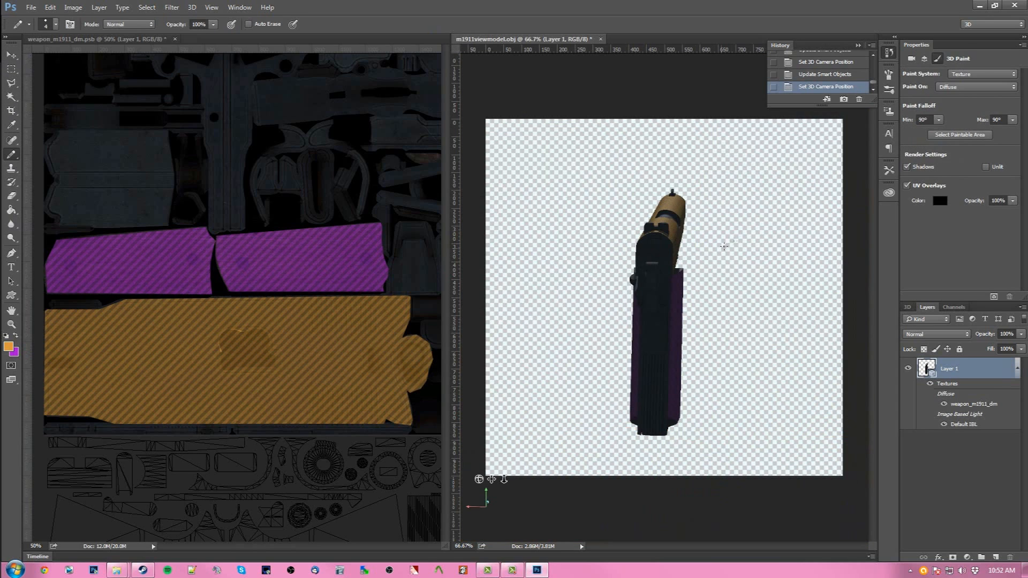
left_click(374, 196)
key("ctrl+minus")
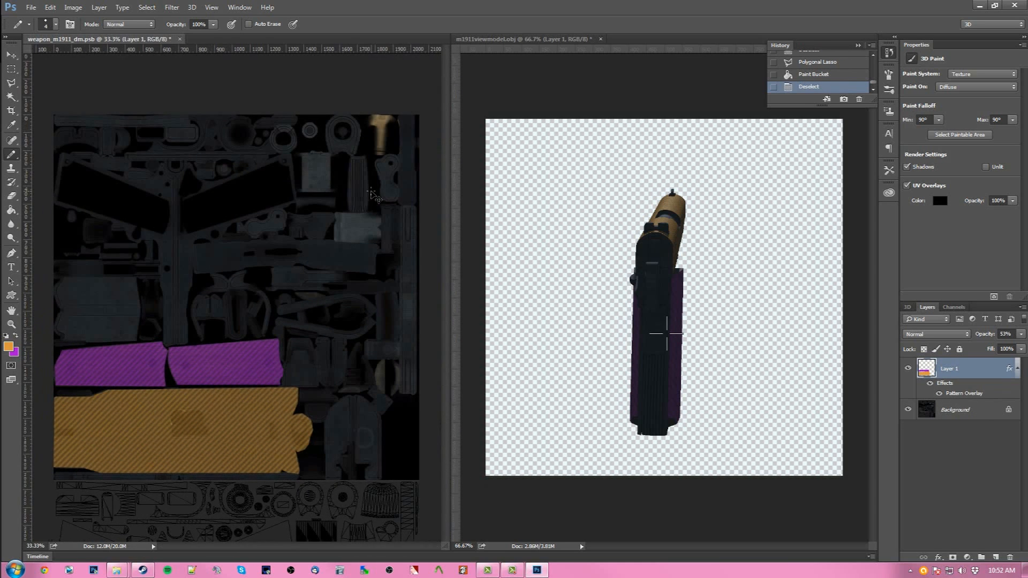
left_click(670, 250)
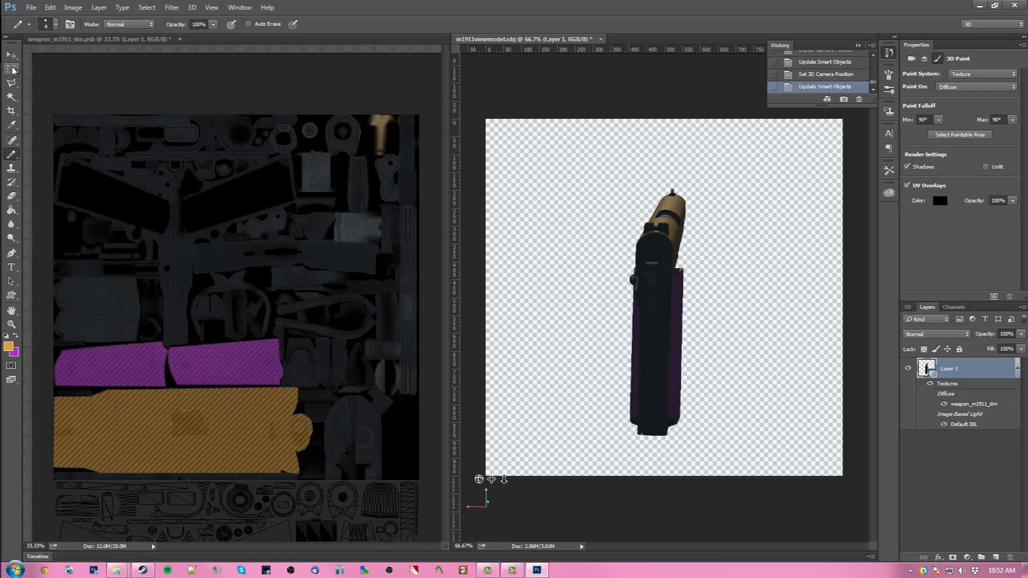
- Outline the UV island right of the orange slide with the Polygonal Lasso
left_click(12, 83)
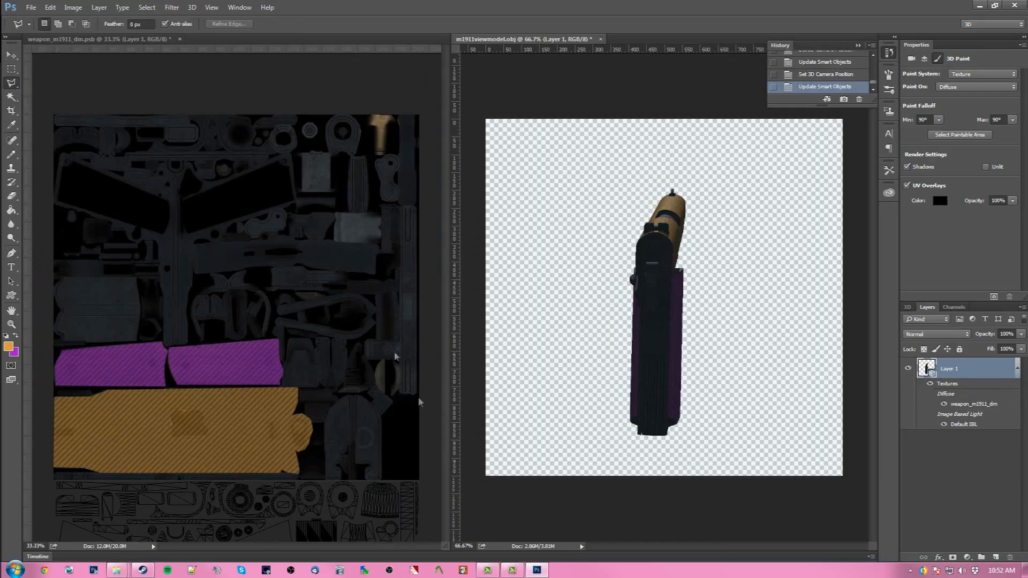
left_click(326, 478)
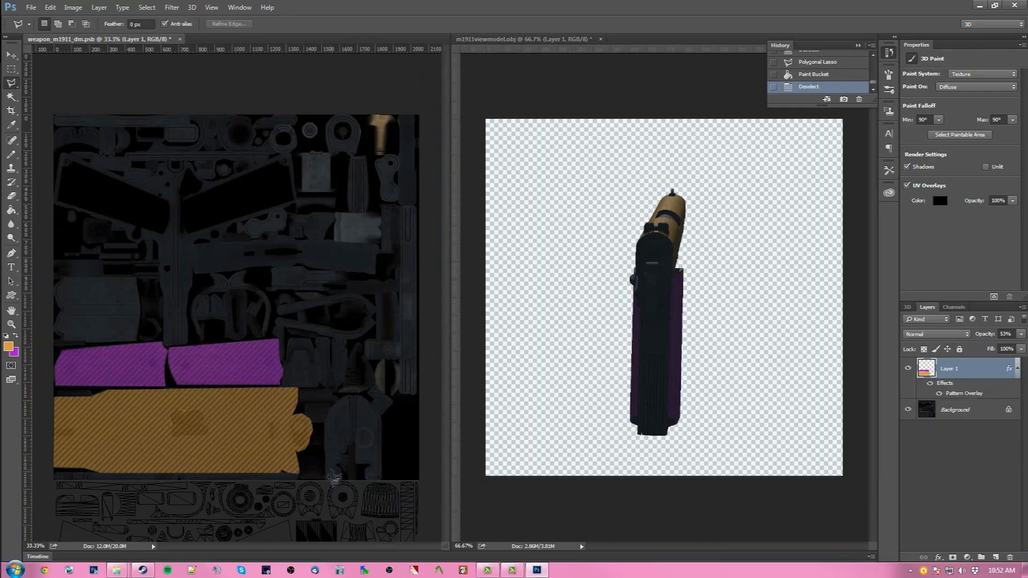
left_click(325, 478)
left_click(338, 406)
left_click(380, 414)
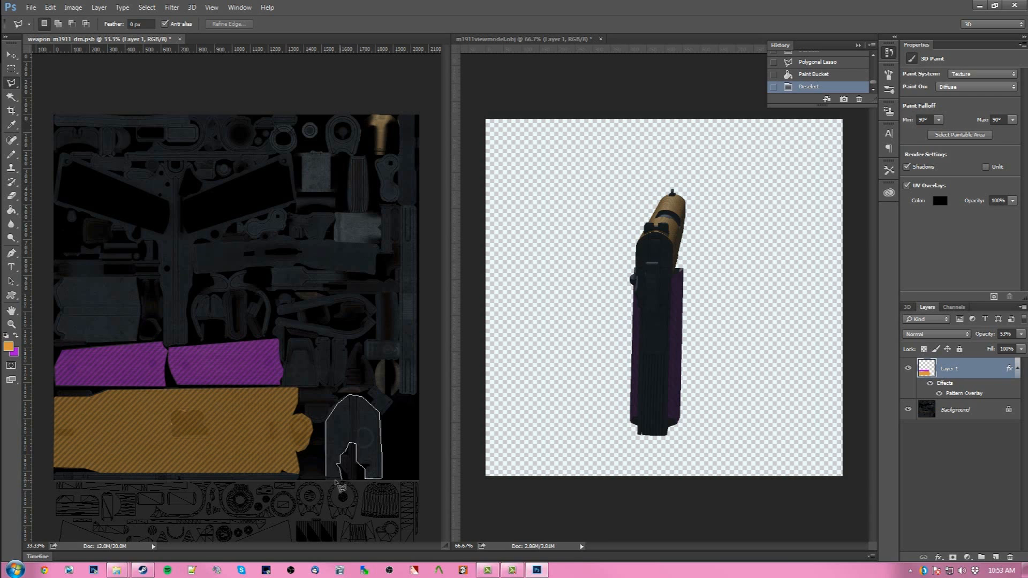
- Close the outline, fill the UV island right of the orange slide with orange, and deselect
left_click(328, 478)
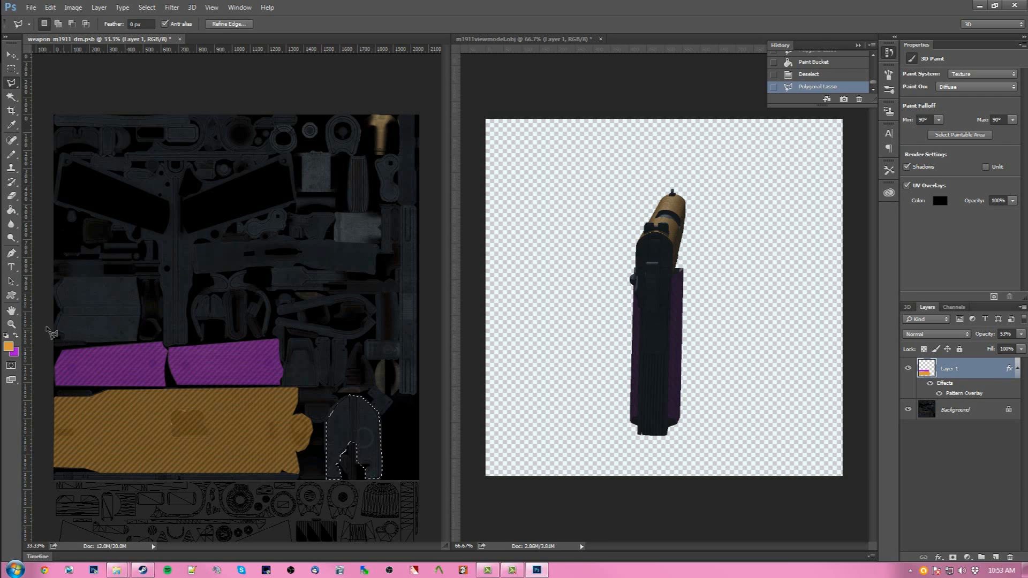
left_click(11, 210)
left_click(340, 426)
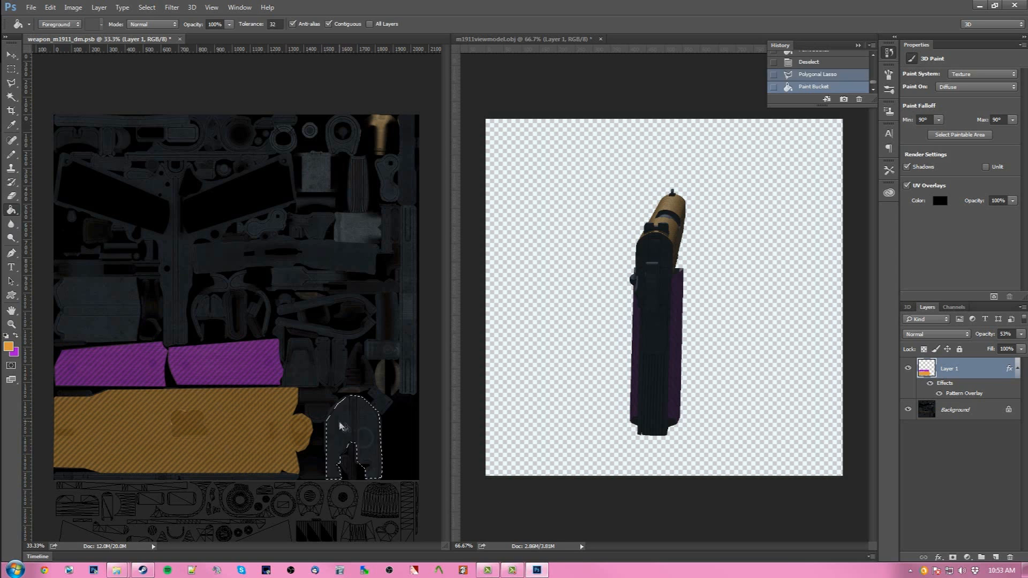
left_click(11, 69)
left_click(355, 415)
- Refresh the 3D model's texture and orbit the pistol to view it from above
left_click(584, 171)
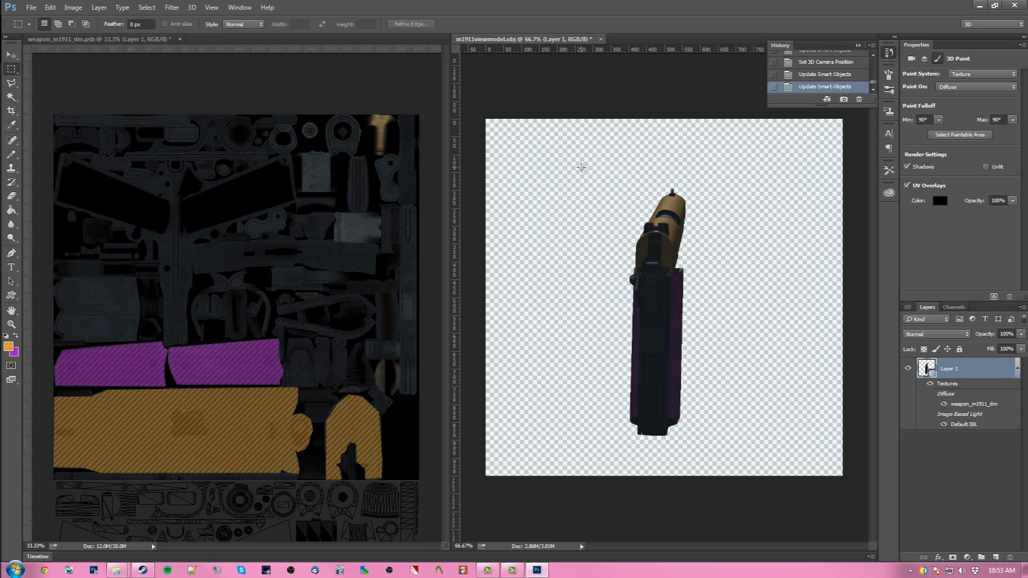
left_click(11, 55)
mouse_move(733, 235)
left_mouse_down()
mouse_move(861, 233)
mouse_move(730, 229)
mouse_move(737, 217)
left_mouse_up()
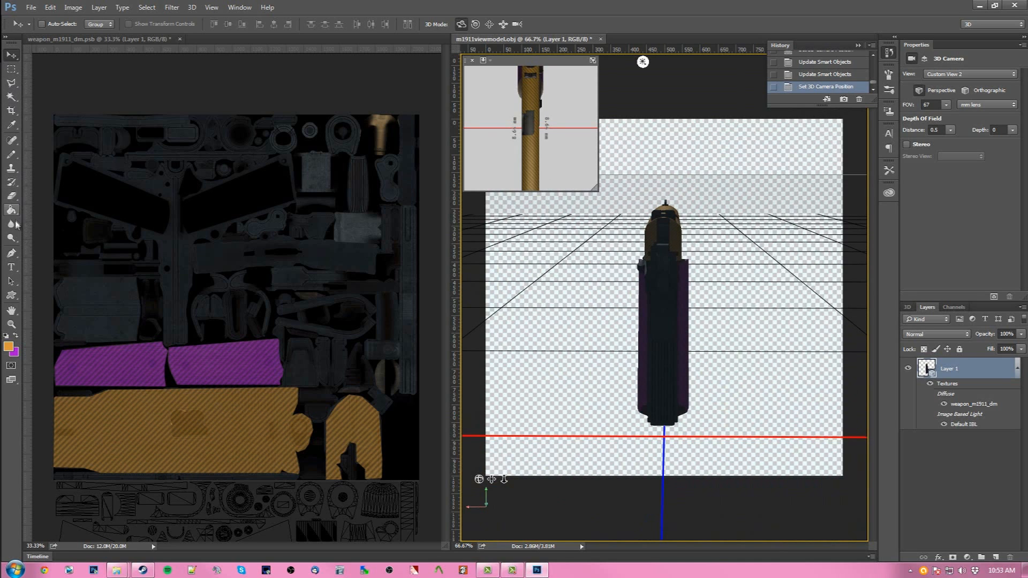
- Zoom into the texture's upper-left area with the Pencil tool active and add a new layer
left_click(11, 154)
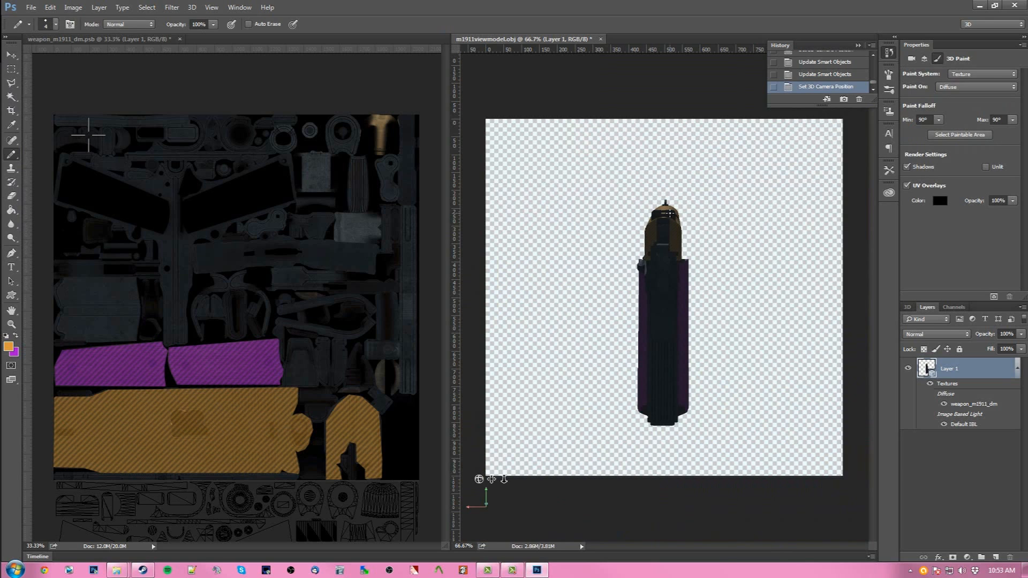
left_click(80, 111)
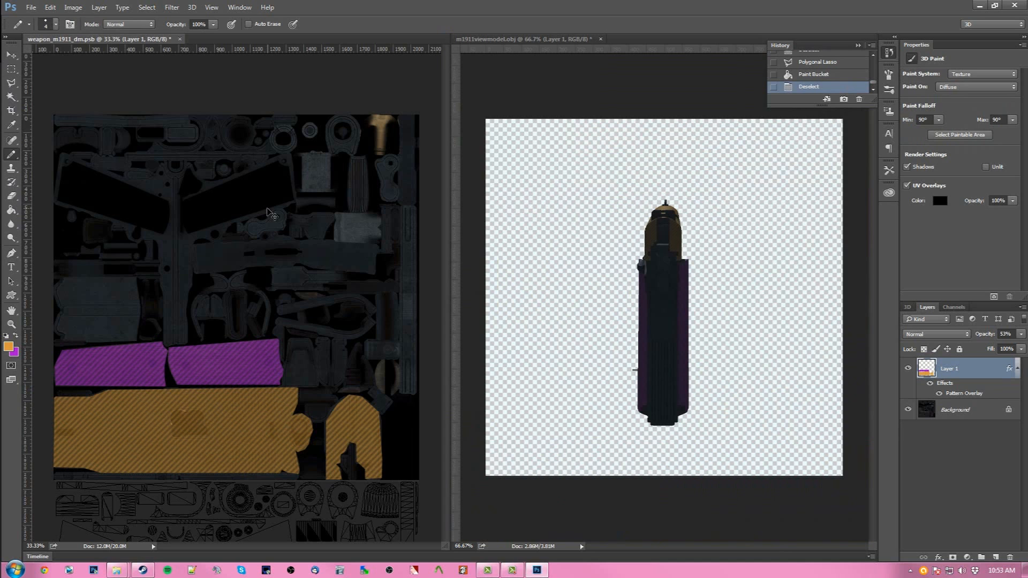
key("ctrl+plus")
scroll(275, 405, "left", 5)
scroll(275, 405, "up", 5)
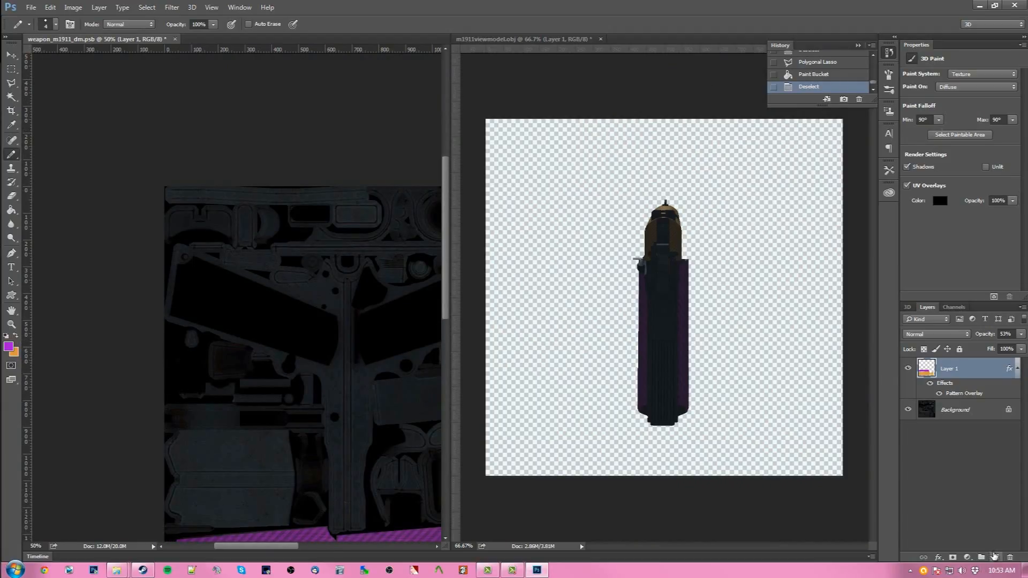
left_click(995, 557)
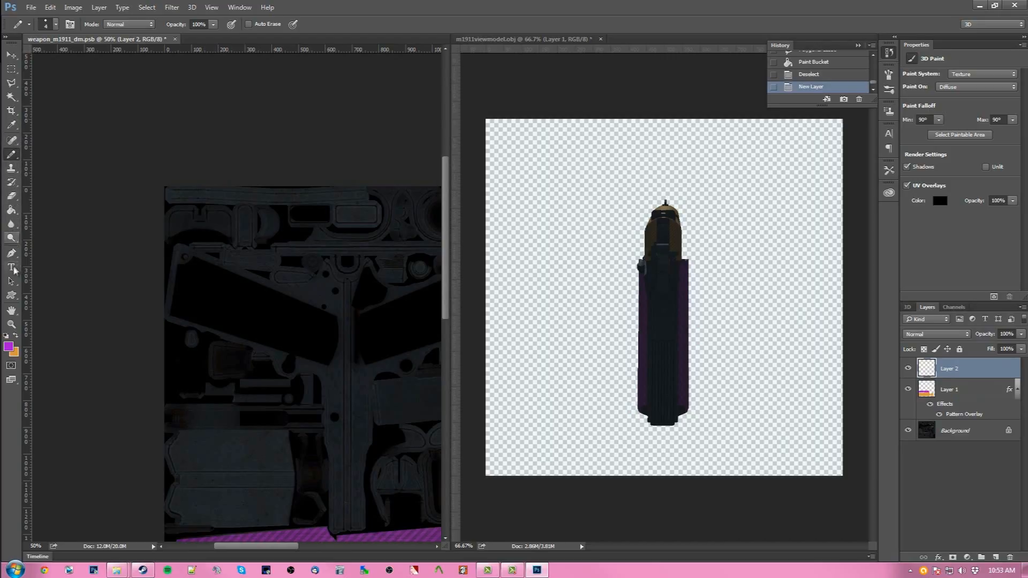
- Set the Pencil size to 25 px
left_click(55, 25)
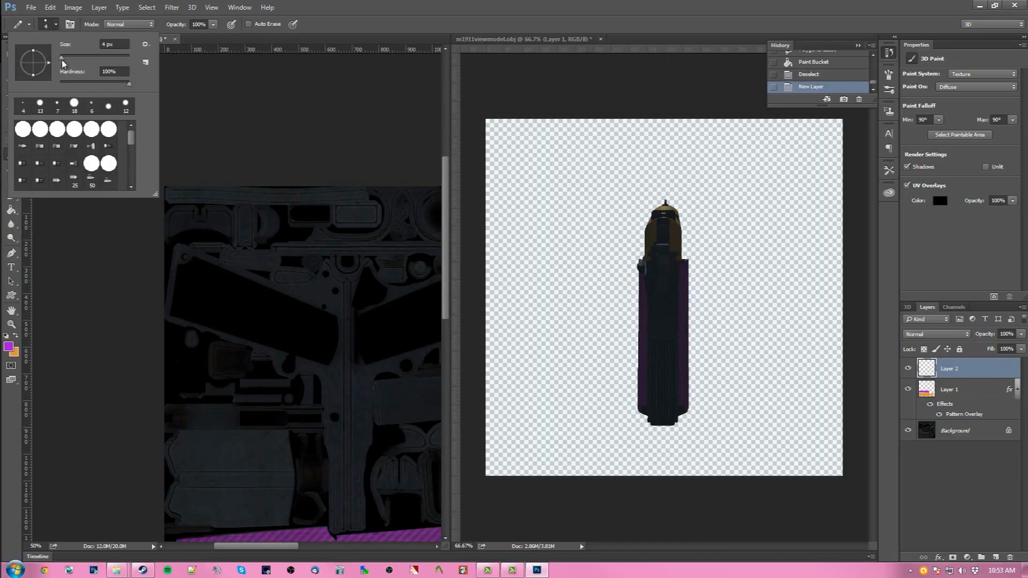
left_click(57, 25)
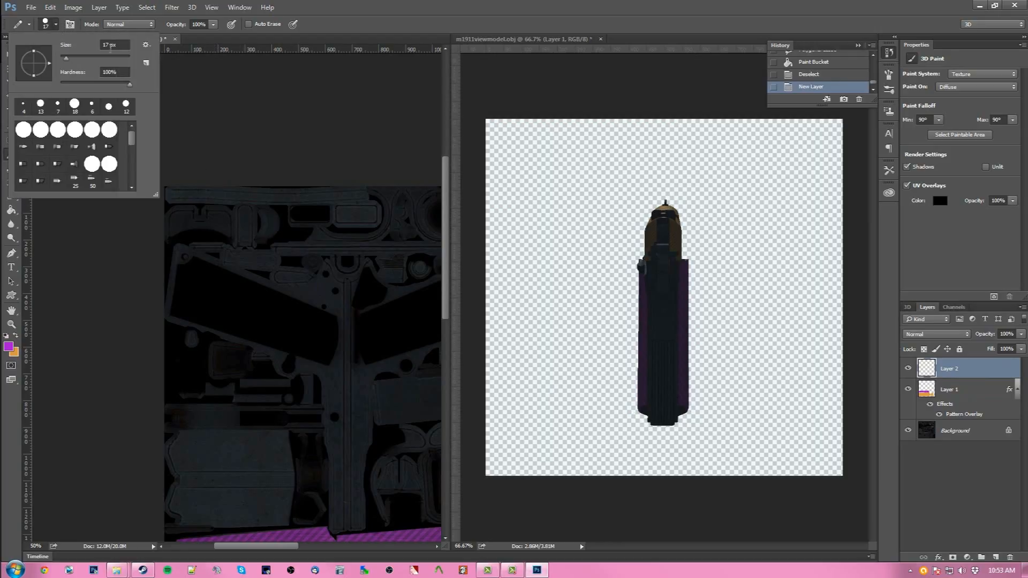
left_click(111, 47)
type("25")
key("Return")
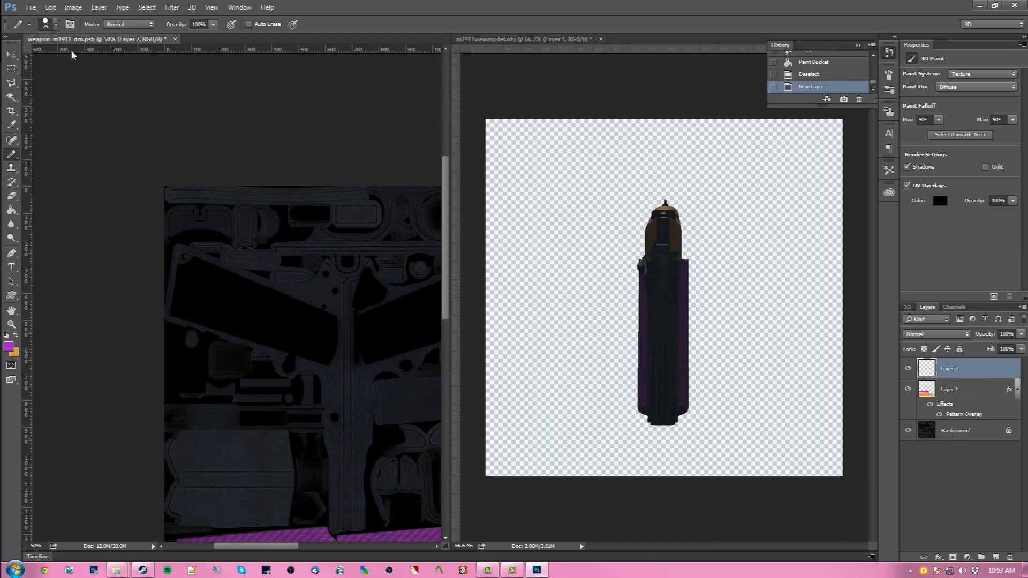
- Paint two purple dots near the texture's upper-left corner on the new layer, redoing the second one
left_click(218, 216)
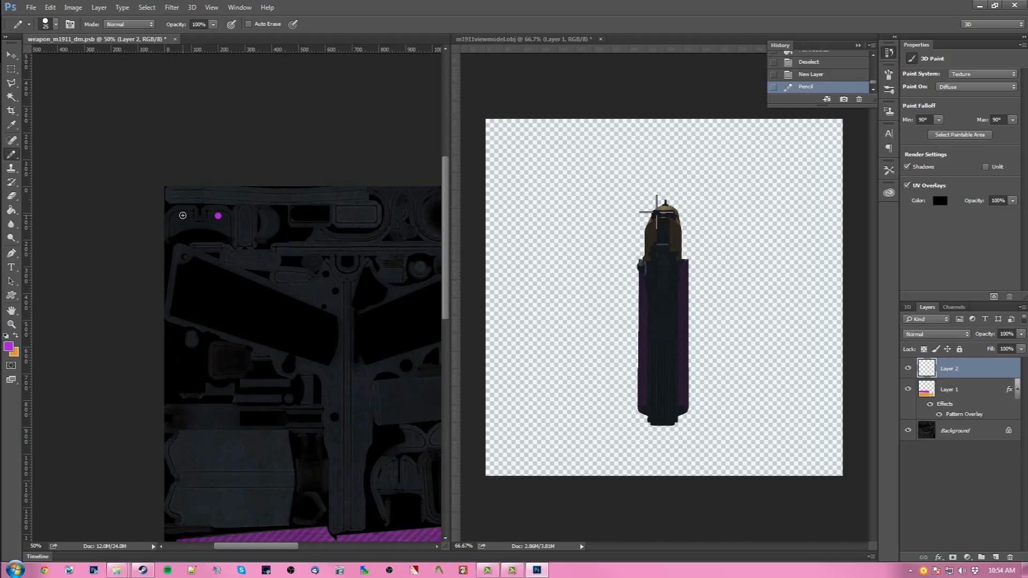
left_click(184, 216)
key("ctrl+z")
left_click(181, 216)
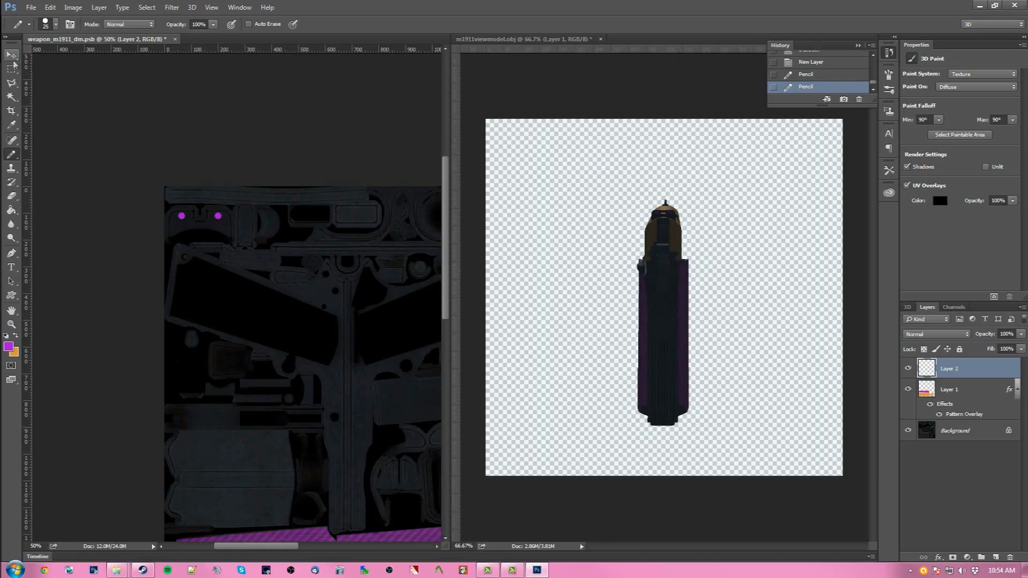
- Refresh the 3D model's texture and zoom the texture back out to the full sheet
left_click(705, 153)
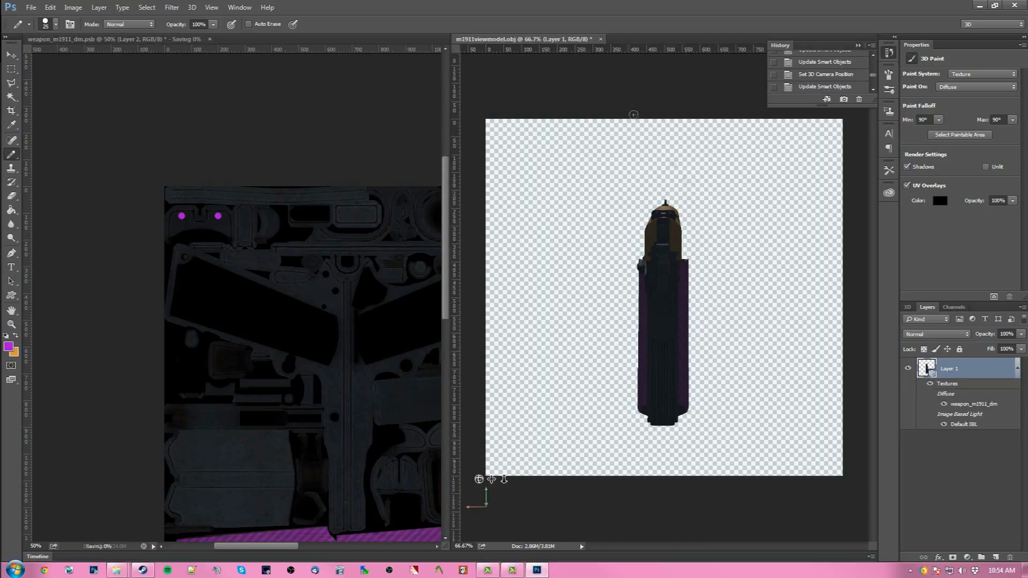
left_click(282, 147)
key("ctrl+minus")
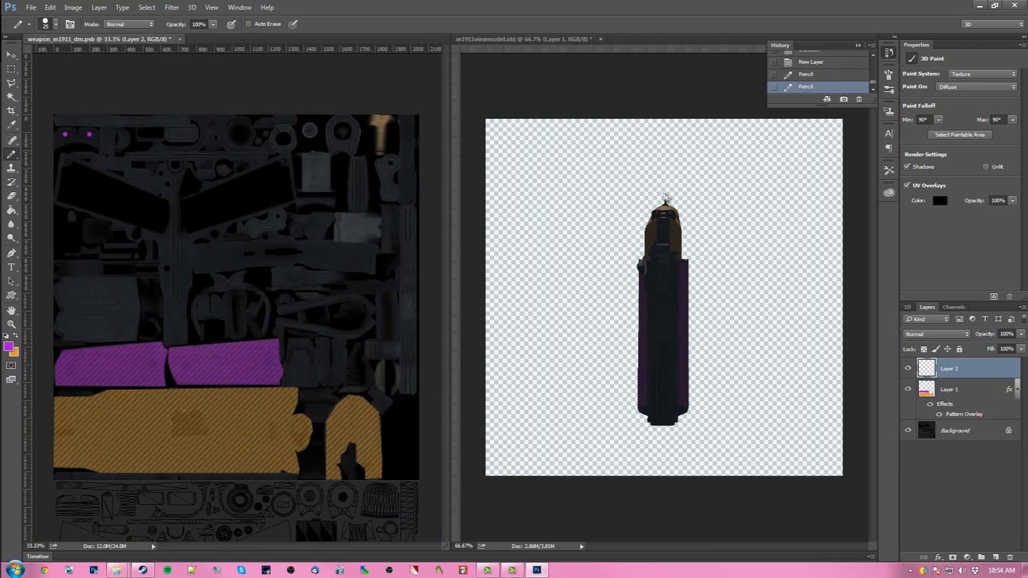
- Paint a purple dot directly on the front sight of the 3D pistol and refresh the model
left_click(664, 183)
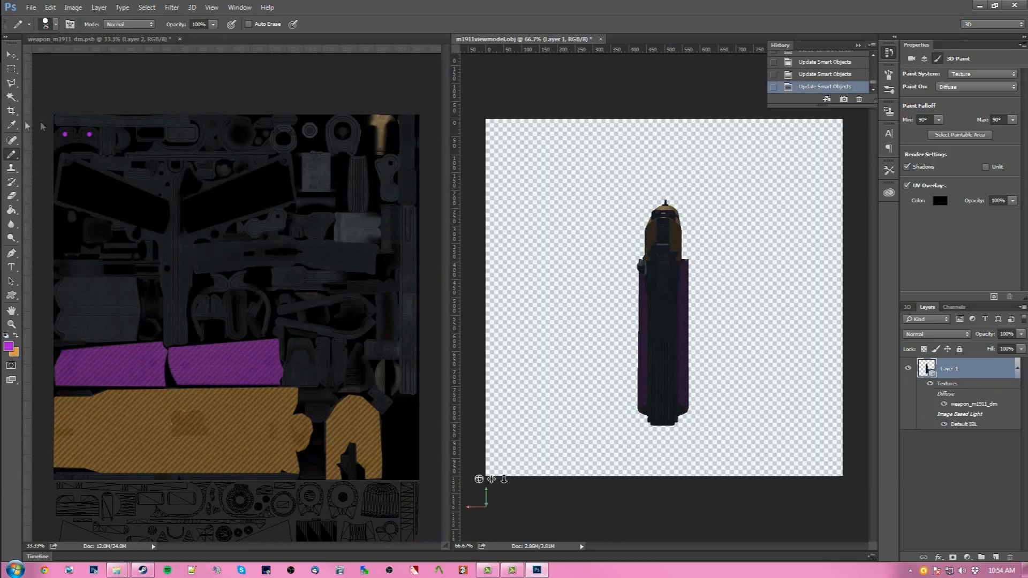
left_click(87, 87)
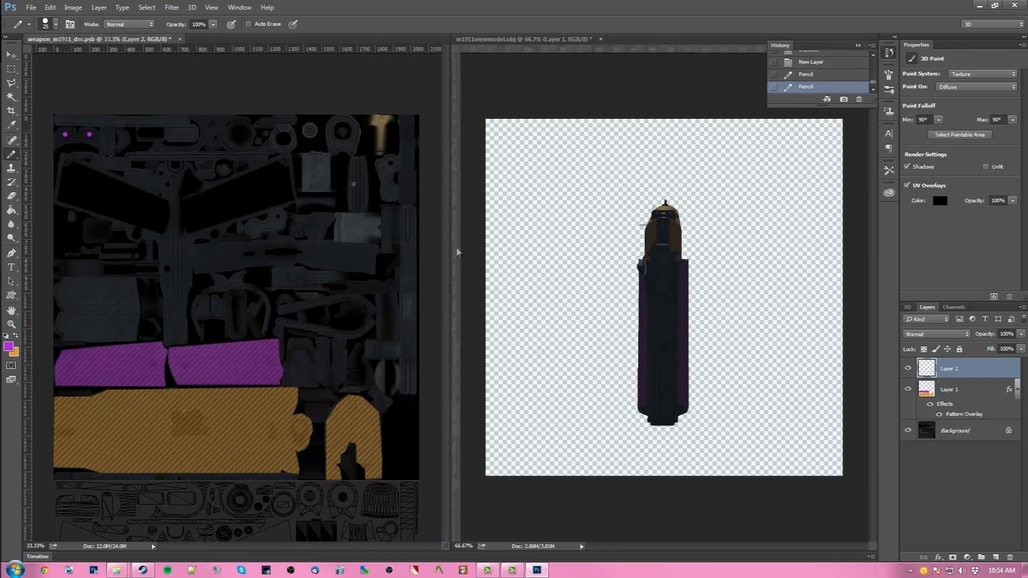
left_click(665, 202)
left_click(768, 185)
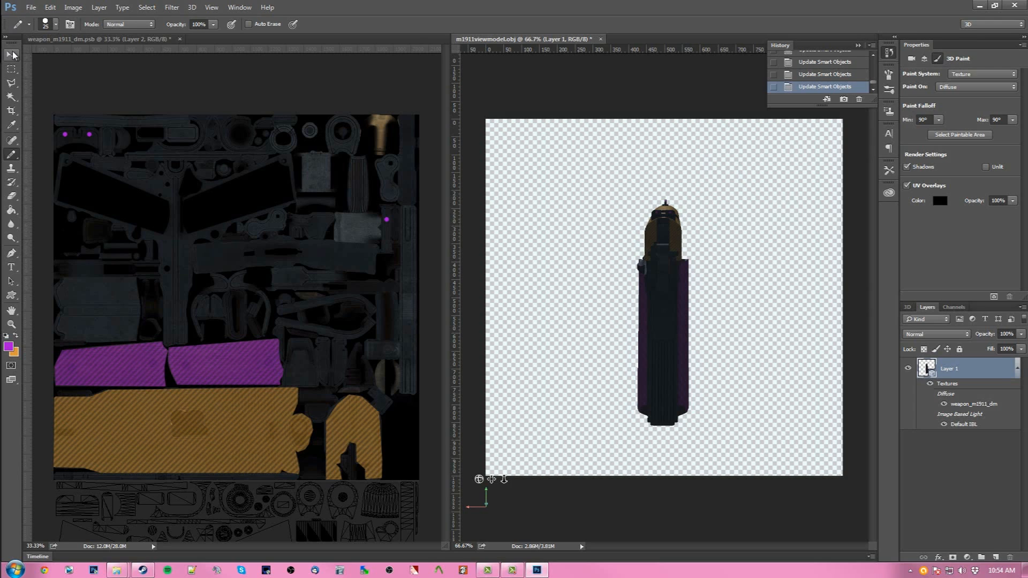
- Orbit the pistol slightly to inspect the painted dots
left_click(11, 54)
mouse_move(722, 228)
left_mouse_down()
mouse_move(707, 231)
mouse_move(724, 237)
mouse_move(734, 220)
left_mouse_up()
left_click(274, 90)
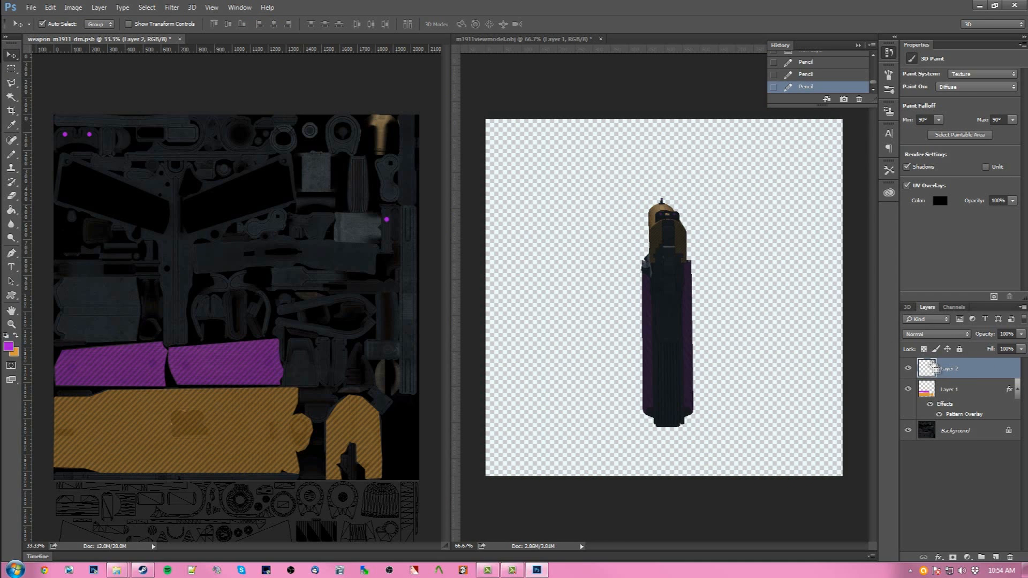
- Load the new layer's dots as a selection and delete the existing Alpha 1 channel
left_click(930, 369, "ctrl")
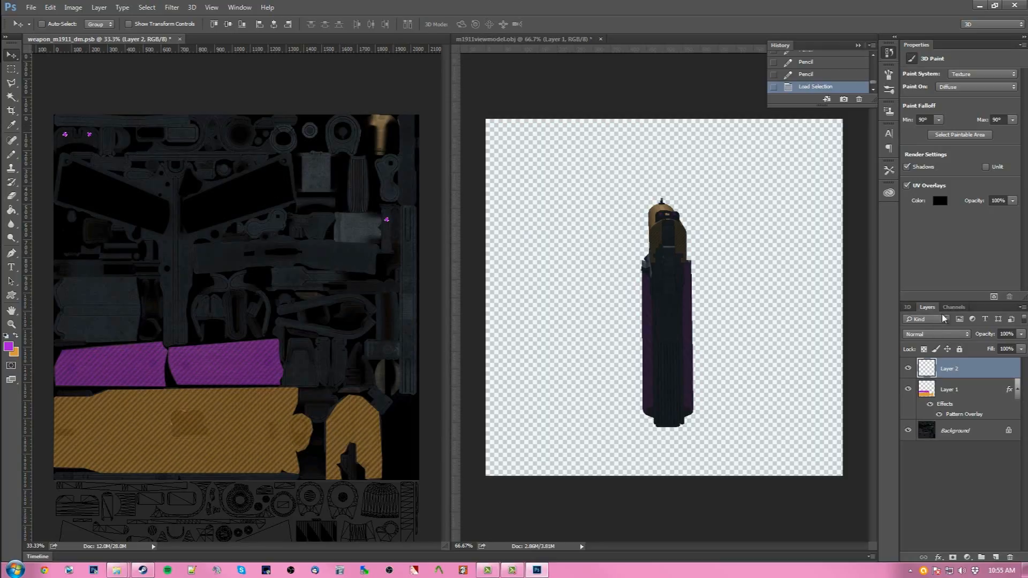
left_click(958, 308)
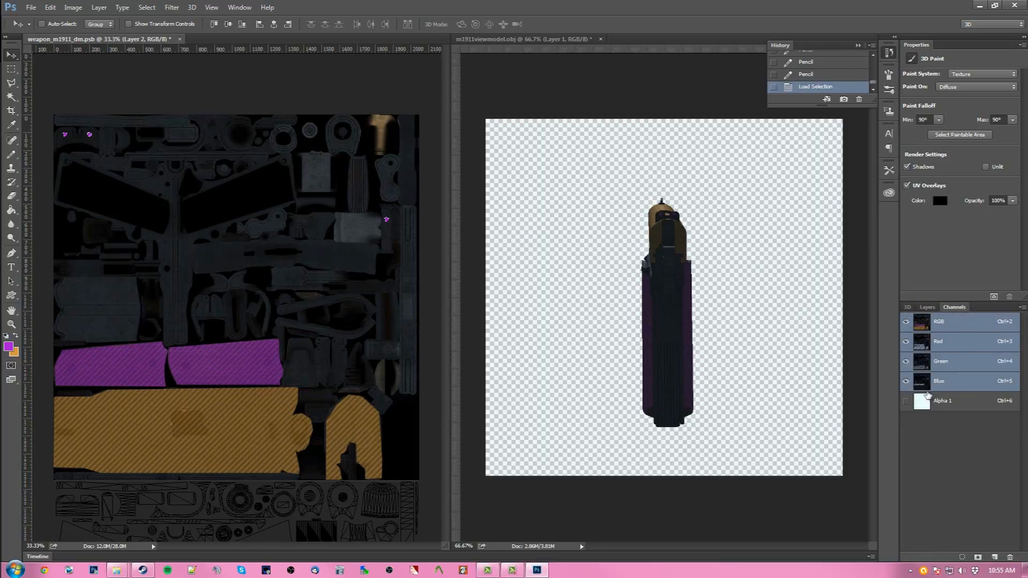
left_click(949, 402)
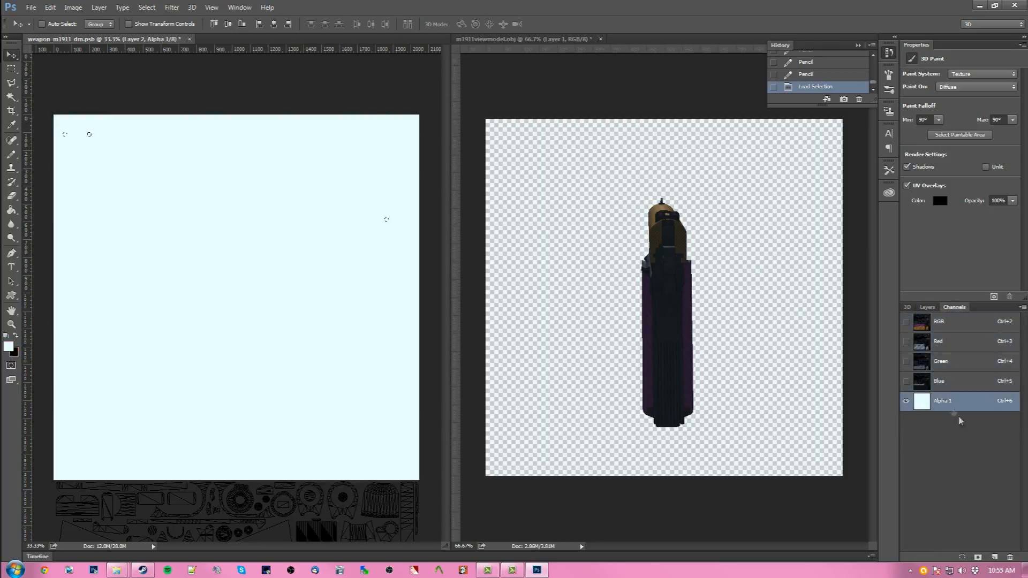
left_click(1010, 557)
- Create a new alpha channel, fill the dot selection with white, and deselect
left_click(456, 208)
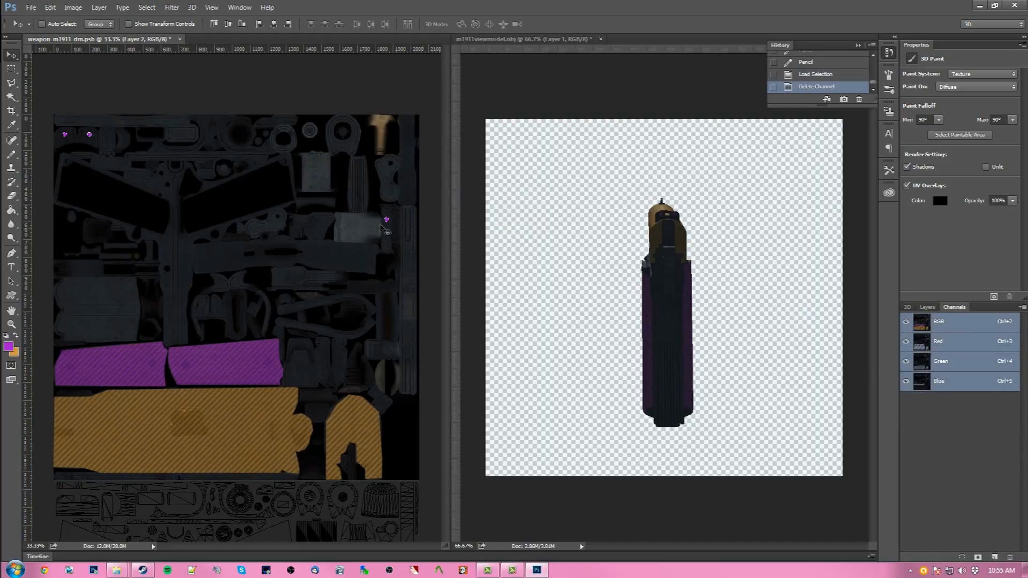
left_click(995, 557)
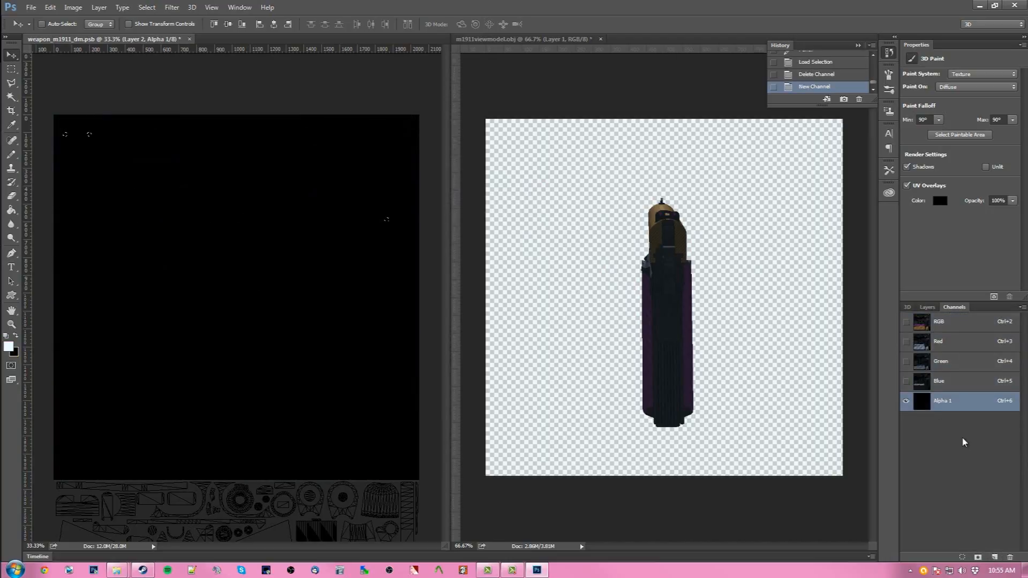
key("alt+BackSpace")
left_click(12, 70)
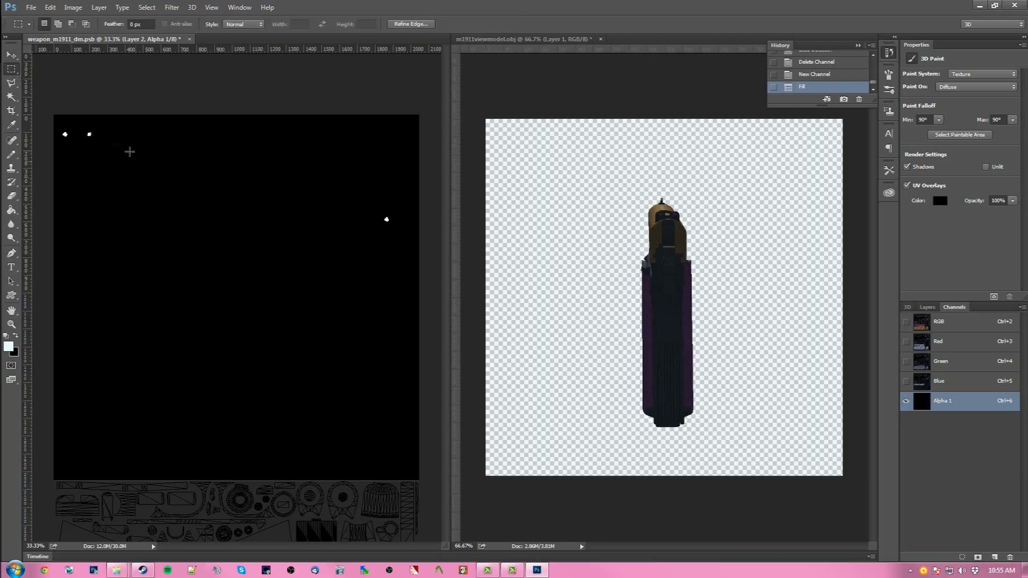
left_click(90, 137)
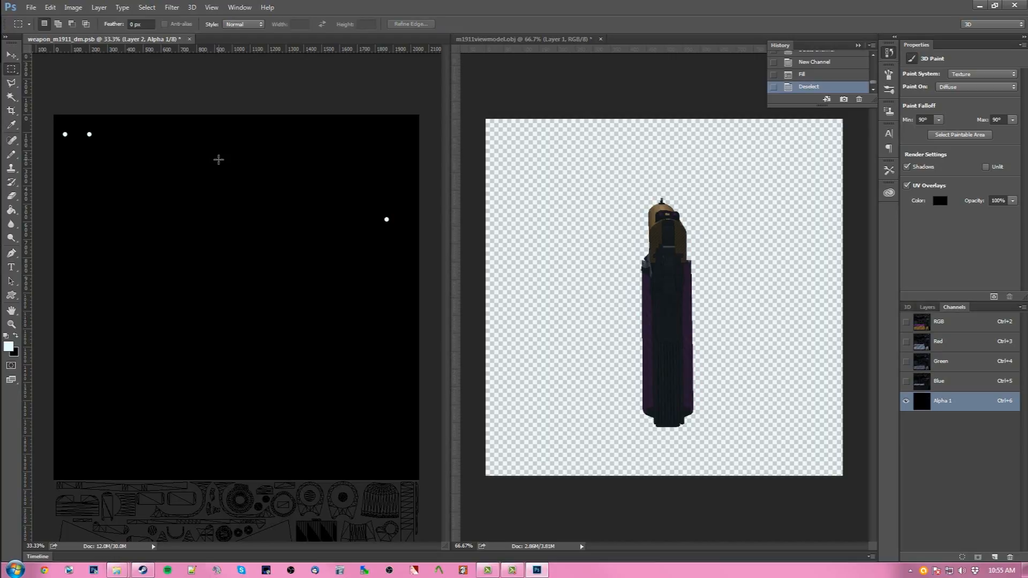
- Save the document and make the RGB channels visible together with the alpha channel
key("ctrl+s")
left_click(906, 323)
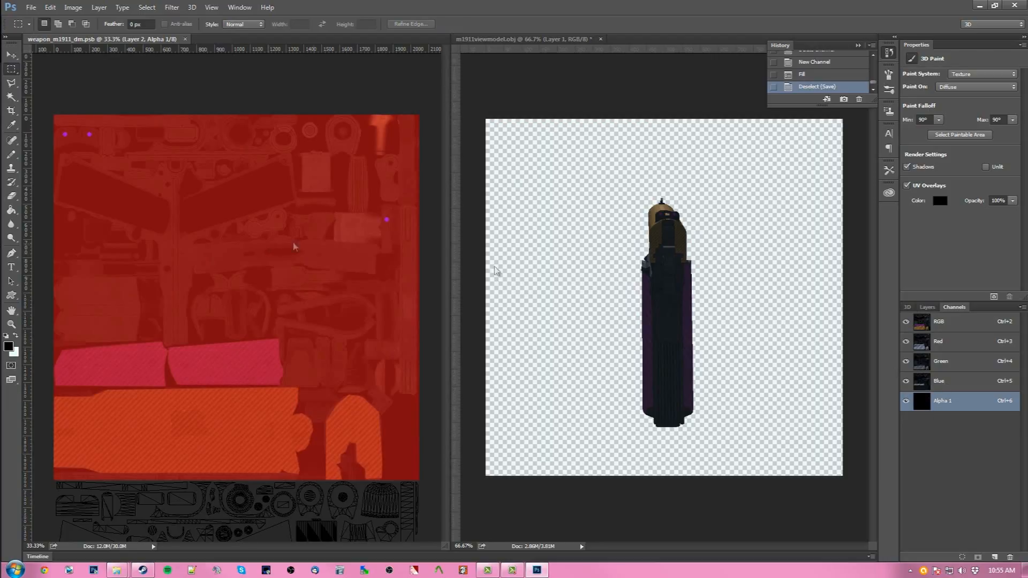
left_click(926, 308)
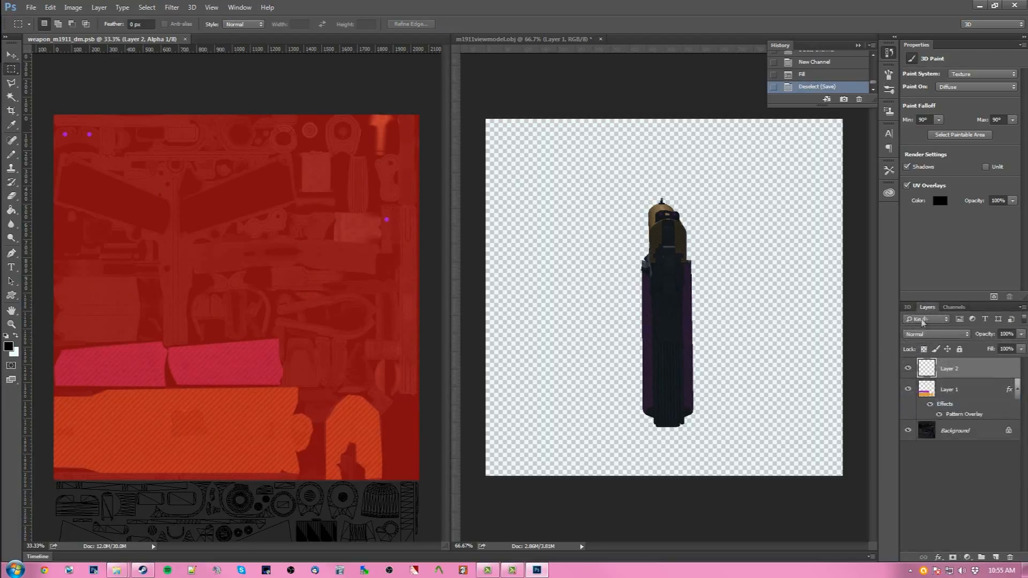
left_click(954, 307)
left_click(906, 402)
left_click(906, 401)
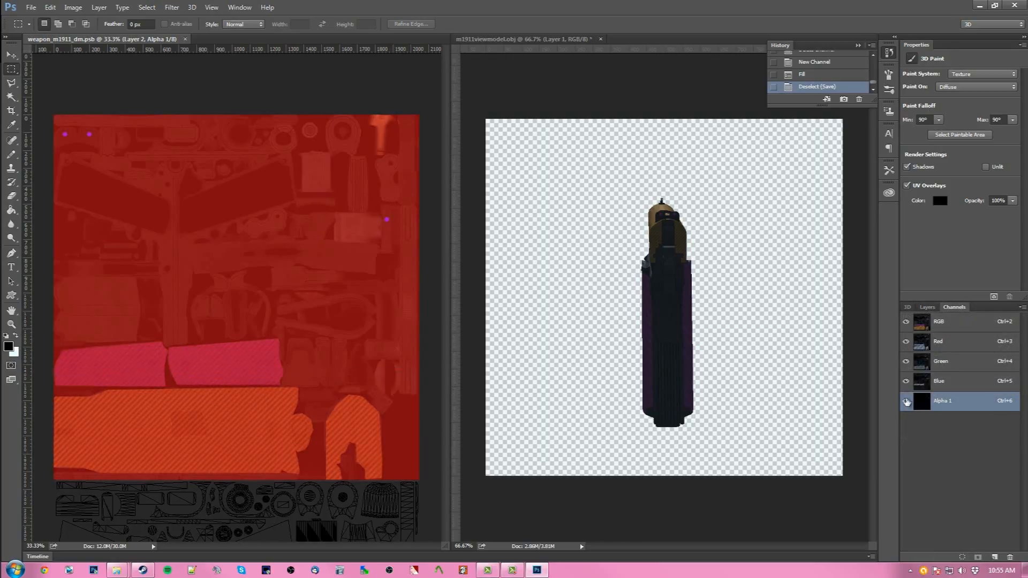
left_click(927, 309)
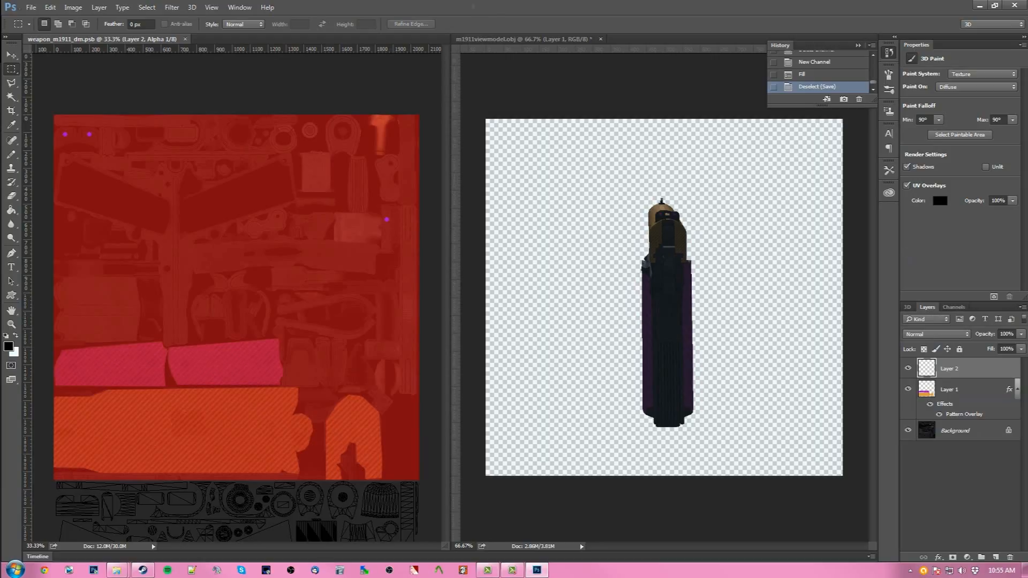
- Save the document as a Photoshop PSD named weapon_m1911_dm in the Funkytown materials\models\weapons\1911 folder
left_click(30, 8)
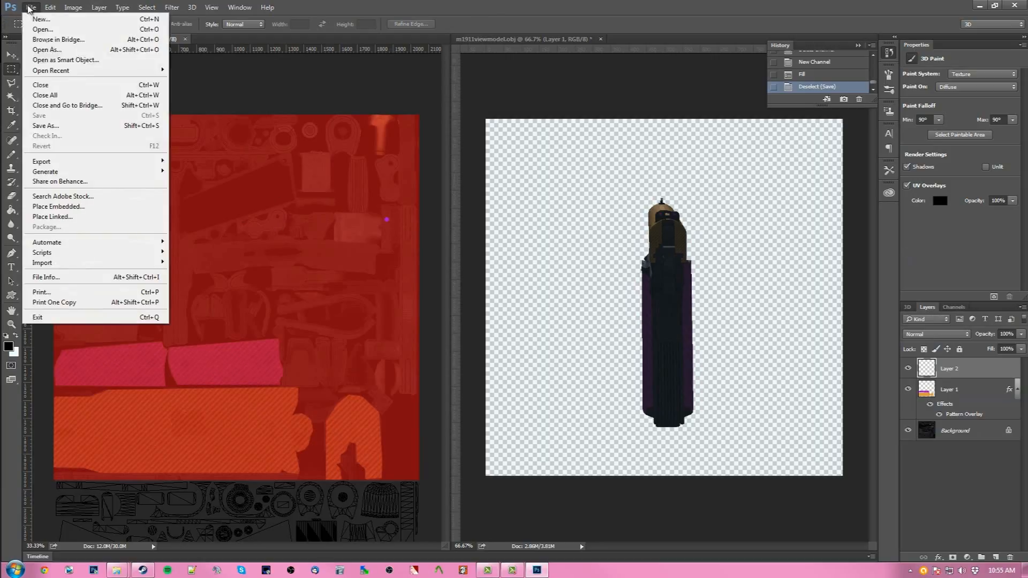
left_click(47, 125)
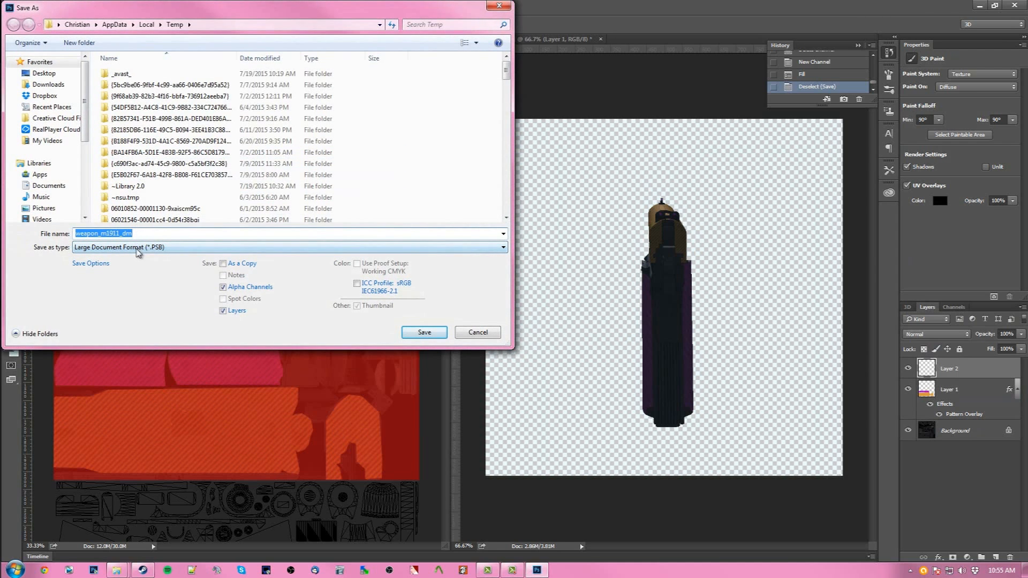
scroll(85, 96, "down", 5)
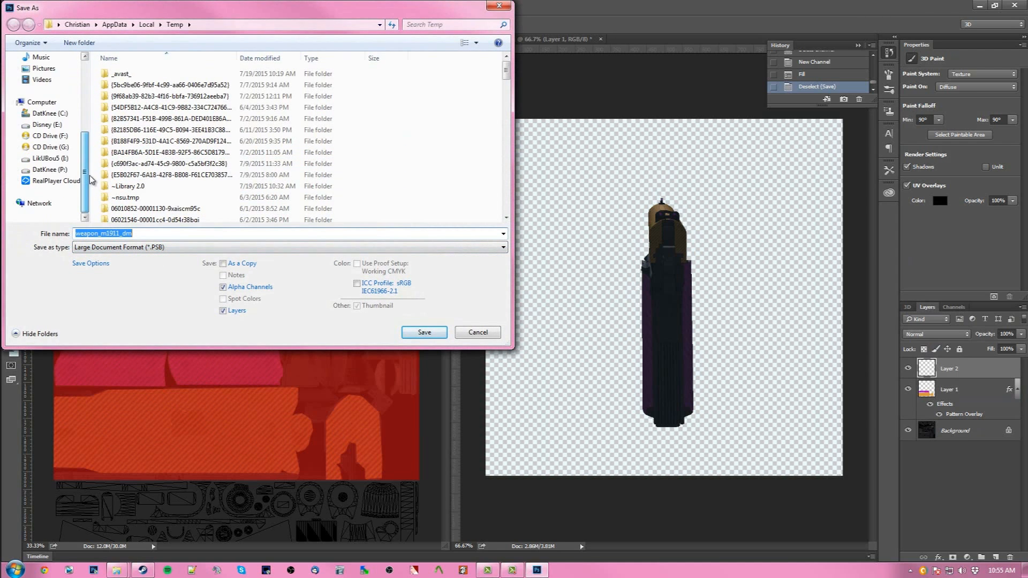
left_click(54, 158)
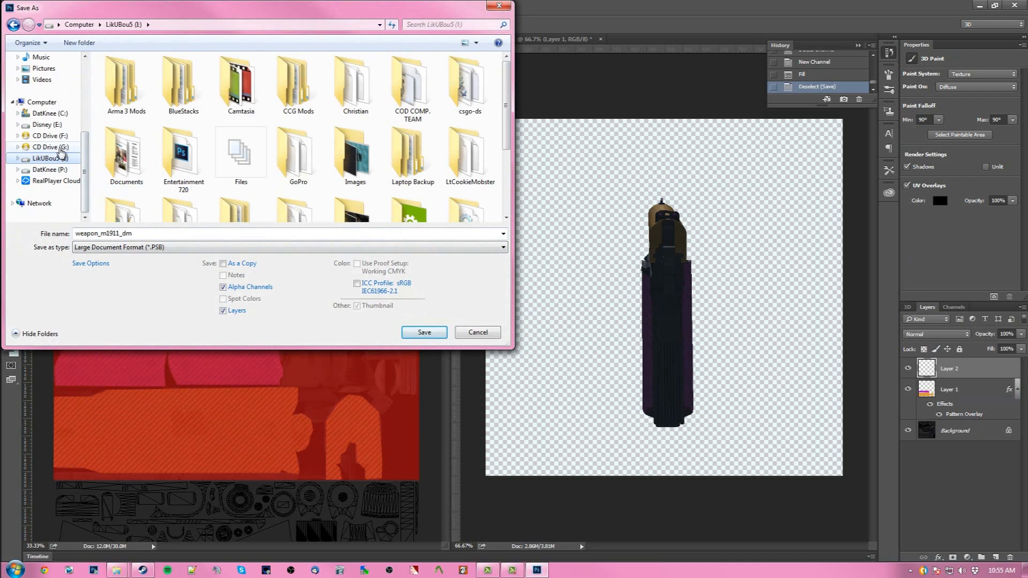
double_click(241, 155)
scroll(161, 160, "down", 5)
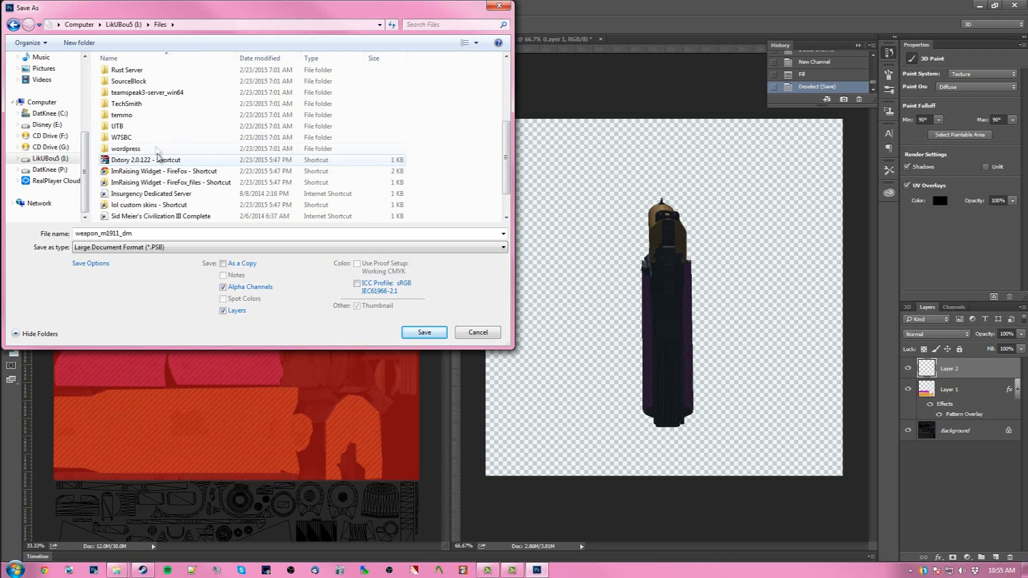
scroll(160, 155, "up", 2)
double_click(129, 83)
scroll(163, 162, "down", 4)
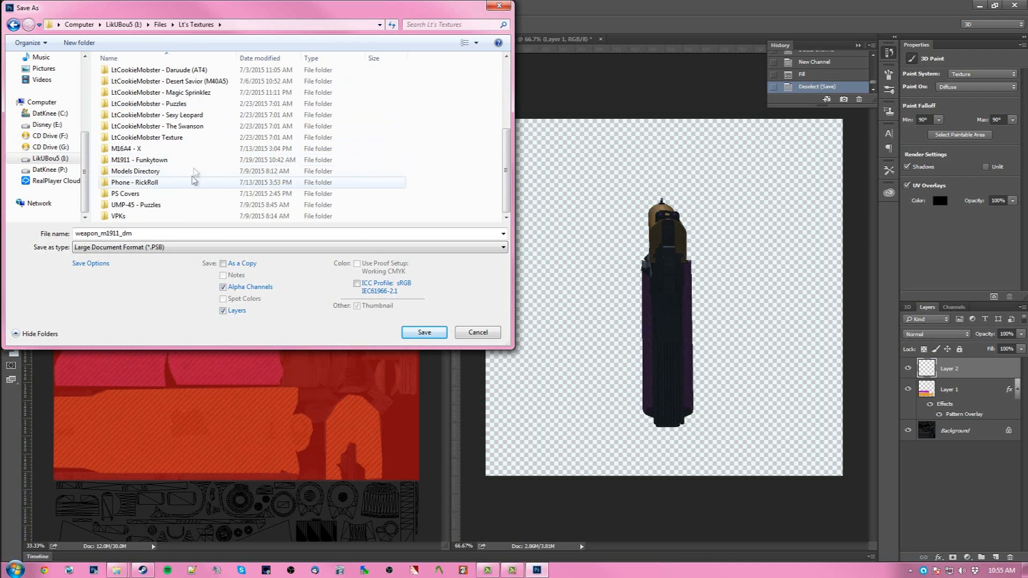
double_click(156, 159)
double_click(162, 74)
double_click(162, 74)
double_click(162, 74)
double_click(161, 74)
double_click(162, 74)
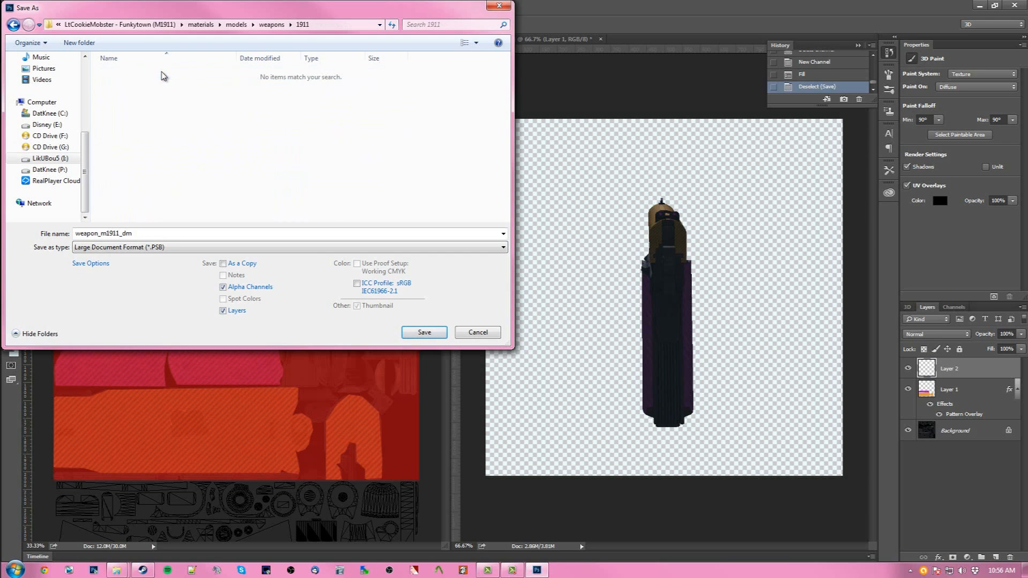
left_click(162, 249)
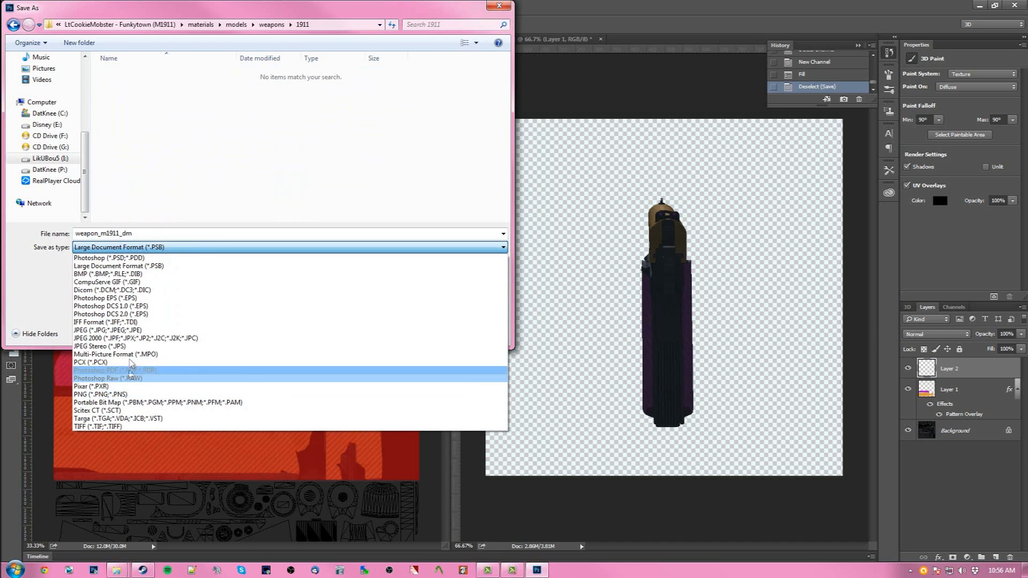
left_click(131, 259)
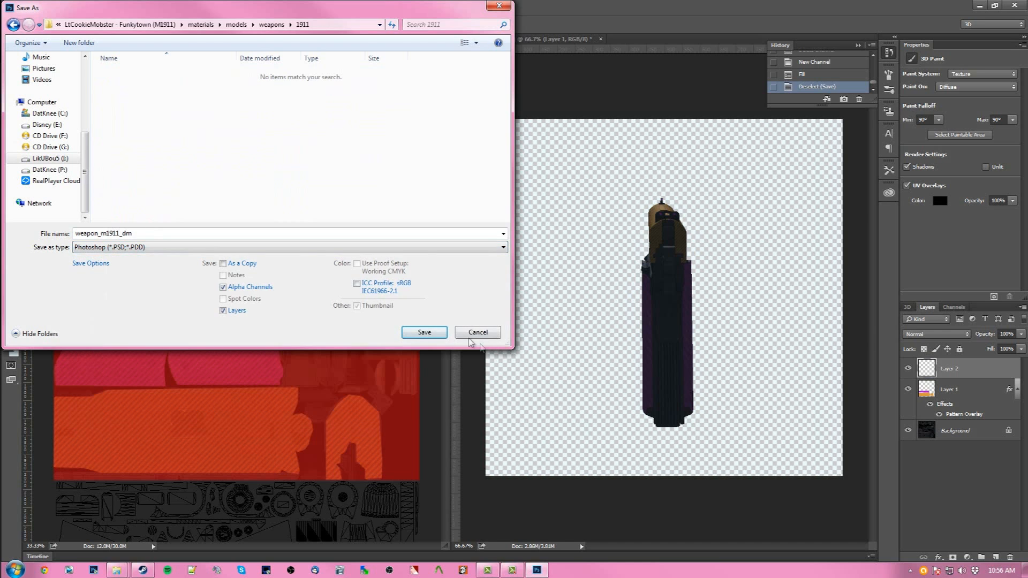
left_click(426, 333)
left_click(638, 175)
- Save the document again as a Targa file weapon_m1911_dm, replacing the existing TGA in the same folder
left_click(31, 8)
left_click(46, 126)
left_click(120, 247)
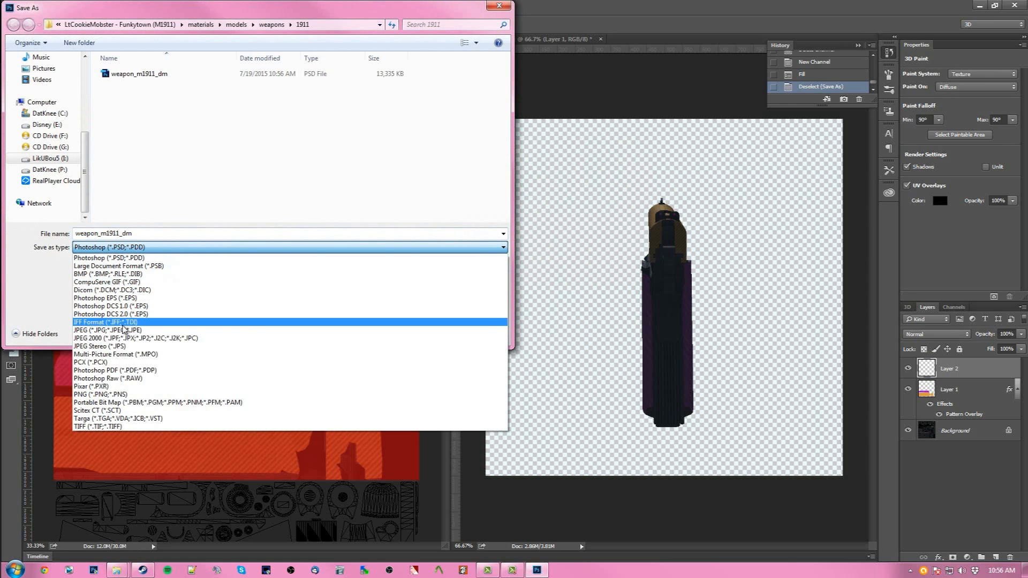
left_click(124, 422)
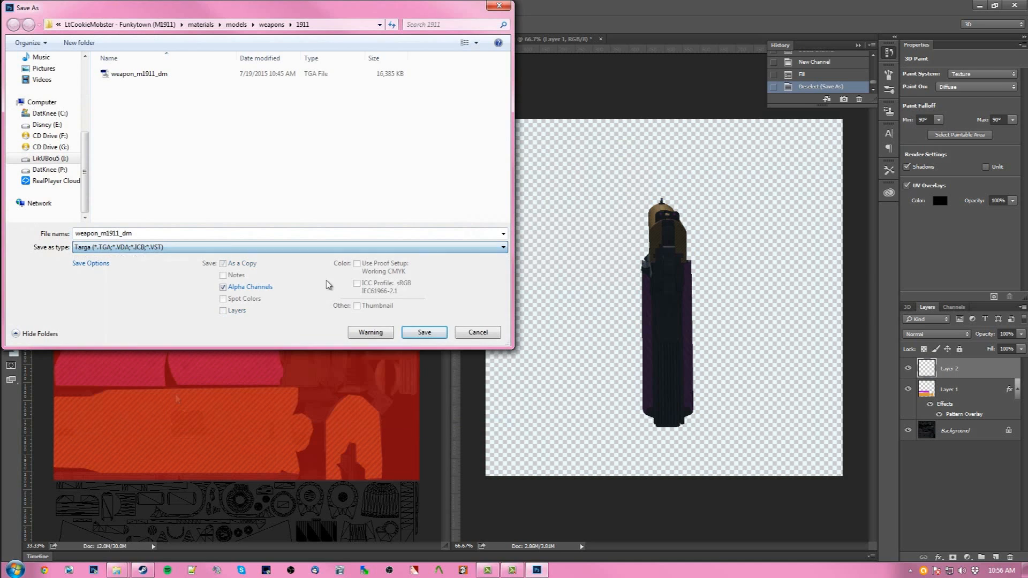
left_click(433, 333)
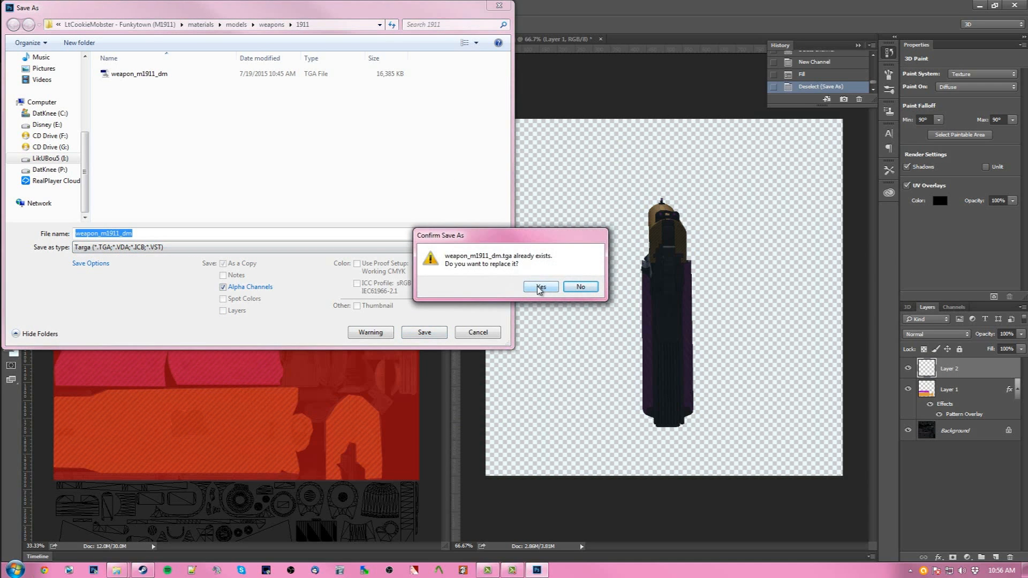
left_click(541, 288)
left_click(542, 187)
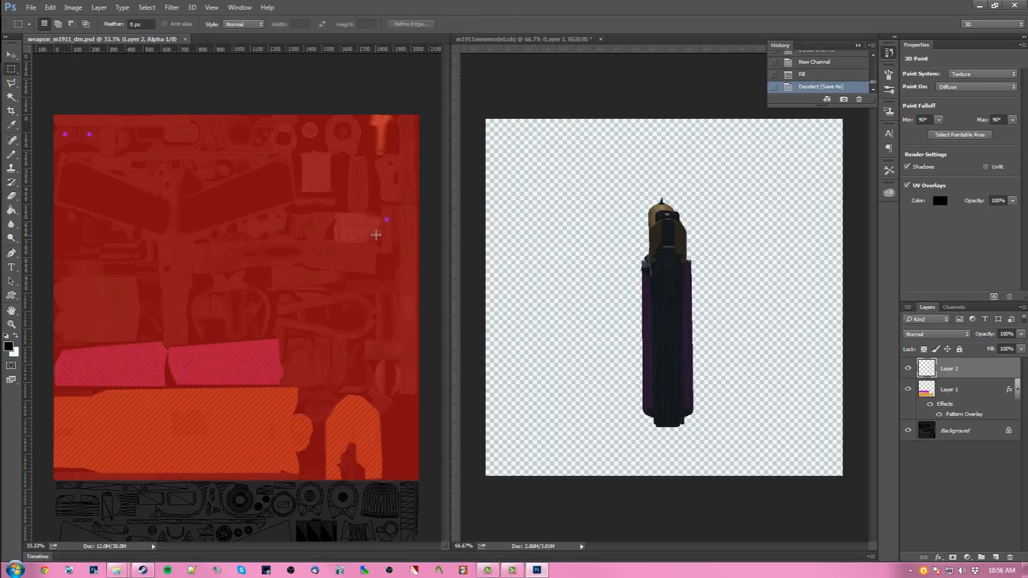
- Quit Photoshop without saving the m1911viewmodel.obj document and open the weapon_m1911_dm Valve Texture File
left_click(1015, 4)
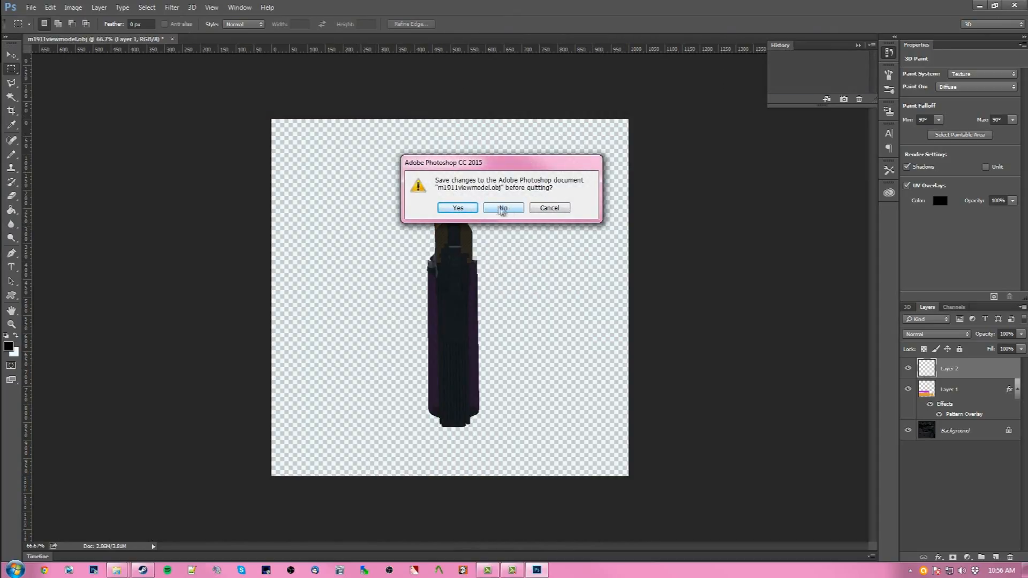
left_click(498, 209)
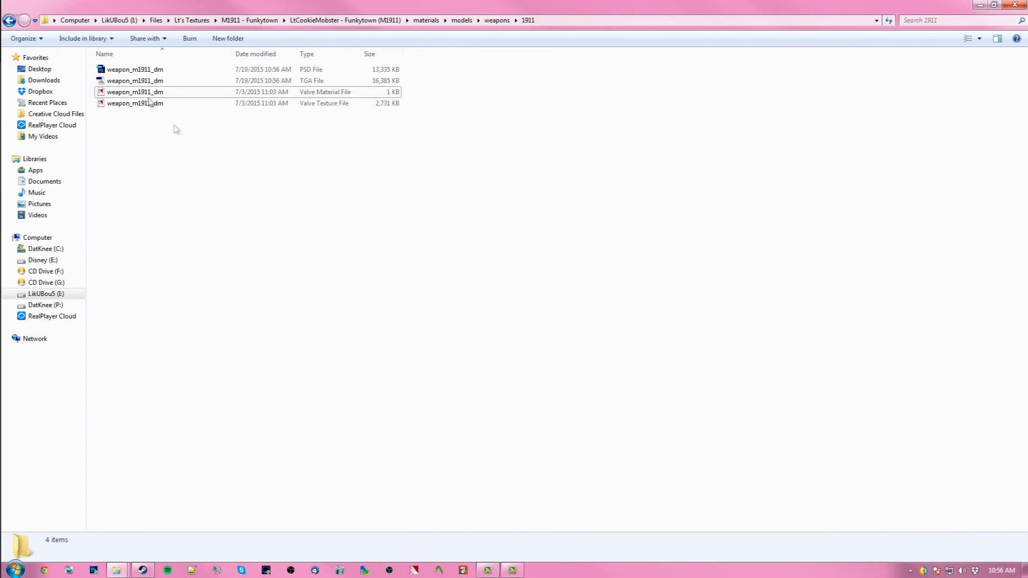
left_click(148, 103)
left_click(157, 110)
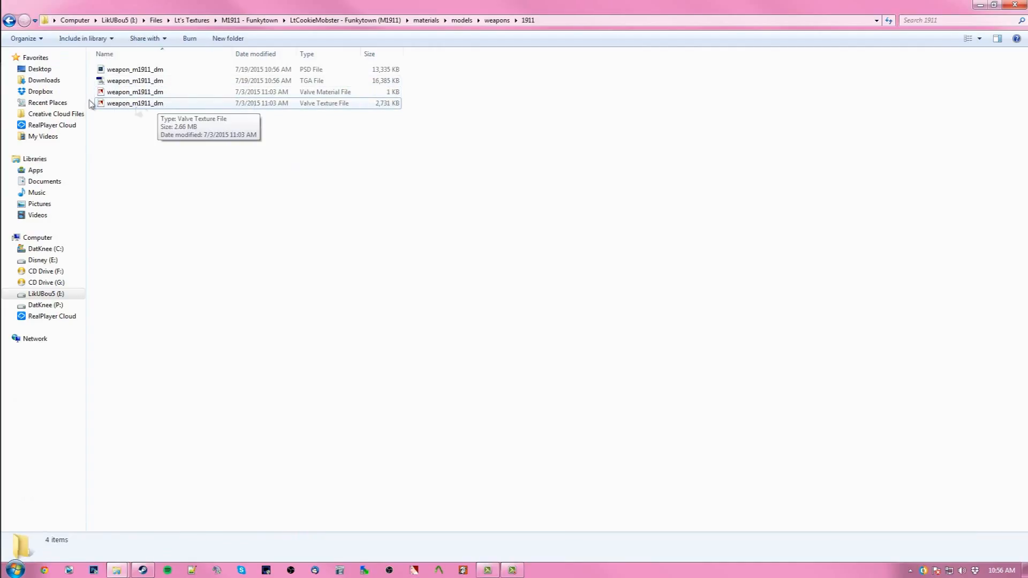
double_click(154, 106)
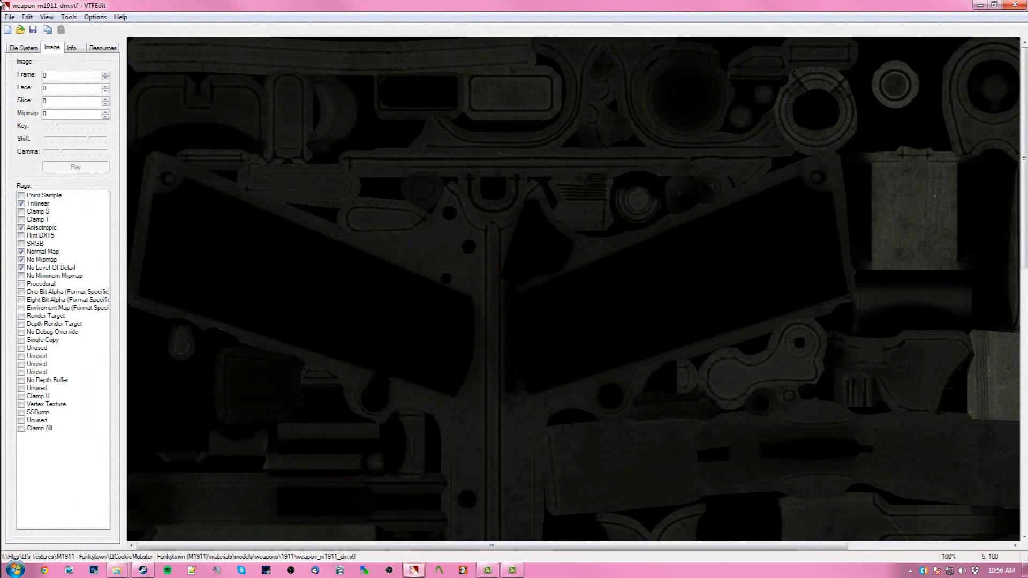
- Import the weapon_m1911_dm TGA image as a new VTF texture
left_click(9, 17)
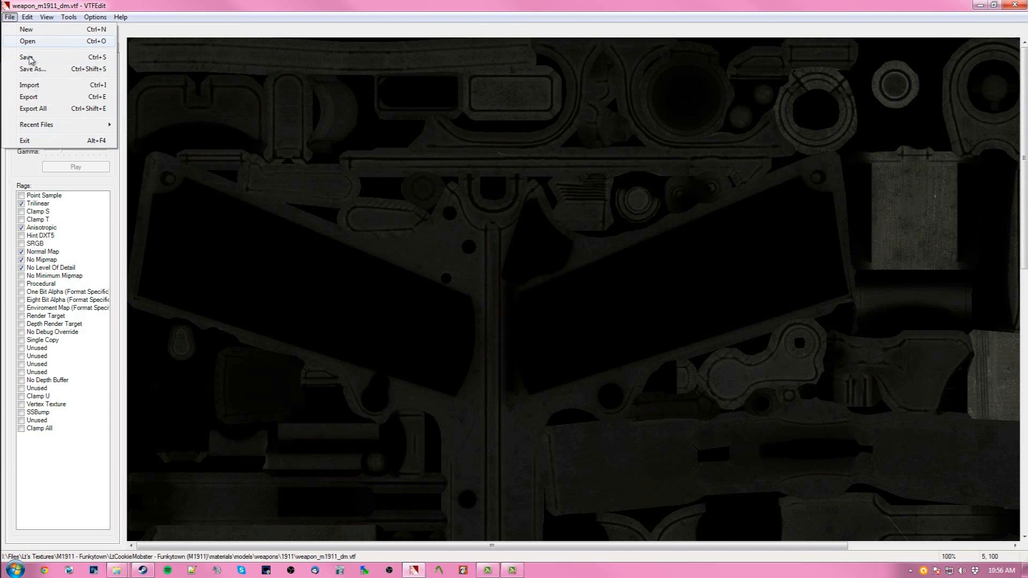
left_click(31, 85)
double_click(128, 113)
left_click(610, 391)
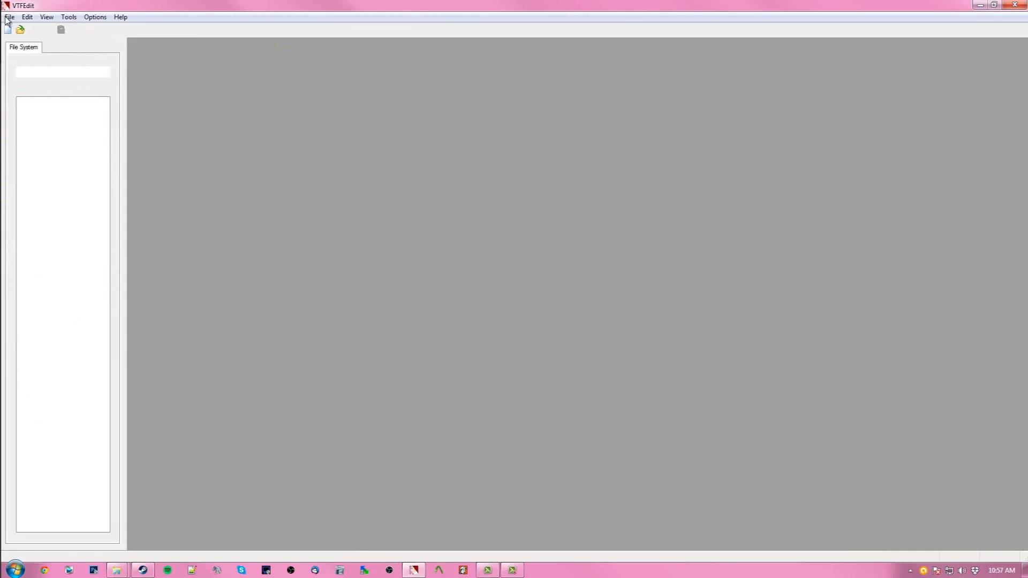
key("ctrl+v")
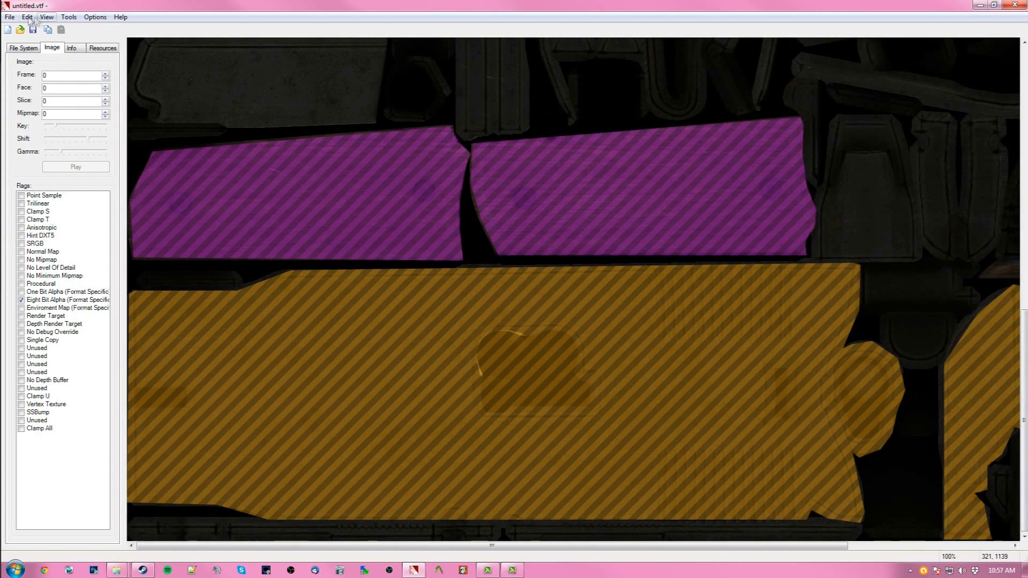
- Save the texture as weapon_m1911_dm.vtf, replacing the existing file, and close VTFEdit
left_click(10, 16)
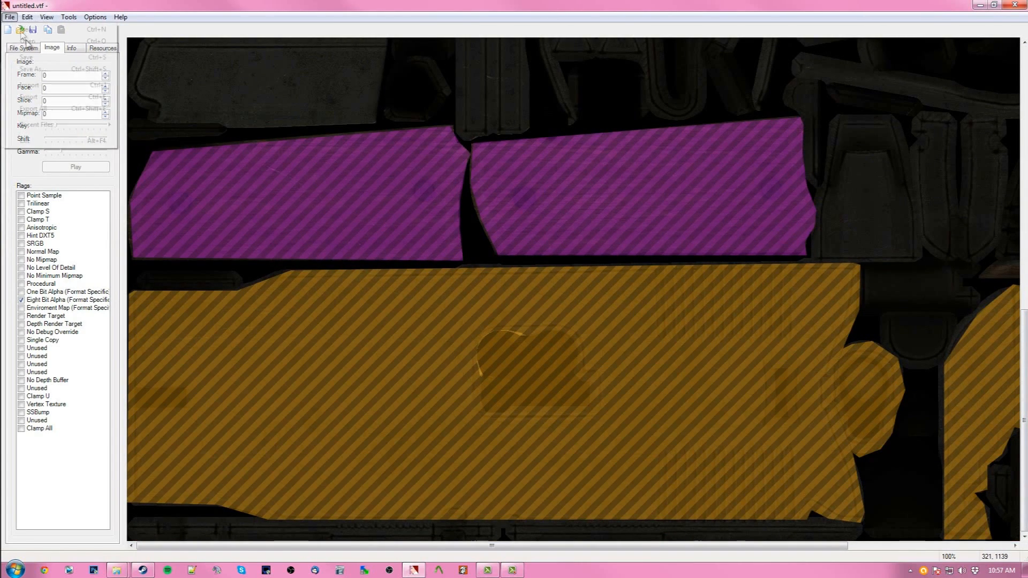
left_click(34, 69)
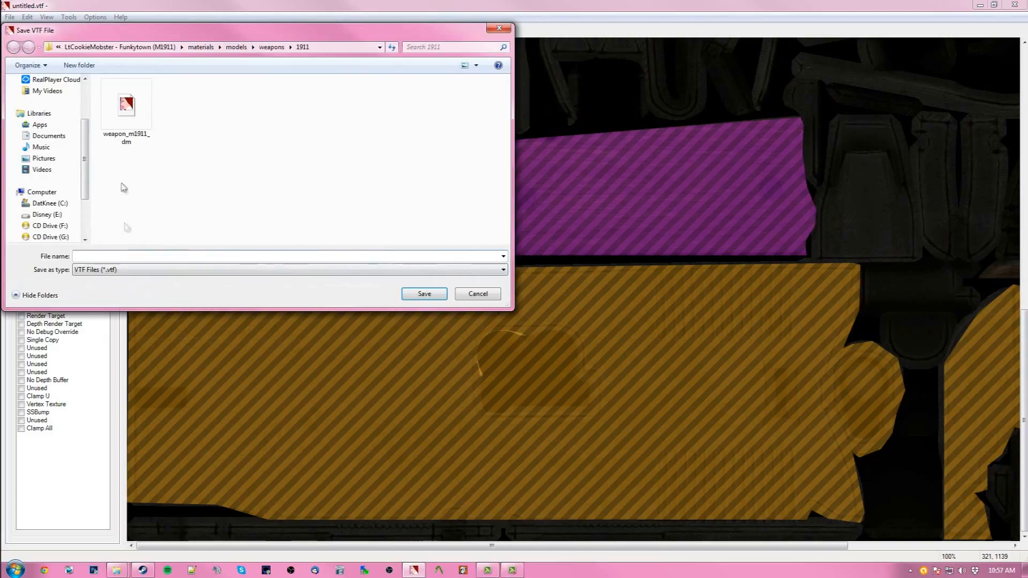
left_click(127, 107)
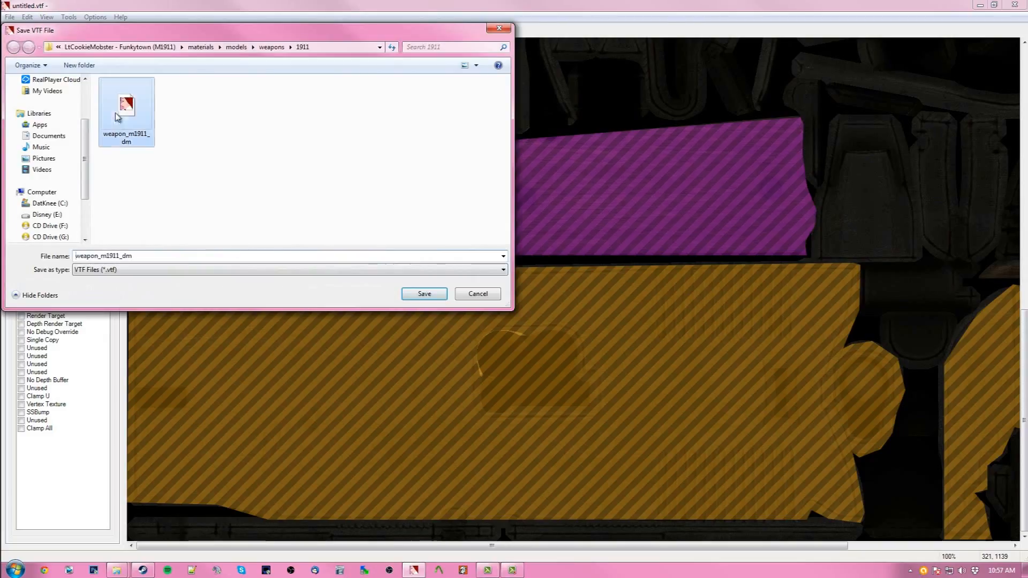
left_click(425, 295)
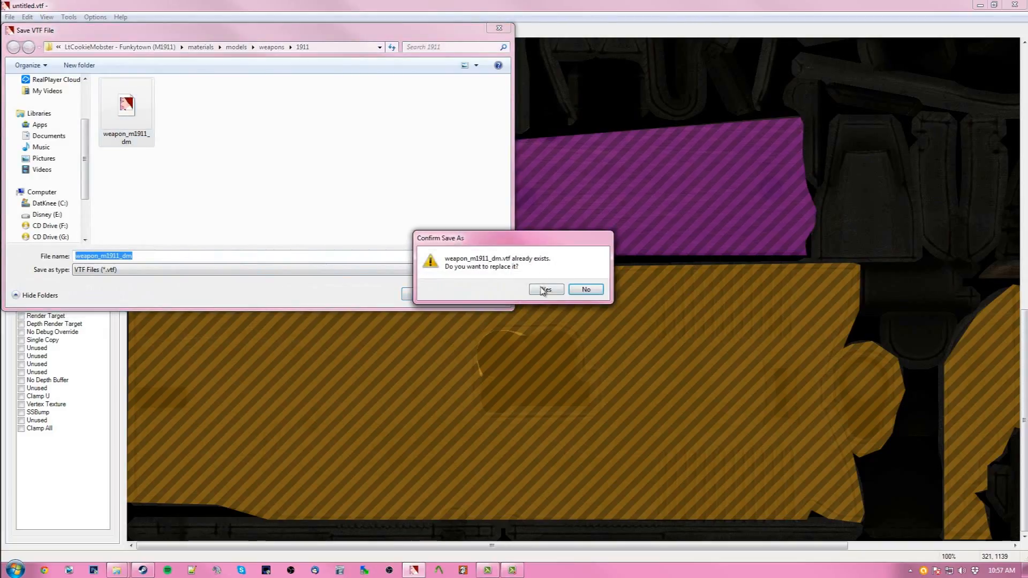
left_click(546, 289)
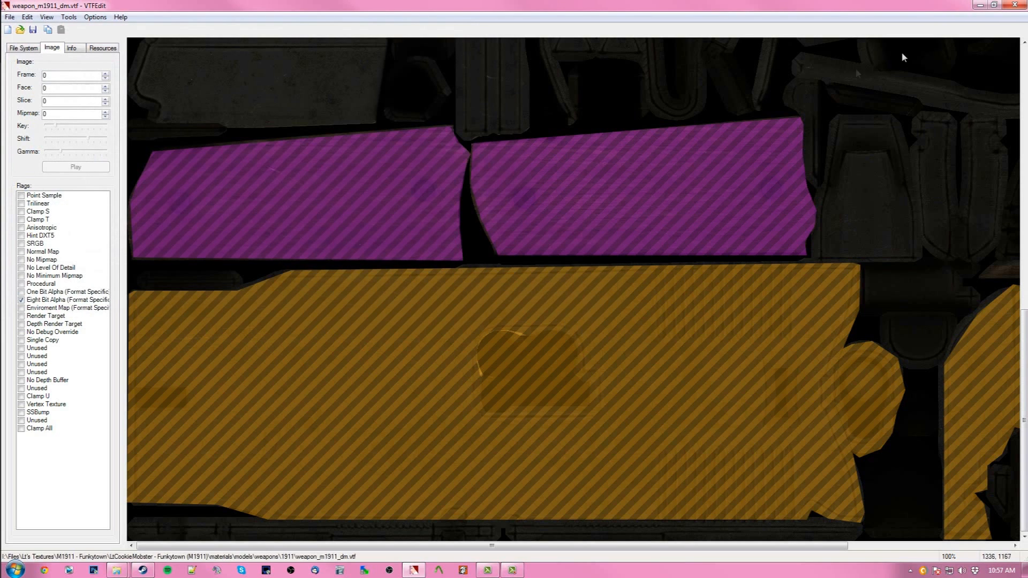
left_click(1017, 5)
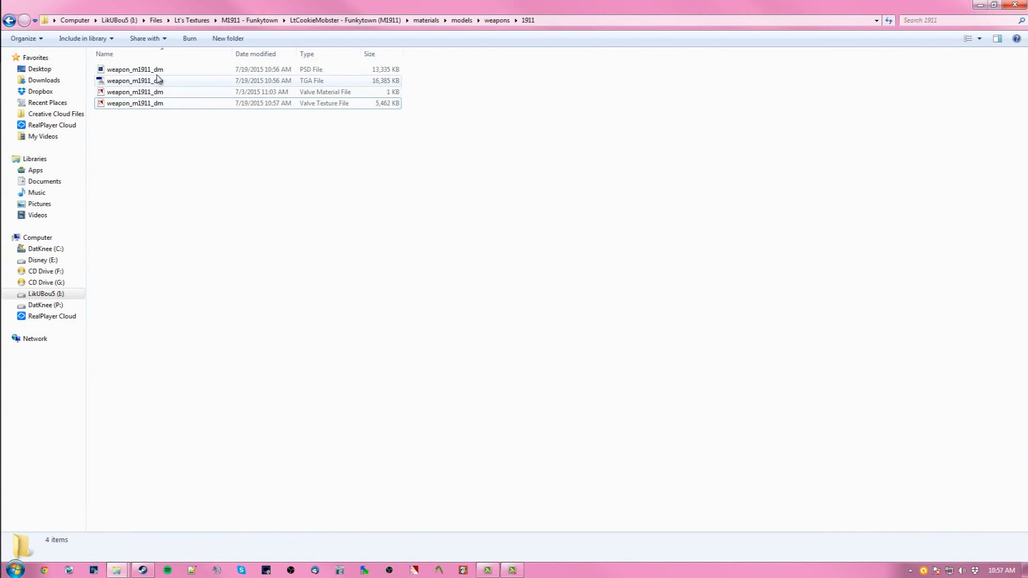
- Open the weapon_m1911_dm material file to review its parameters, then close it
left_click(154, 94)
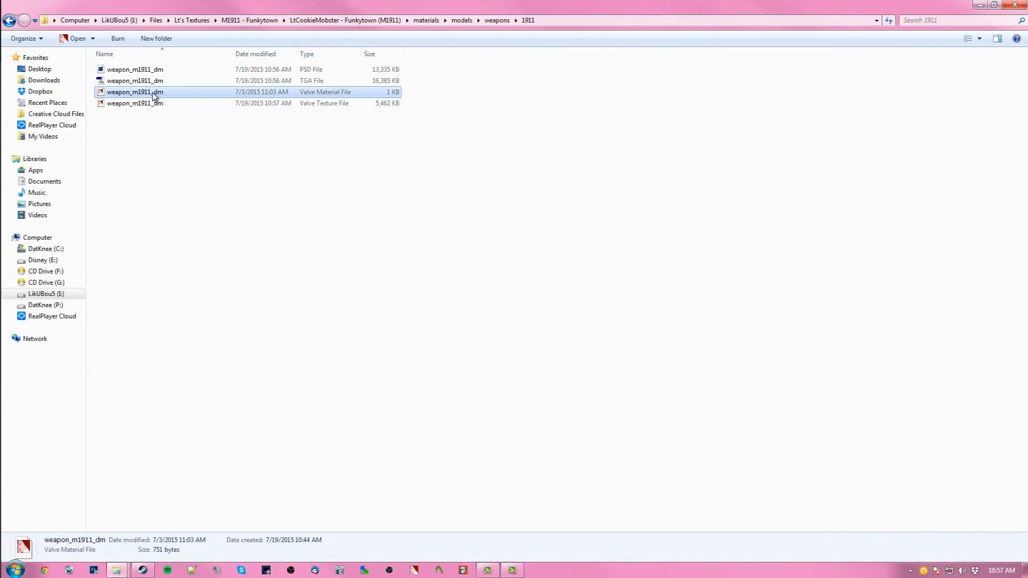
left_click(190, 194)
left_click(161, 96)
double_click(172, 96)
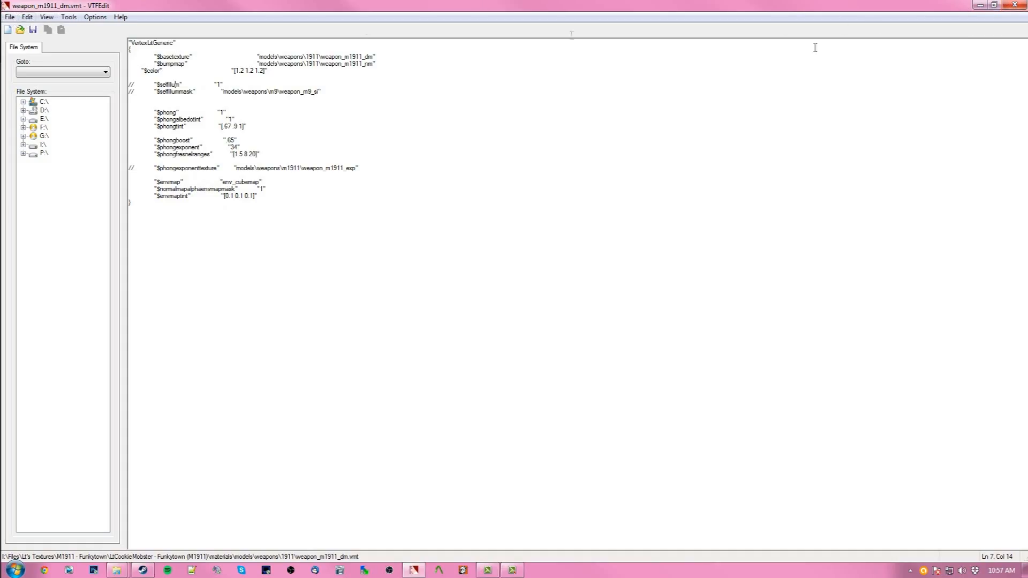
left_click(1015, 5)
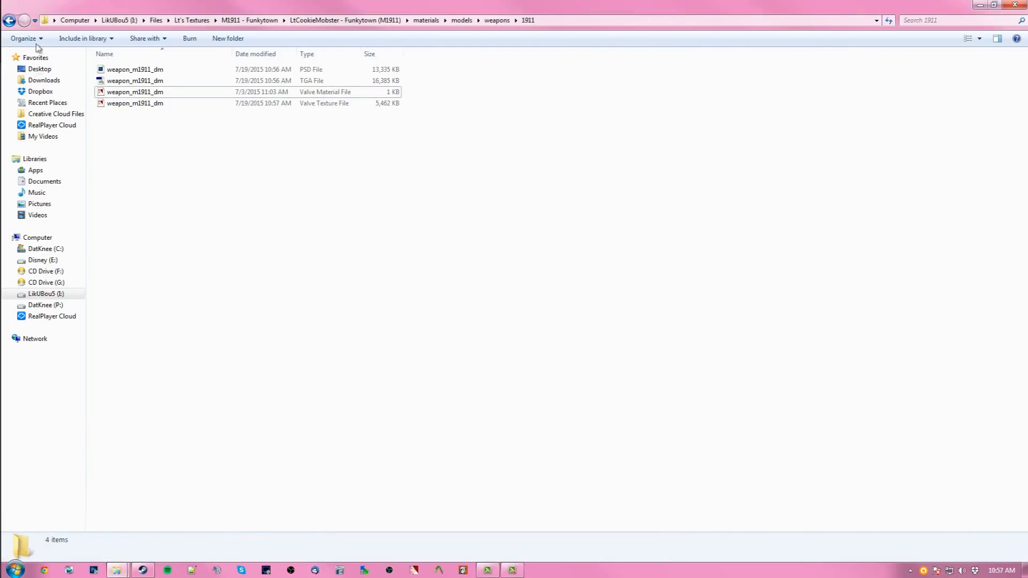
- Navigate to the insurgency2 bin folder in the Insurgency install and select the vpk tool
left_click(9, 21)
left_click(9, 21)
left_click(8, 21)
left_click(9, 21)
left_click(322, 268)
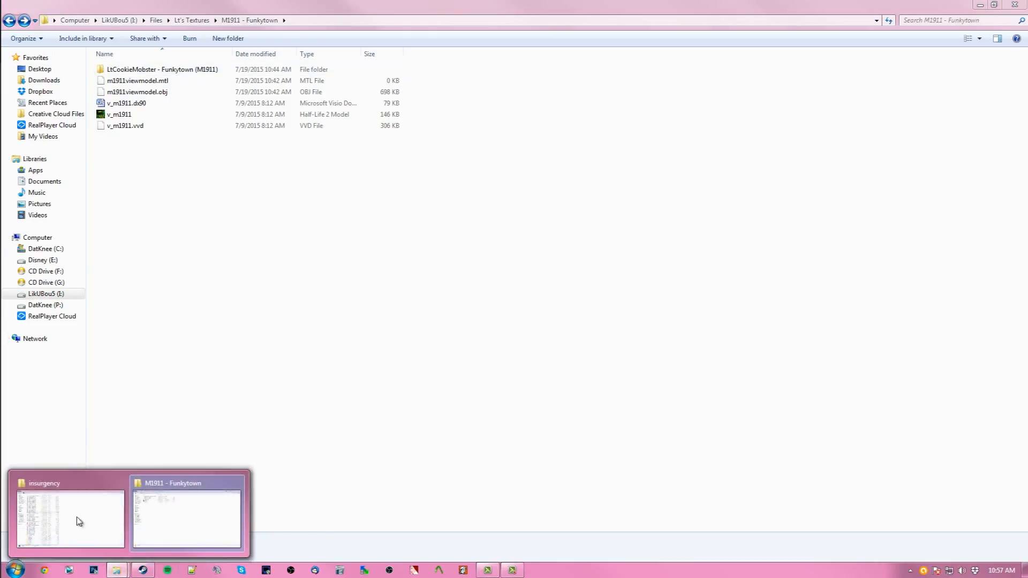
left_click(67, 512)
left_click(454, 223)
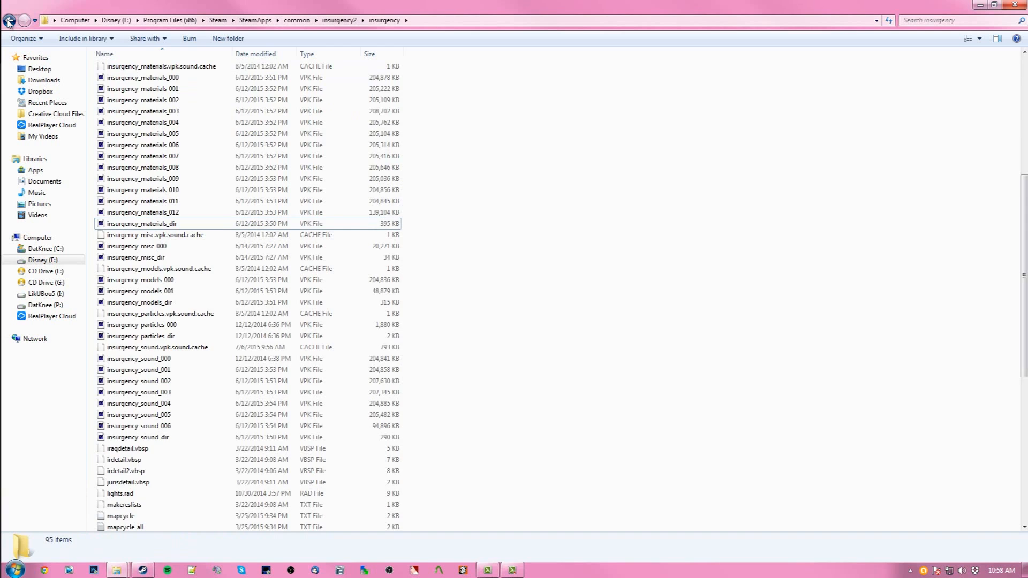
left_click(9, 22)
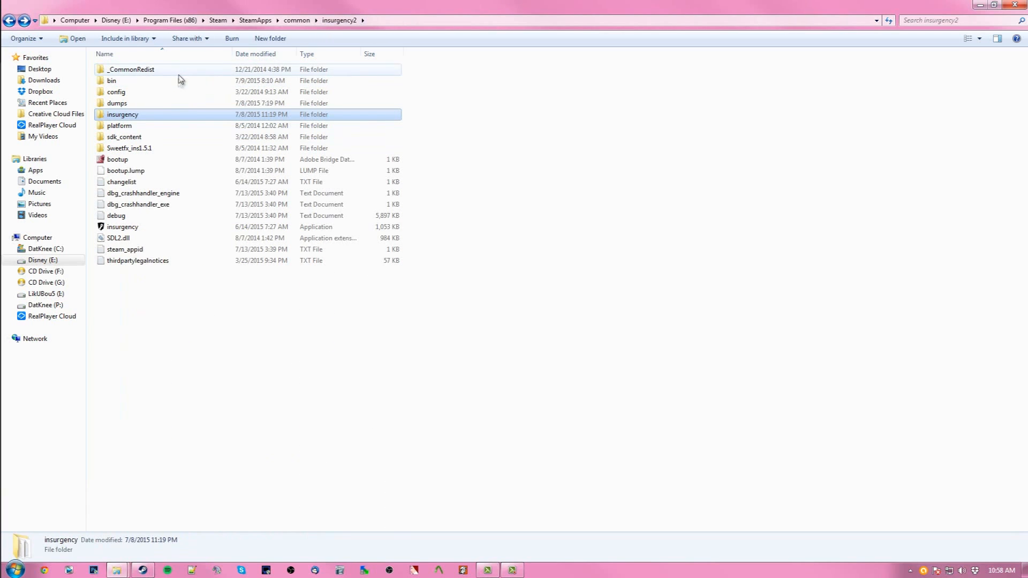
double_click(178, 82)
scroll(222, 235, "down", 20)
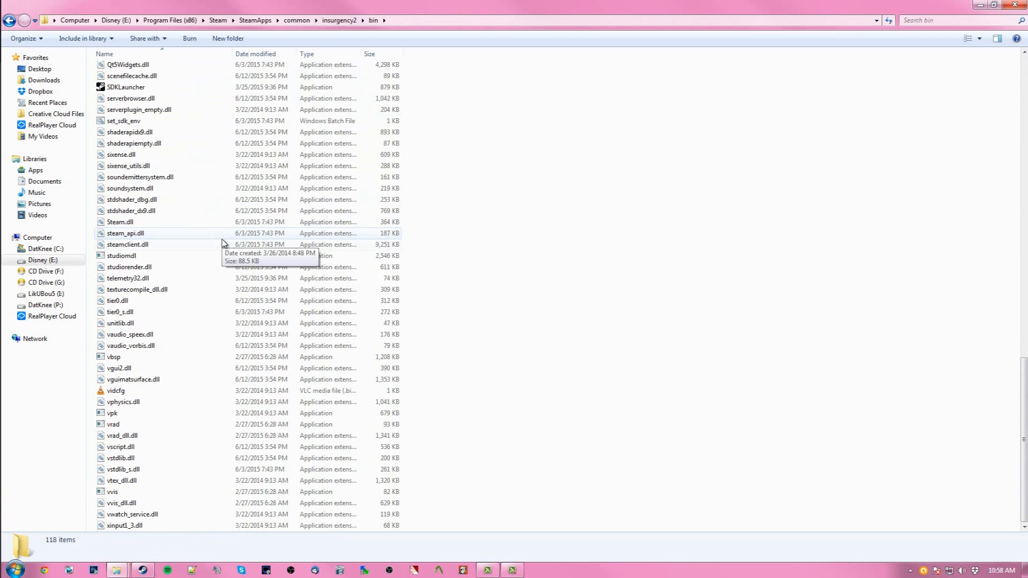
left_click(119, 417)
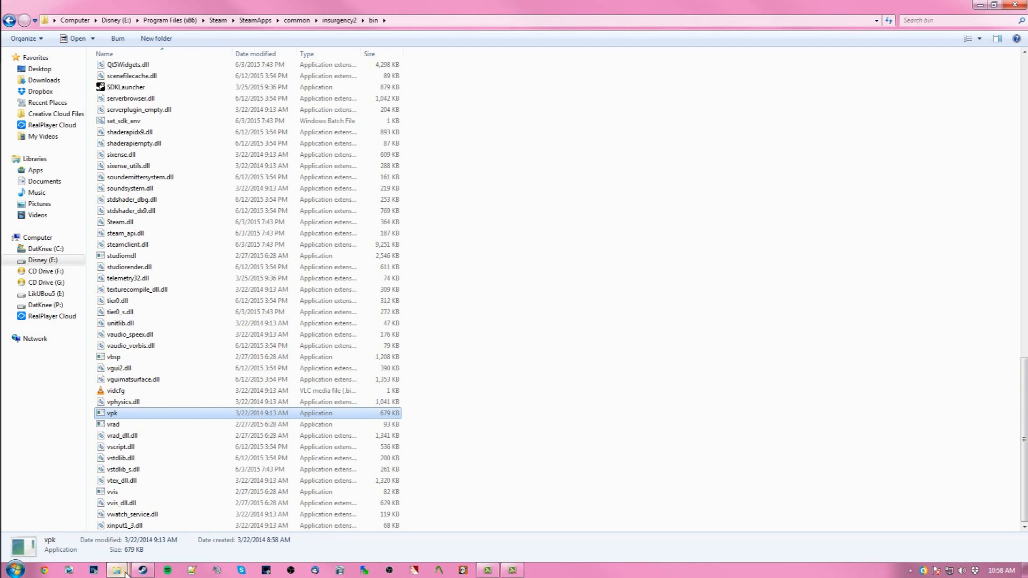
- Pack the LtCookieMobster - Funkytown (M1911) folder into a VPK file by dropping it onto the vpk tool
left_click(172, 523)
left_click(142, 73)
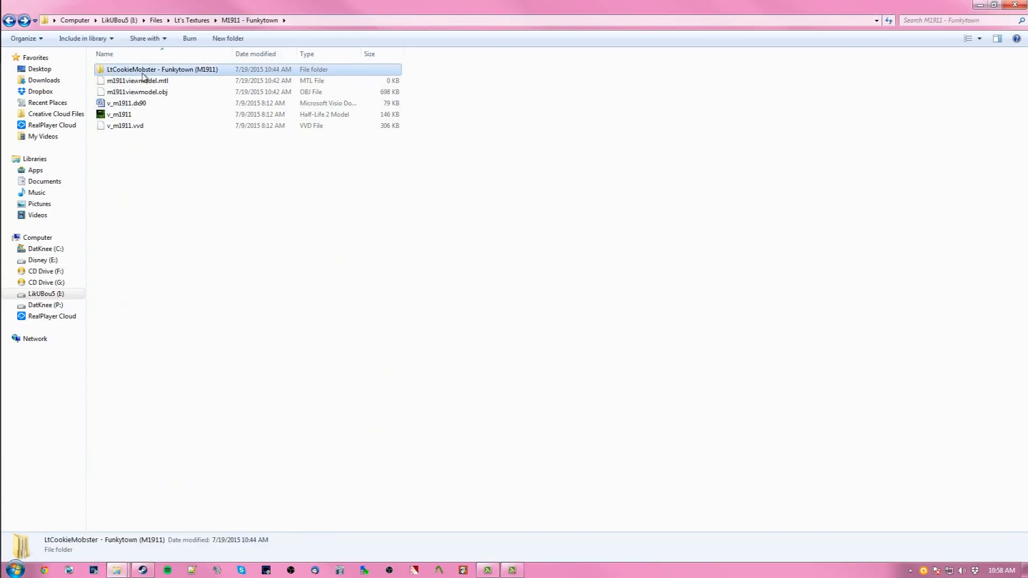
left_click_drag(143, 79, 129, 416)
mouse_move(122, 571)
left_click(224, 515)
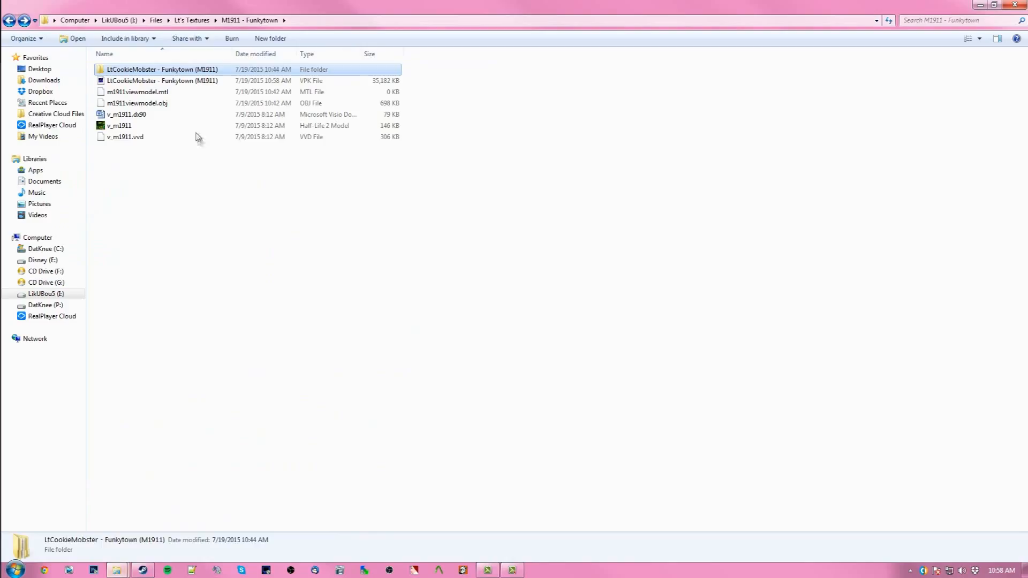
left_click(216, 80)
left_click(217, 72)
left_click(218, 81)
- Browse the Insurgency custom folder and its workshop subfolder to see where mod VPKs are installed
mouse_move(119, 569)
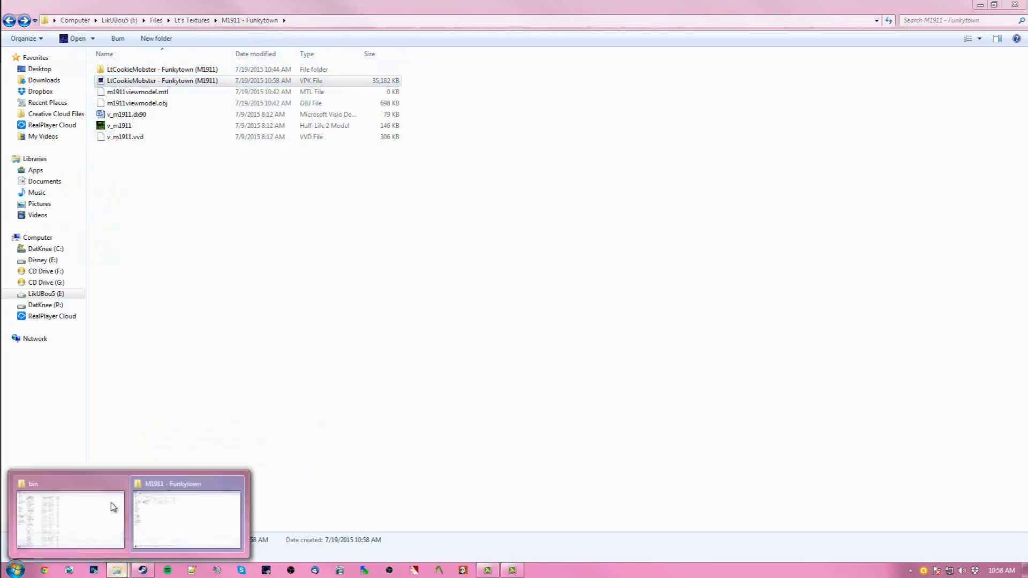
left_click(113, 508)
left_click(6, 22)
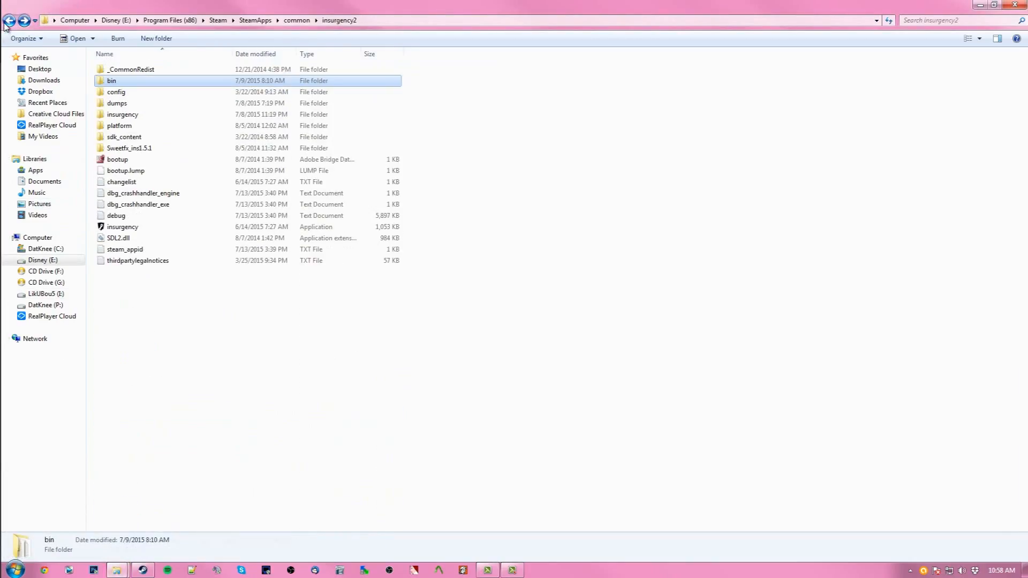
double_click(135, 115)
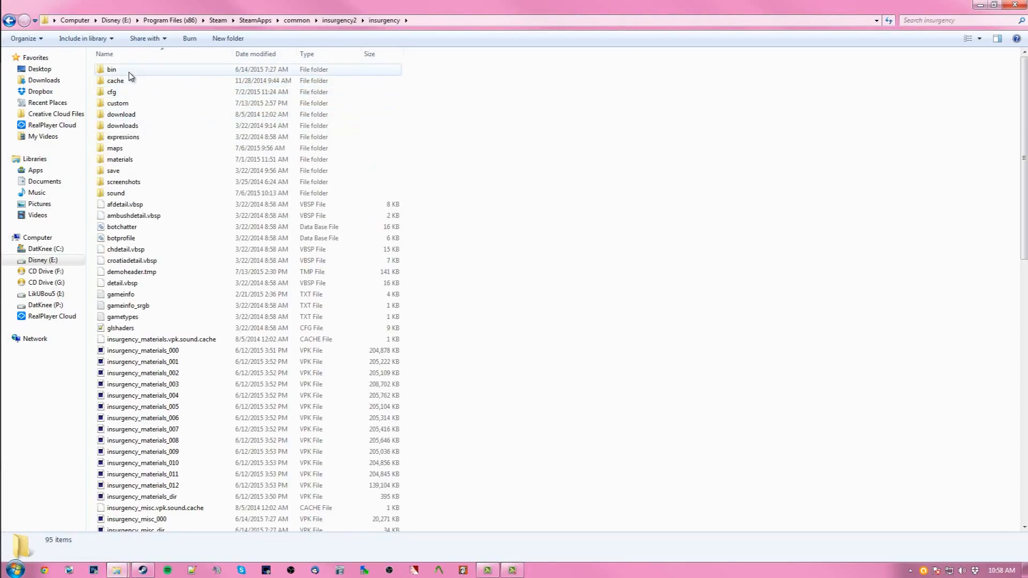
double_click(135, 103)
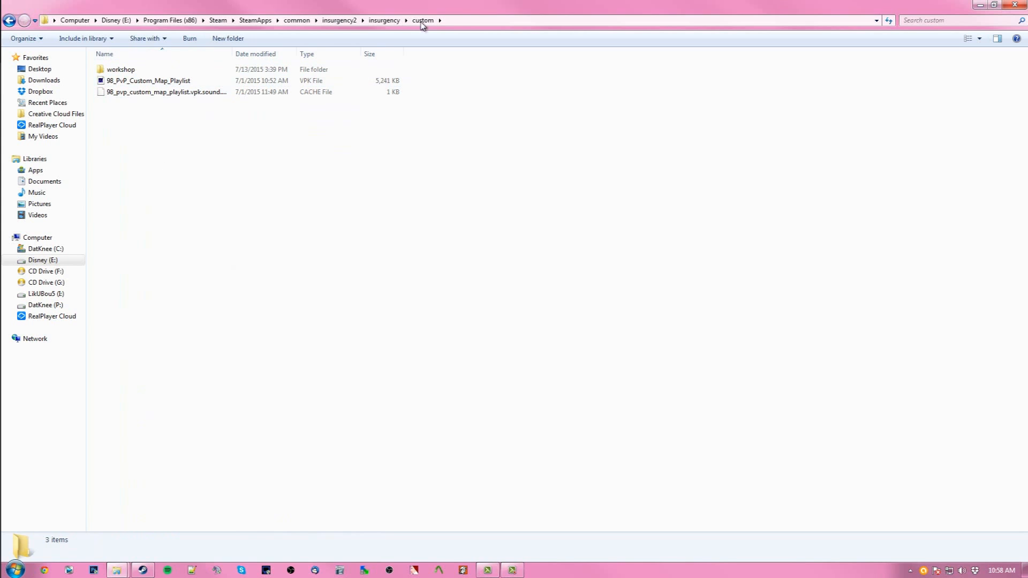
left_click(9, 20)
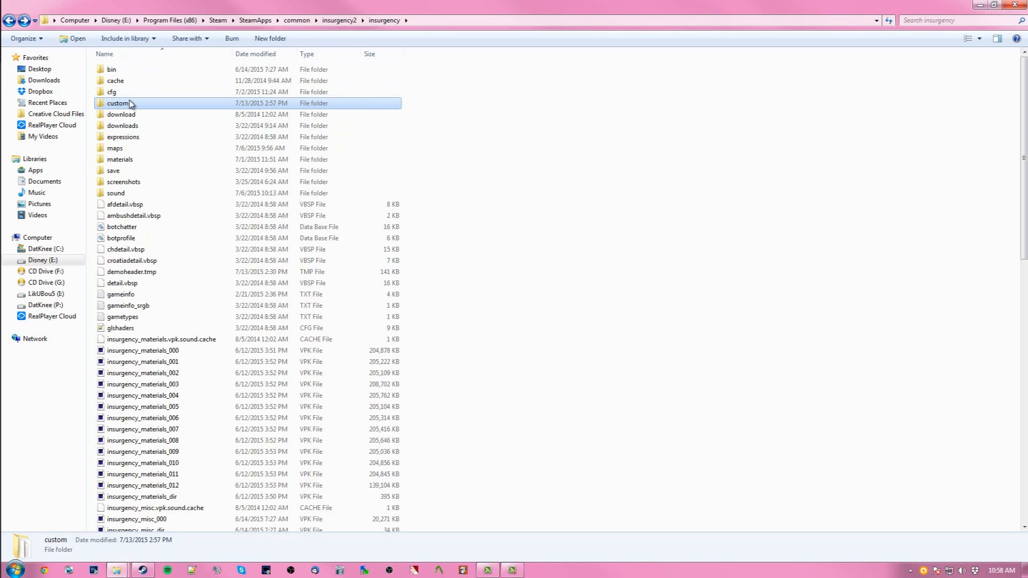
double_click(130, 105)
double_click(120, 71)
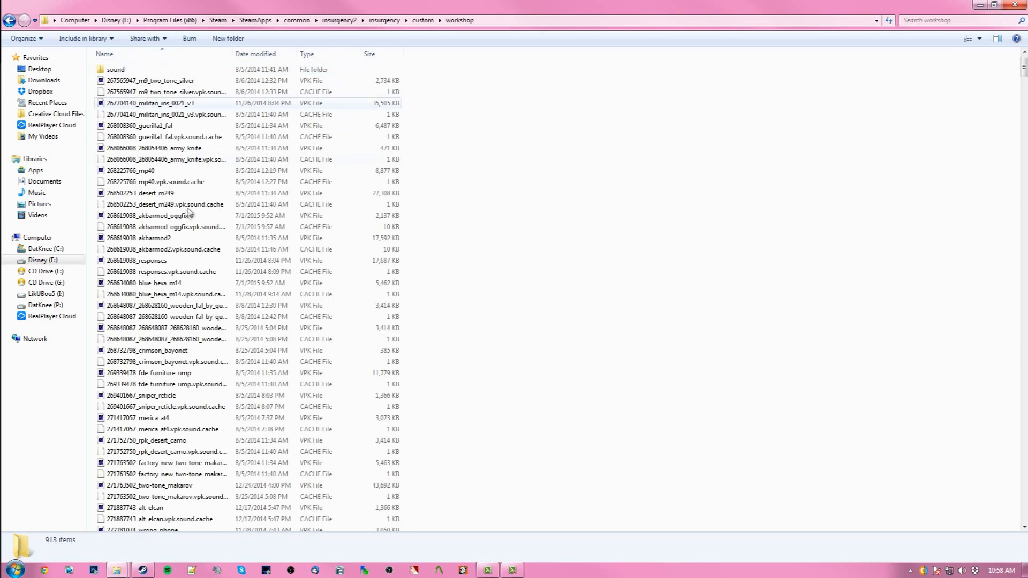
scroll(145, 403, "down", 10)
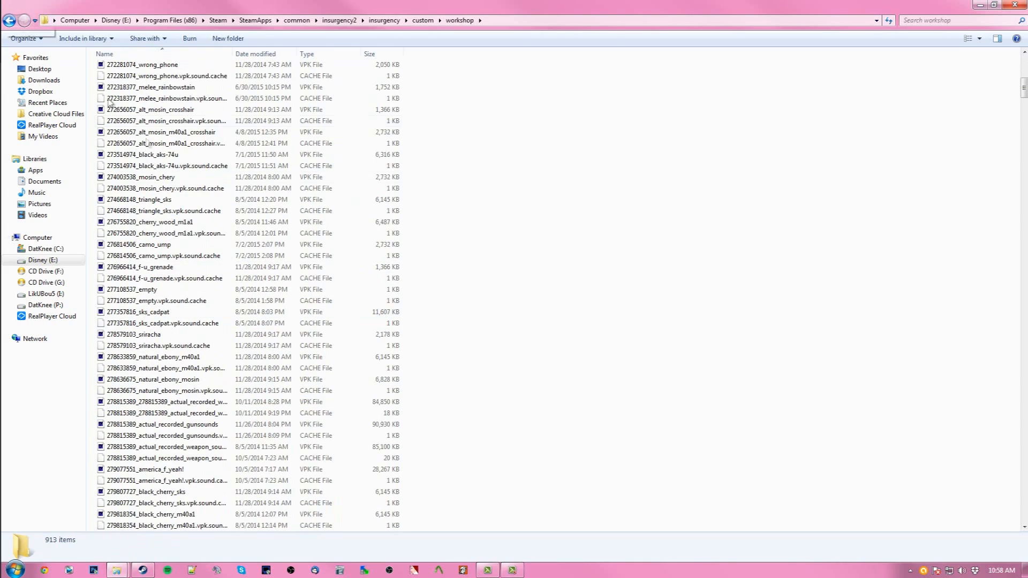
scroll(234, 310, "up", 8)
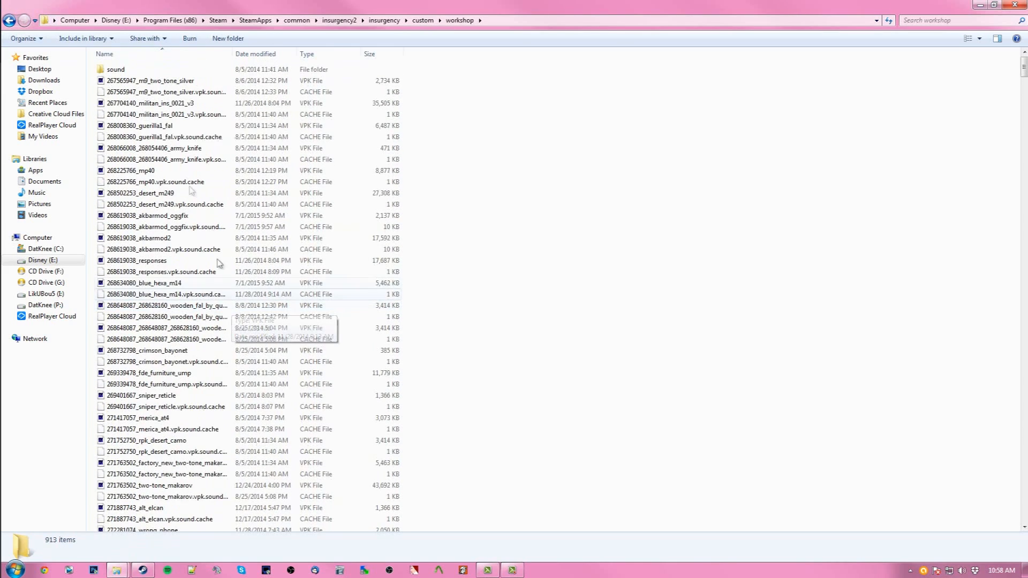
left_click(9, 21)
- Copy the LtCookieMobster - Funkytown (M1911) VPK file into the Insurgency custom folder
left_click(359, 288)
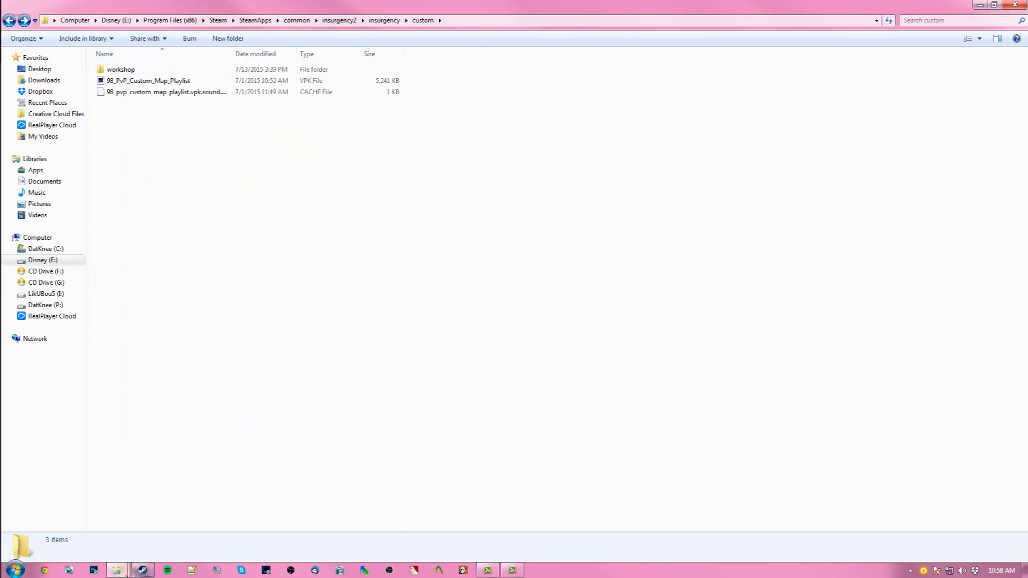
mouse_move(117, 571)
left_click(175, 531)
left_click(181, 220)
left_click(194, 81)
right_click(195, 82)
left_click(231, 250)
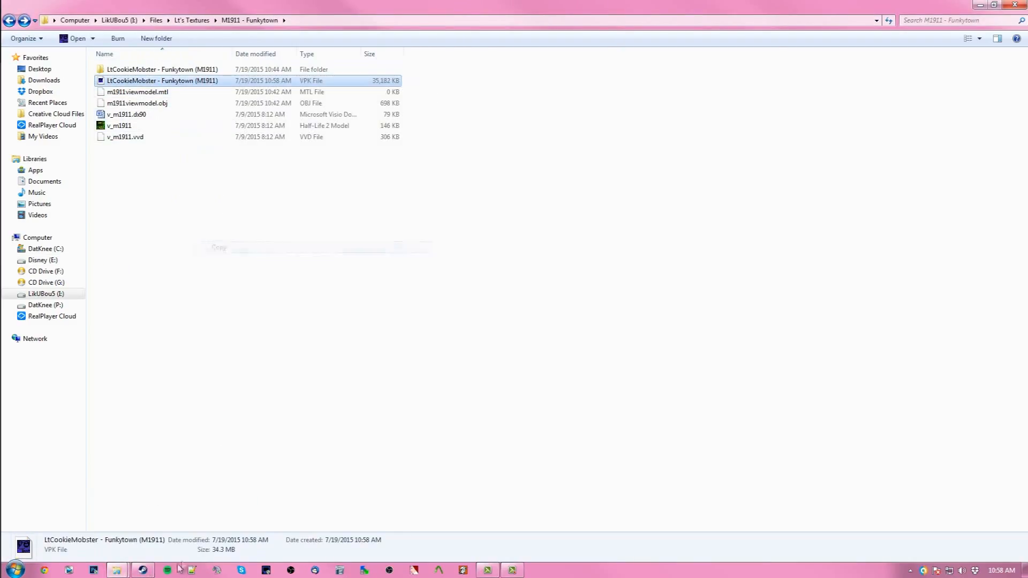
left_click(203, 518)
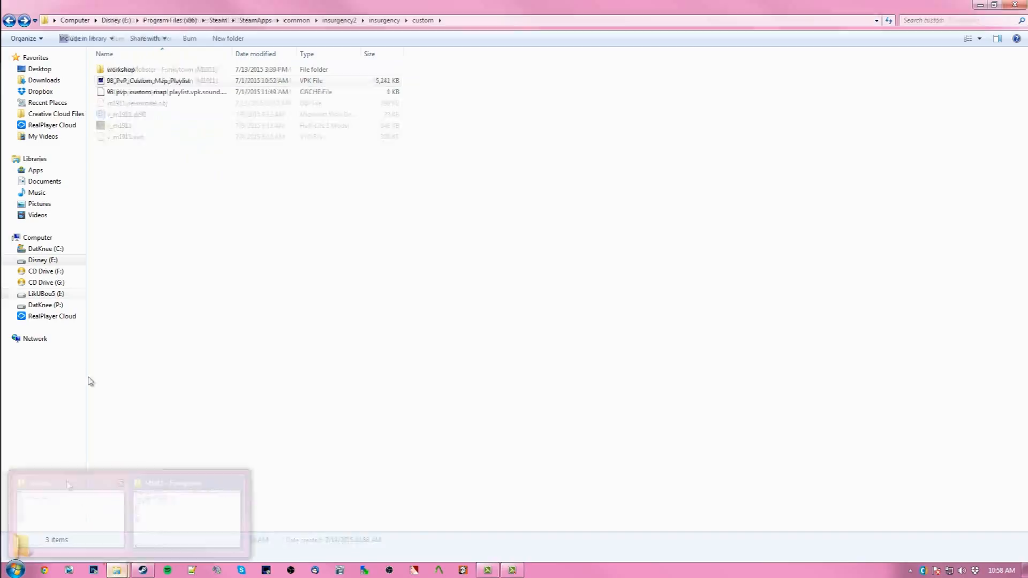
right_click(166, 182)
left_click(199, 256)
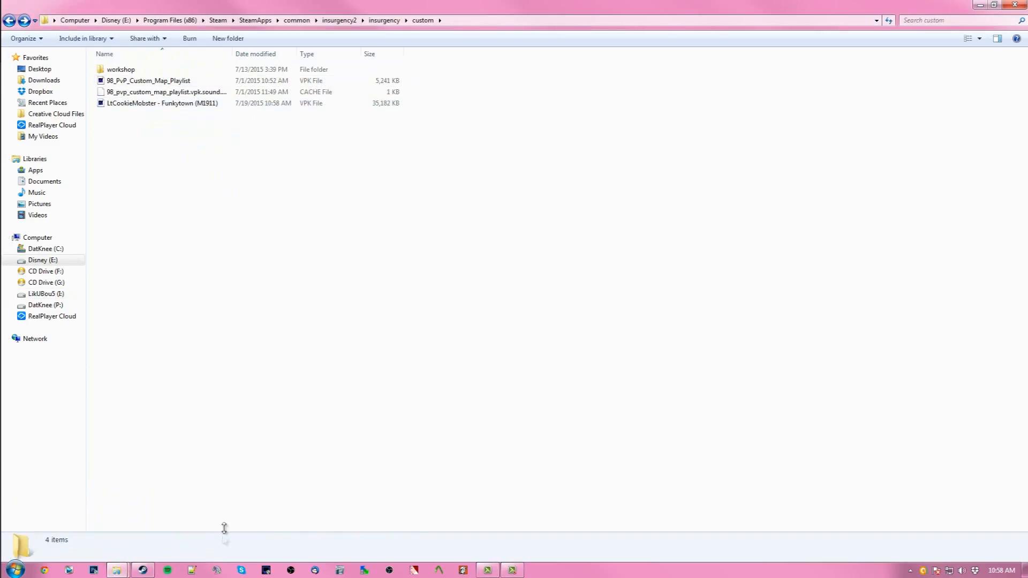
- Switch to Steam and unsubscribe from the Browning Hi-Power M1935 (1911) workshop item among subscribed items
left_click(143, 571)
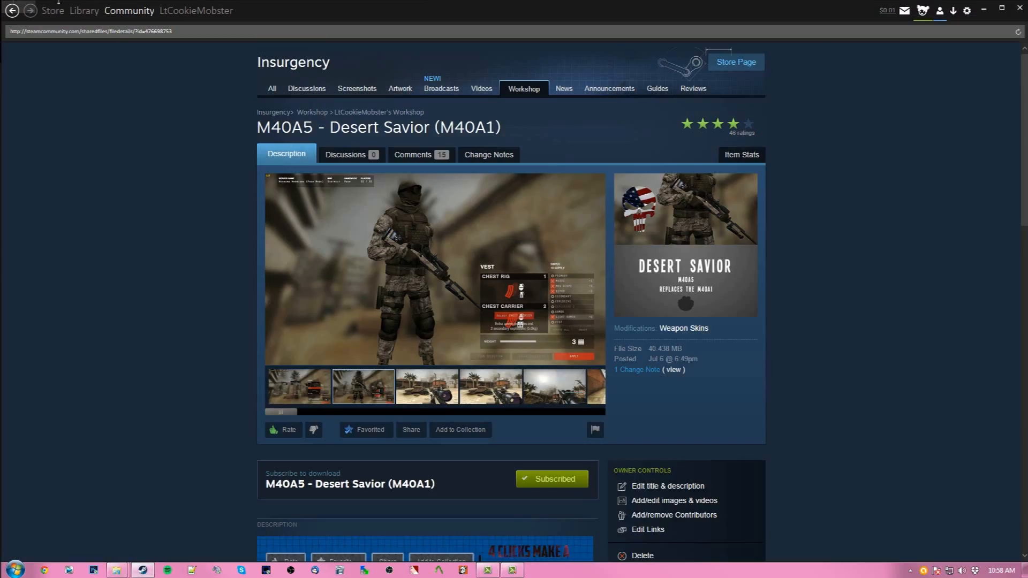
mouse_move(141, 13)
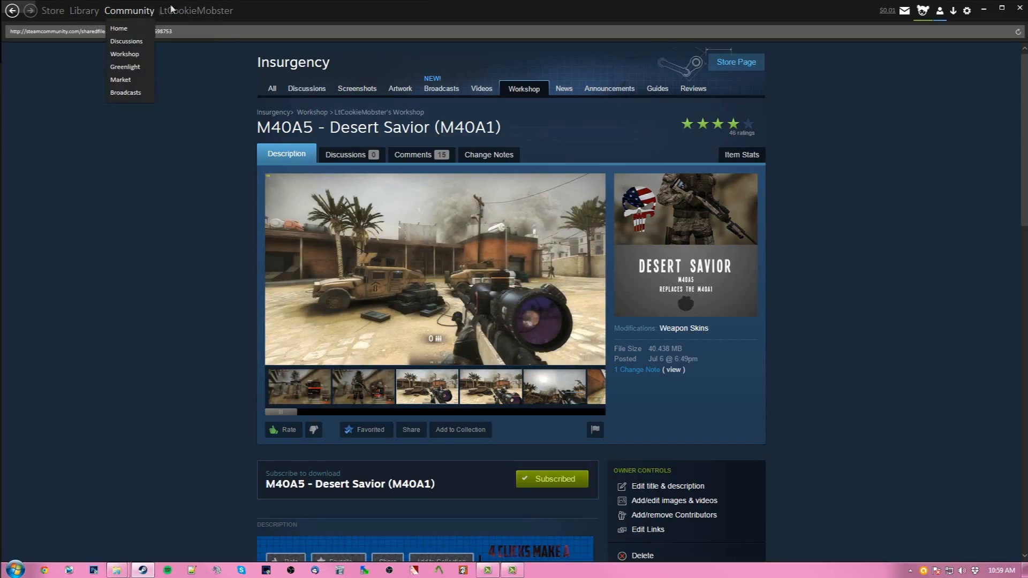
mouse_move(187, 12)
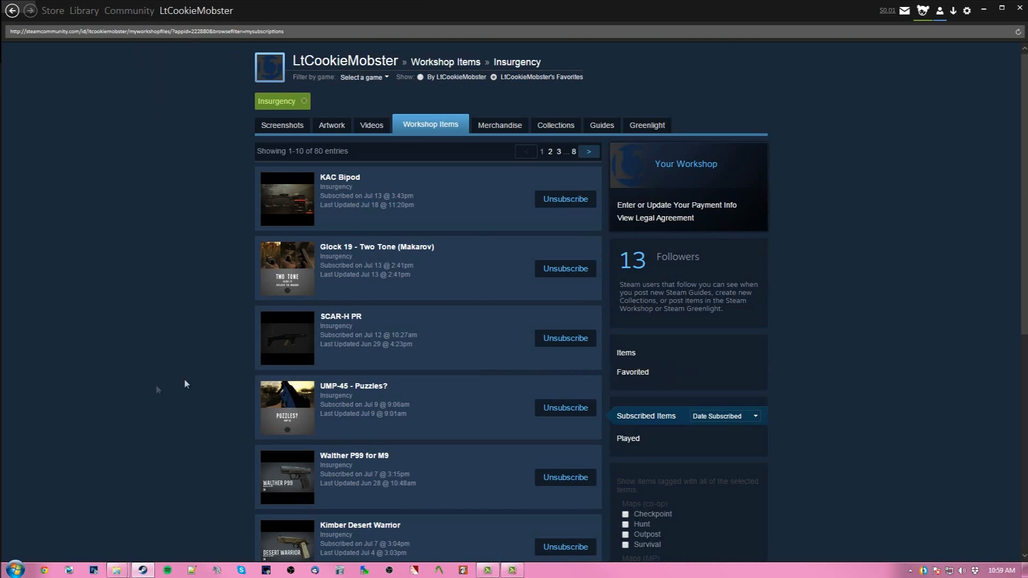
scroll(156, 382, "down", 4)
scroll(157, 383, "down", 1)
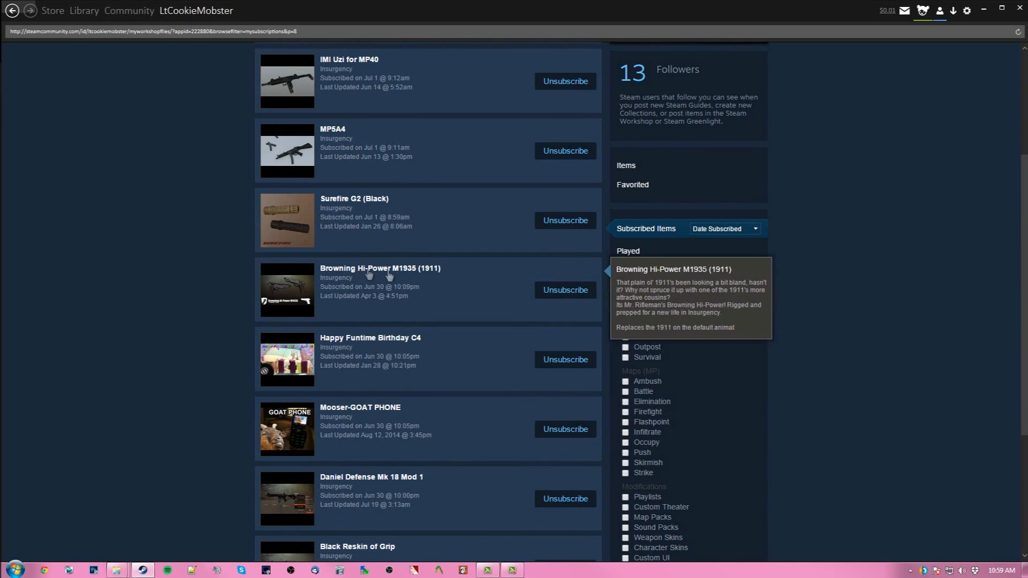
left_click(566, 290)
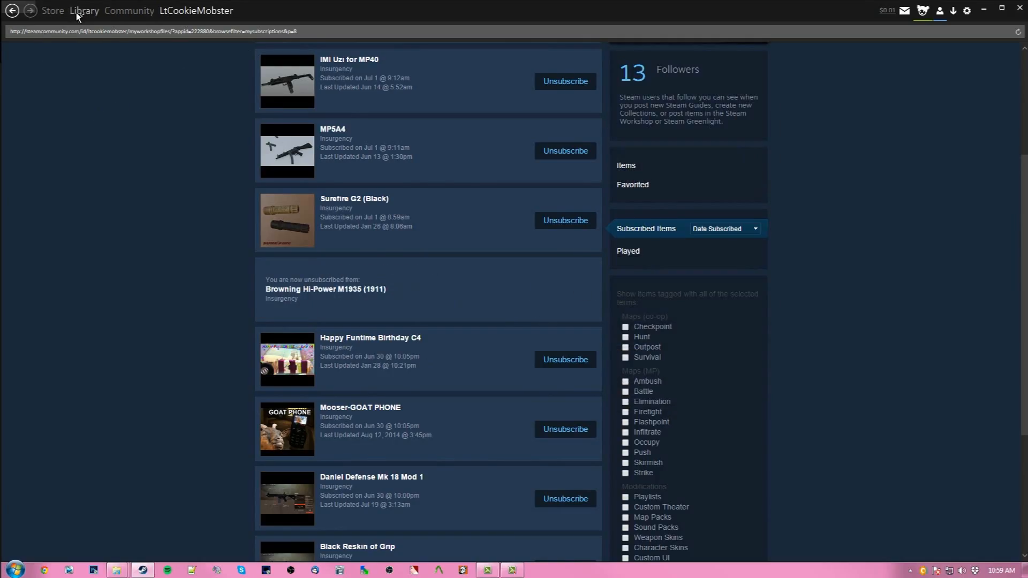
- Open the Insurgency page in the Steam library
left_click(86, 27)
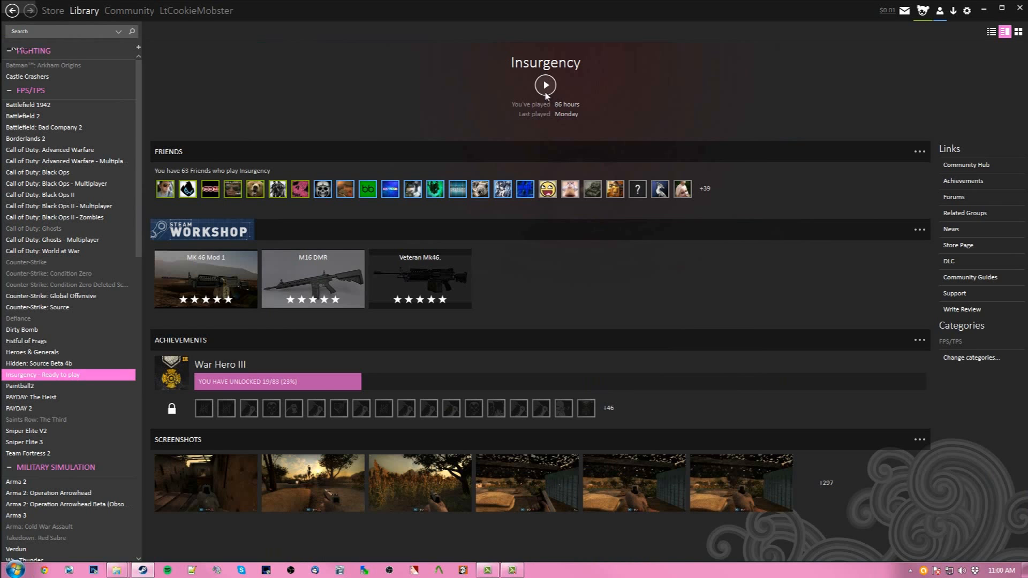